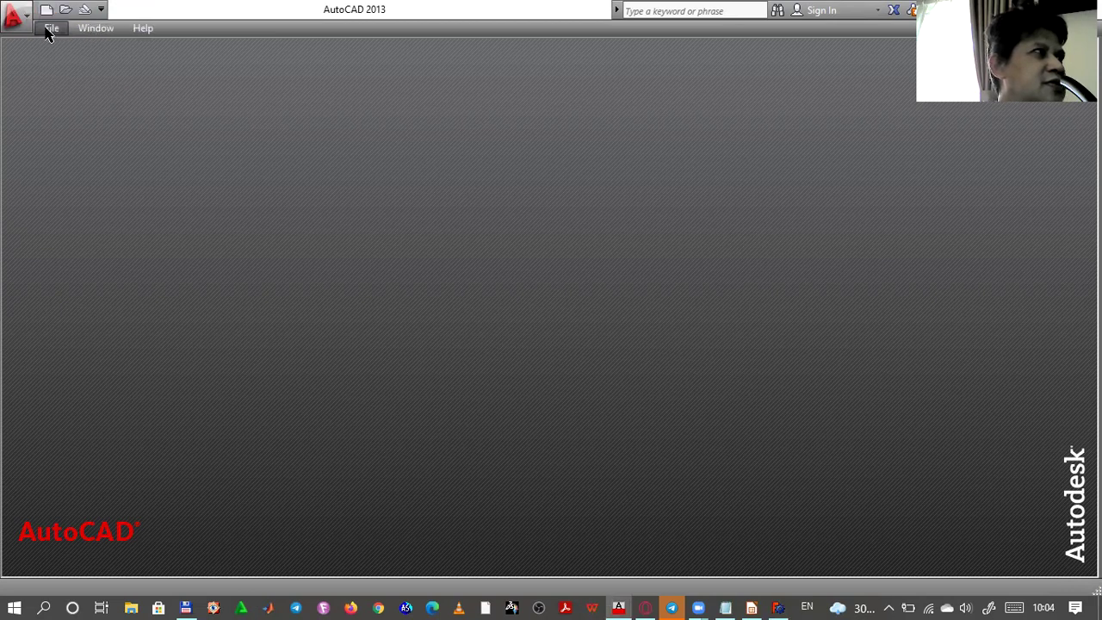
- Create a new drawing from the acadiso3D template and check its layer list
{"action": "left_click", "coordinate": [49, 31]}
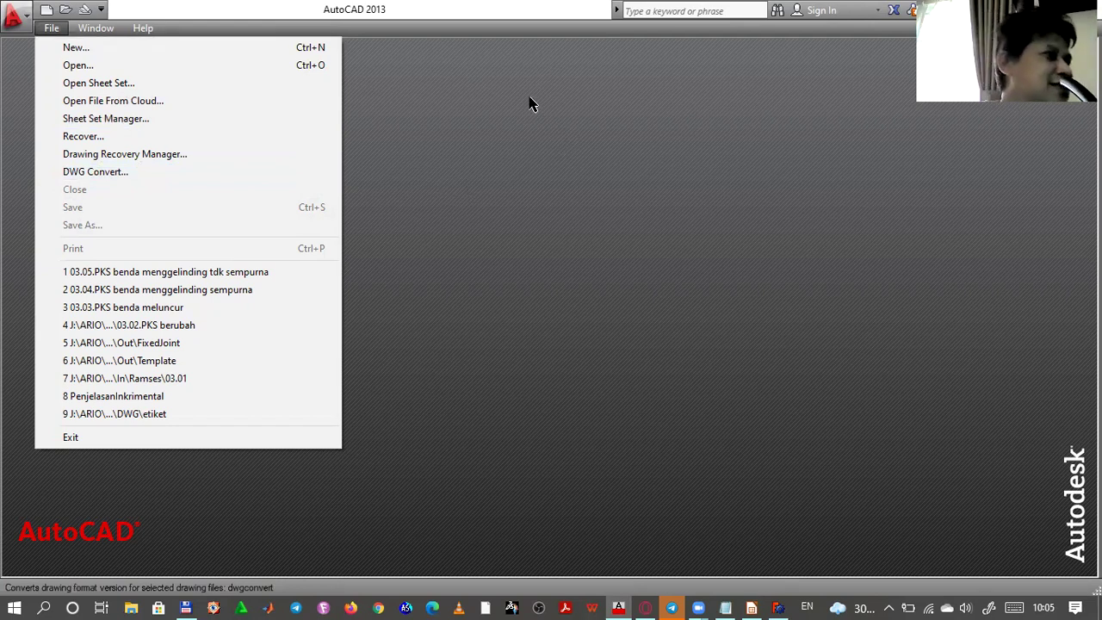
{"action": "left_click", "coordinate": [46, 12]}
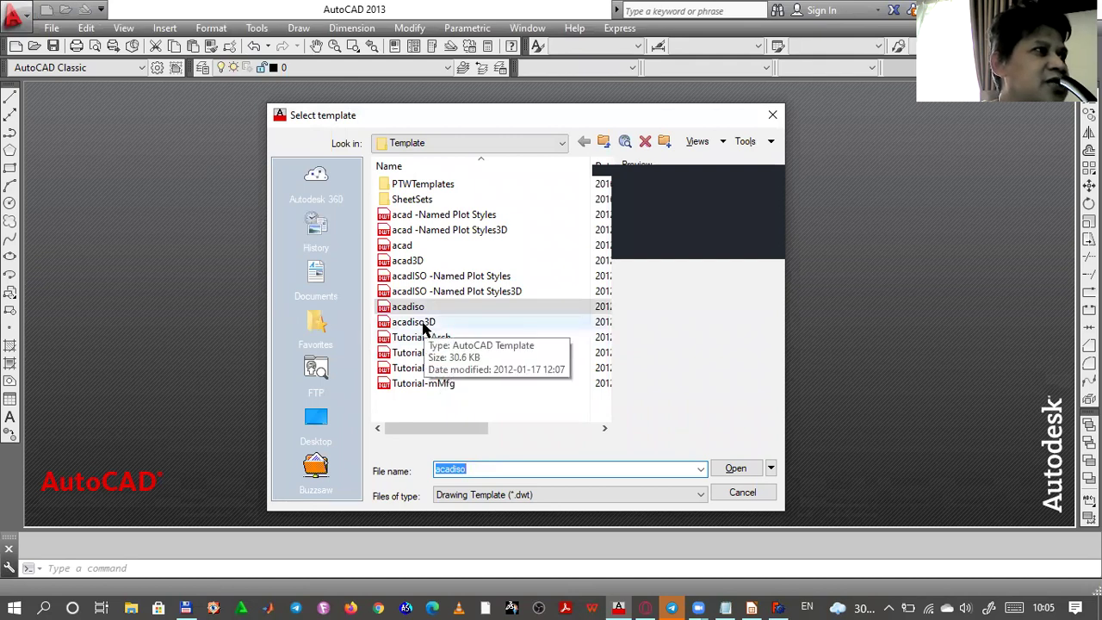
{"action": "left_click", "coordinate": [422, 323]}
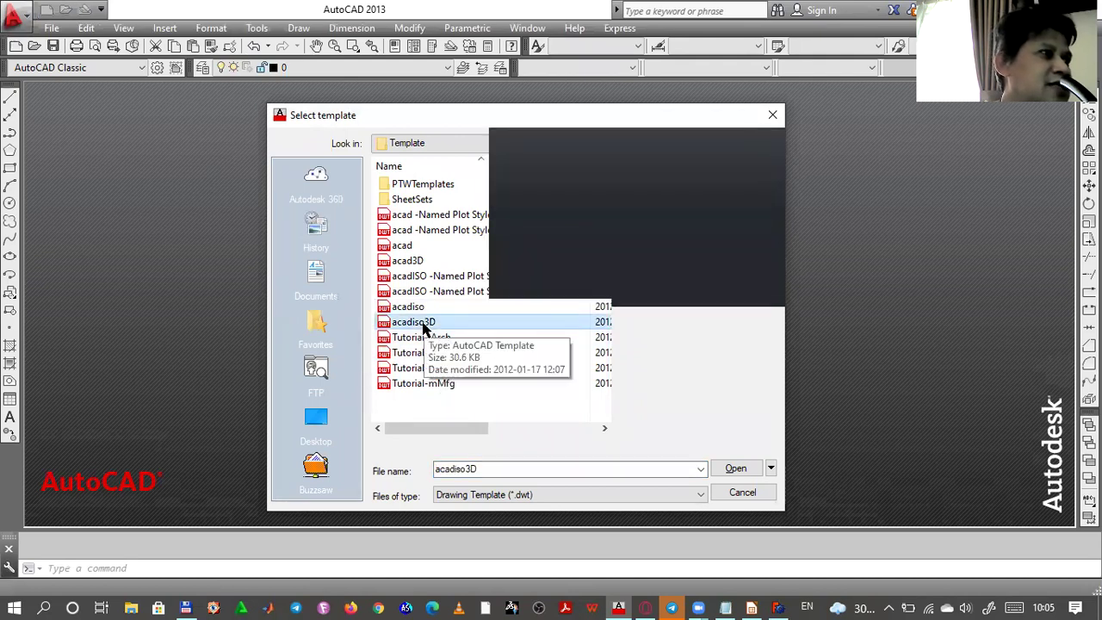
{"action": "left_click", "coordinate": [732, 468]}
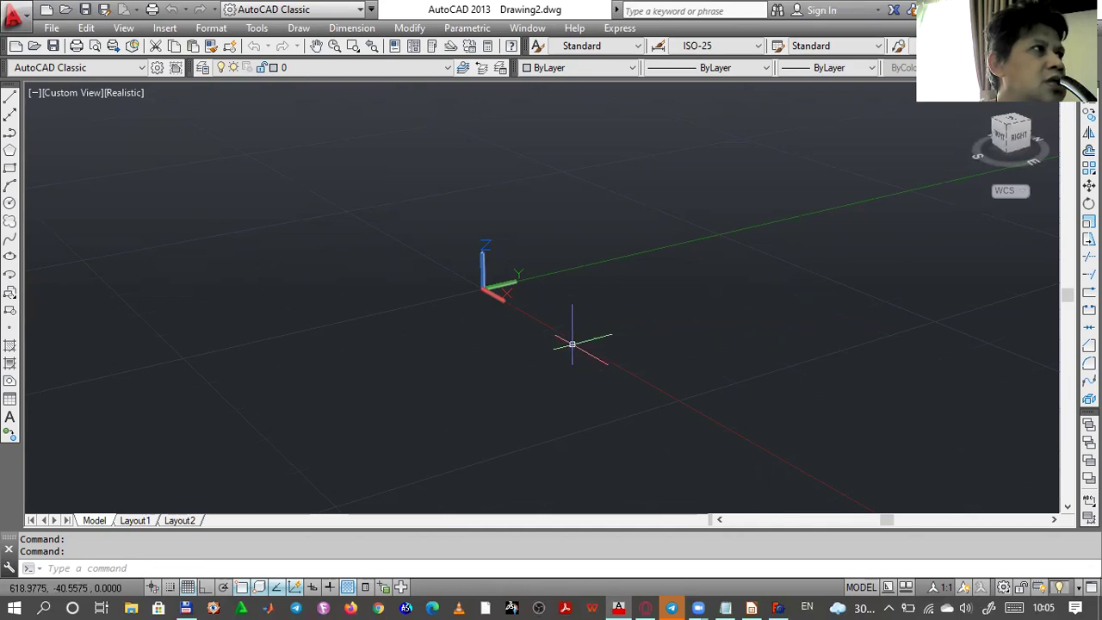
{"action": "left_click", "coordinate": [448, 69]}
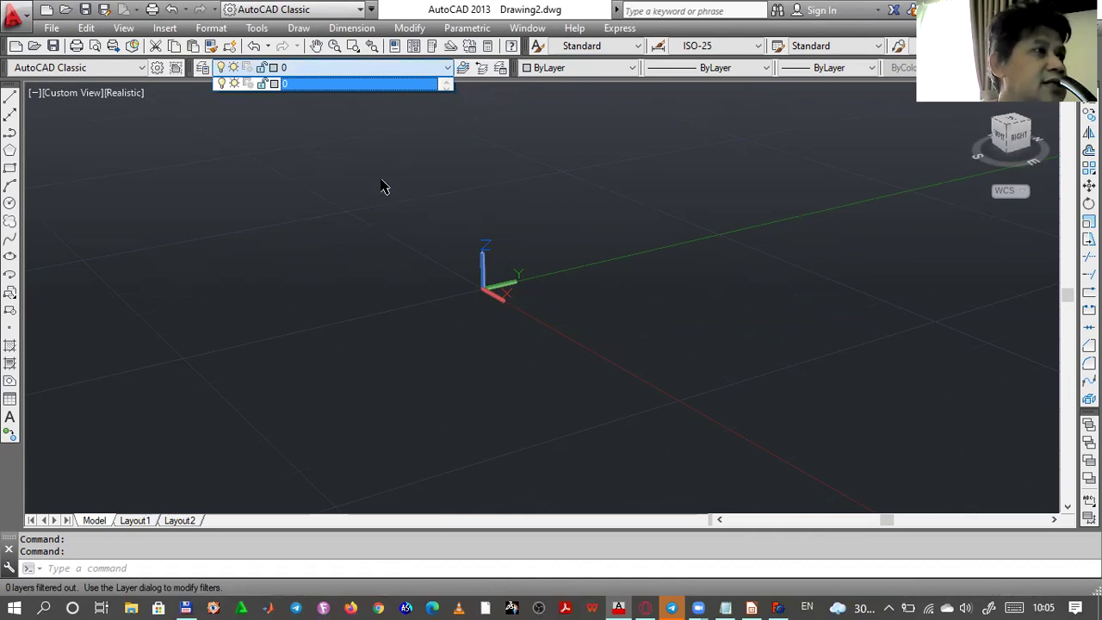
{"action": "left_click", "coordinate": [425, 181]}
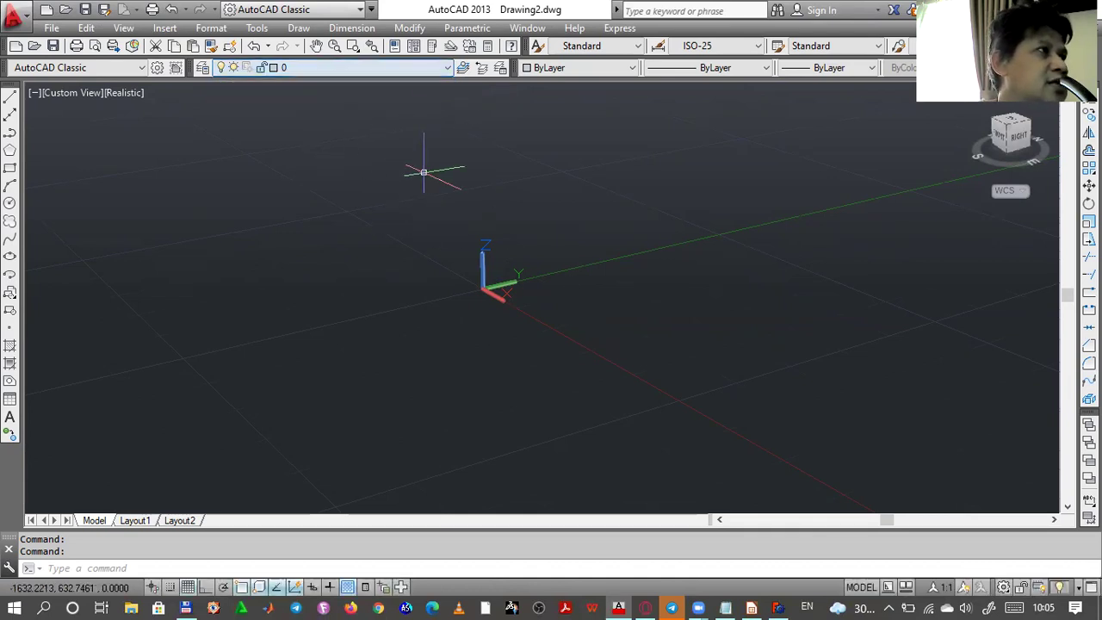
- Start opening an existing drawing and browse to the DWG folder inside MATERI > CADCAMCNC
{"action": "left_click", "coordinate": [66, 10]}
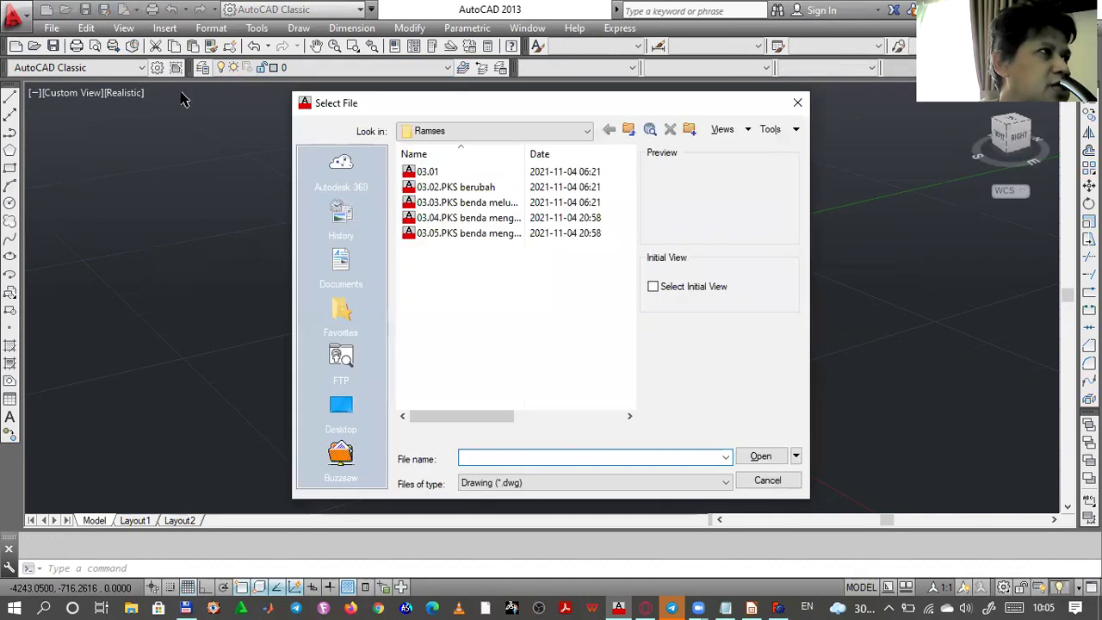
{"action": "left_click", "coordinate": [627, 130]}
{"action": "left_click", "coordinate": [627, 130]}
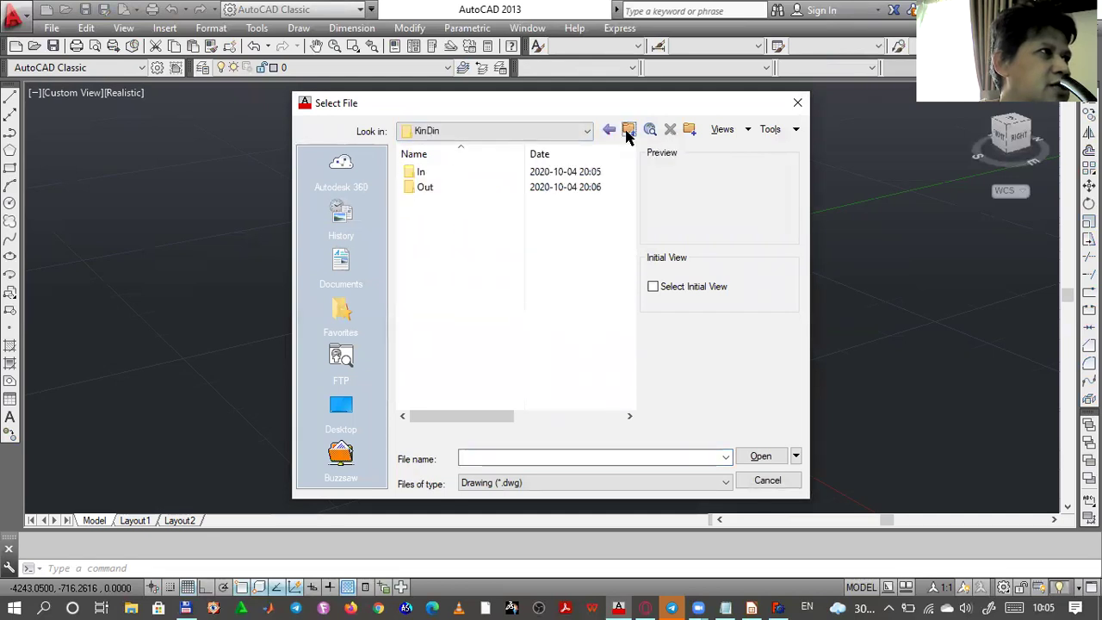
{"action": "left_click", "coordinate": [627, 130]}
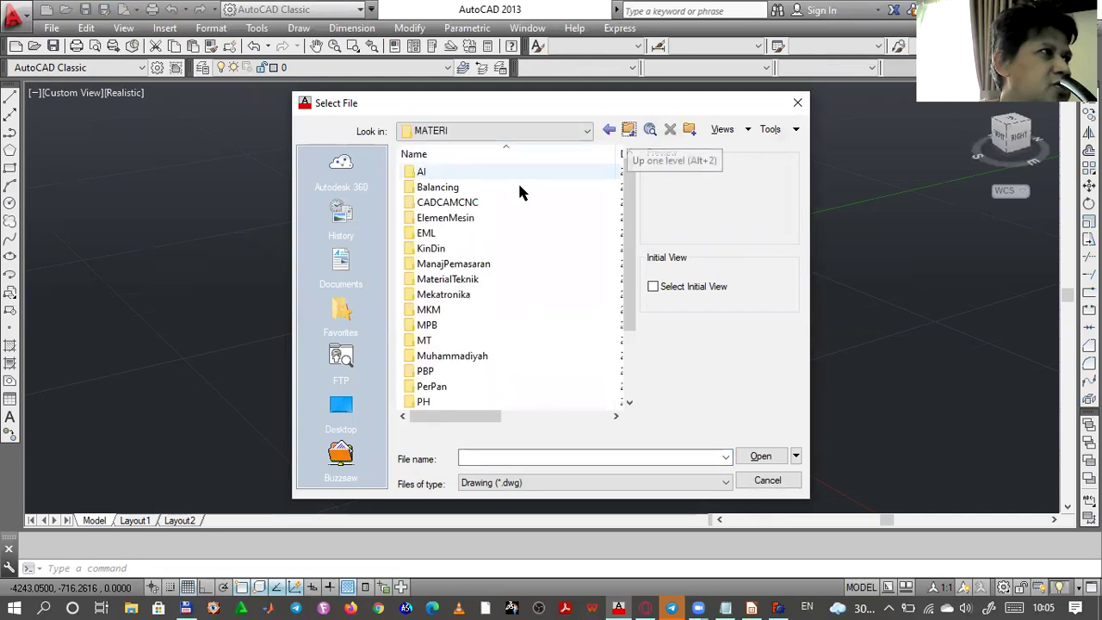
{"action": "double_click", "coordinate": [516, 201]}
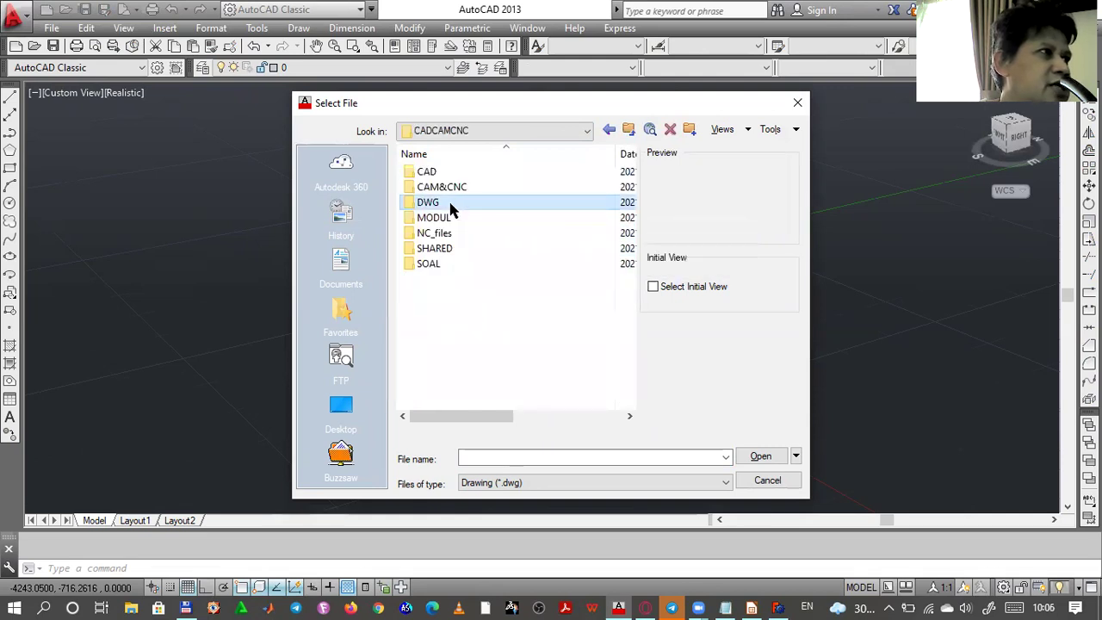
{"action": "double_click", "coordinate": [456, 205]}
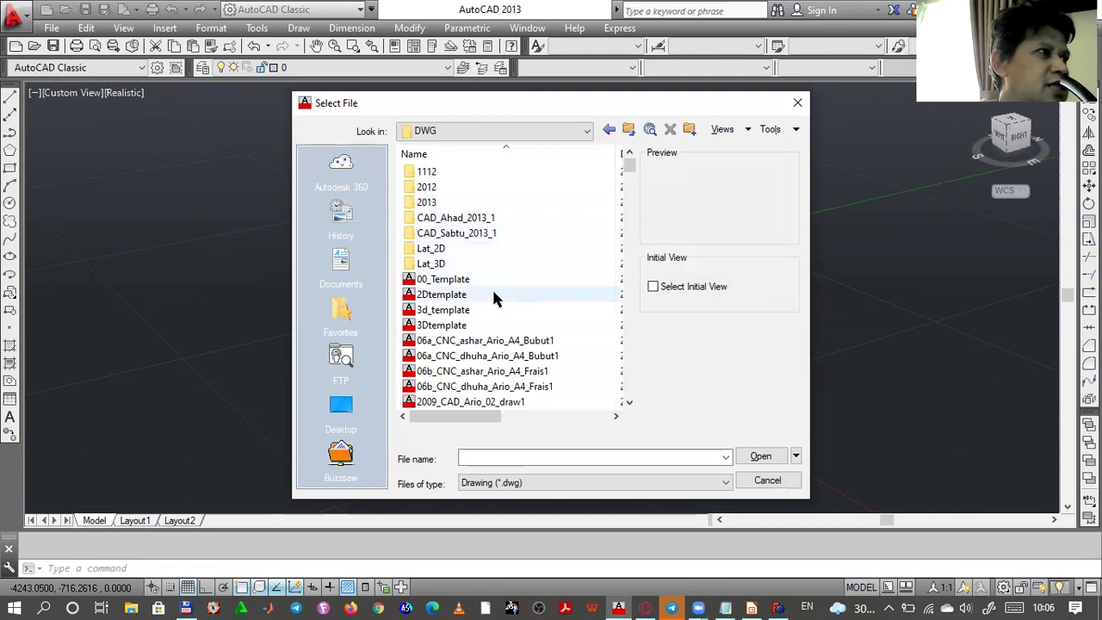
- Compare the 3d_template and 3Dtemplate files and open the 3Dtemplate drawing
{"action": "left_click", "coordinate": [462, 315]}
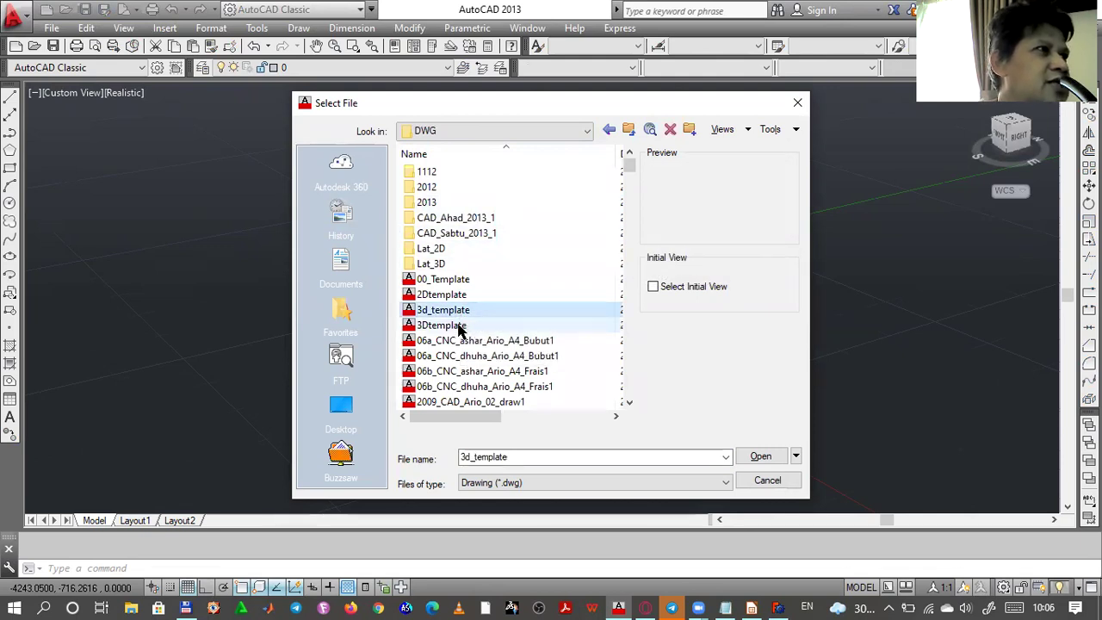
{"action": "left_click", "coordinate": [458, 327]}
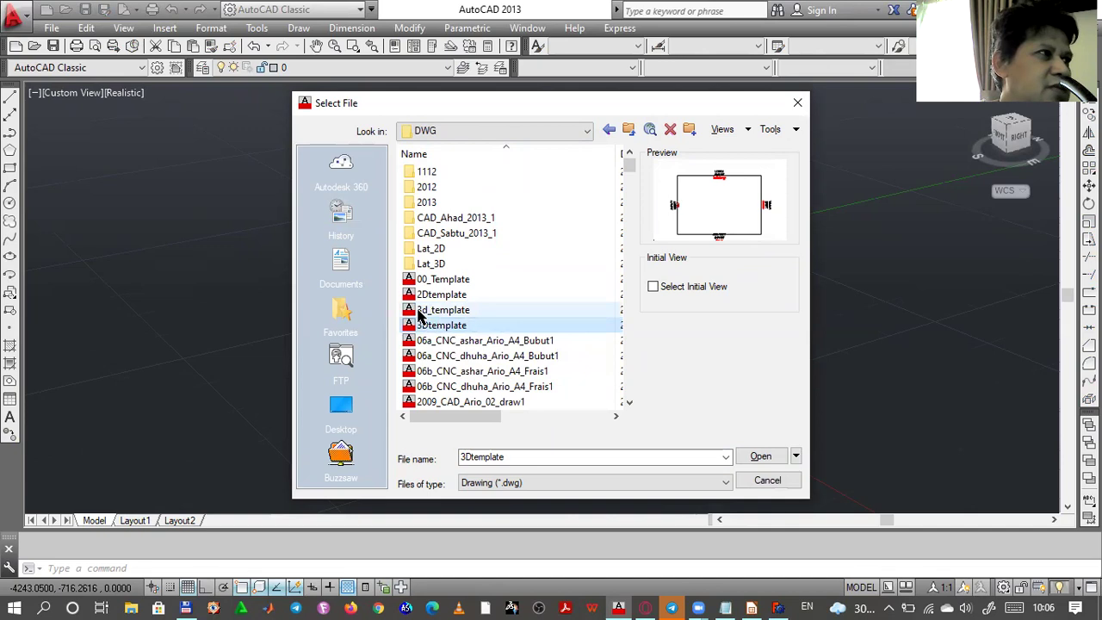
{"action": "left_click", "coordinate": [442, 310]}
{"action": "left_click", "coordinate": [421, 323]}
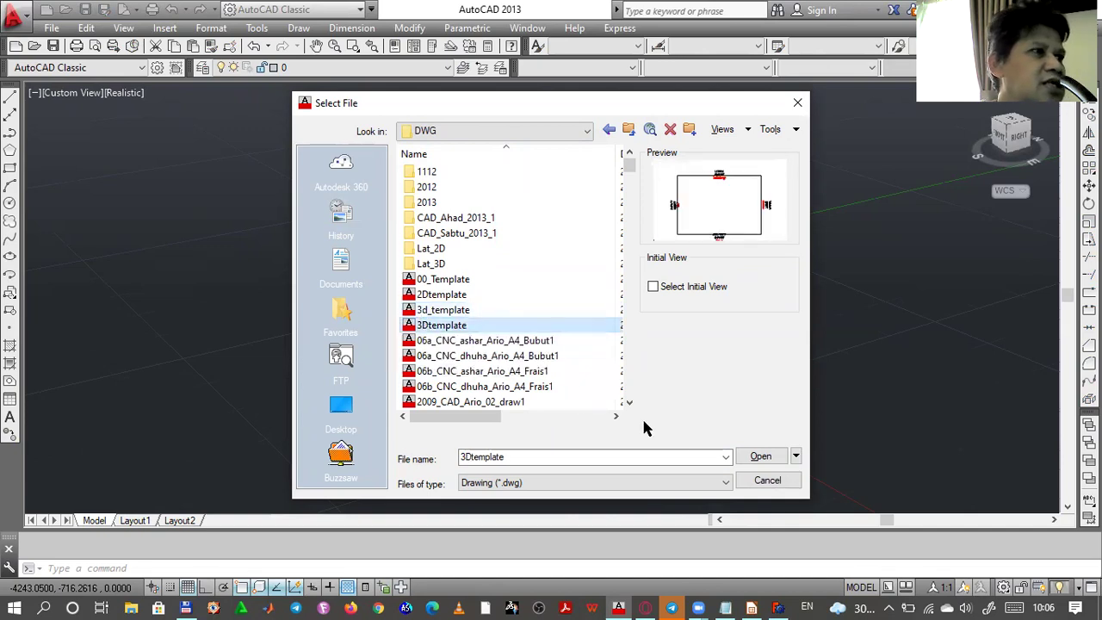
{"action": "left_click", "coordinate": [757, 457]}
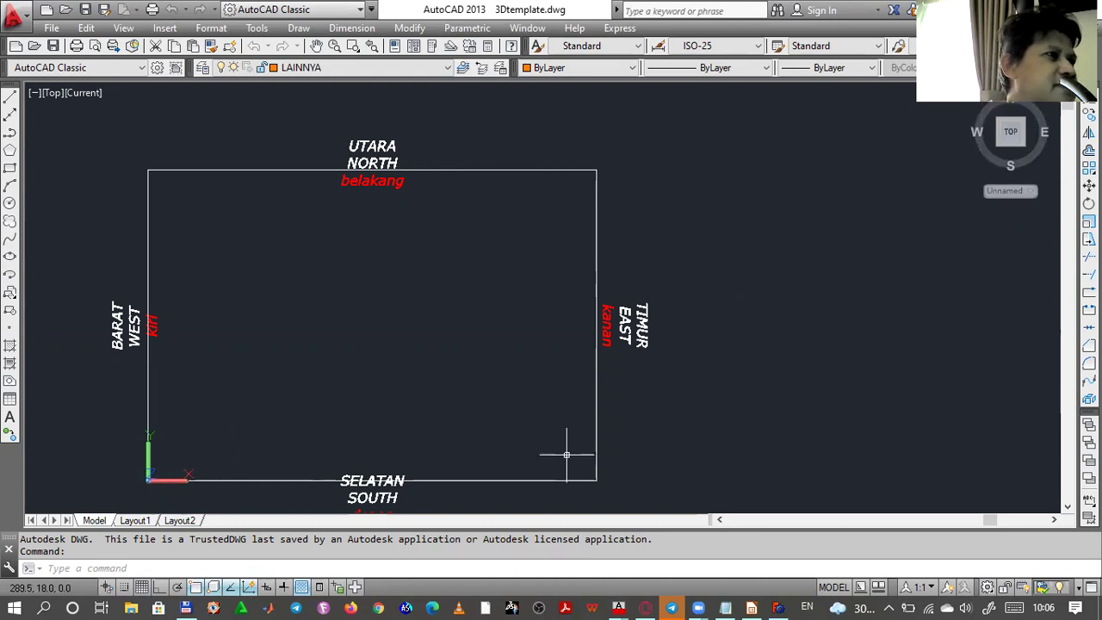
- Inspect the template from the right, left and front views, undoing each view change to return to the top view
{"action": "left_click", "coordinate": [1045, 134]}
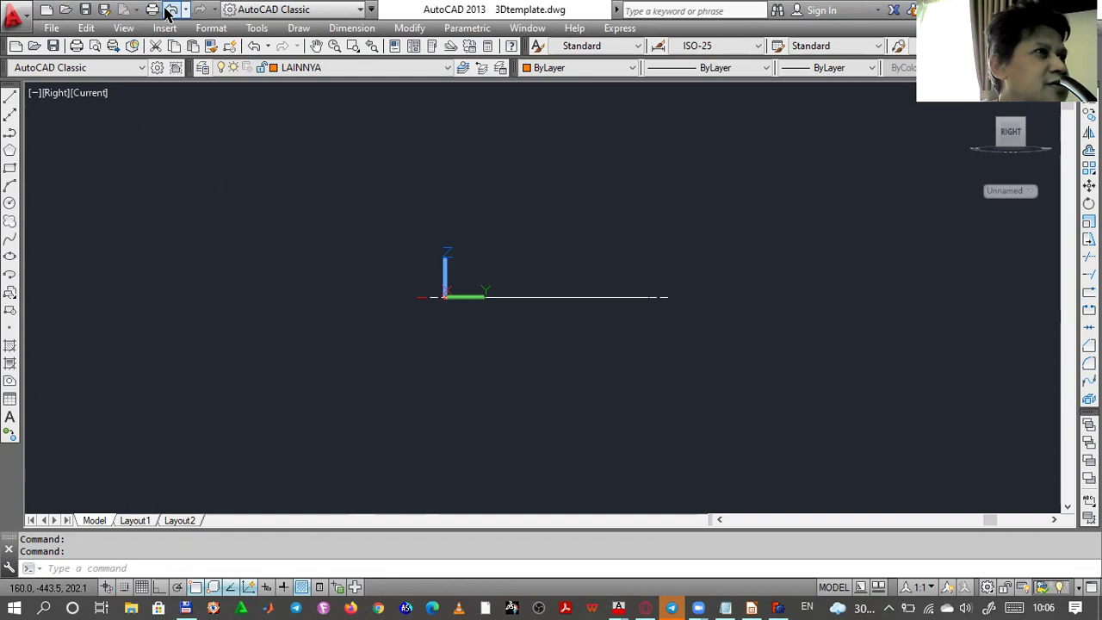
{"action": "left_click", "coordinate": [171, 10]}
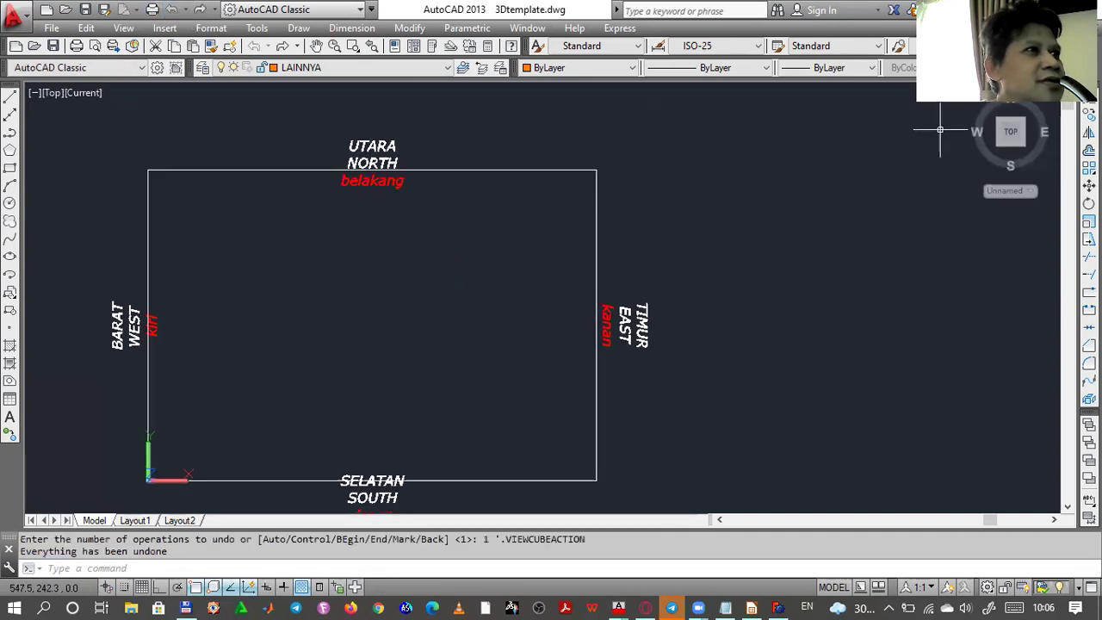
{"action": "left_click", "coordinate": [986, 134]}
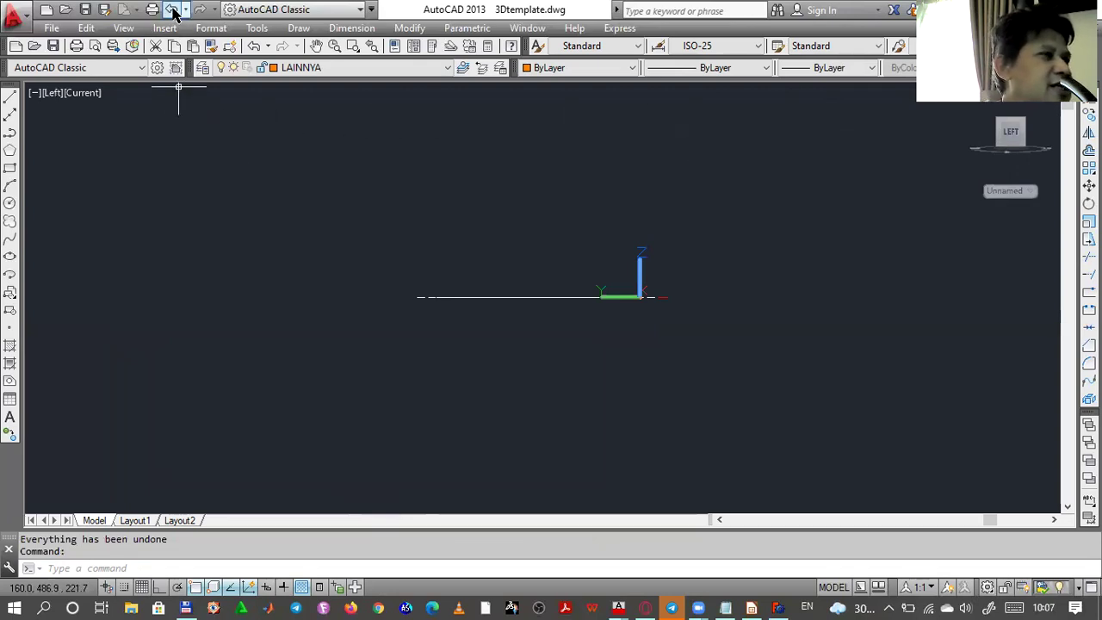
{"action": "left_click", "coordinate": [173, 10]}
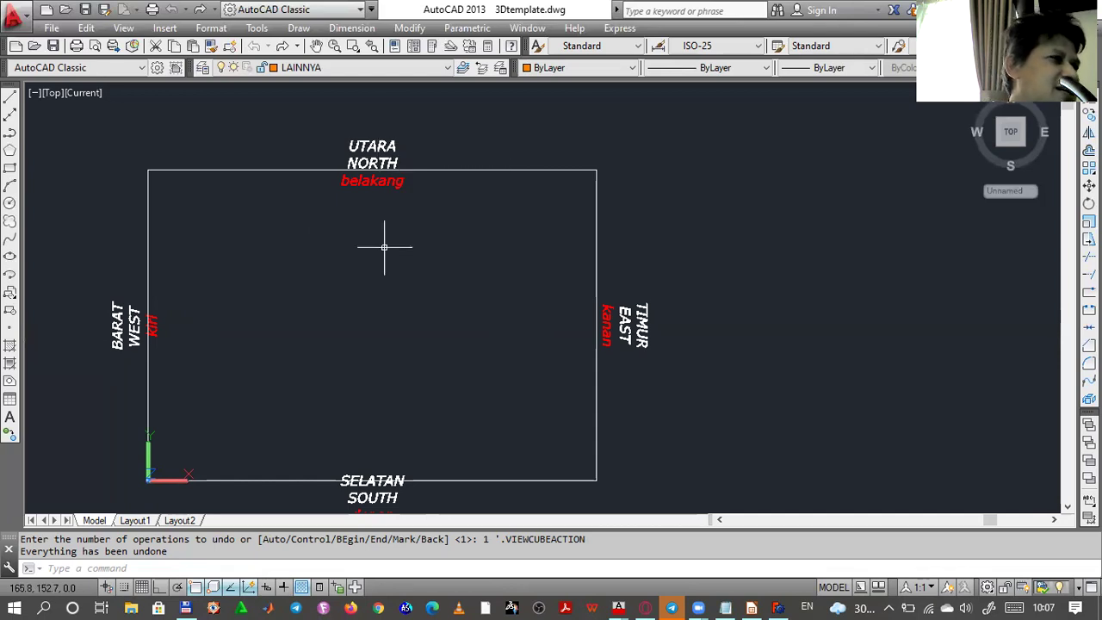
{"action": "scroll", "coordinate": [404, 297], "scroll_direction": "down", "scroll_amount": 1}
{"action": "scroll", "coordinate": [411, 306], "scroll_direction": "up", "scroll_amount": 1}
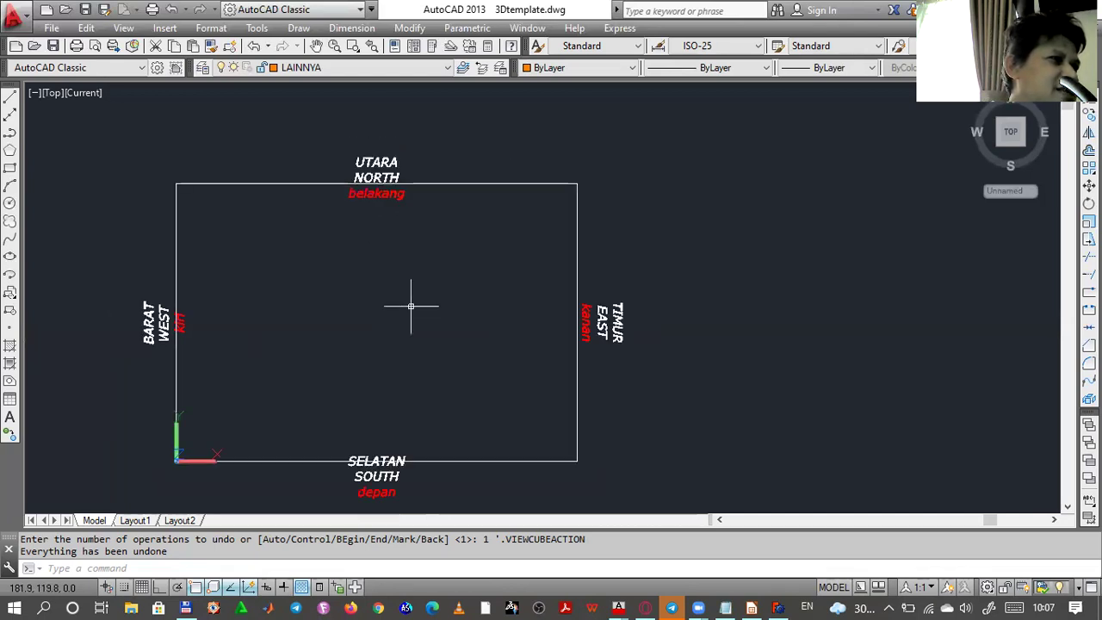
{"action": "left_click", "coordinate": [1011, 166]}
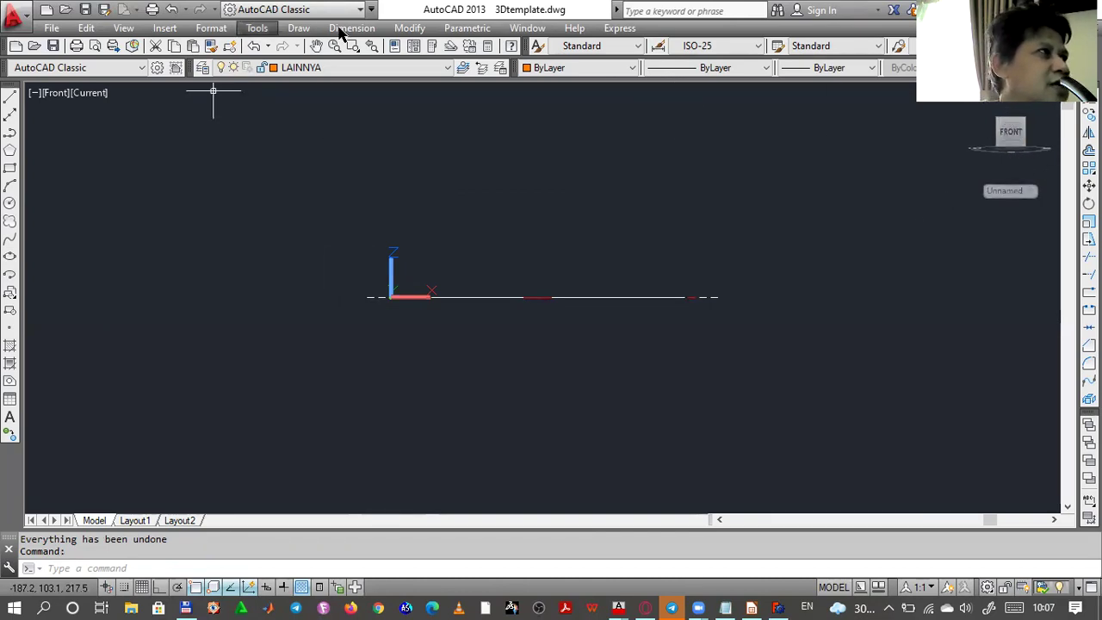
{"action": "left_click", "coordinate": [171, 10]}
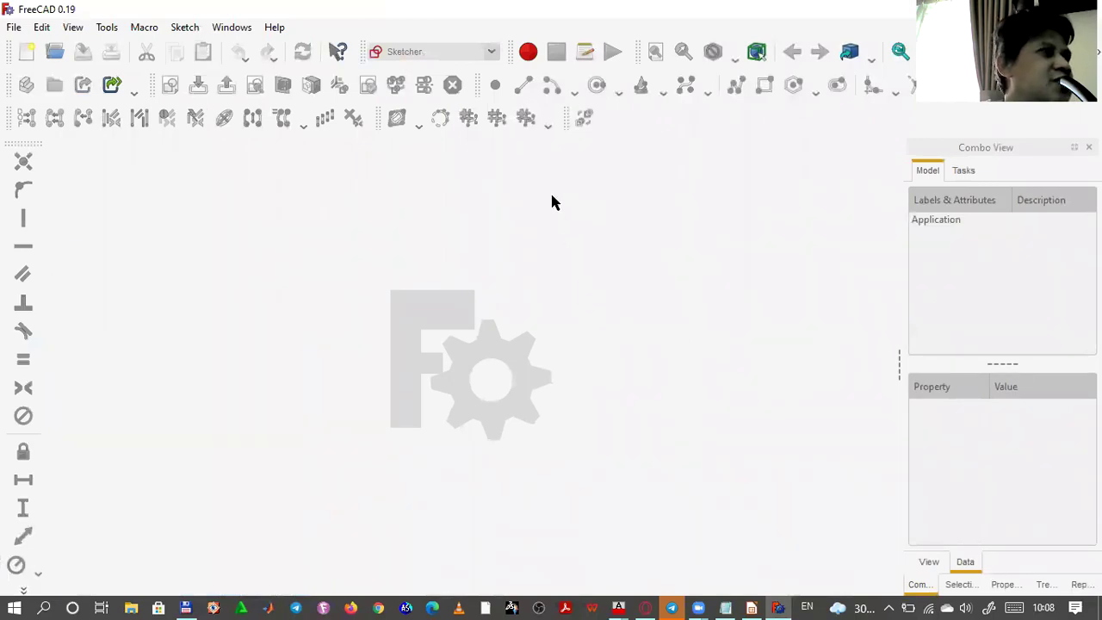
- Look through the list of workbenches in FreeCAD, keep Sketcher, and return to the AutoCAD drawing
{"action": "left_click", "coordinate": [491, 53]}
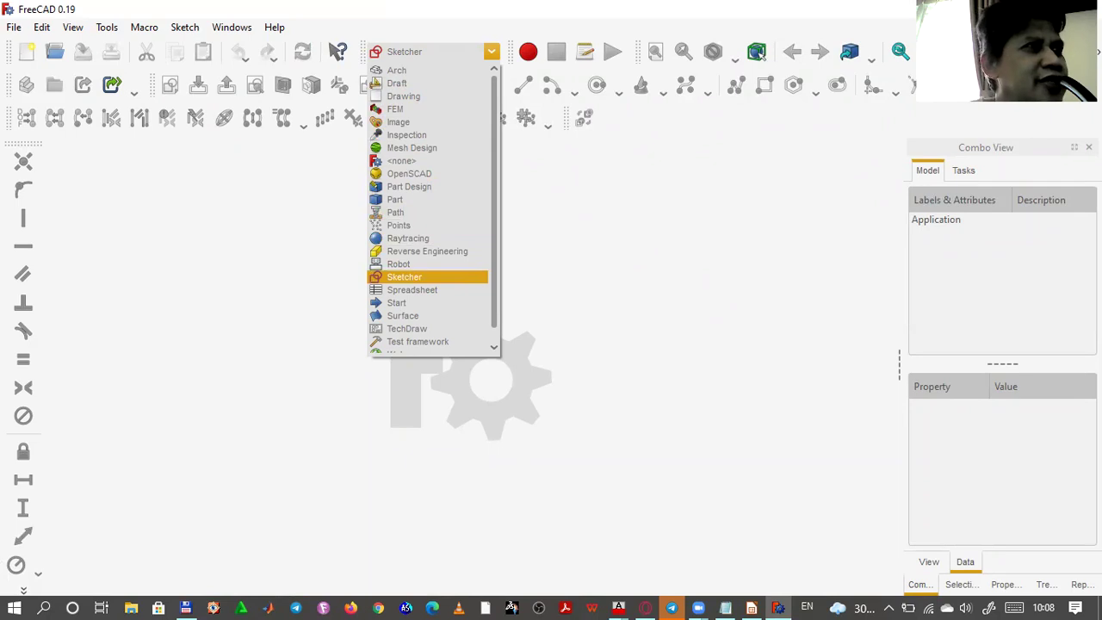
{"action": "left_click", "coordinate": [405, 277]}
{"action": "left_click", "coordinate": [1035, 9]}
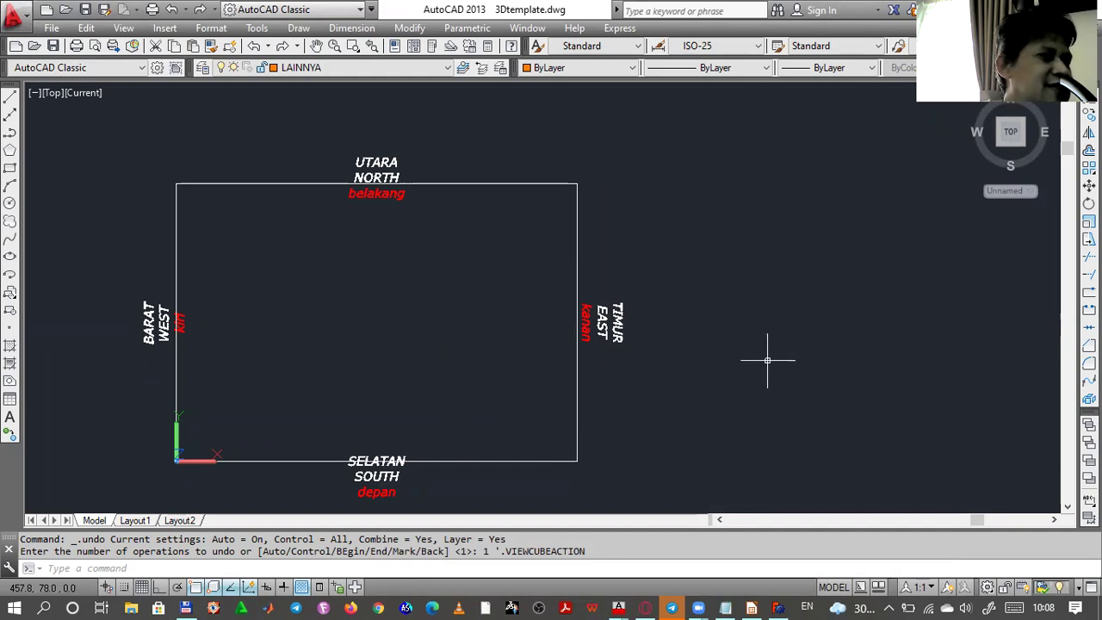
- Switch to LibreOffice Impress, view the Latihan 10b exercise on slide 41, and return to AutoCAD
{"action": "left_click", "coordinate": [755, 602]}
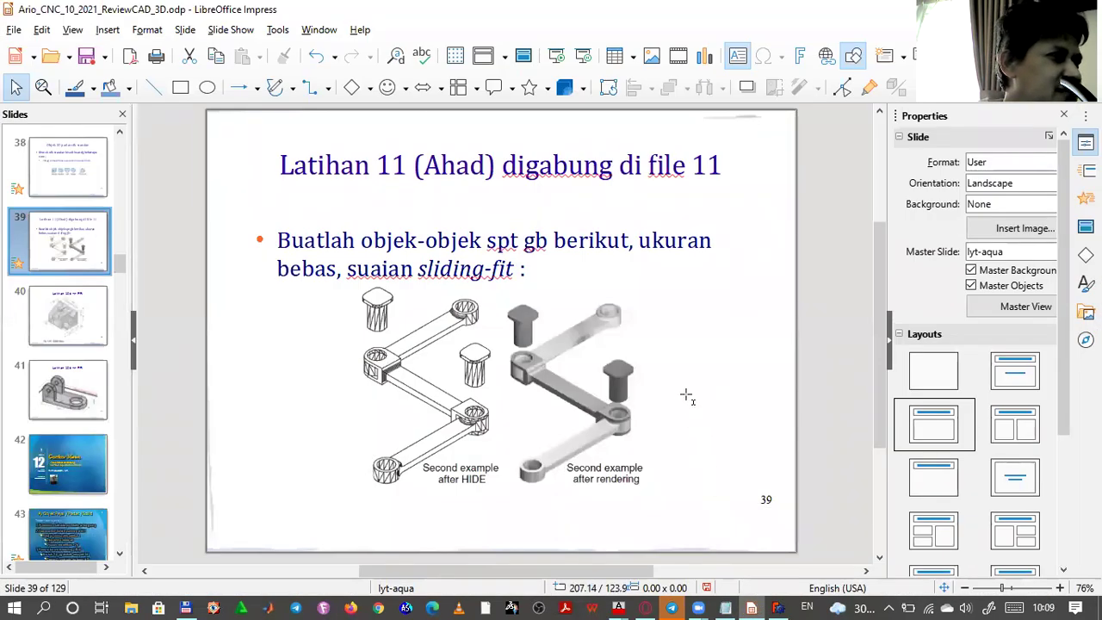
{"action": "left_click", "coordinate": [73, 415]}
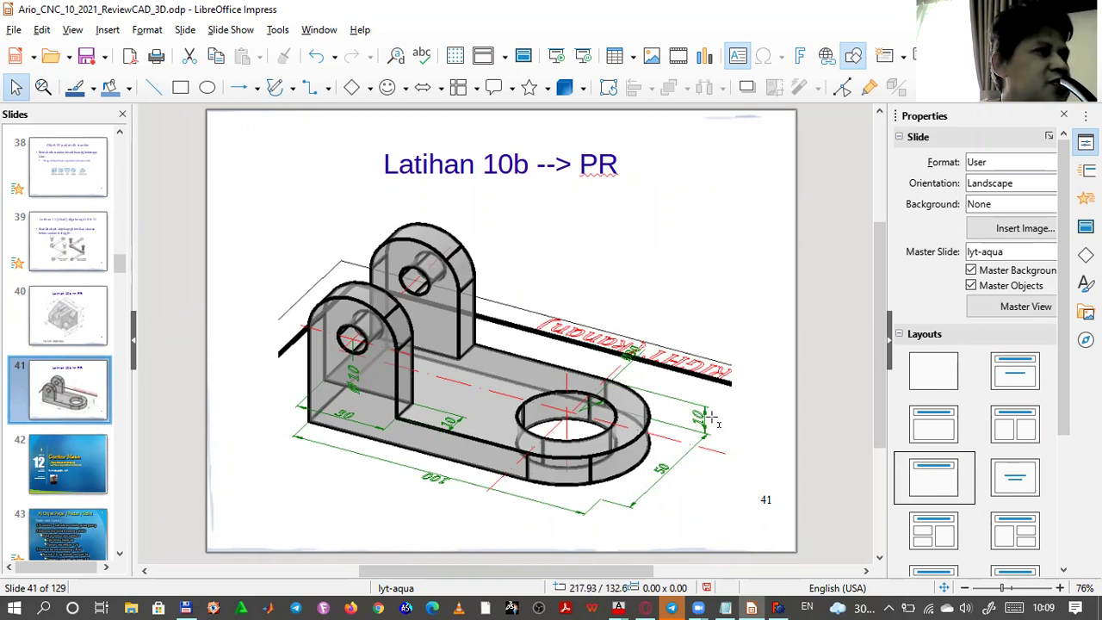
{"action": "key", "text": "alt+Tab"}
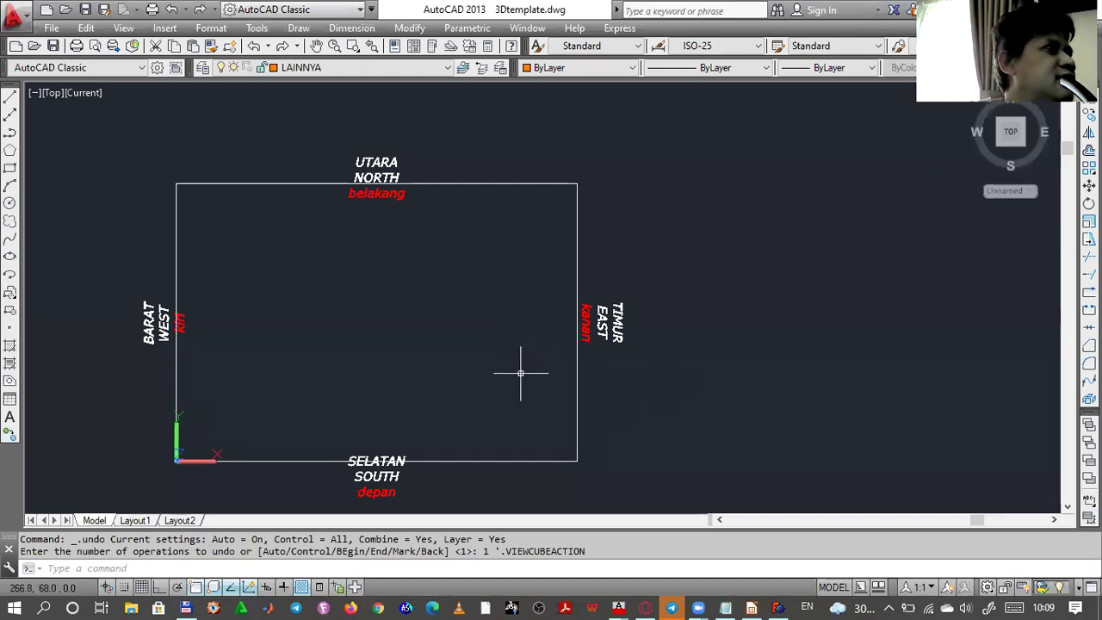
{"action": "left_click", "coordinate": [299, 28]}
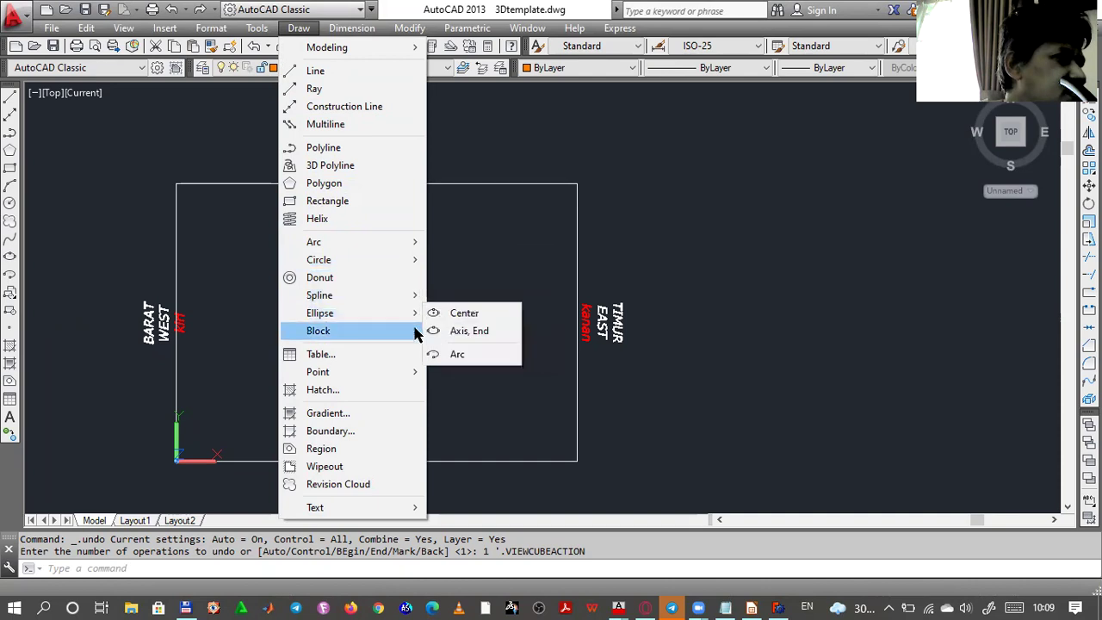
{"action": "mouse_move", "coordinate": [414, 317]}
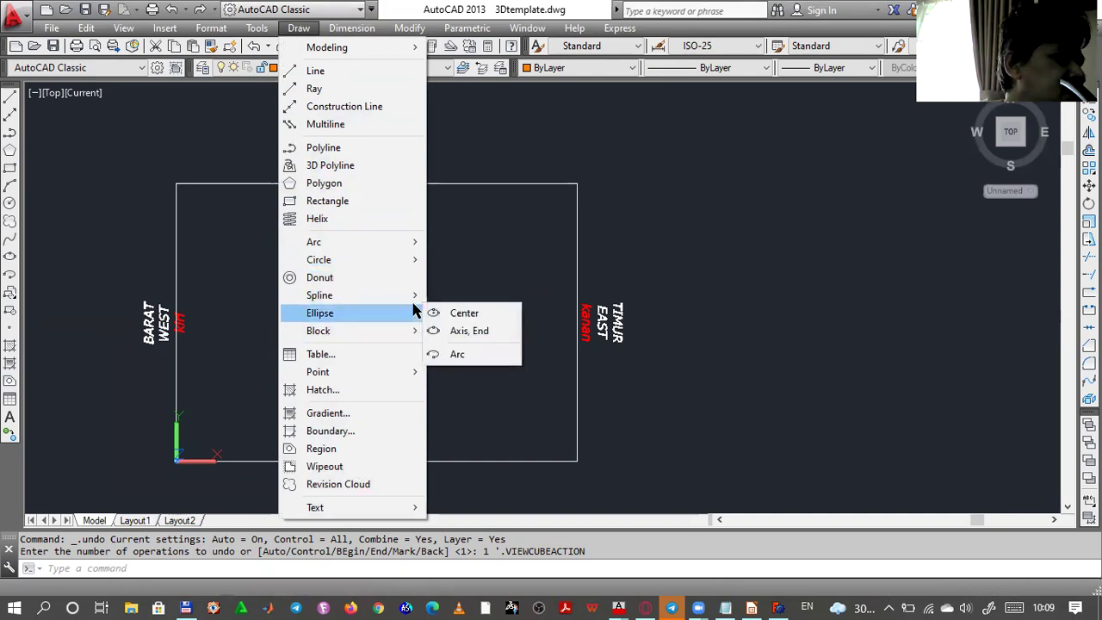
{"action": "mouse_move", "coordinate": [412, 297]}
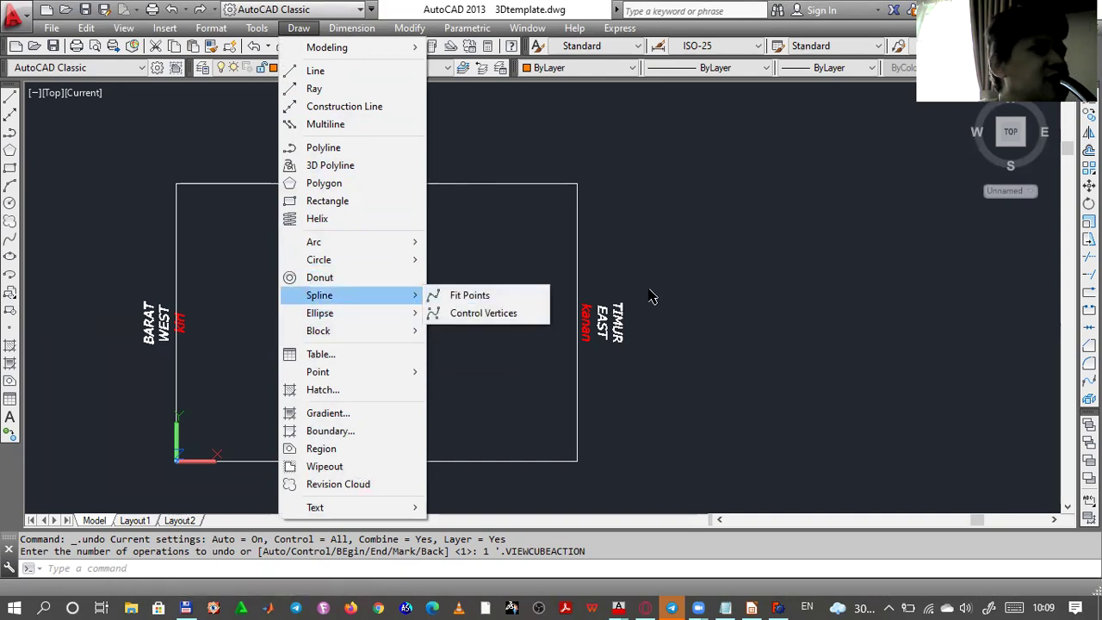
{"action": "left_click", "coordinate": [755, 253]}
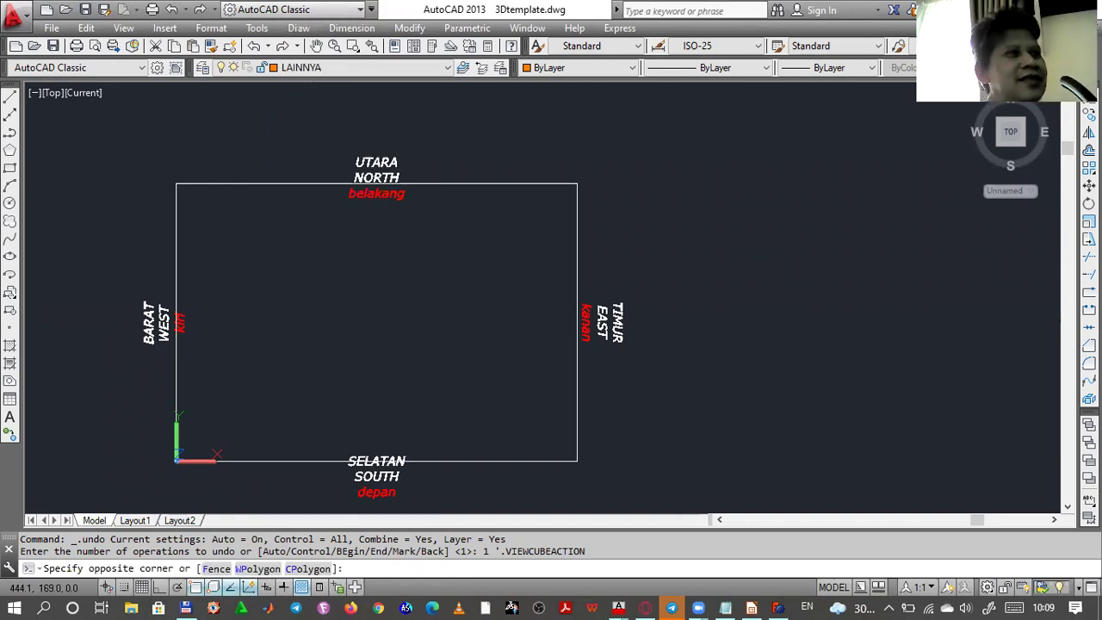
{"action": "left_click", "coordinate": [770, 300]}
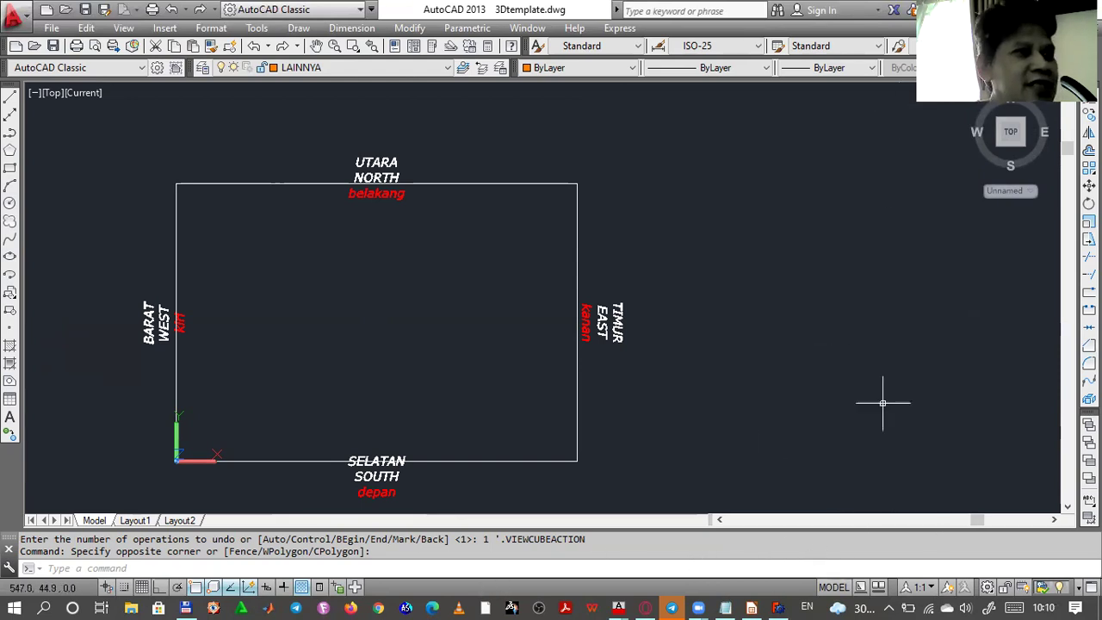
- Switch the workspace to 3D Basics and show the available solid primitives
{"action": "left_click", "coordinate": [987, 589]}
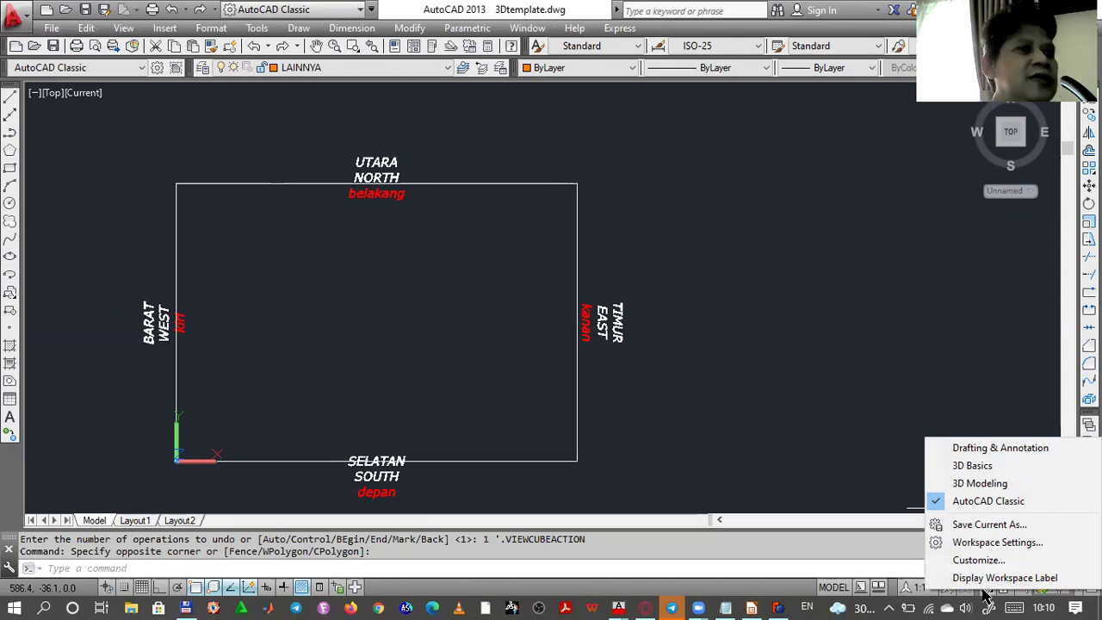
{"action": "left_click", "coordinate": [1011, 469]}
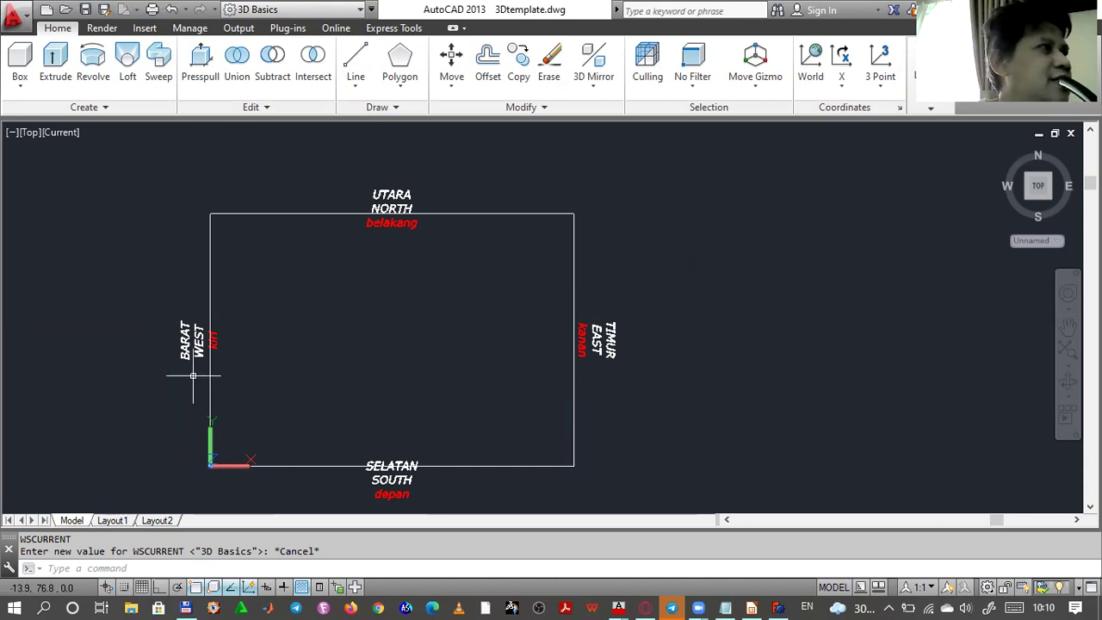
{"action": "left_click", "coordinate": [19, 90]}
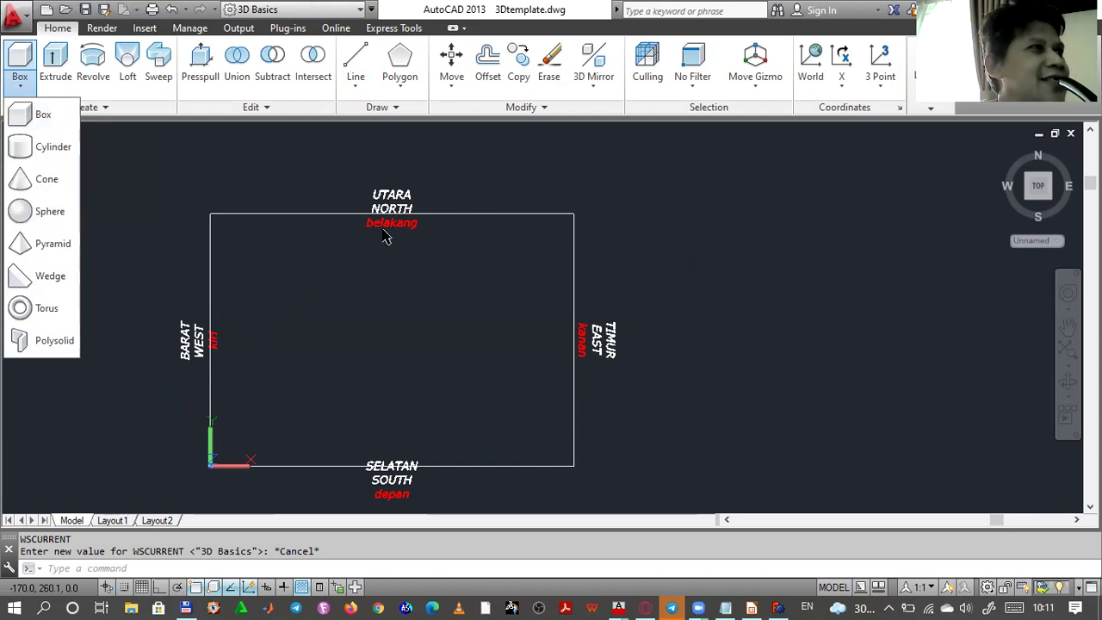
- Start a box inside the template frame, toggle snap mode off and on to compare, leave it on, and cancel the box
{"action": "left_click", "coordinate": [19, 121]}
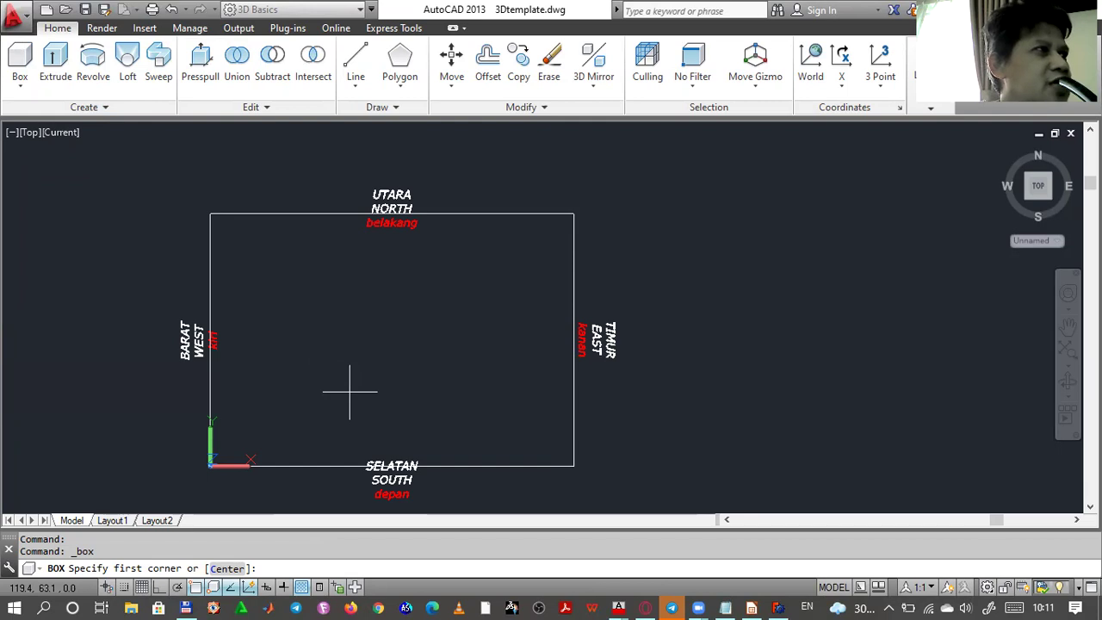
{"action": "scroll", "coordinate": [349, 392], "scroll_direction": "up", "scroll_amount": 2}
{"action": "mouse_move", "coordinate": [357, 389]}
{"action": "middle_mouse_down"}
{"action": "mouse_move", "coordinate": [546, 349]}
{"action": "mouse_move", "coordinate": [559, 372]}
{"action": "mouse_move", "coordinate": [545, 392]}
{"action": "middle_mouse_up"}
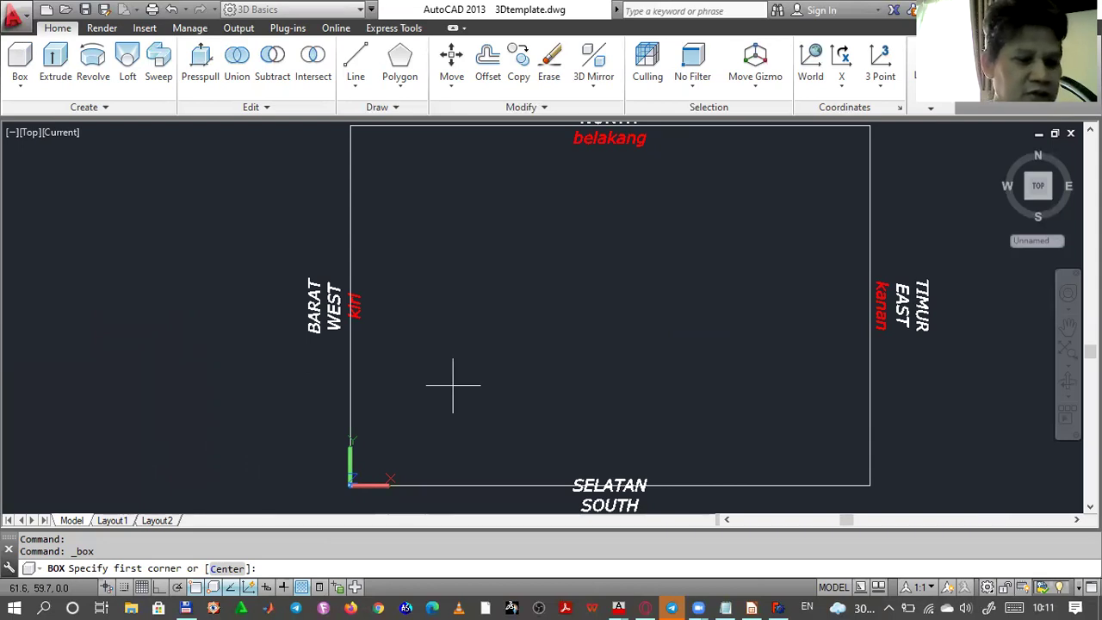
{"action": "key", "text": "F9"}
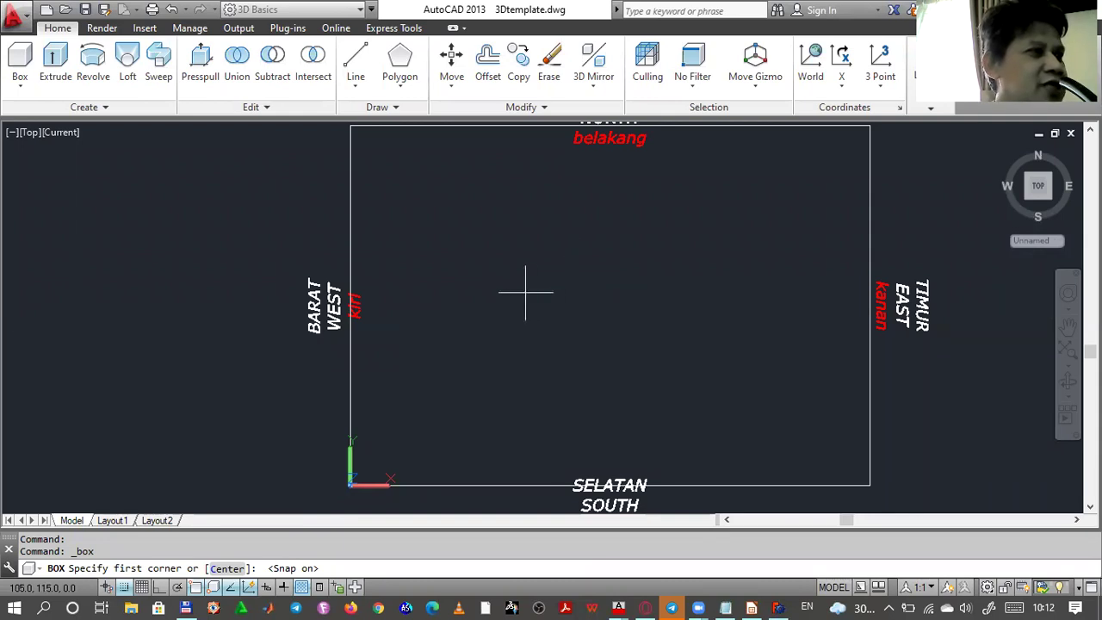
{"action": "key", "text": "F9"}
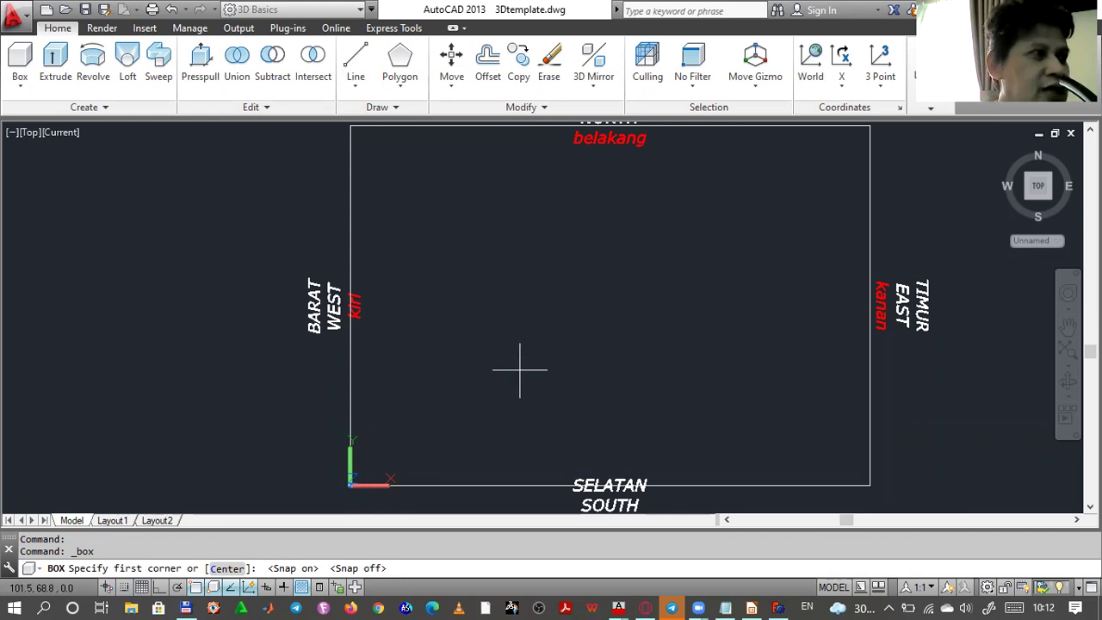
{"action": "key", "text": "F9"}
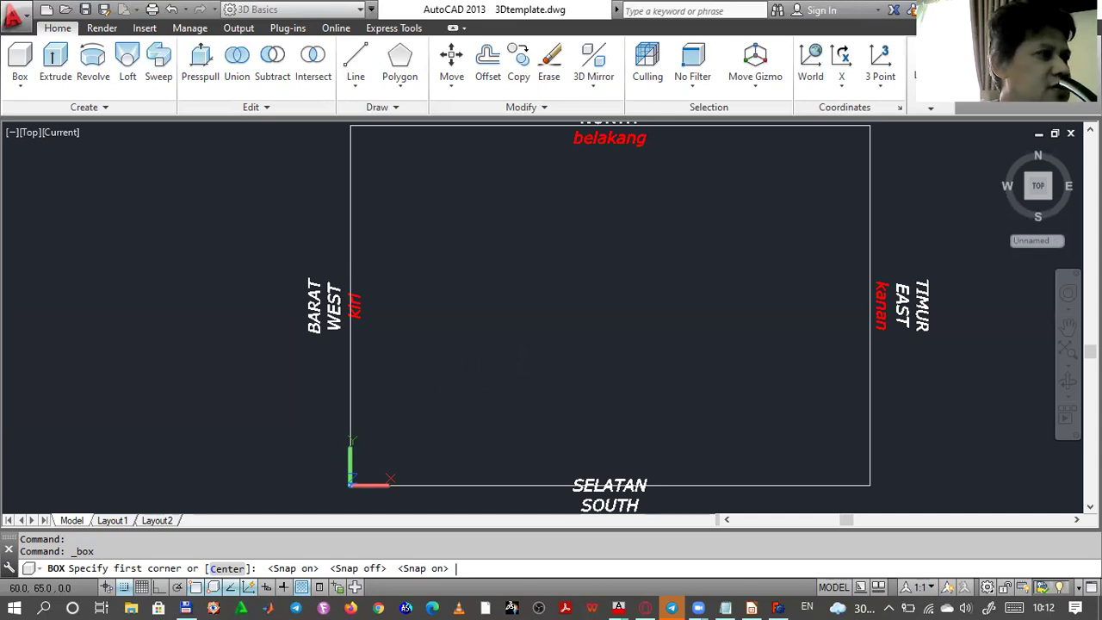
{"action": "key", "text": "Escape"}
- Review the Object Snap modes and the Snap and Grid spacing in the Drafting Settings, and close them without changes
{"action": "type", "text": "b"}
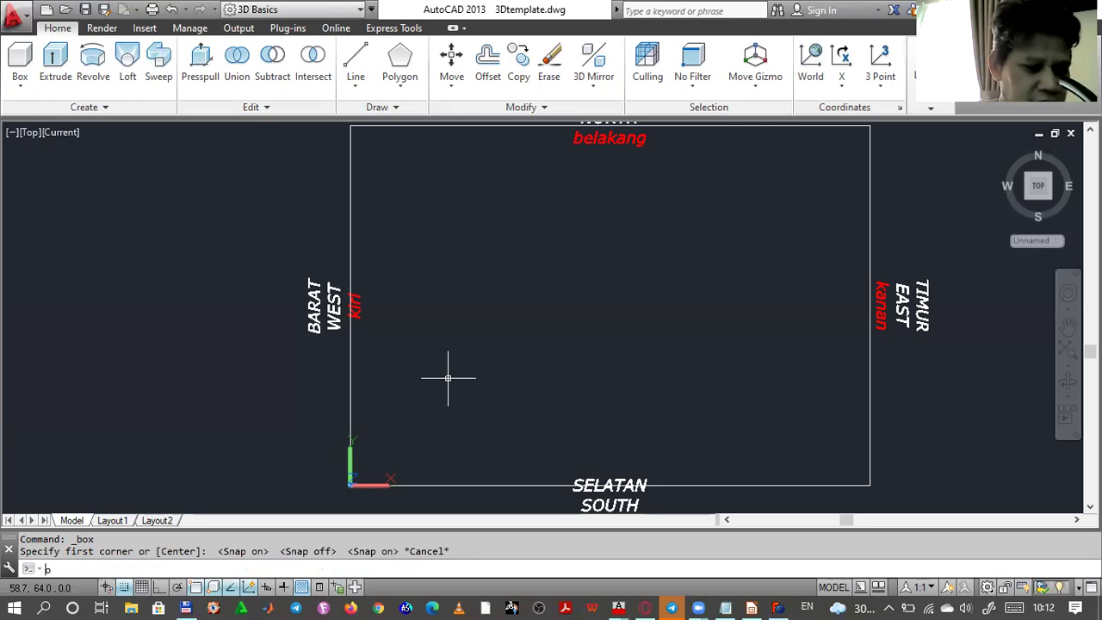
{"action": "type", "text": "osnap"}
{"action": "key", "text": "Return"}
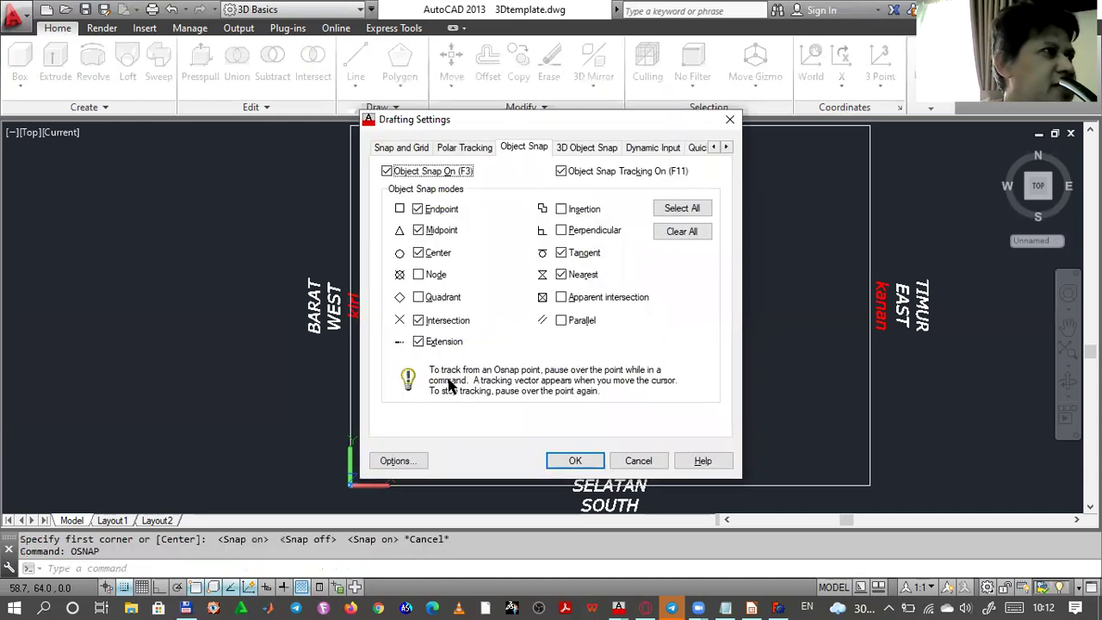
{"action": "left_click", "coordinate": [396, 148]}
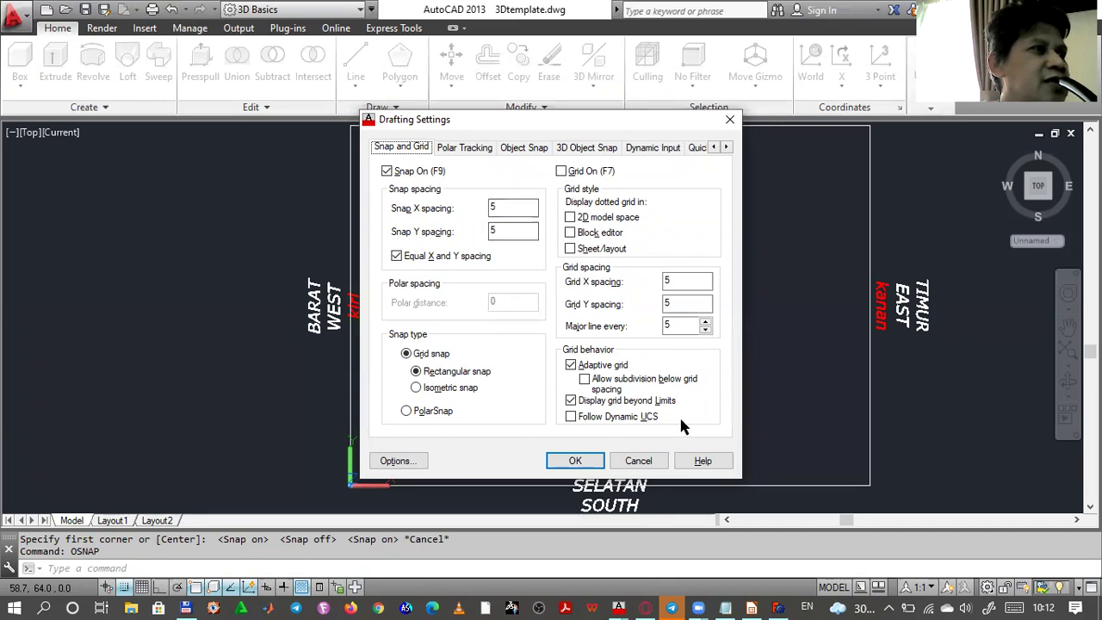
{"action": "left_click", "coordinate": [654, 465]}
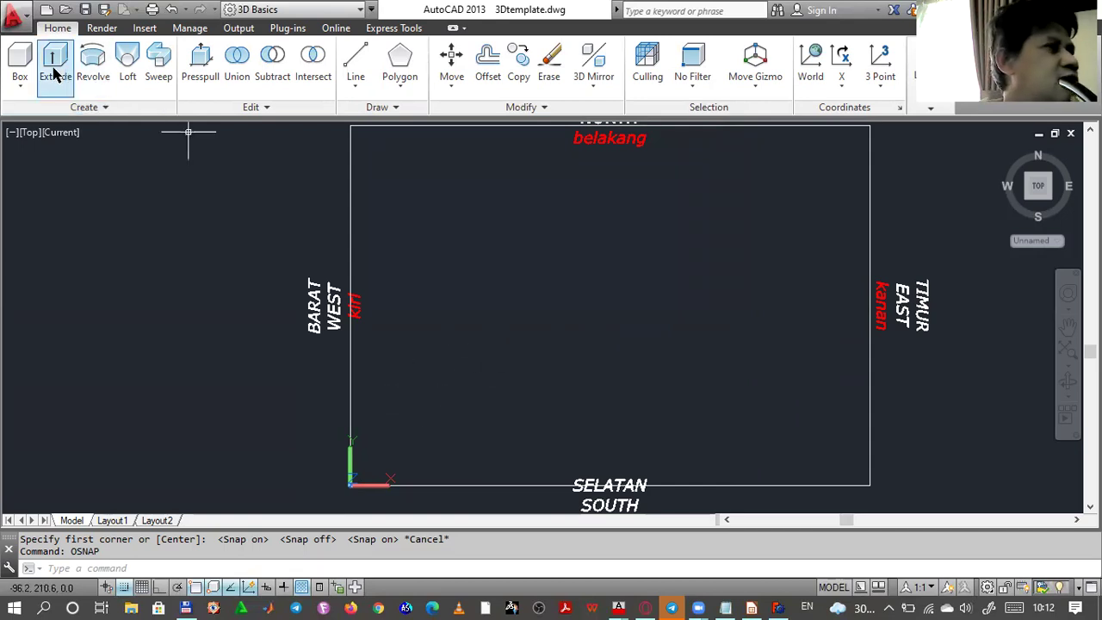
- Create a box from corner 60, 55 with the Length option, 100 long, 50 wide and 10 high, and undo it
{"action": "left_click", "coordinate": [22, 88]}
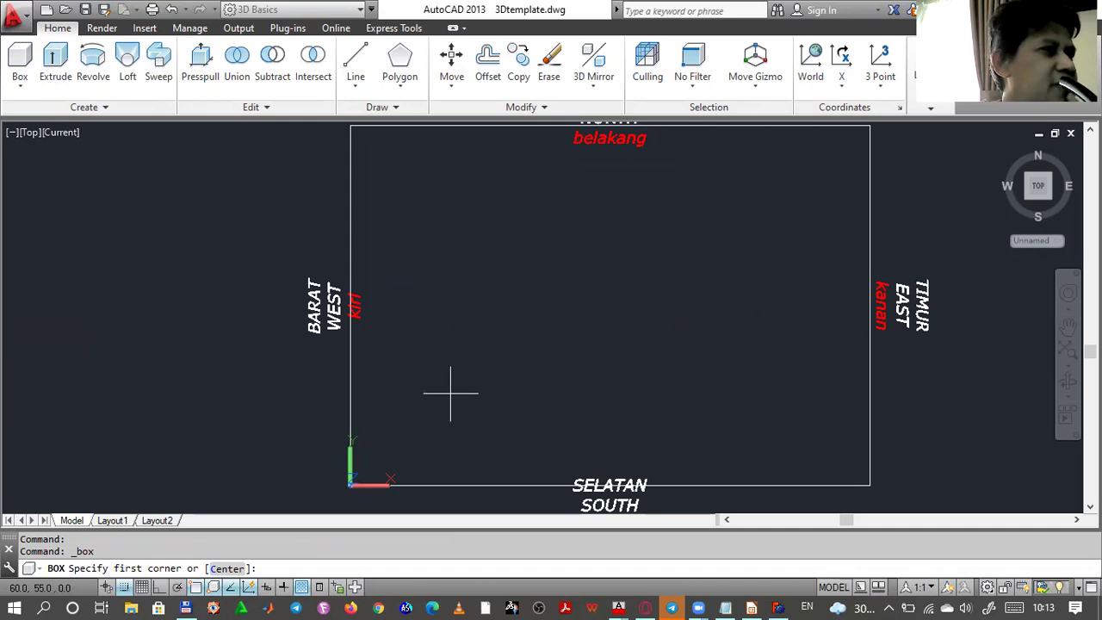
{"action": "left_click", "coordinate": [450, 394]}
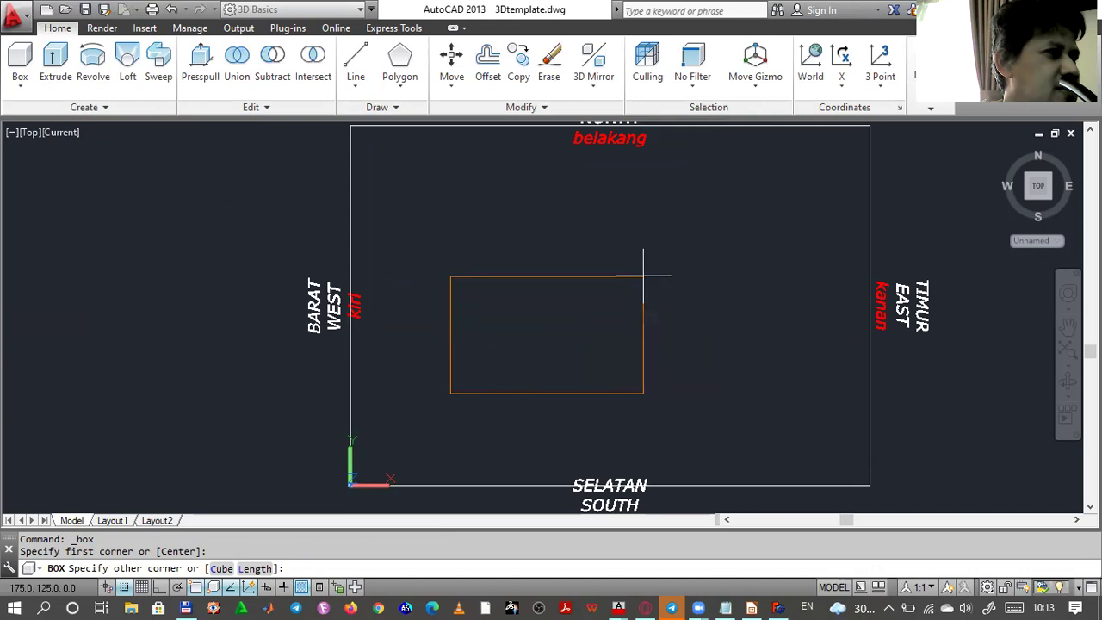
{"action": "left_click", "coordinate": [247, 569]}
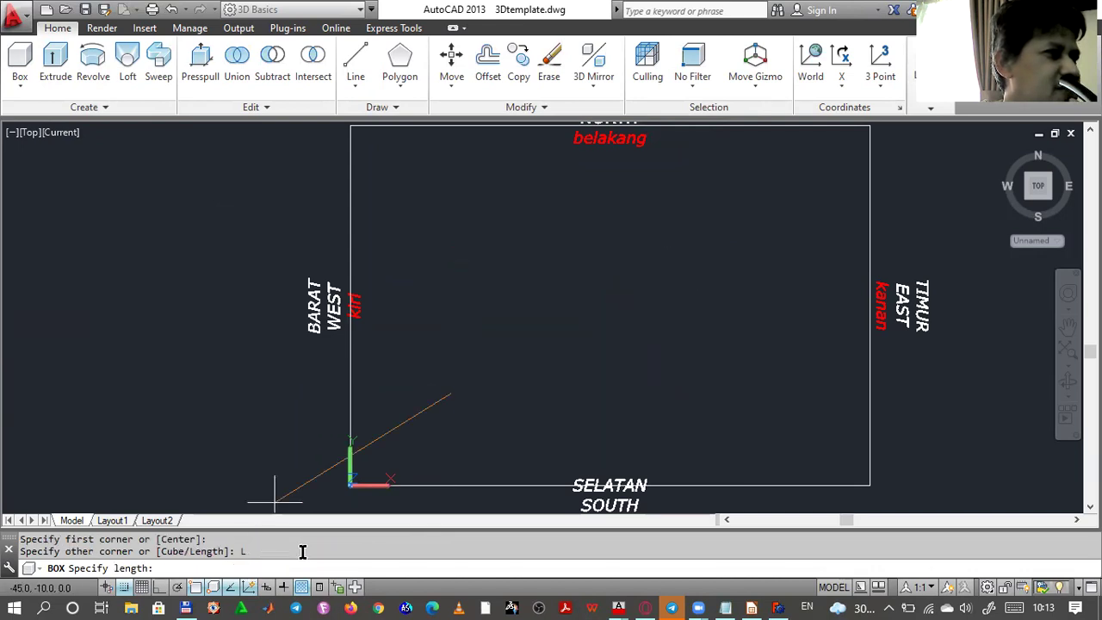
{"action": "type", "text": "100"}
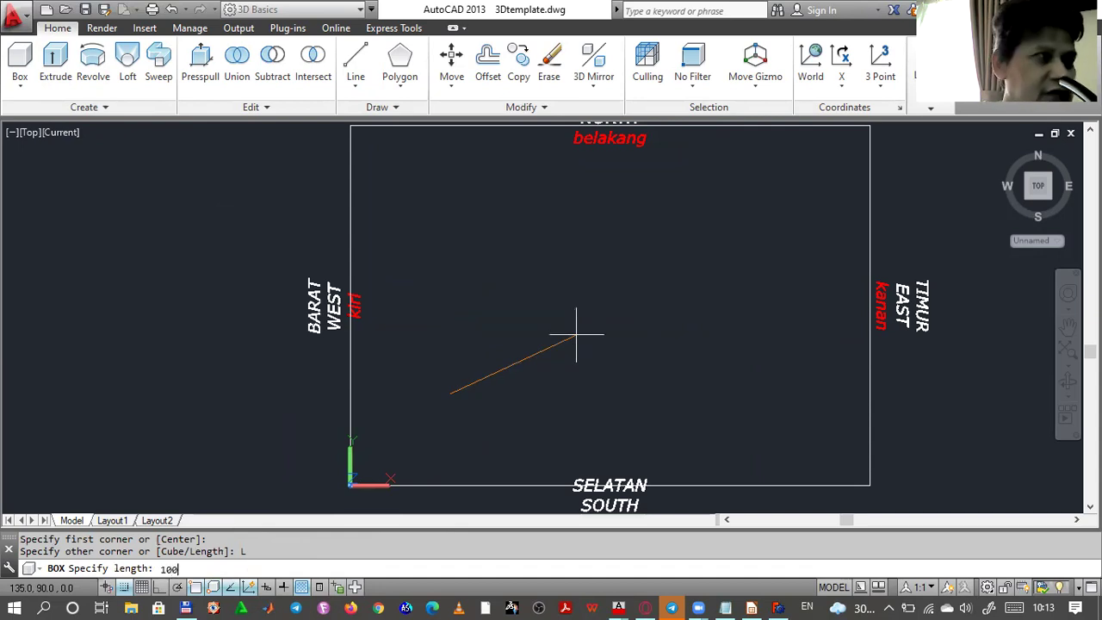
{"action": "key", "text": "Return"}
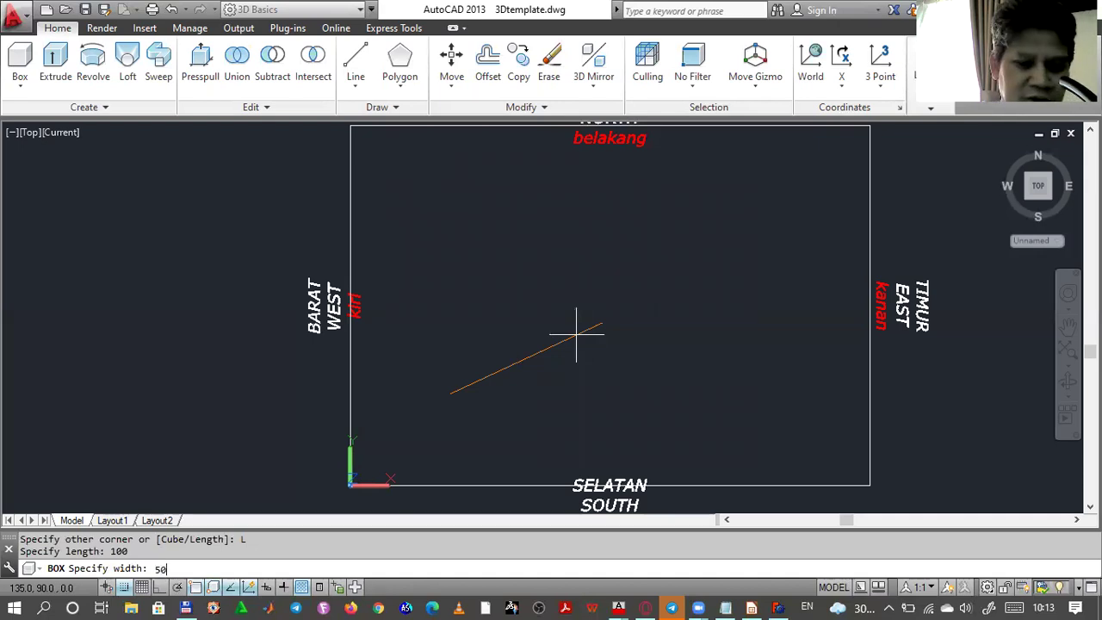
{"action": "type", "text": "50"}
{"action": "key", "text": "Return"}
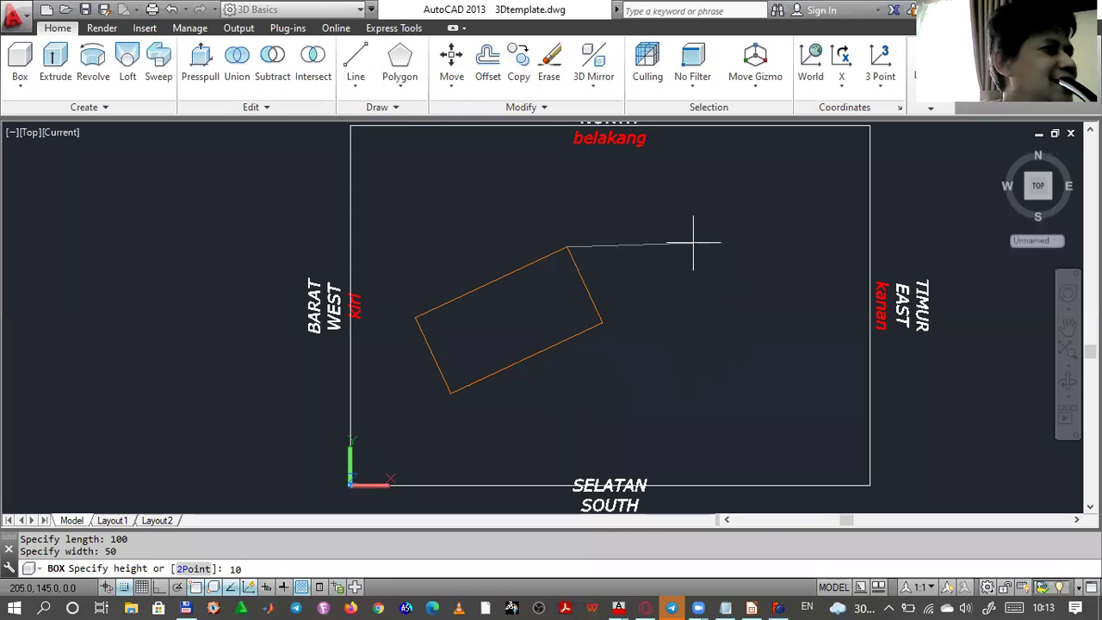
{"action": "key", "text": "Return"}
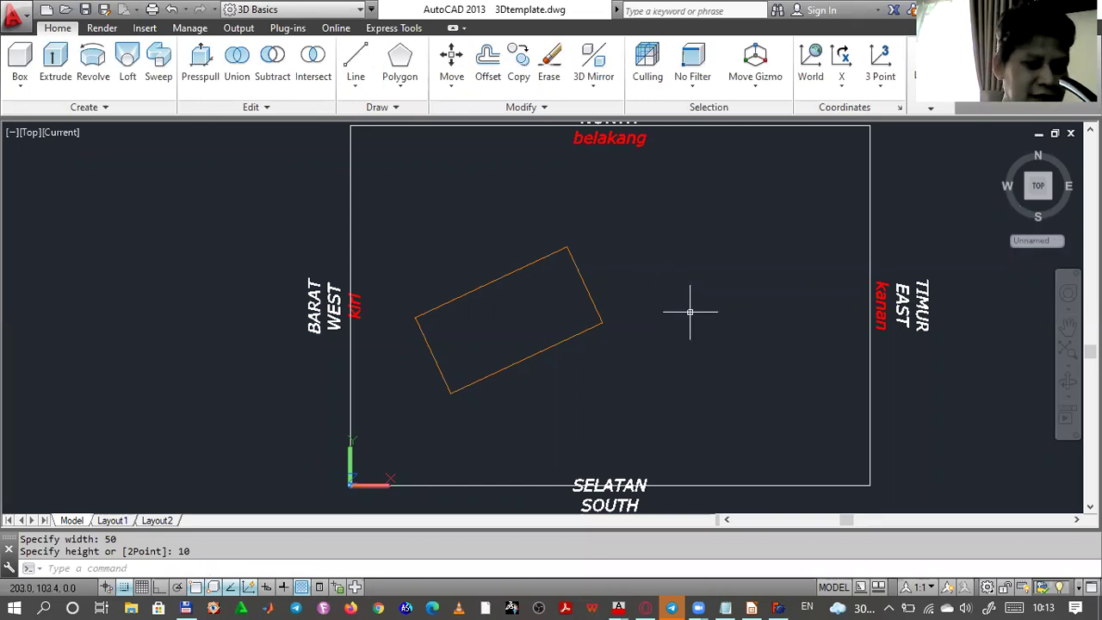
{"action": "type", "text": "u"}
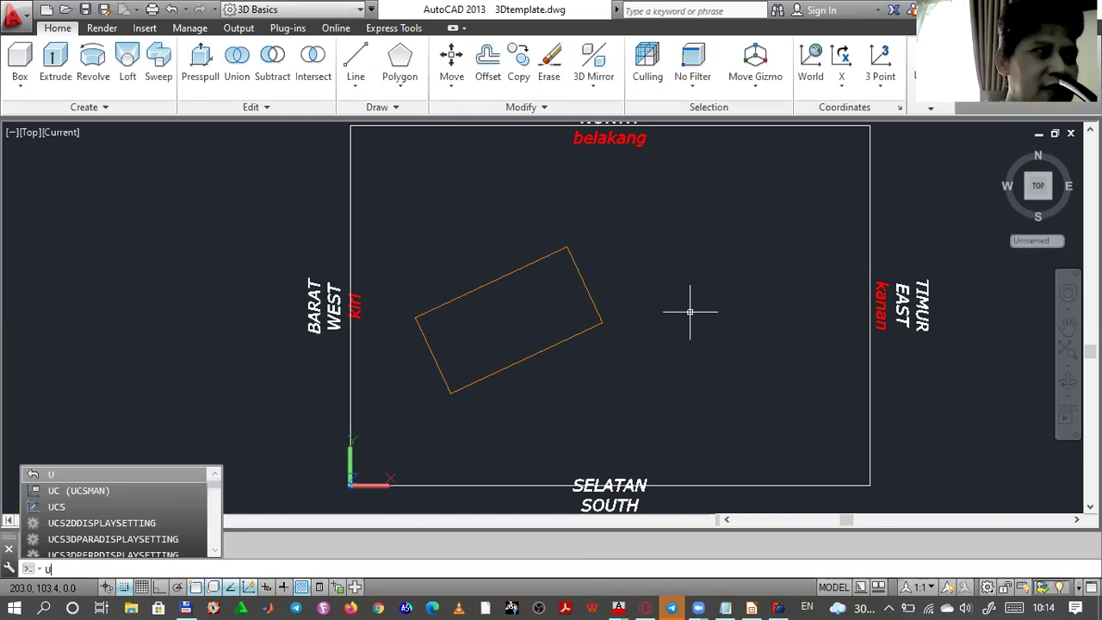
{"action": "key", "text": "Return"}
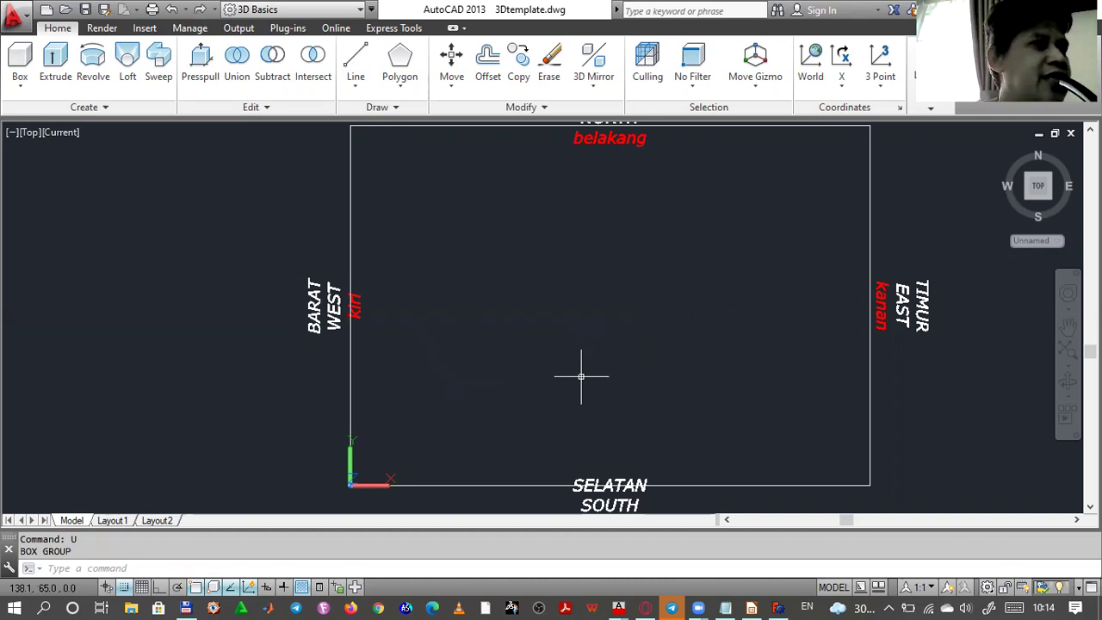
- Start a new box from corner 65, 60 and toggle Ortho mode to compare its effect, leaving it on
{"action": "key", "text": "F8"}
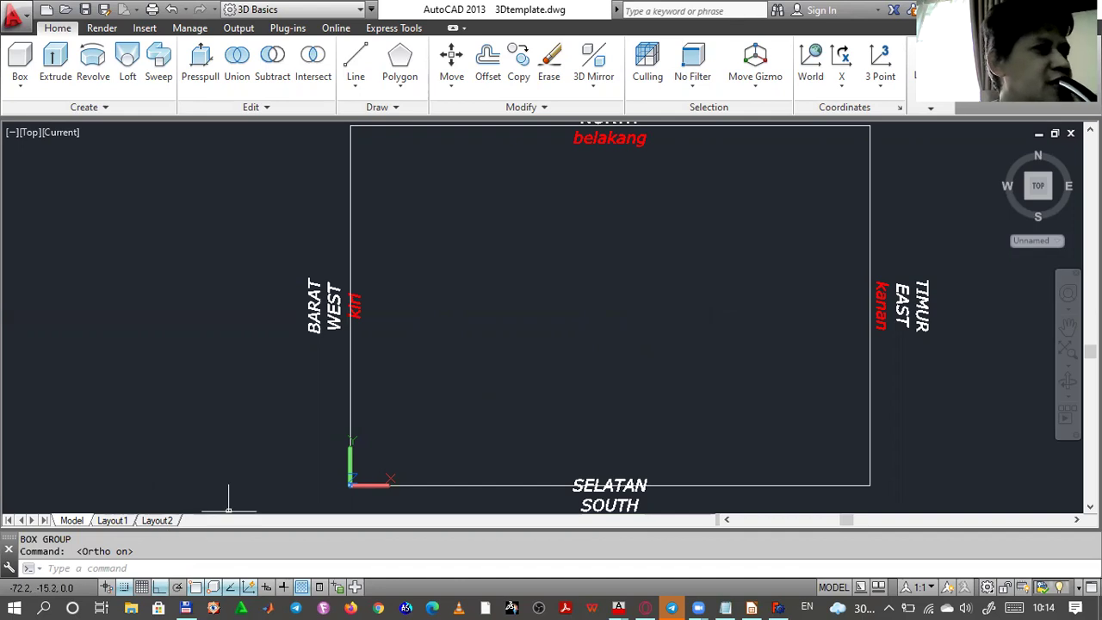
{"action": "left_click", "coordinate": [17, 67]}
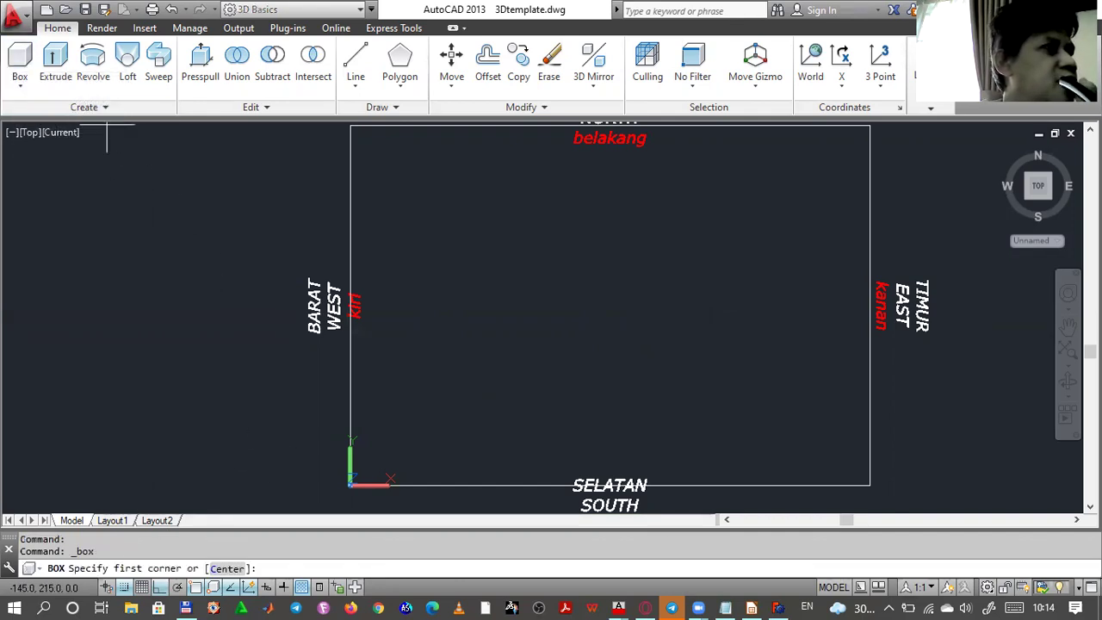
{"action": "left_click", "coordinate": [459, 385]}
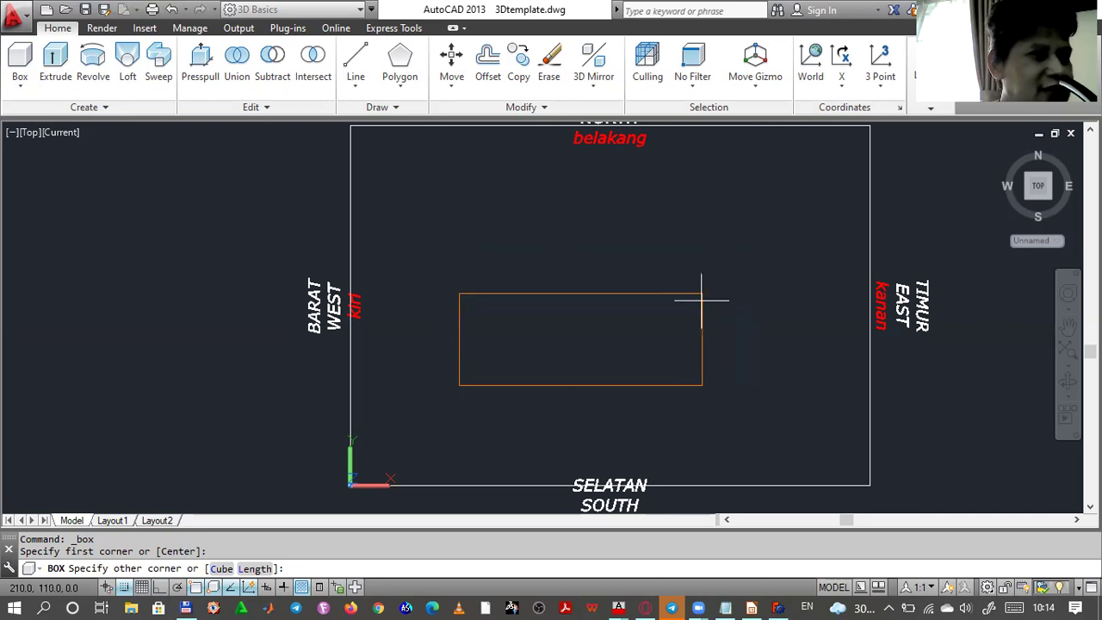
{"action": "key", "text": "F8"}
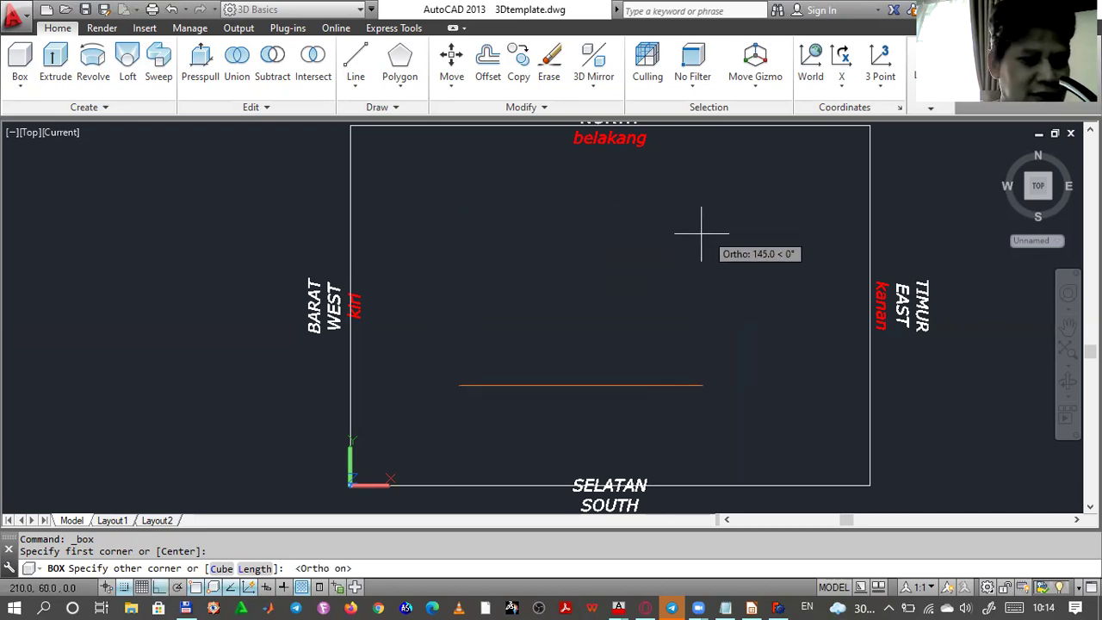
{"action": "key", "text": "F8"}
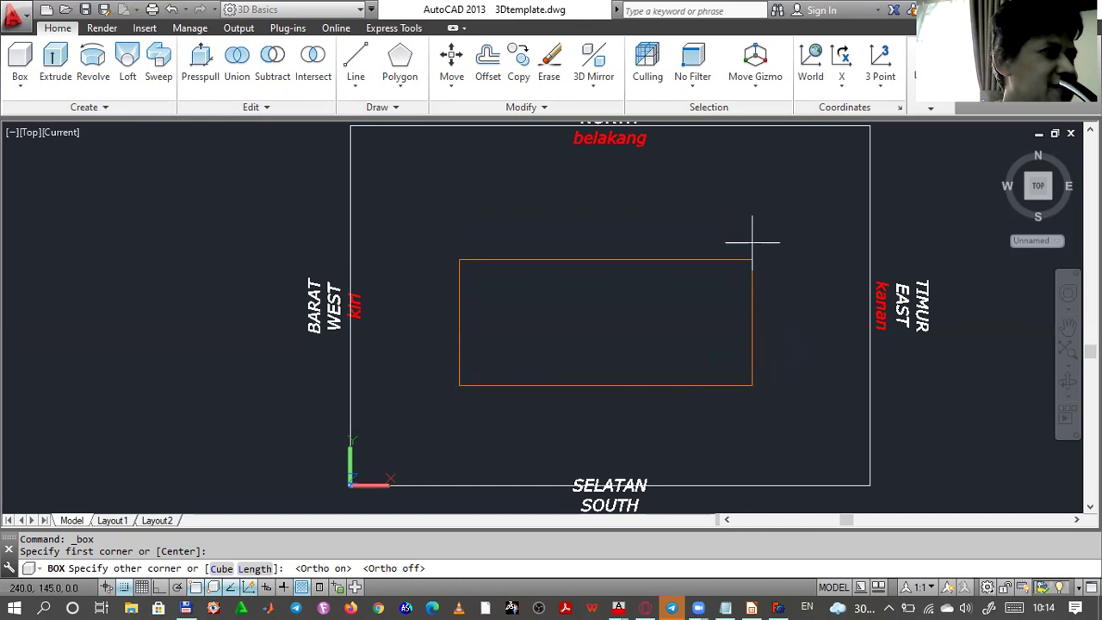
{"action": "key", "text": "F8"}
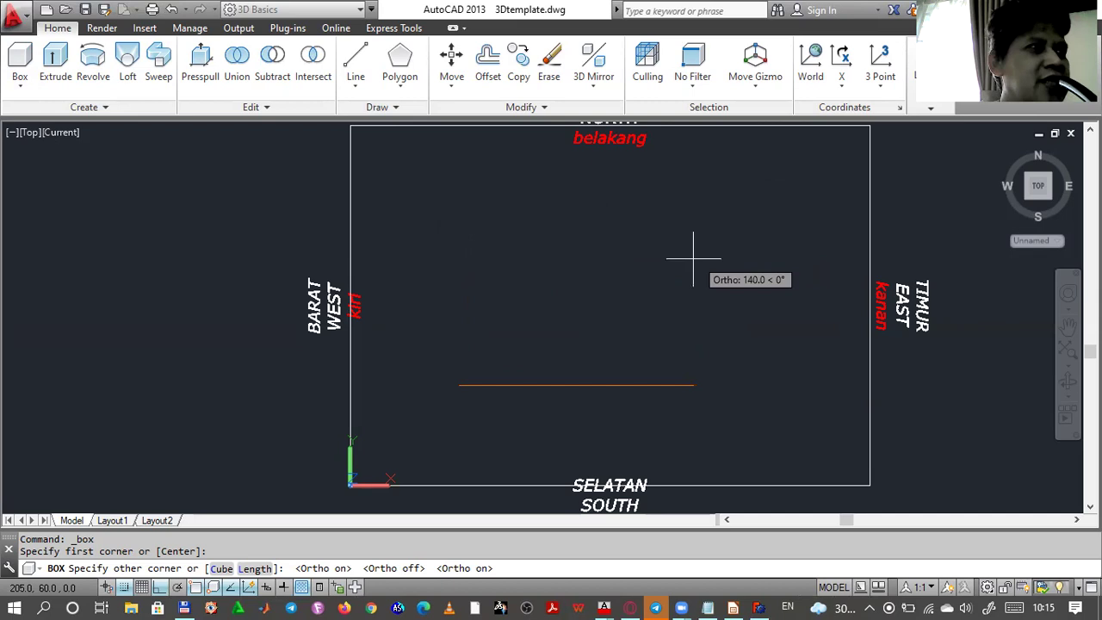
{"action": "key", "text": "F8"}
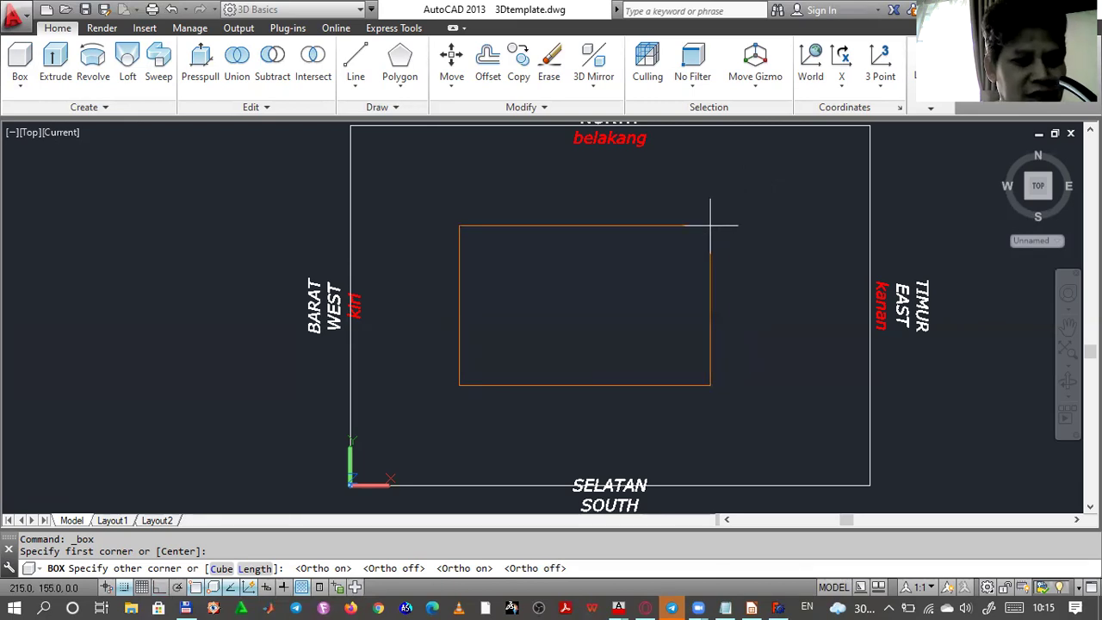
{"action": "key", "text": "F8"}
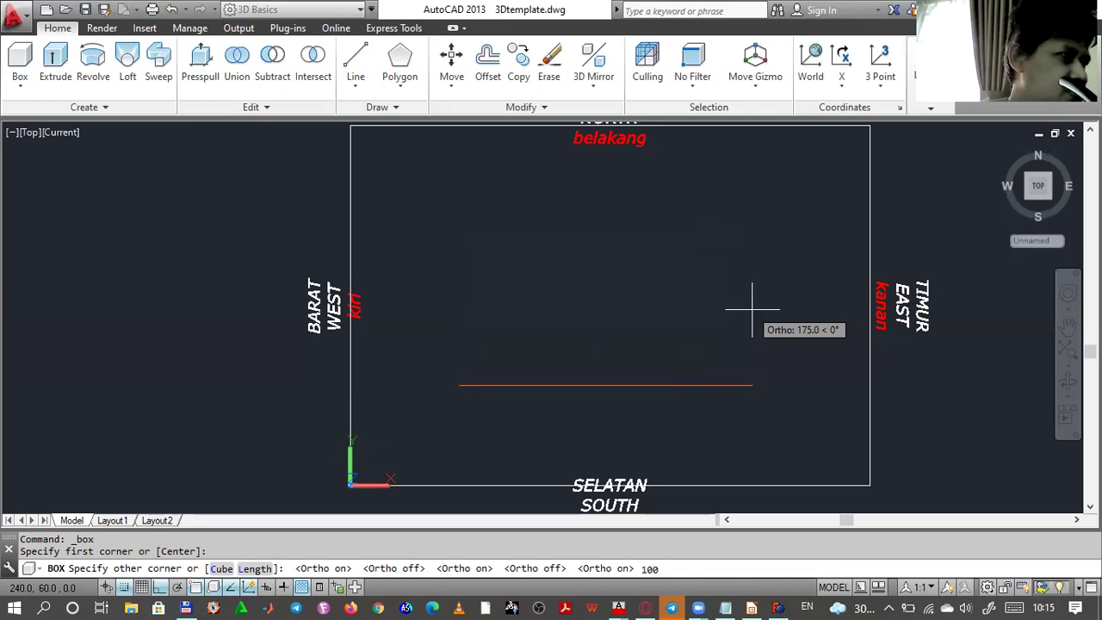
- Finish the box with the Length option, 100 long, 50 wide and 10 high, and undo it
{"action": "left_click", "coordinate": [255, 568]}
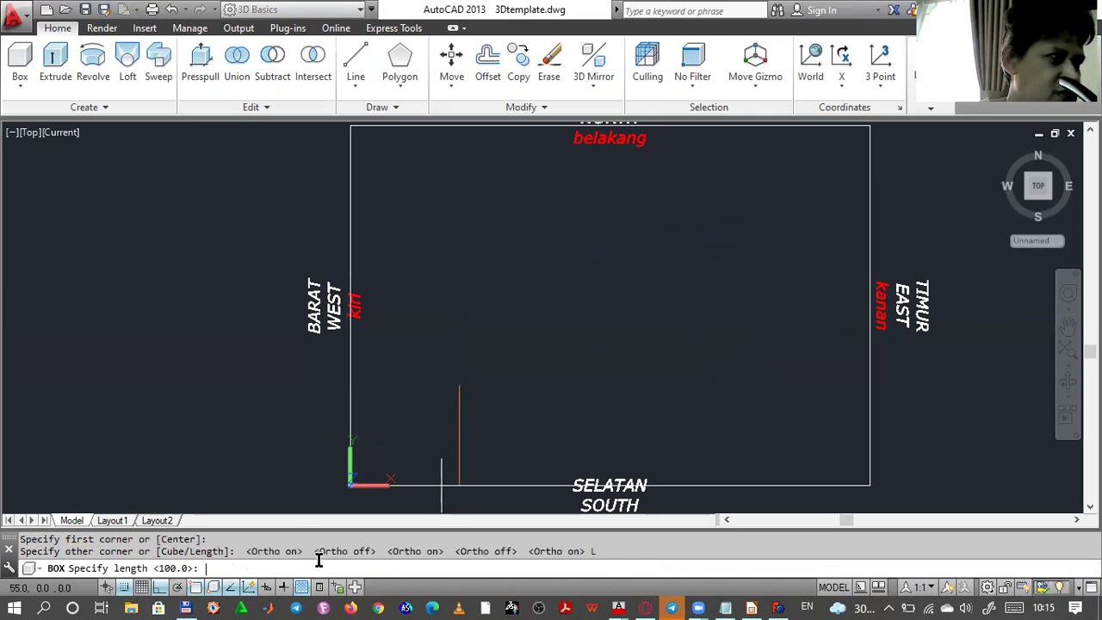
{"action": "type", "text": "100"}
{"action": "key", "text": "Return"}
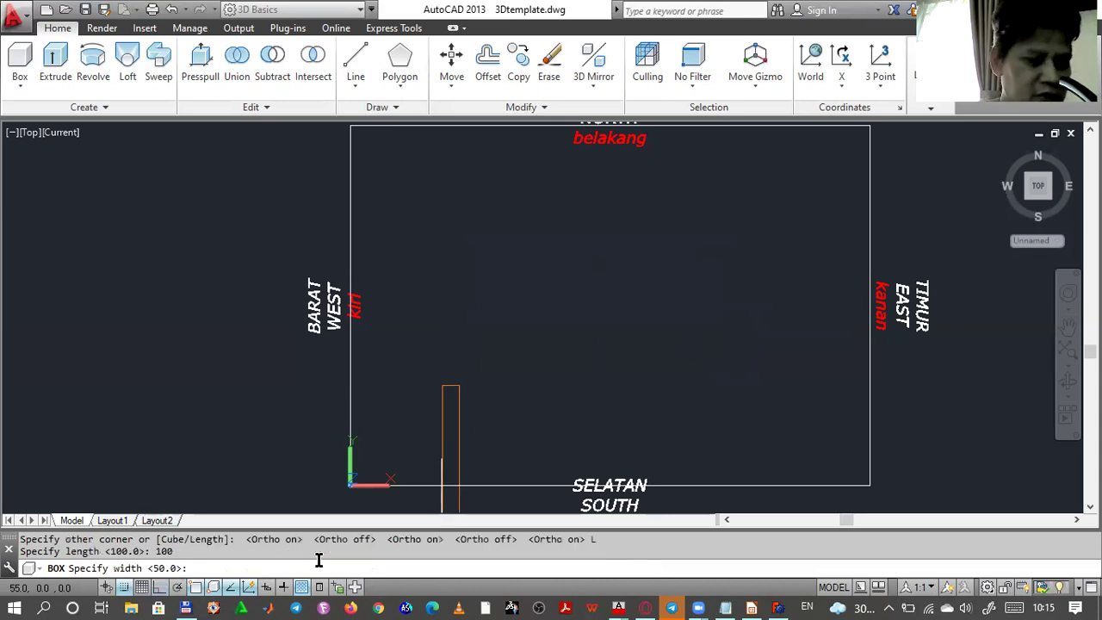
{"action": "type", "text": "50"}
{"action": "key", "text": "Return"}
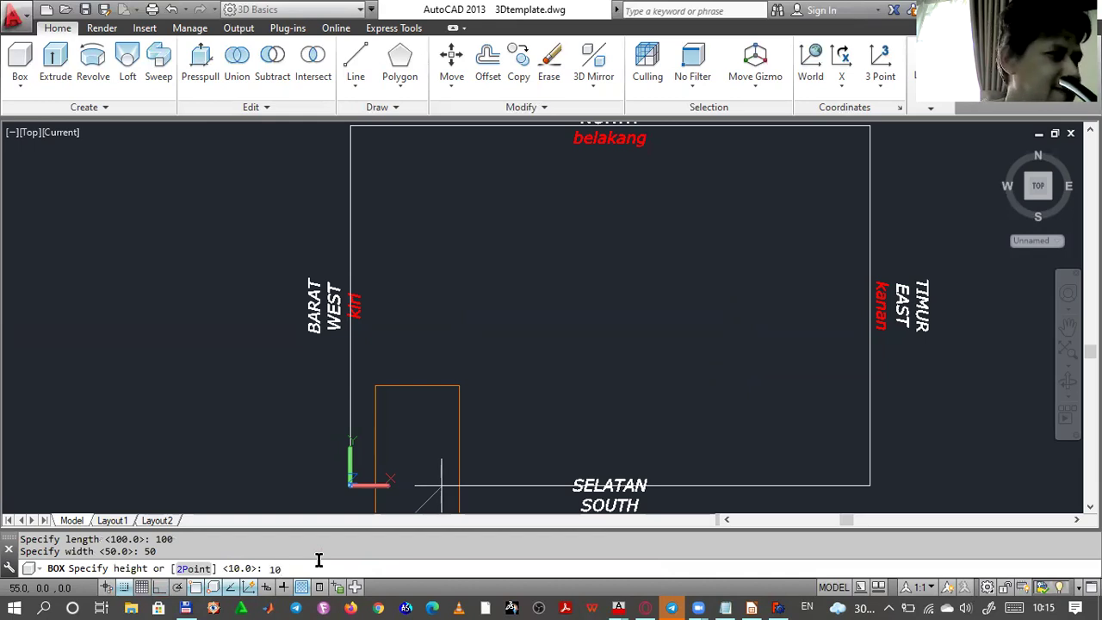
{"action": "type", "text": "10"}
{"action": "key", "text": "Return"}
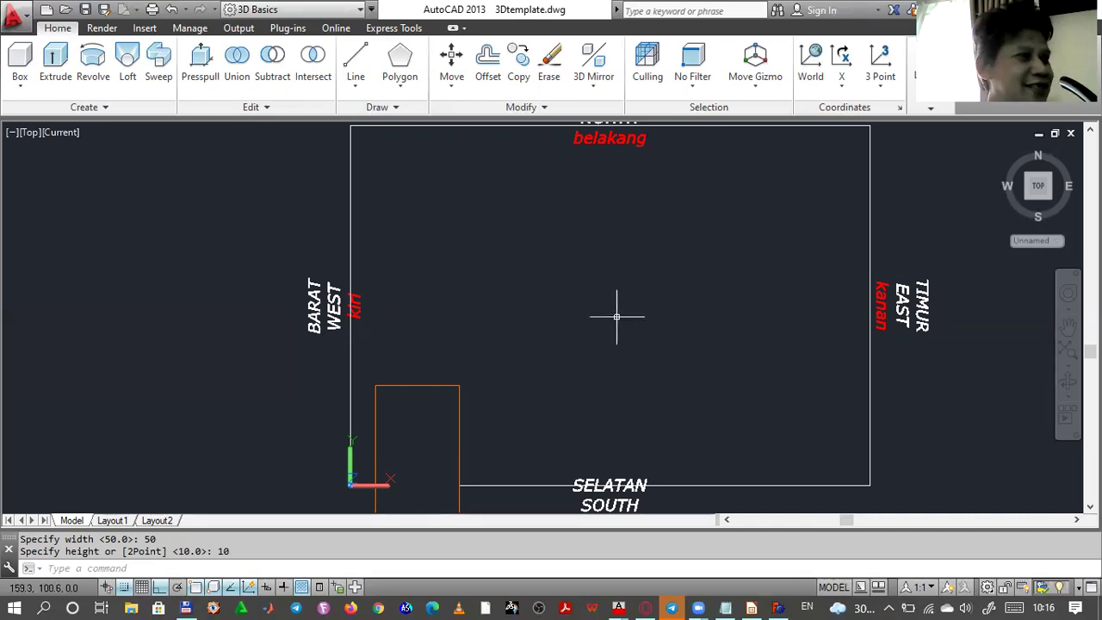
{"action": "type", "text": "u"}
{"action": "key", "text": "Return"}
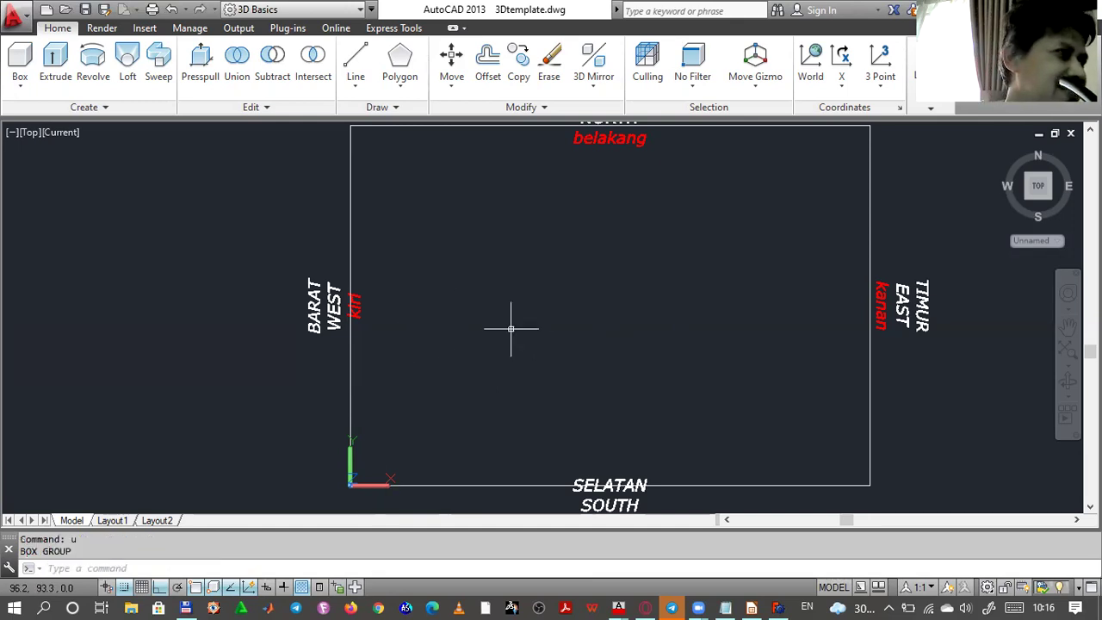
- Create a box from corner 50, 55 with Ortho on and the Length option, 100 long, 50 wide and 10 high
{"action": "left_click", "coordinate": [18, 60]}
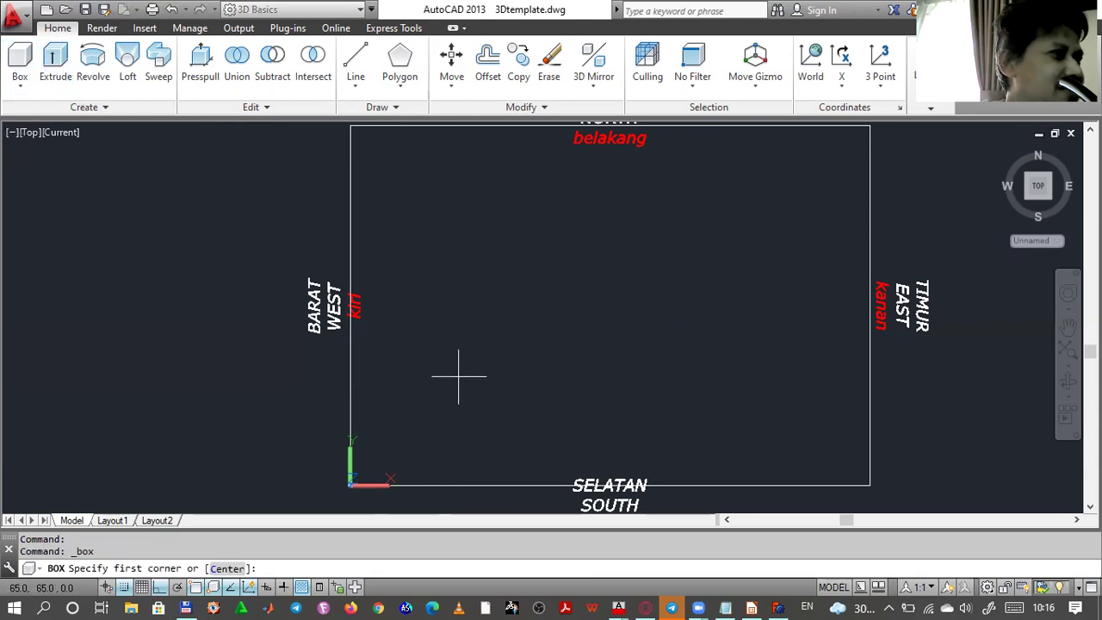
{"action": "left_click", "coordinate": [432, 393]}
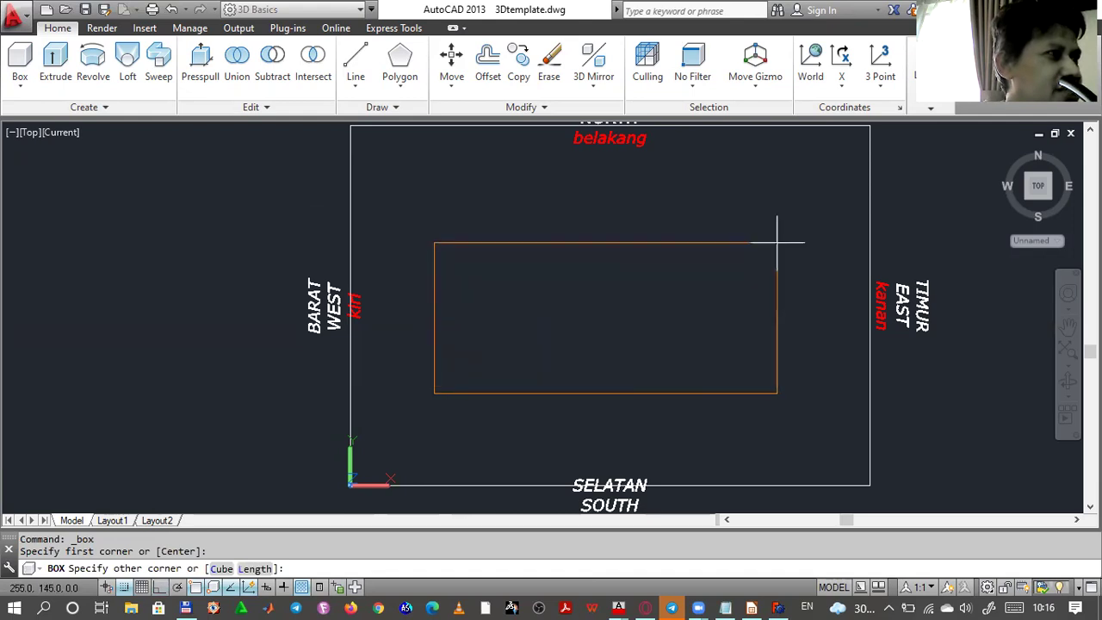
{"action": "key", "text": "F8"}
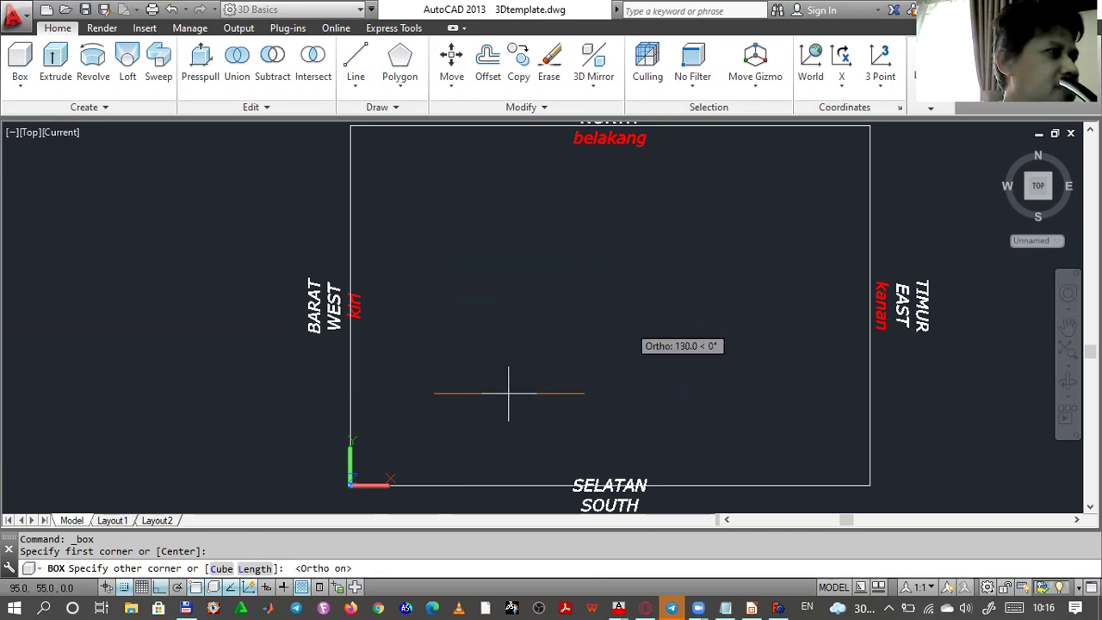
{"action": "left_click", "coordinate": [258, 567]}
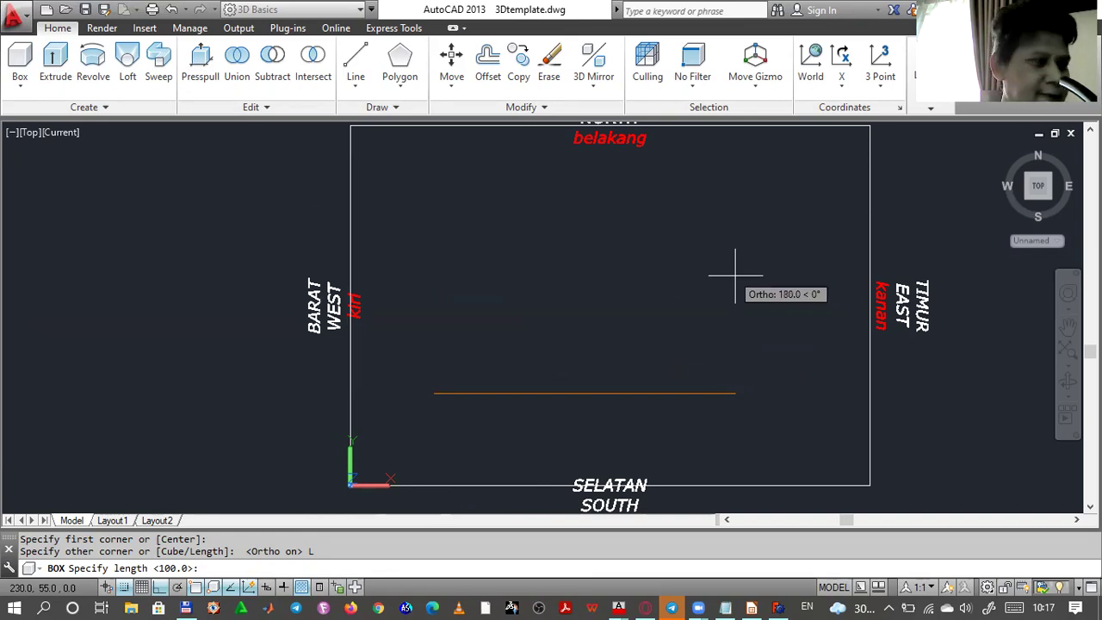
{"action": "key", "text": "Return"}
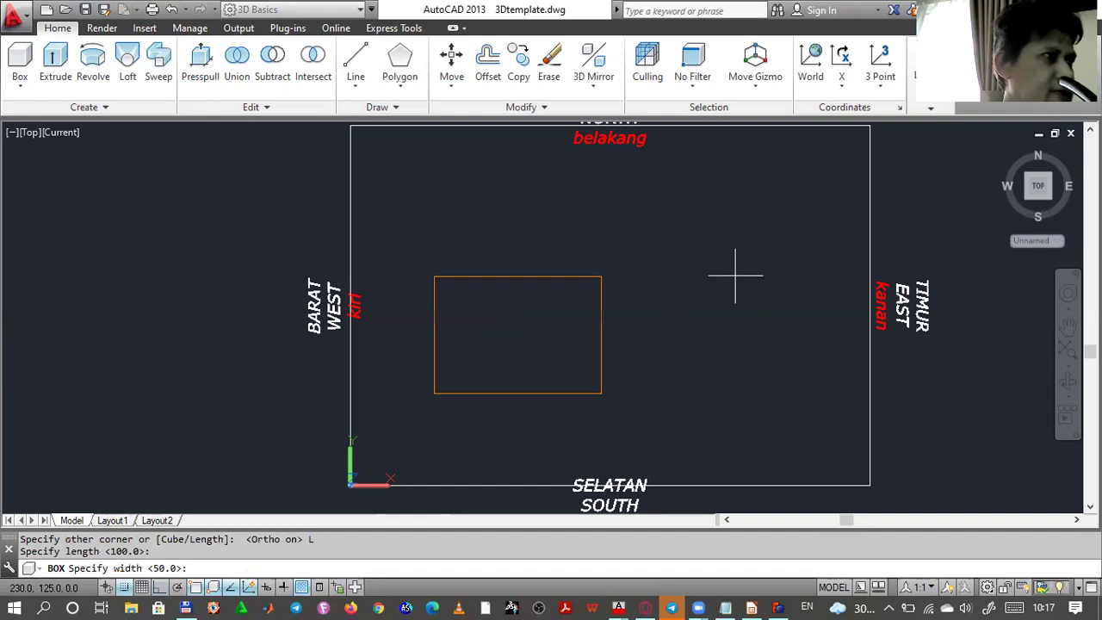
{"action": "key", "text": "Return"}
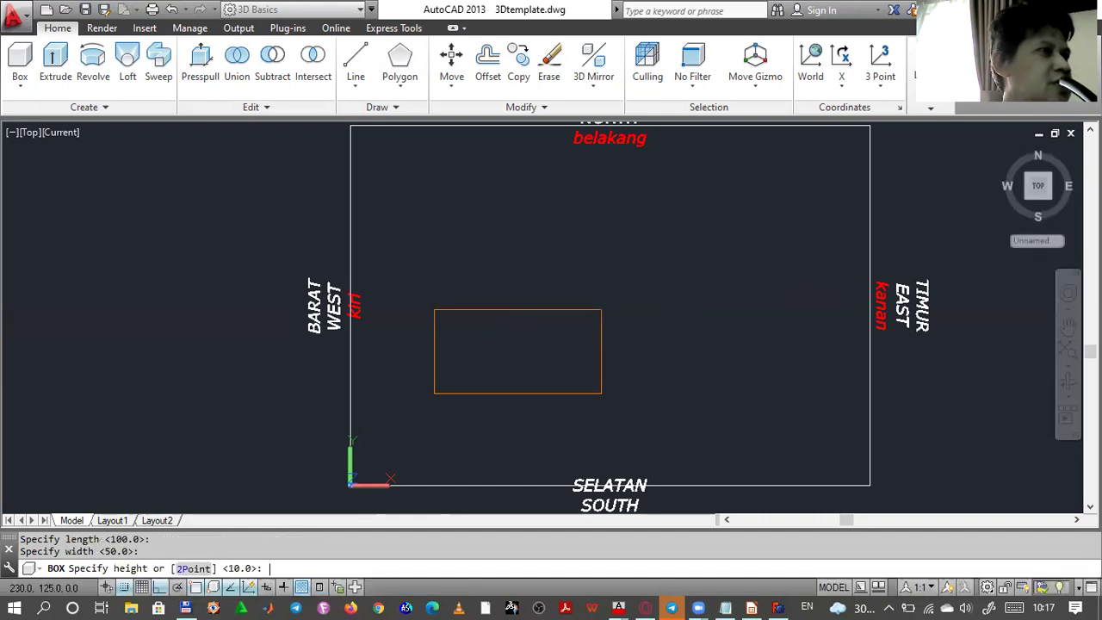
{"action": "key", "text": "Return"}
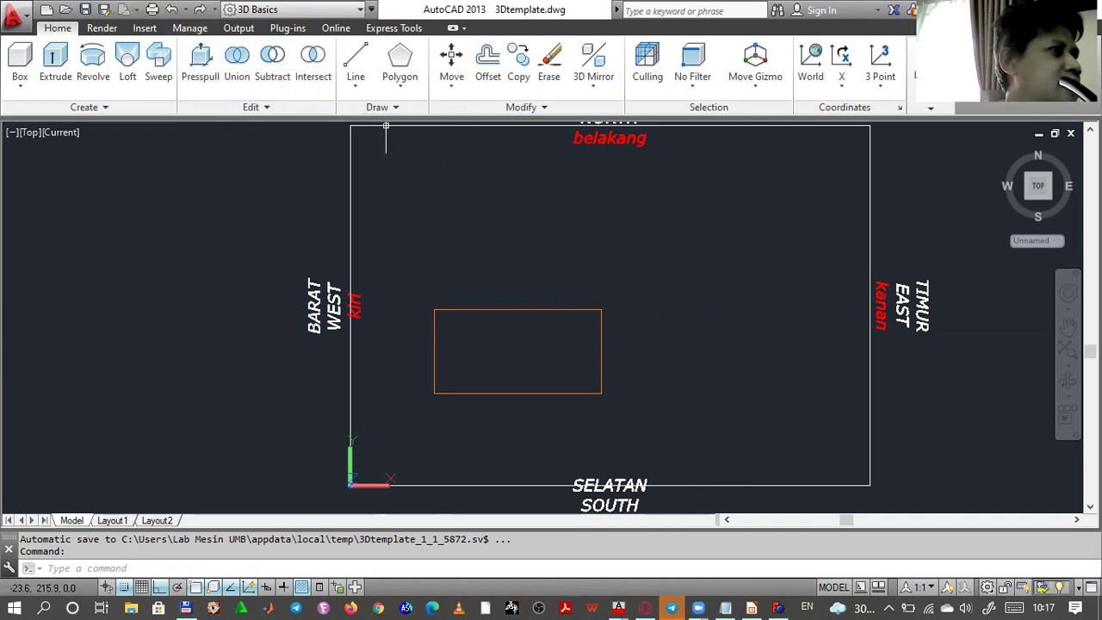
- Split the model space into two vertical viewports with the 2D setup and the current view and visual style in both
{"action": "type", "text": "viewport"}
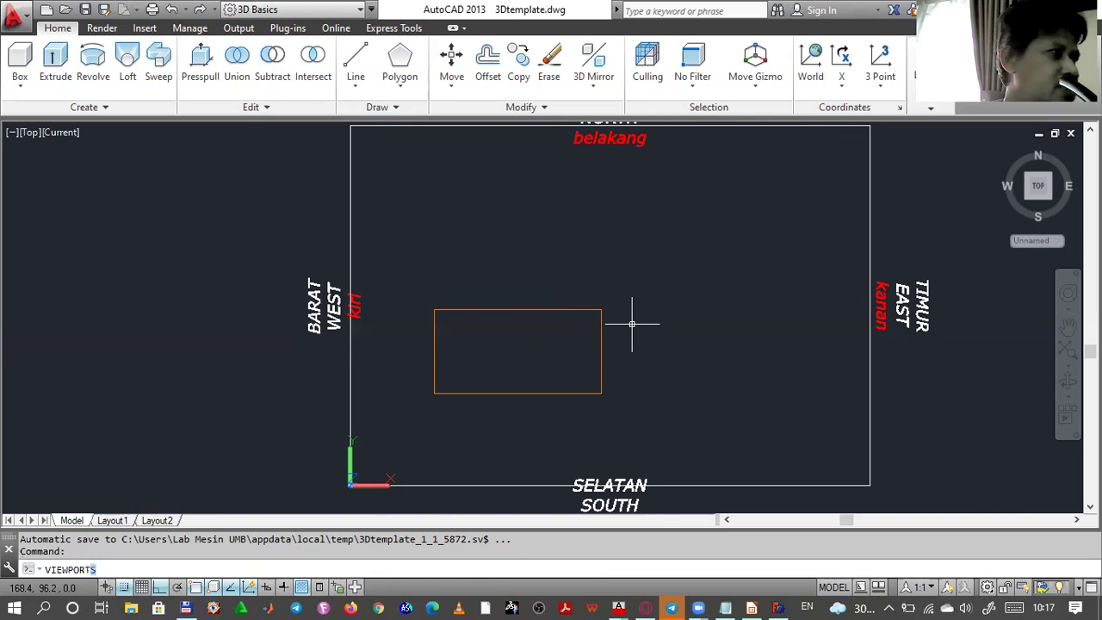
{"action": "key", "text": "Return"}
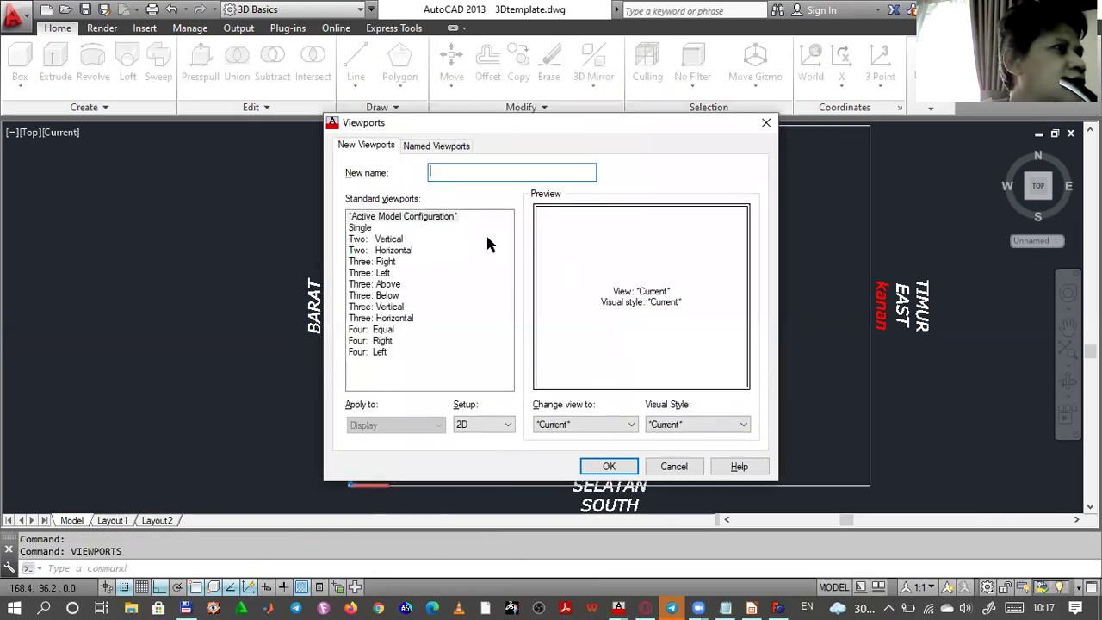
{"action": "left_click", "coordinate": [398, 240]}
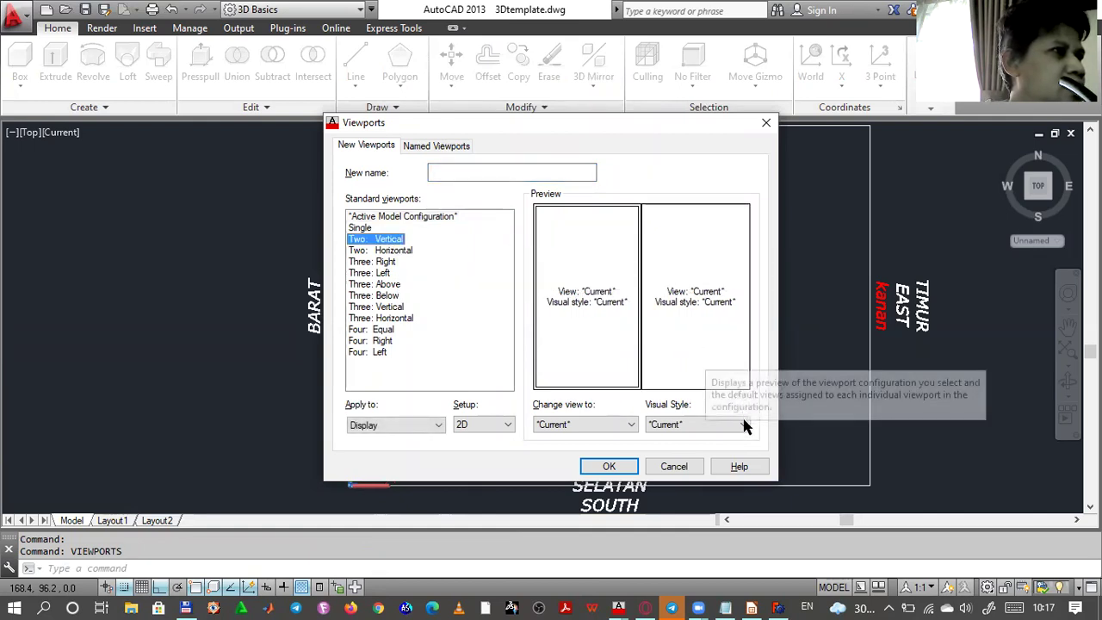
{"action": "left_click", "coordinate": [684, 287]}
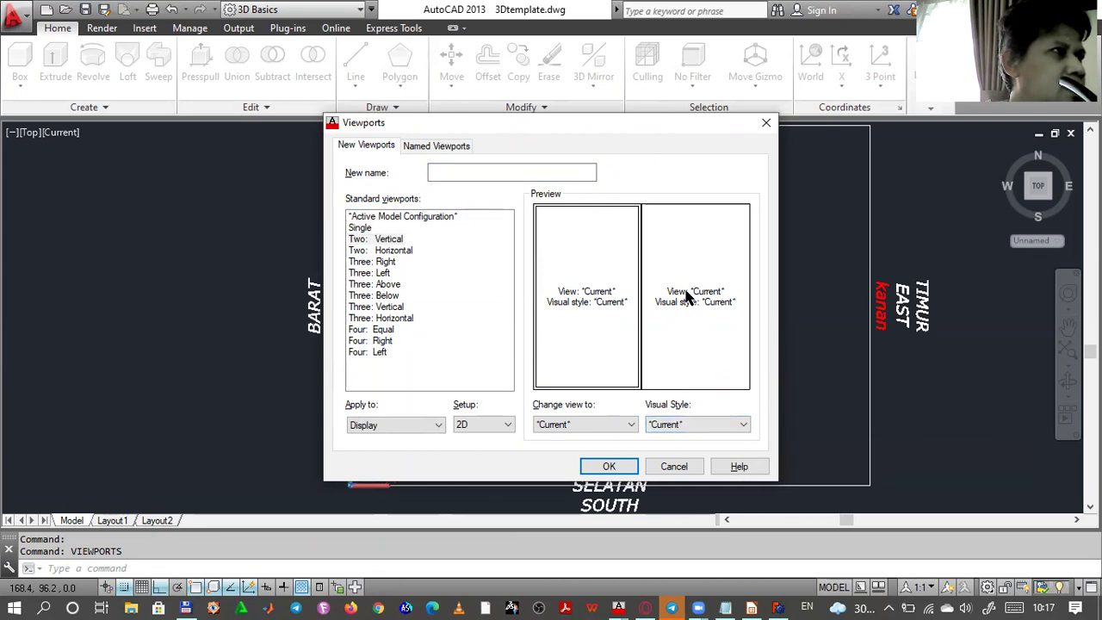
{"action": "left_click", "coordinate": [744, 427]}
{"action": "left_click", "coordinate": [745, 427]}
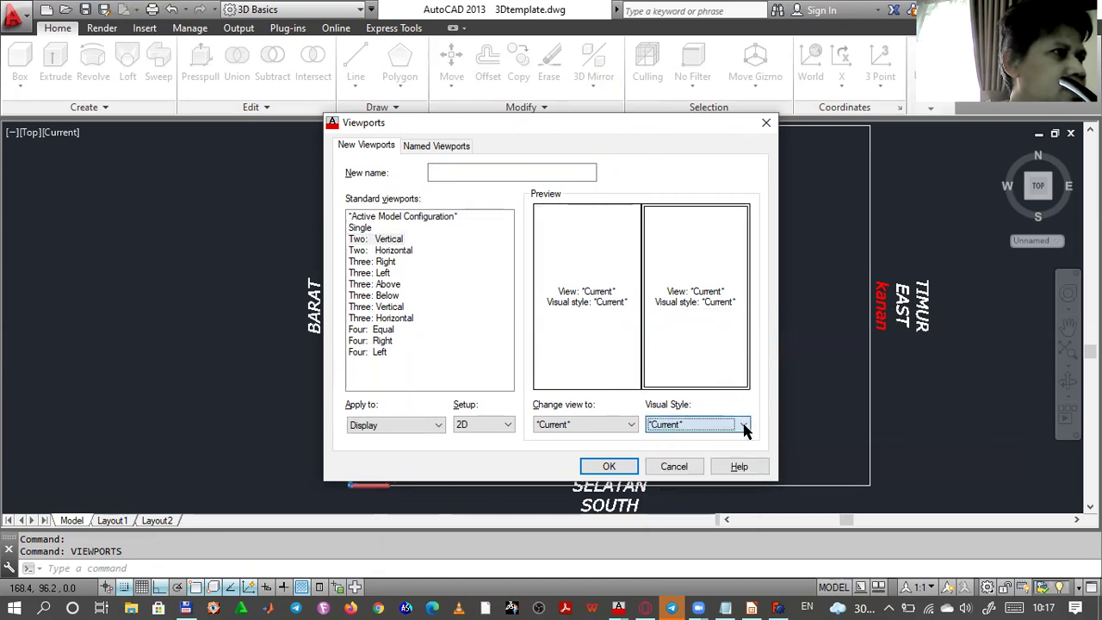
{"action": "left_click", "coordinate": [508, 431]}
{"action": "left_click", "coordinate": [508, 430]}
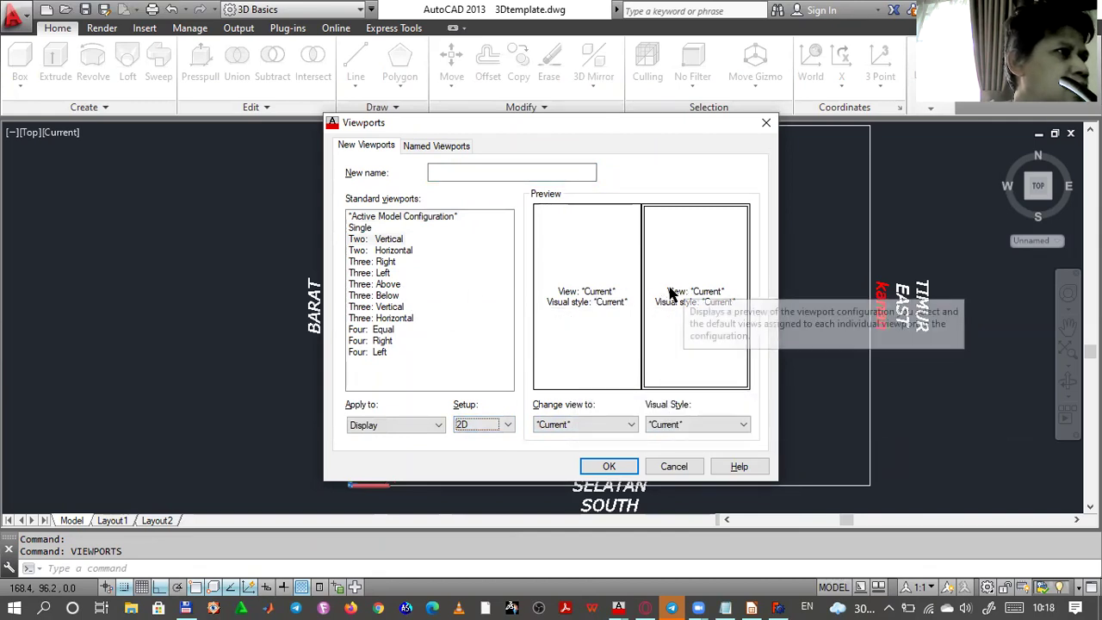
{"action": "left_click", "coordinate": [611, 319]}
{"action": "left_click", "coordinate": [690, 318]}
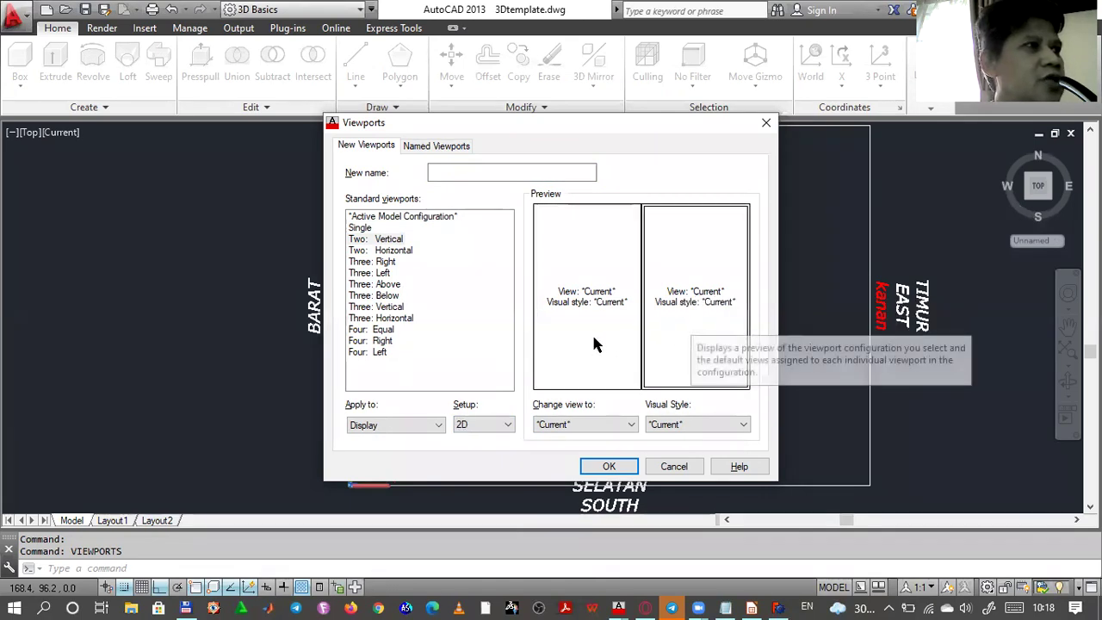
{"action": "left_click", "coordinate": [615, 342]}
{"action": "left_click", "coordinate": [666, 342]}
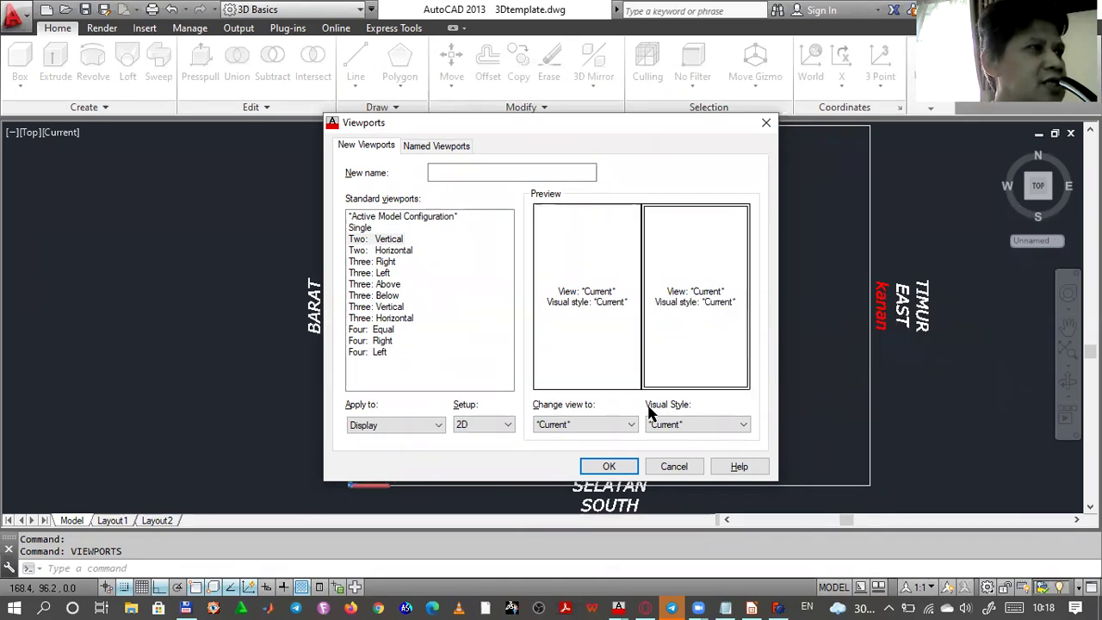
{"action": "left_click", "coordinate": [609, 465]}
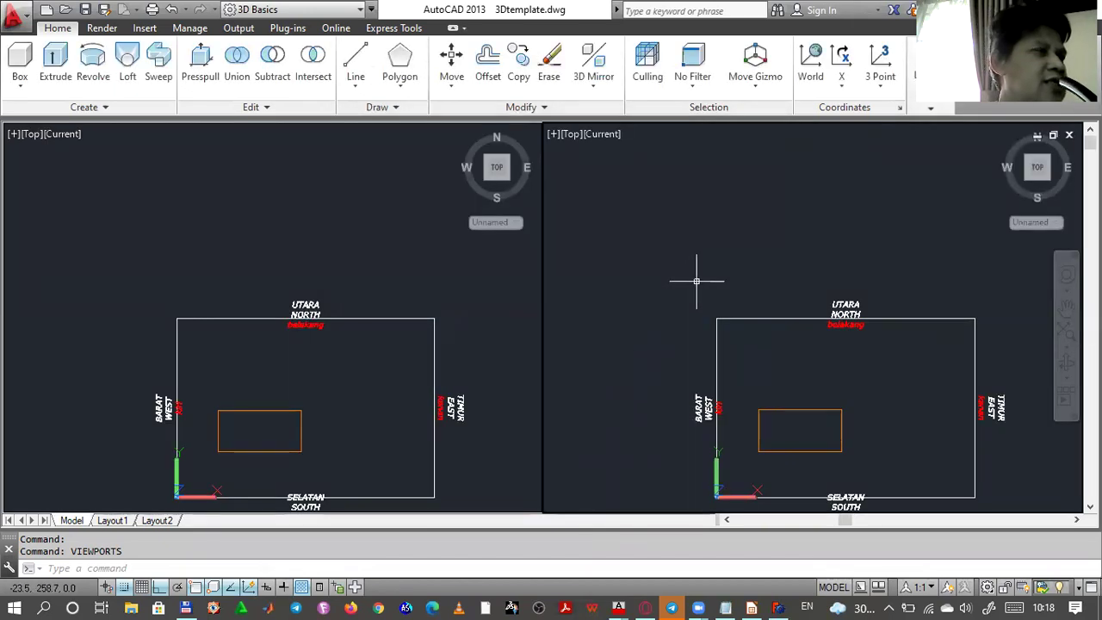
- Set the right-hand viewport to the SE Isometric view, framed closely on the box
{"action": "left_click", "coordinate": [869, 248]}
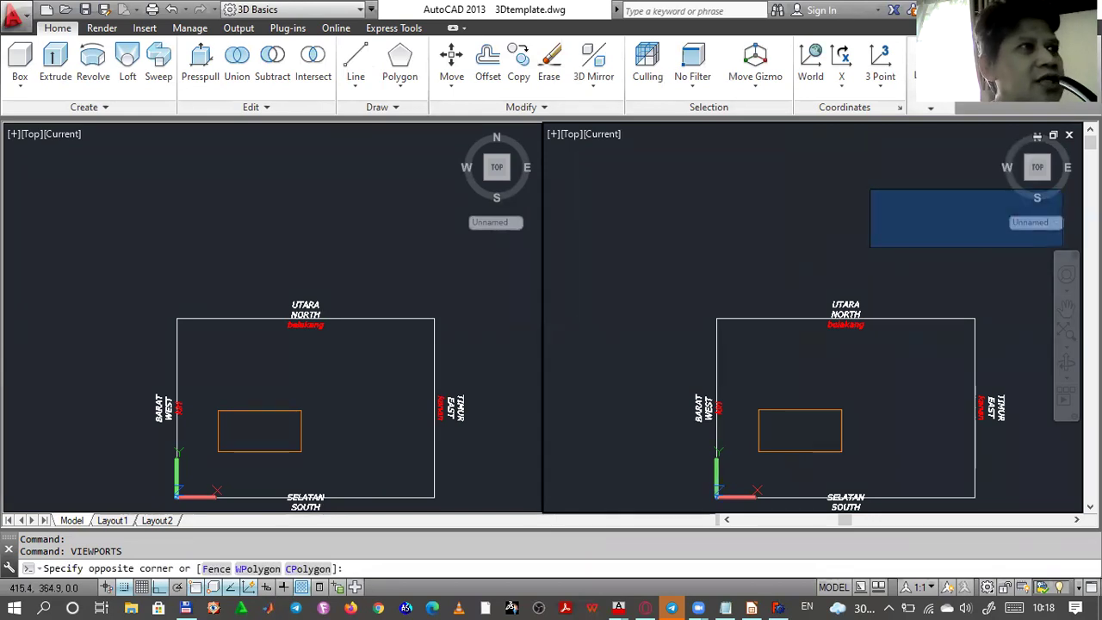
{"action": "key", "text": "Escape"}
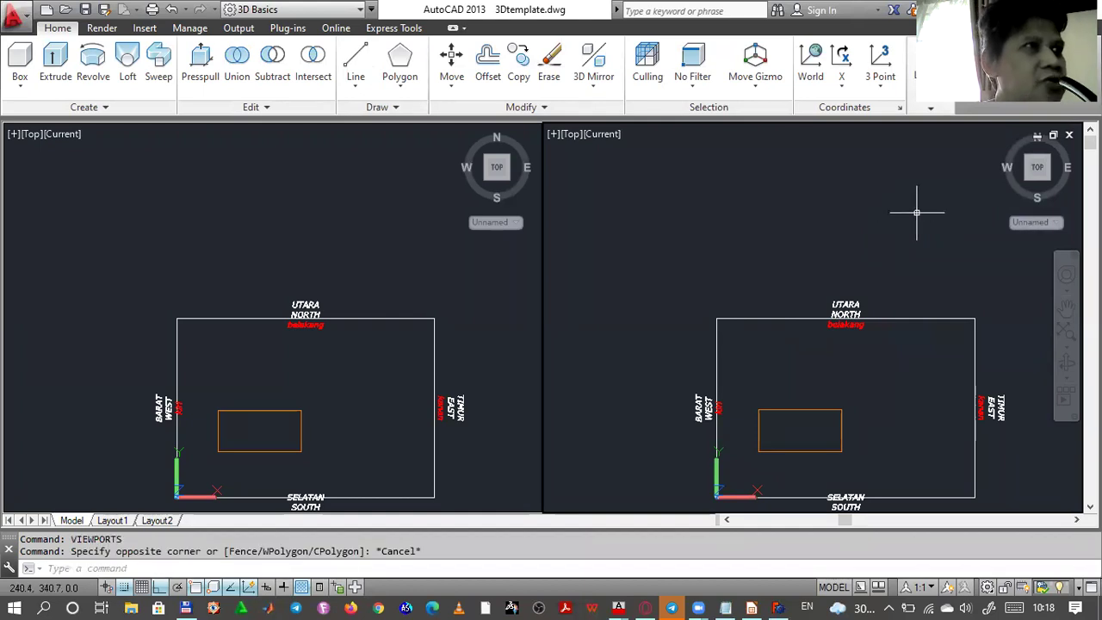
{"action": "left_click", "coordinate": [1047, 201]}
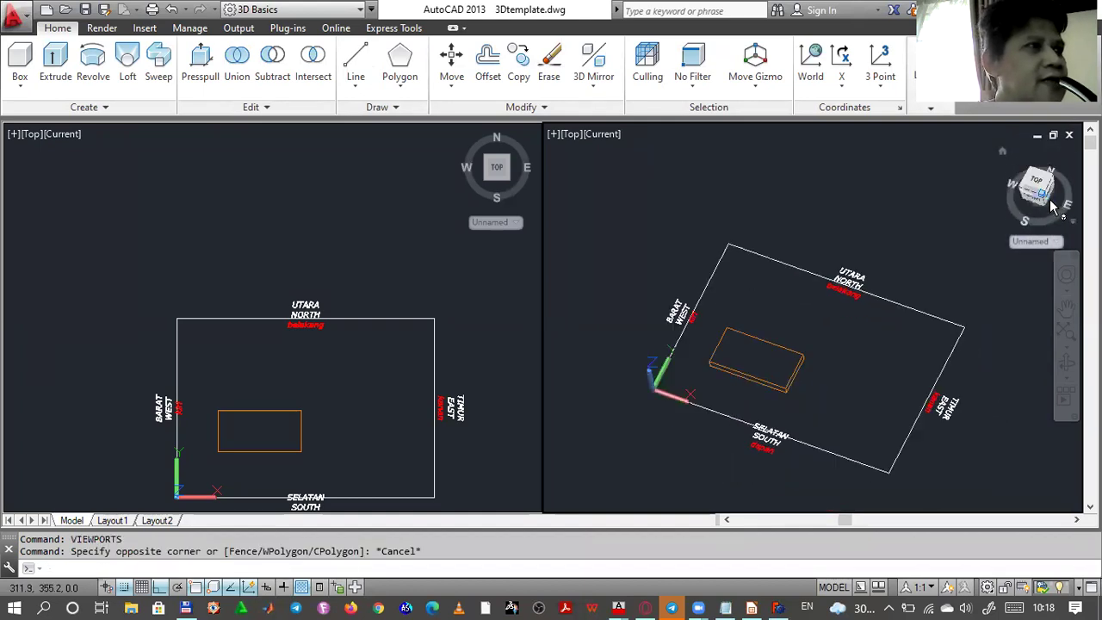
{"action": "scroll", "coordinate": [731, 370], "scroll_direction": "up", "scroll_amount": 5}
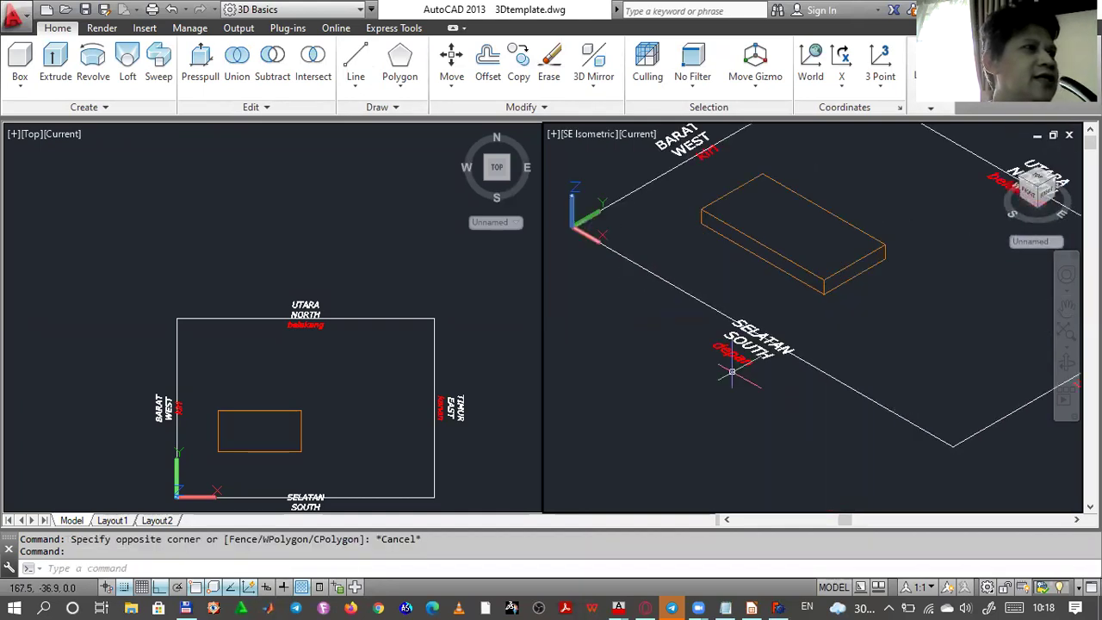
{"action": "middle_click_drag", "start_coordinate": [730, 366], "coordinate": [727, 508]}
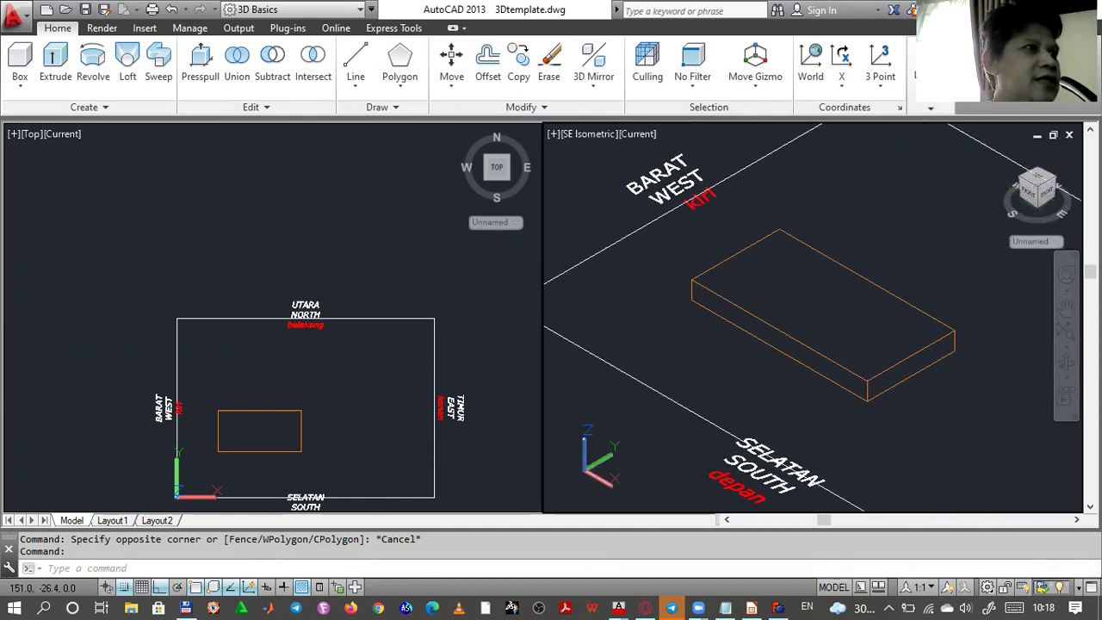
{"action": "scroll", "coordinate": [730, 374], "scroll_direction": "up", "scroll_amount": 2}
{"action": "middle_click_drag", "start_coordinate": [729, 389], "coordinate": [722, 420]}
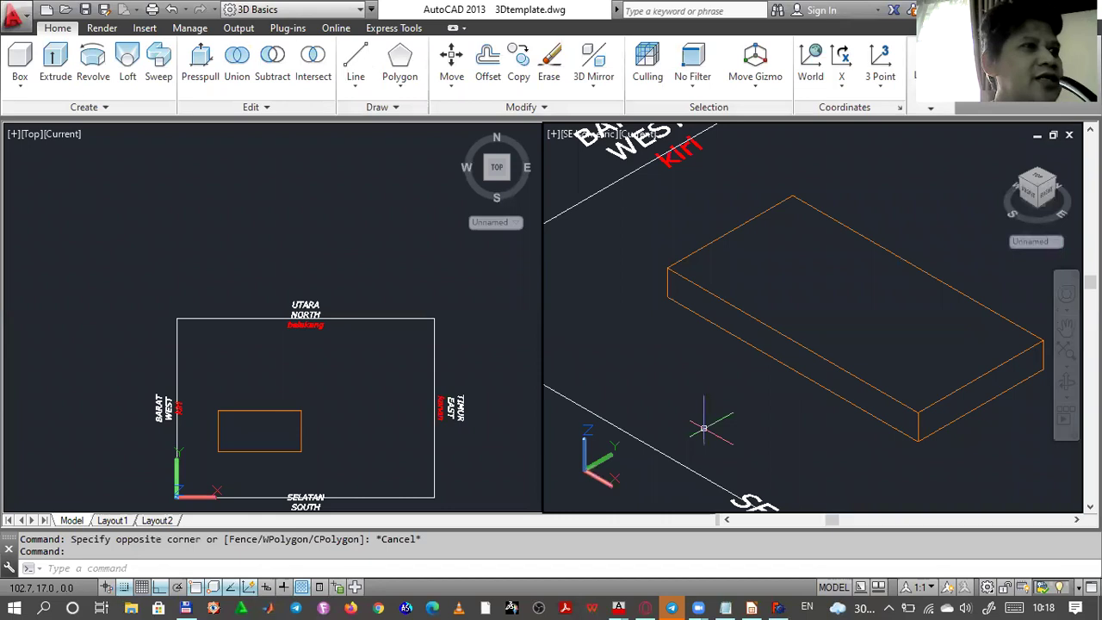
{"action": "middle_click_drag", "start_coordinate": [369, 393], "coordinate": [347, 393]}
- Select the box in the Top view viewport, assign it to the BENDA layer and clear the selection
{"action": "left_click", "coordinate": [446, 281]}
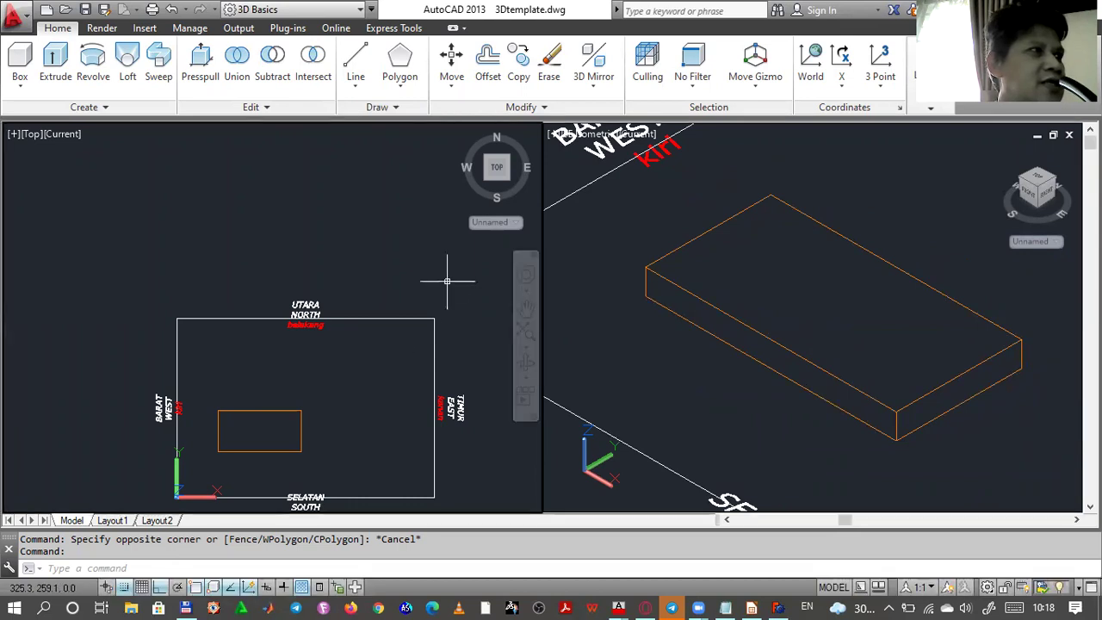
{"action": "scroll", "coordinate": [353, 405], "scroll_direction": "up", "scroll_amount": 3}
{"action": "middle_click_drag", "start_coordinate": [351, 406], "coordinate": [386, 316]}
{"action": "scroll", "coordinate": [351, 298], "scroll_direction": "up", "scroll_amount": 2}
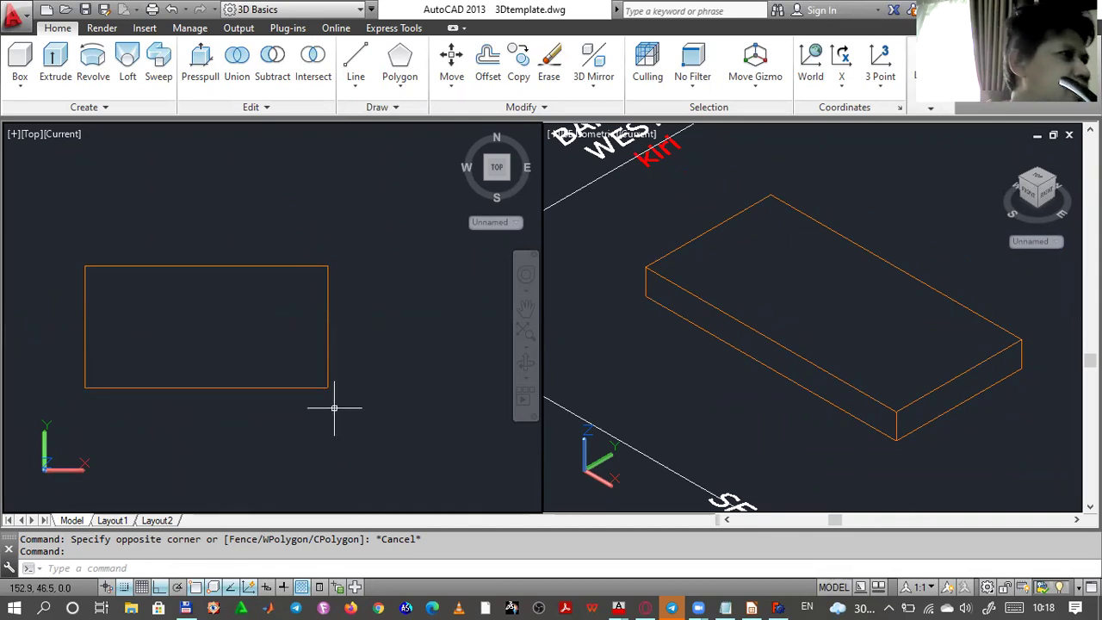
{"action": "left_click", "coordinate": [316, 388]}
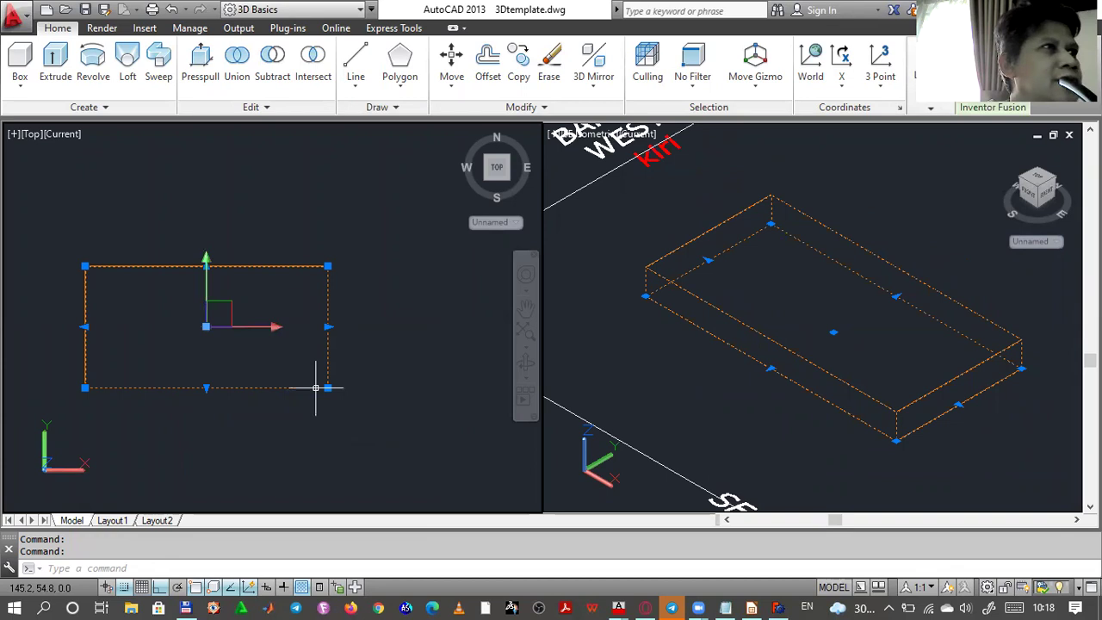
{"action": "left_click", "coordinate": [930, 112]}
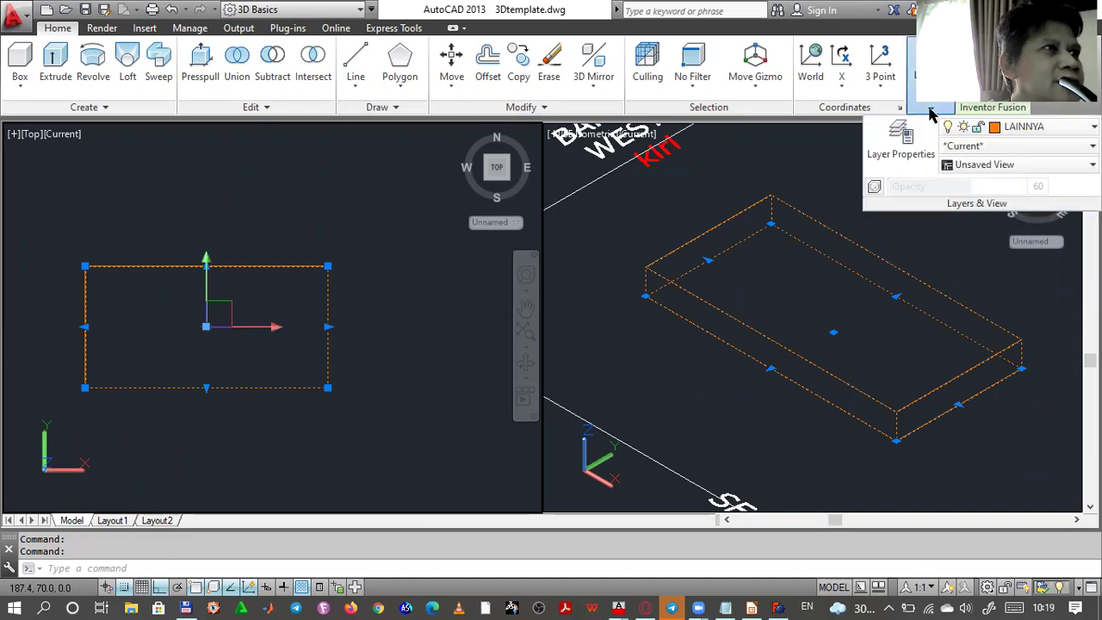
{"action": "left_click", "coordinate": [1024, 126]}
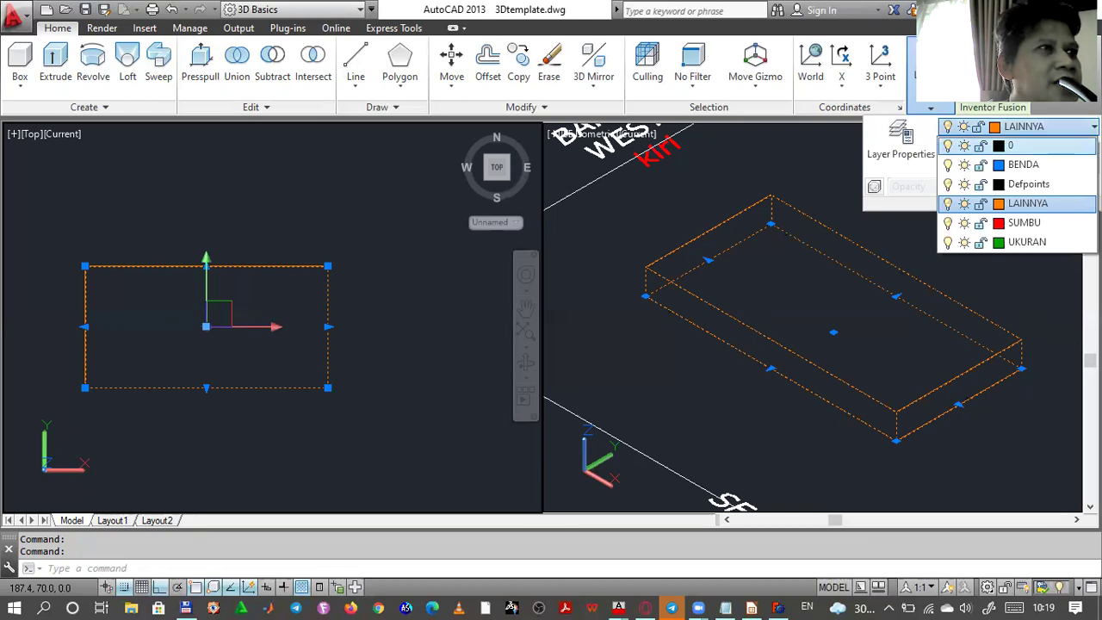
{"action": "left_click", "coordinate": [1072, 163]}
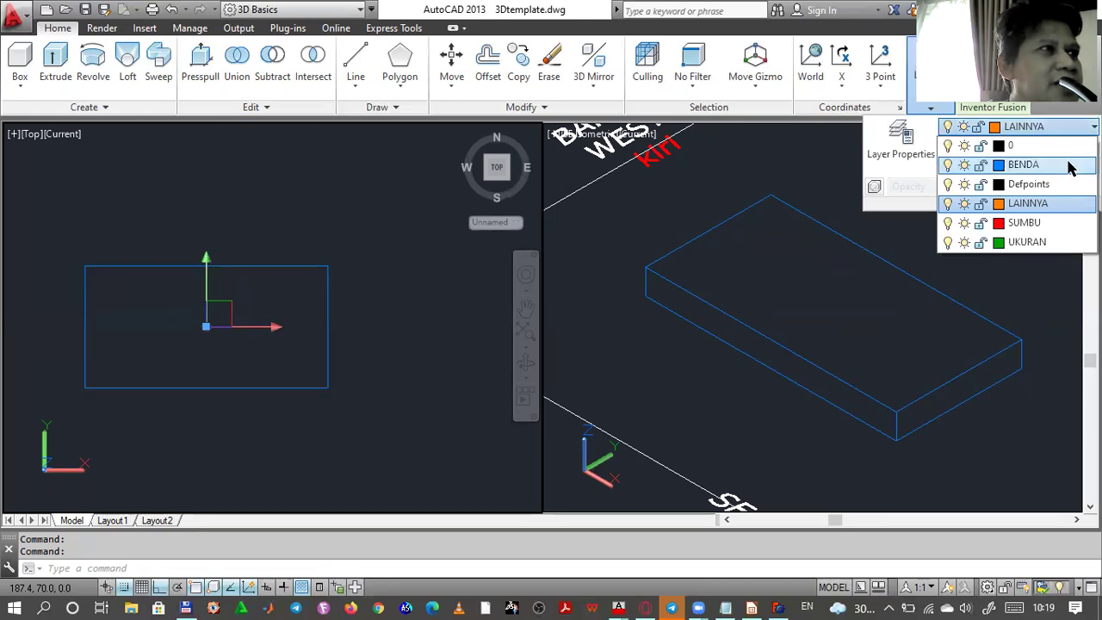
{"action": "left_click", "coordinate": [1070, 167]}
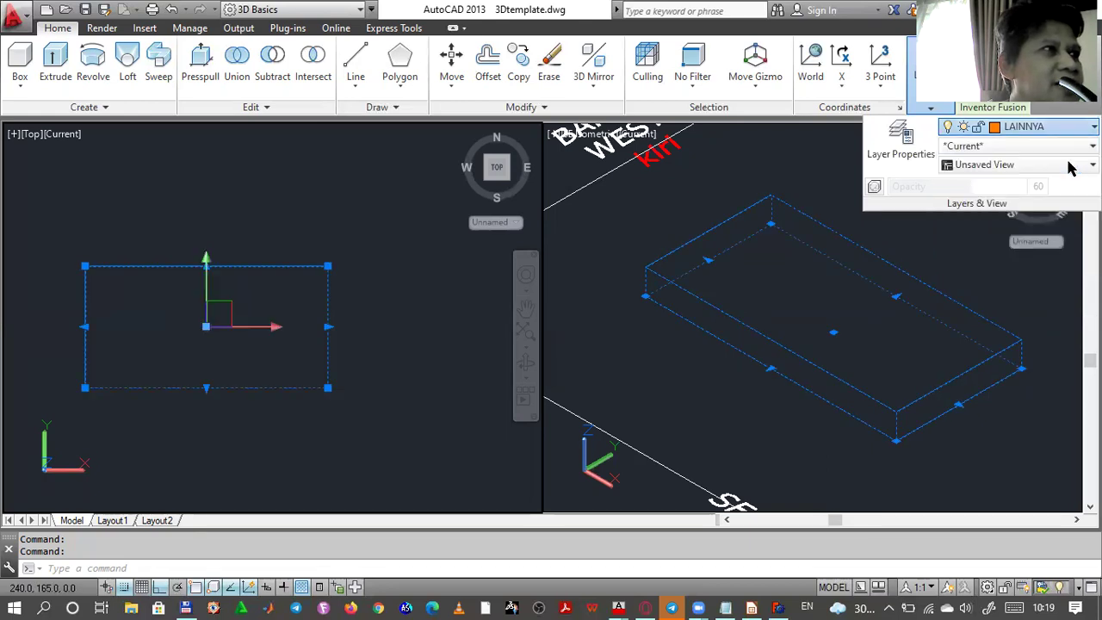
{"action": "left_click", "coordinate": [394, 319]}
{"action": "key", "text": "Escape"}
{"action": "key", "text": "Escape"}
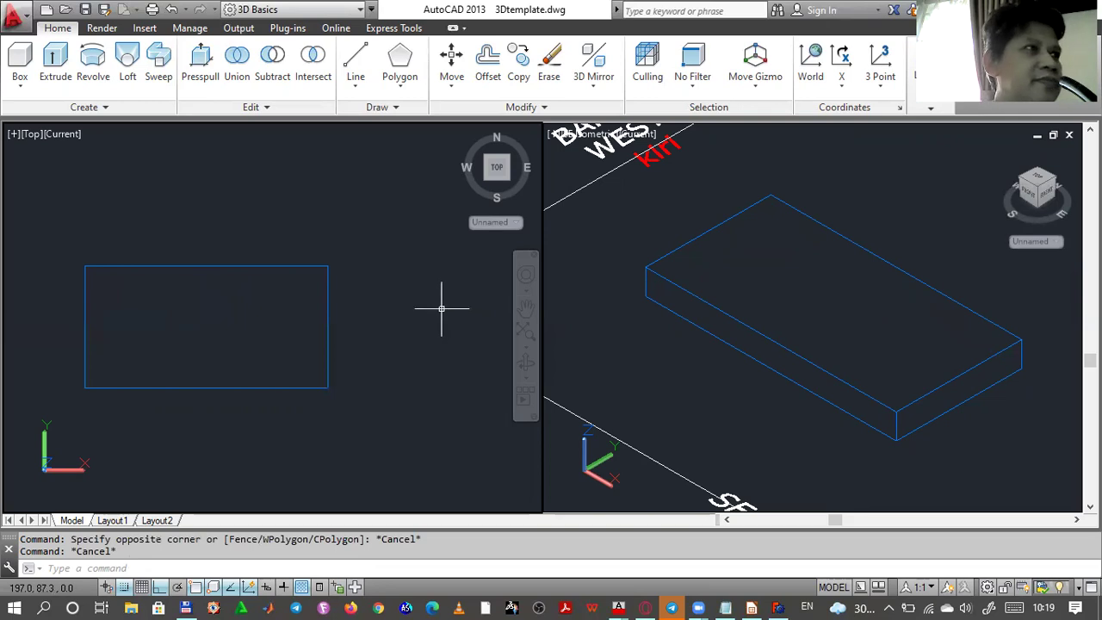
- Switch to LibreOffice Impress to check the dimensioned Latihan 10b drawing on slide 41, and return to the 3Dtemplate drawing
{"action": "left_click", "coordinate": [751, 605]}
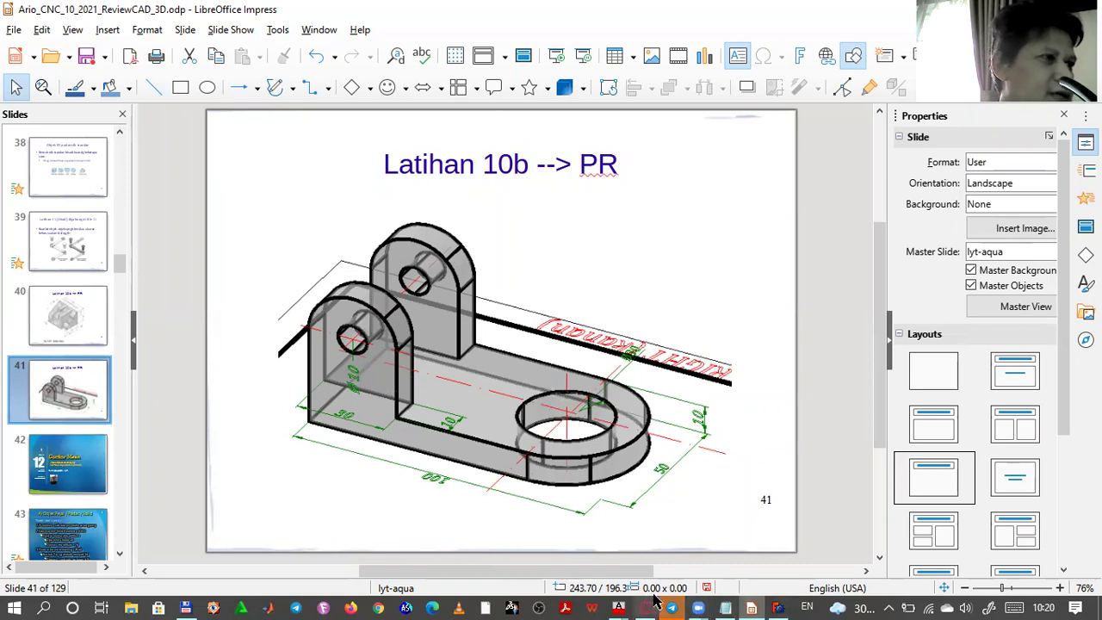
{"action": "mouse_move", "coordinate": [620, 605]}
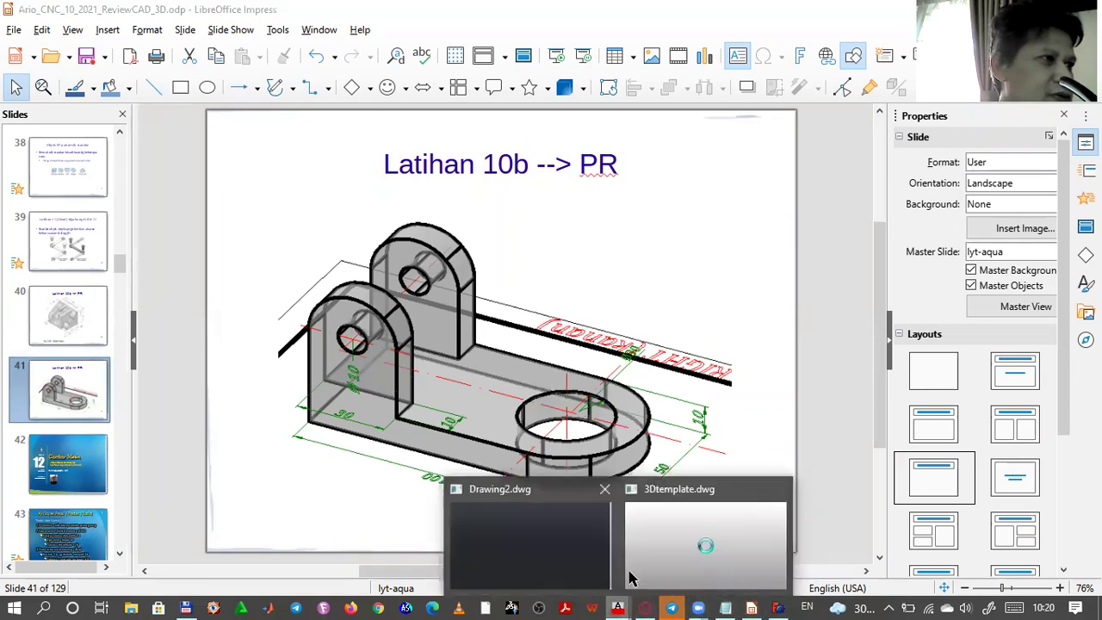
{"action": "left_click", "coordinate": [686, 551]}
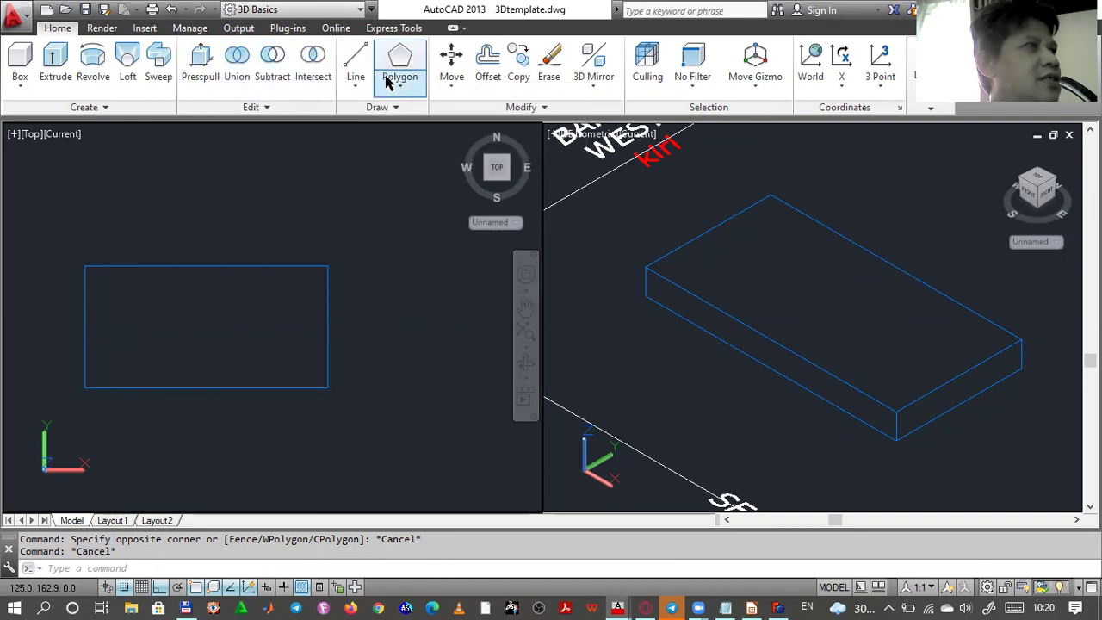
{"action": "left_click", "coordinate": [542, 110]}
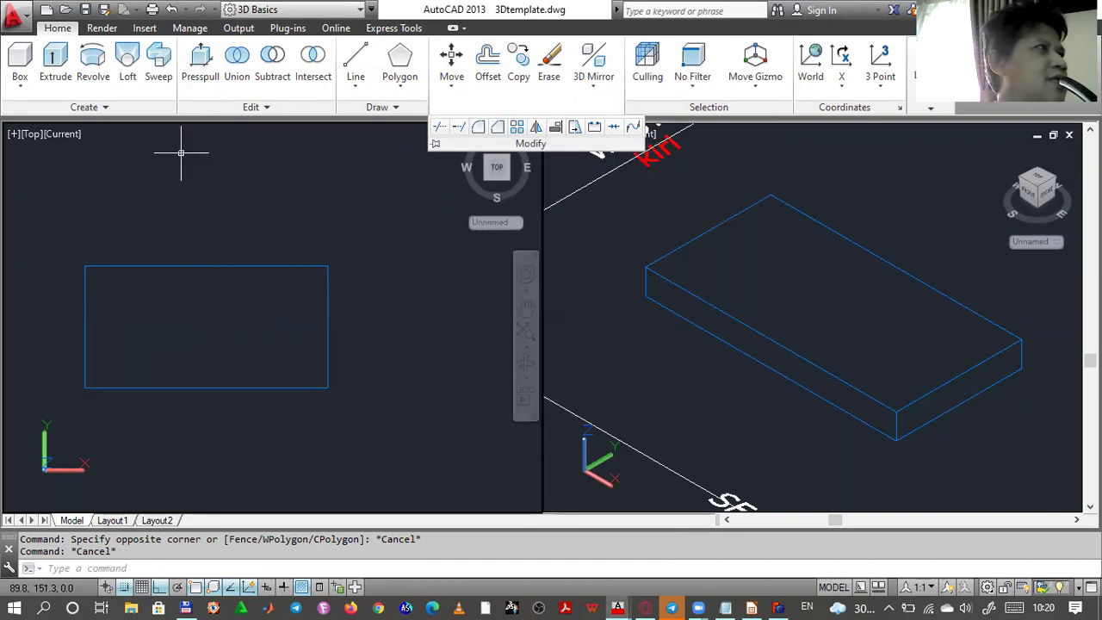
{"action": "left_click", "coordinate": [102, 110]}
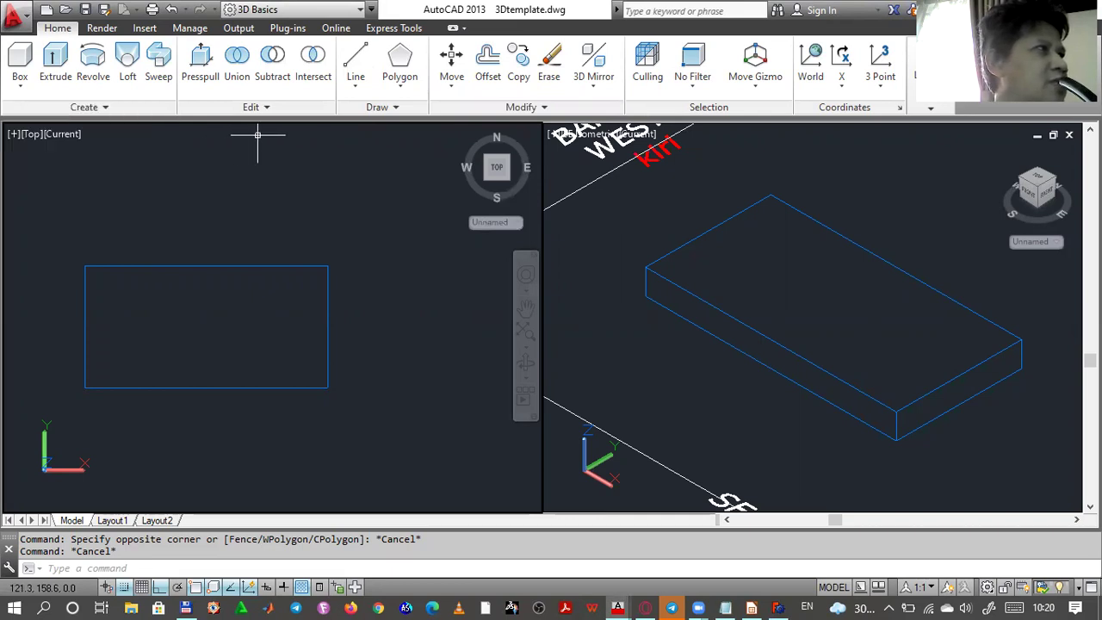
- Make the SE Isometric viewport the active one
{"action": "left_click", "coordinate": [267, 109]}
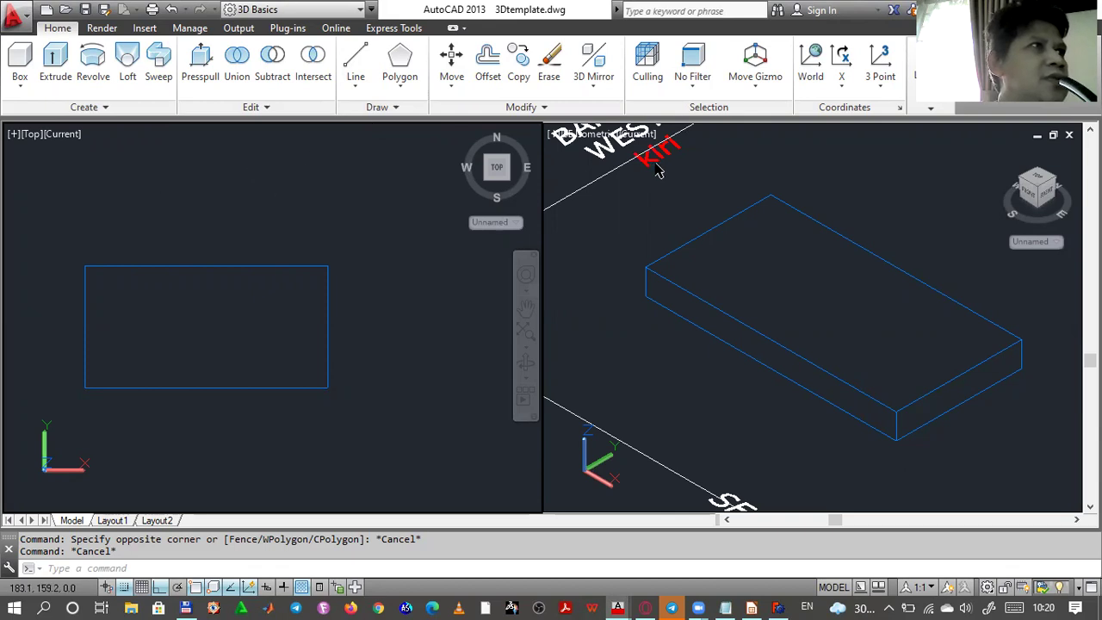
{"action": "left_click", "coordinate": [918, 110]}
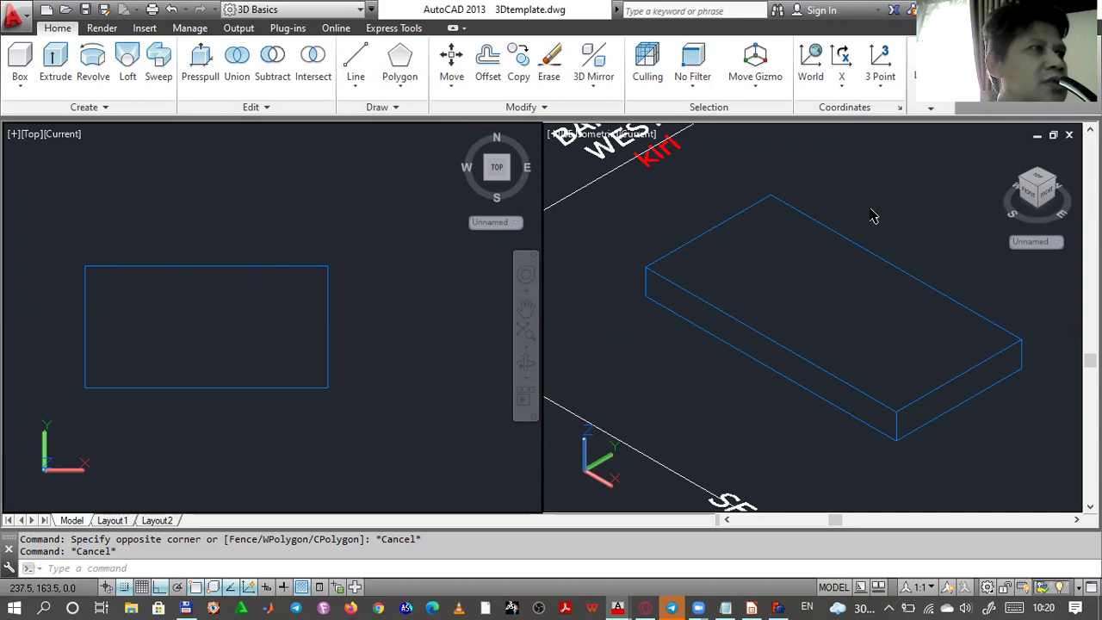
{"action": "left_click", "coordinate": [871, 213]}
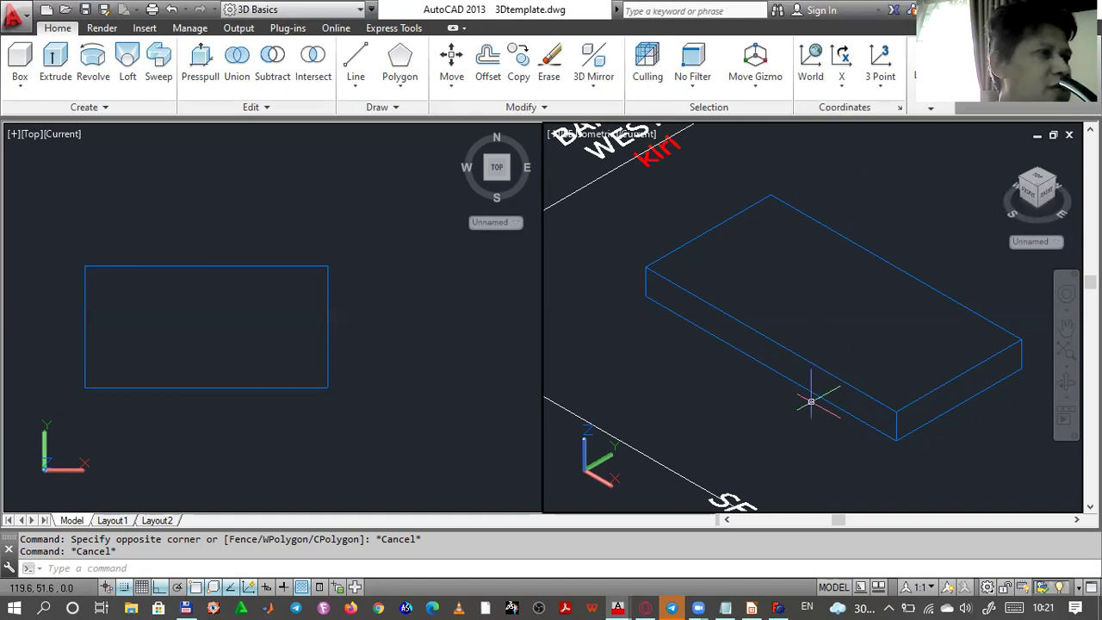
{"action": "mouse_move", "coordinate": [754, 604]}
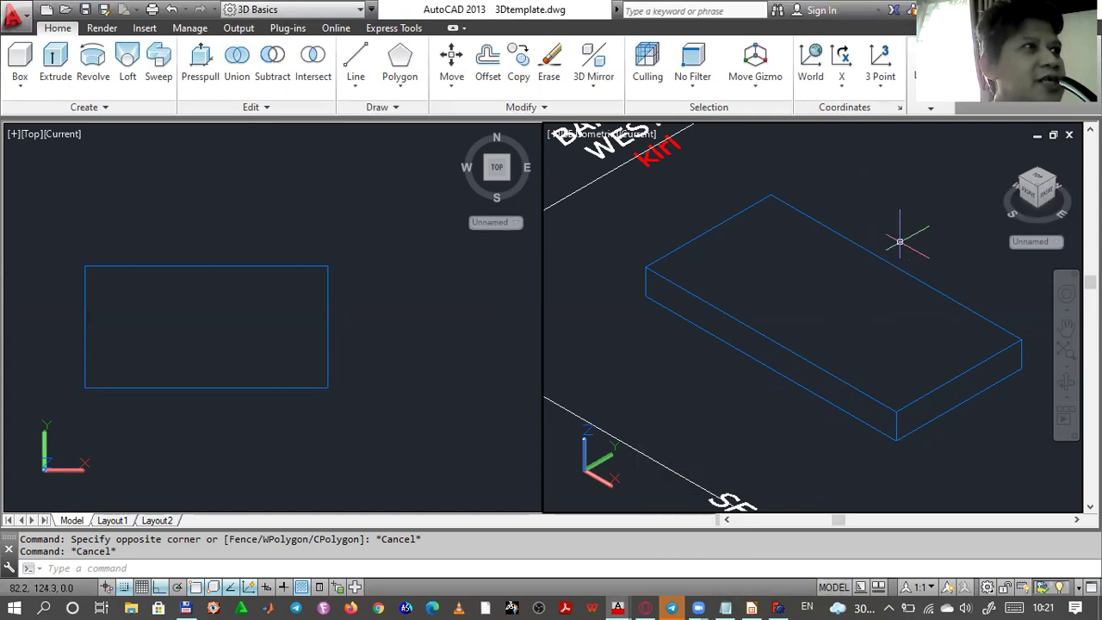
{"action": "left_click", "coordinate": [930, 110]}
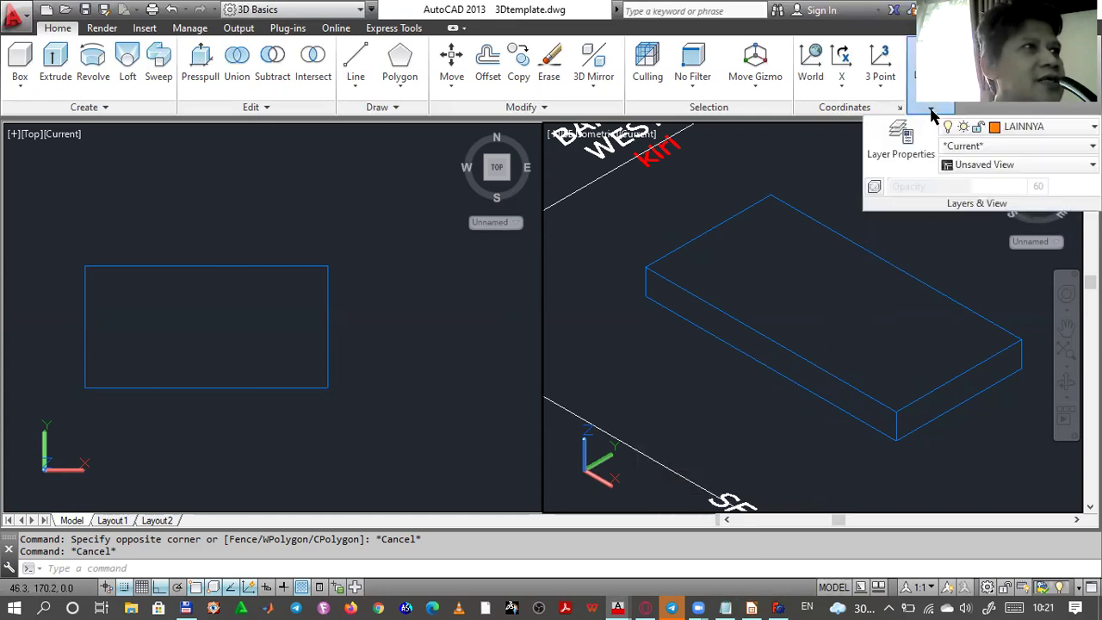
{"action": "left_click", "coordinate": [929, 239]}
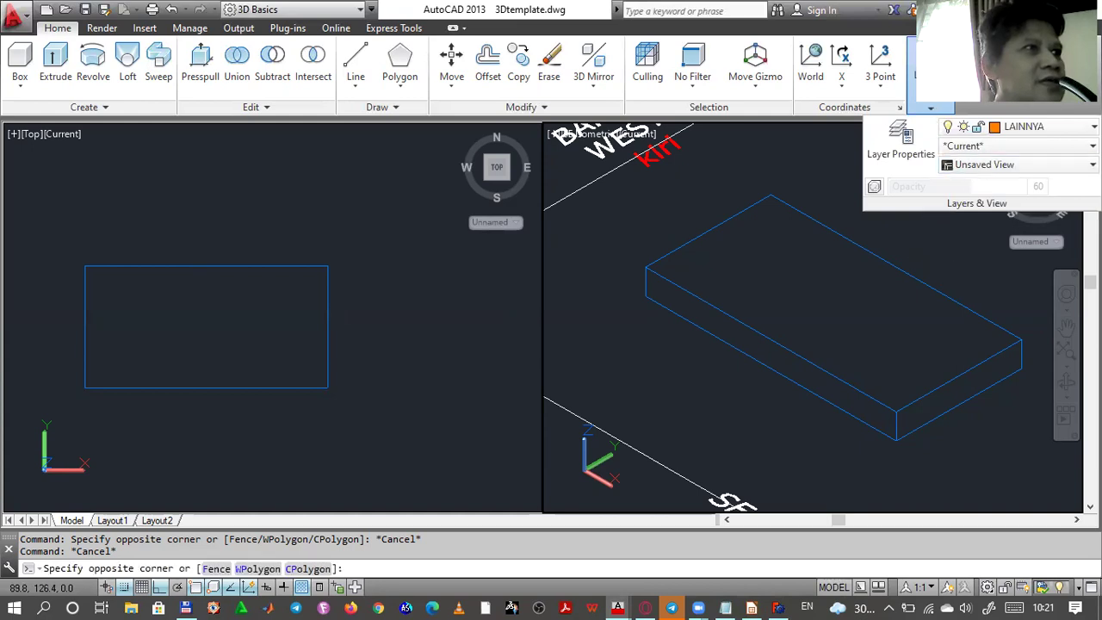
{"action": "left_click", "coordinate": [918, 233]}
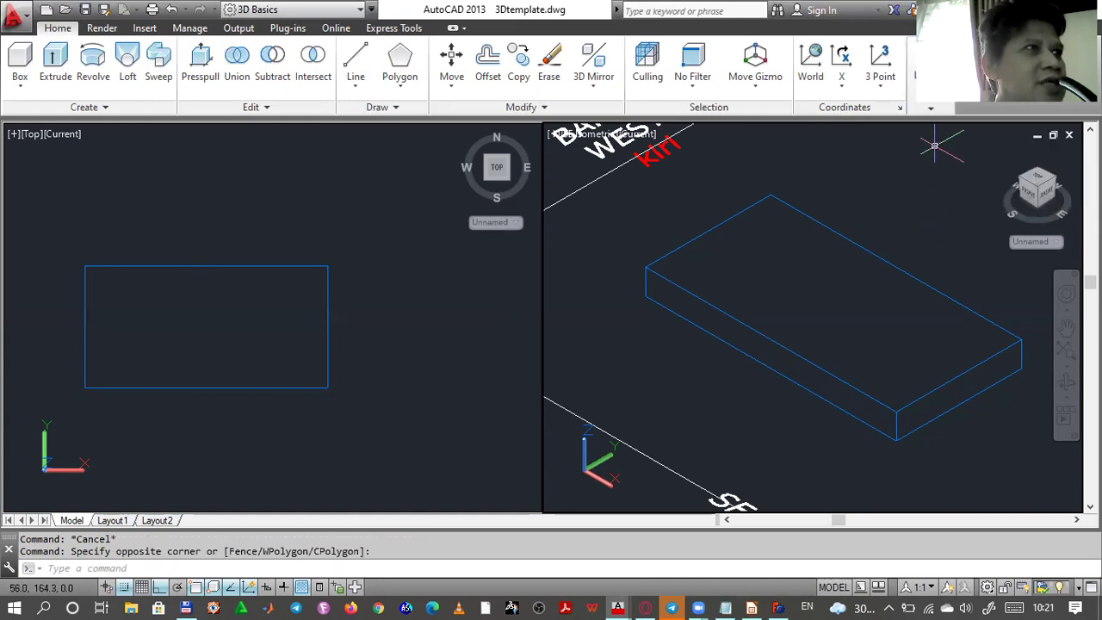
- Try the Conceptual and Hidden visual styles on the box in the SE Isometric viewport
{"action": "left_click", "coordinate": [929, 116]}
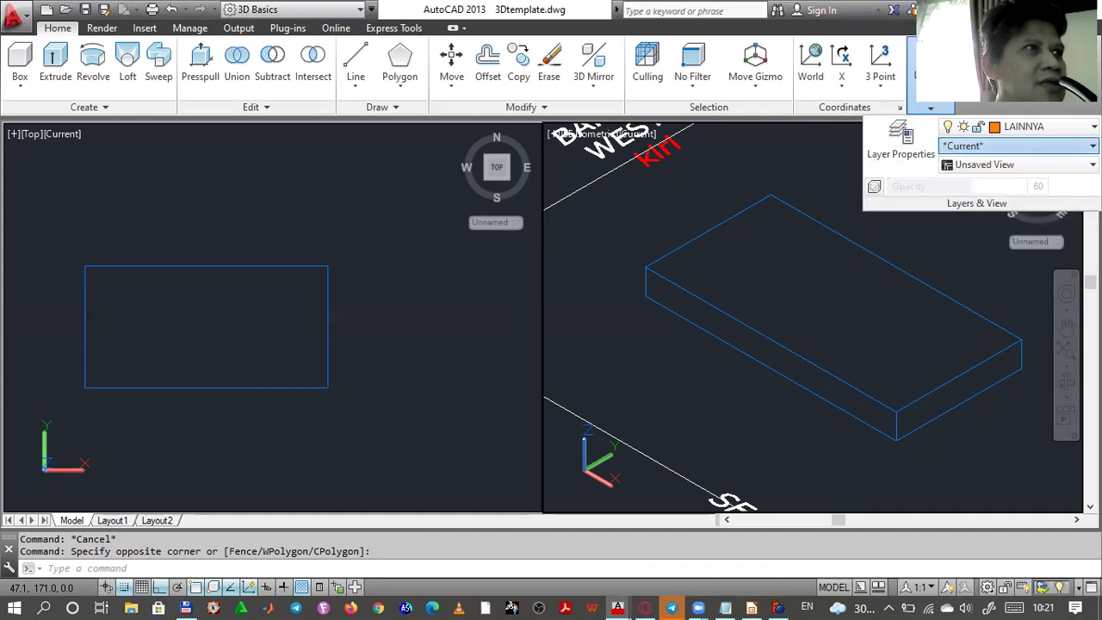
{"action": "left_click", "coordinate": [1015, 145]}
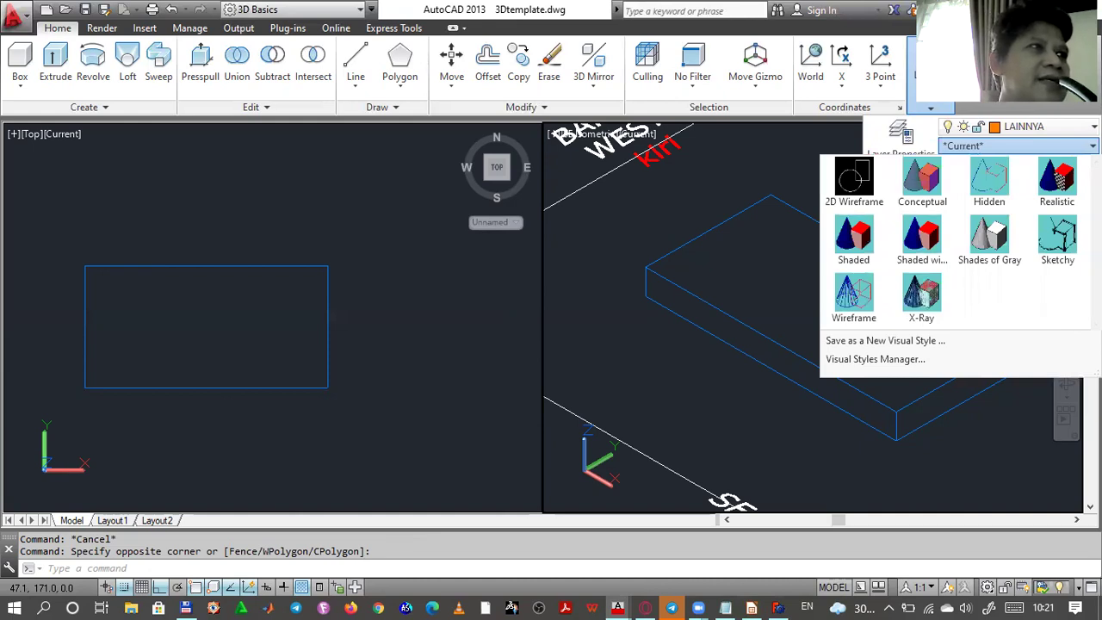
{"action": "left_click", "coordinate": [934, 182]}
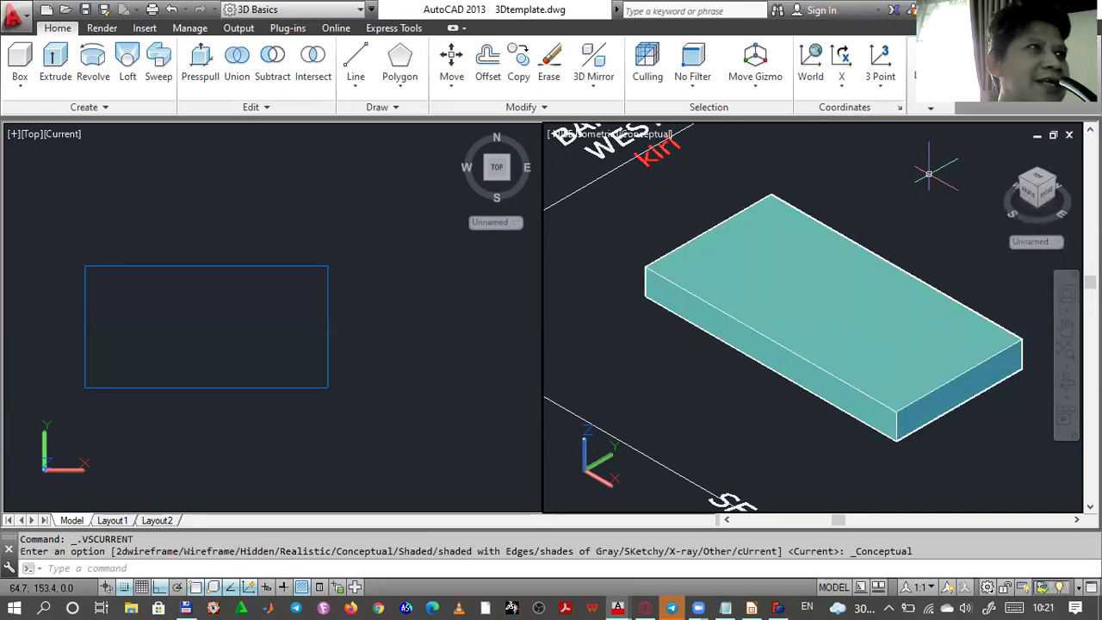
{"action": "mouse_move", "coordinate": [930, 105]}
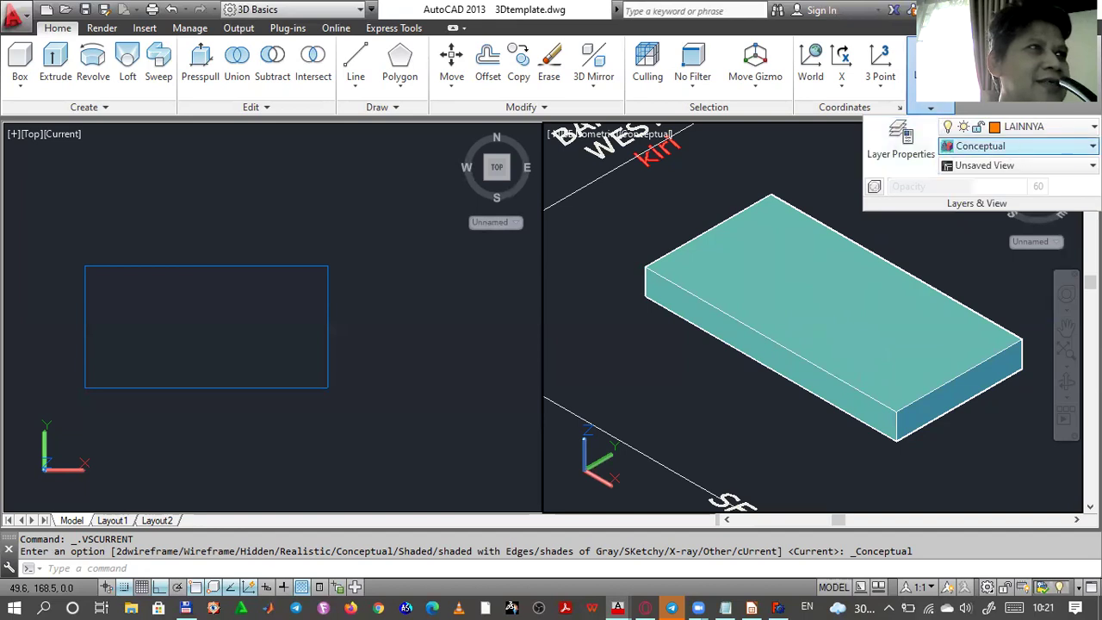
{"action": "left_click", "coordinate": [1020, 146]}
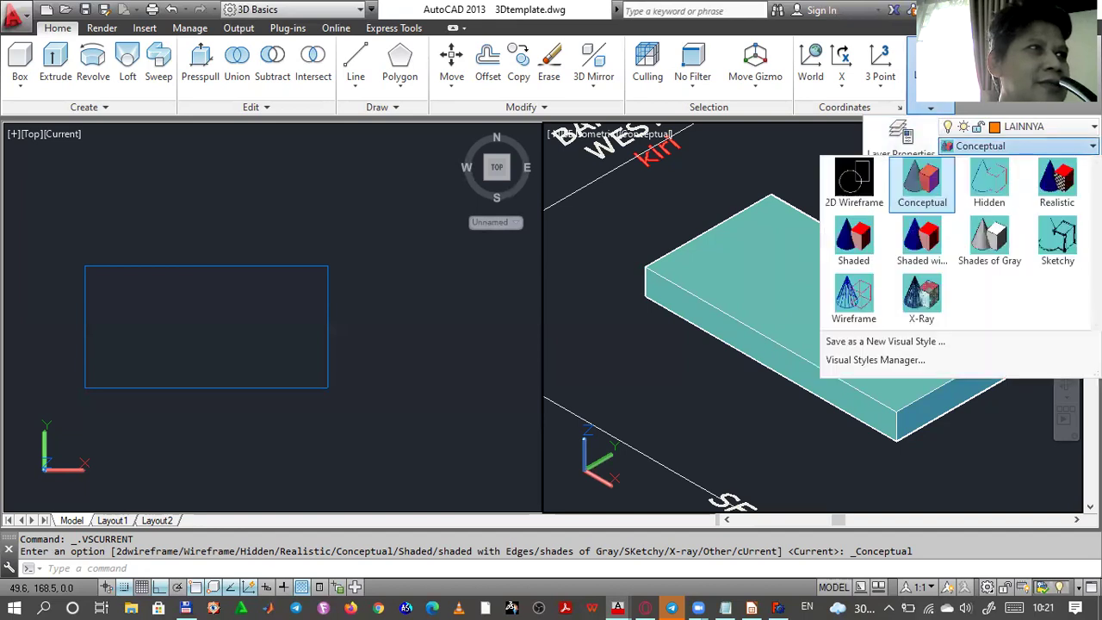
{"action": "left_click", "coordinate": [996, 185]}
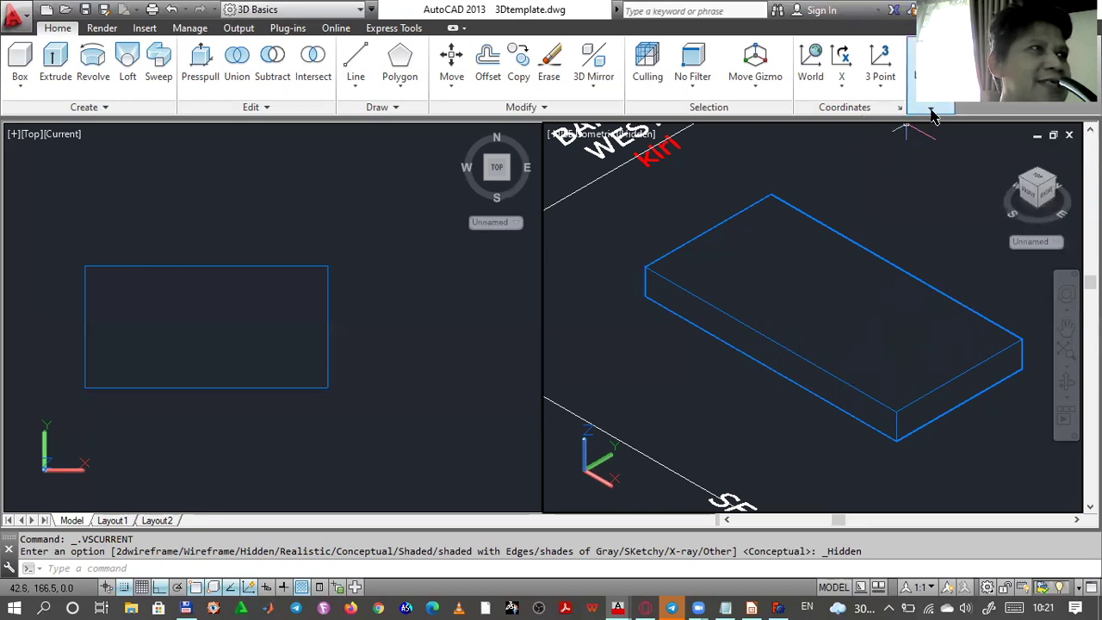
- Try the Realistic and Shaded visual styles on the box in the SE Isometric viewport
{"action": "mouse_move", "coordinate": [930, 107]}
{"action": "left_click", "coordinate": [1066, 146]}
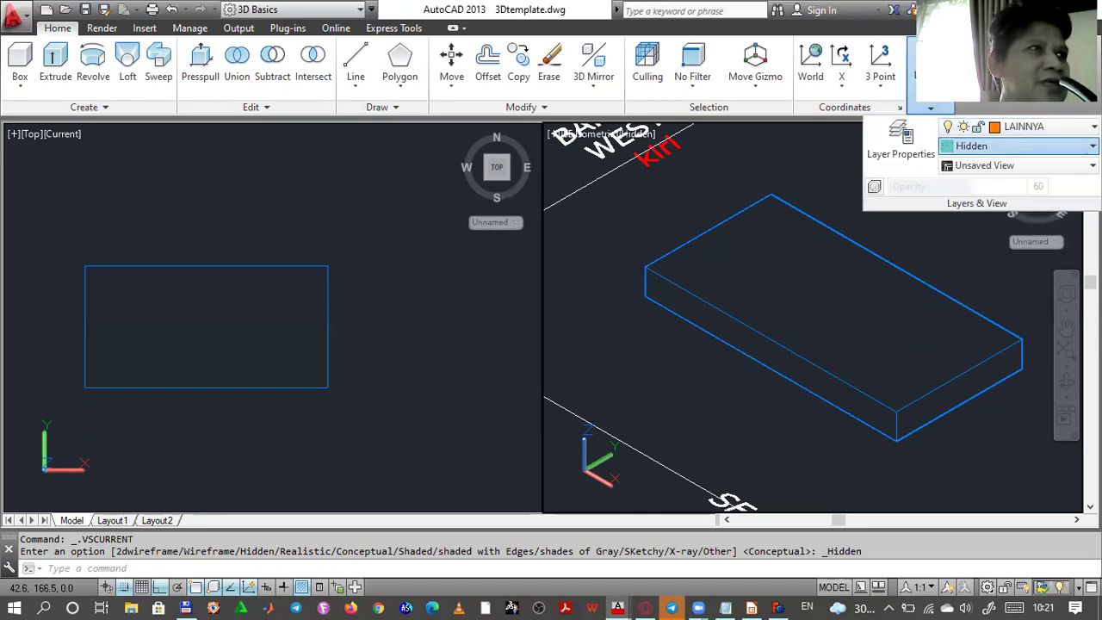
{"action": "left_click", "coordinate": [1065, 181]}
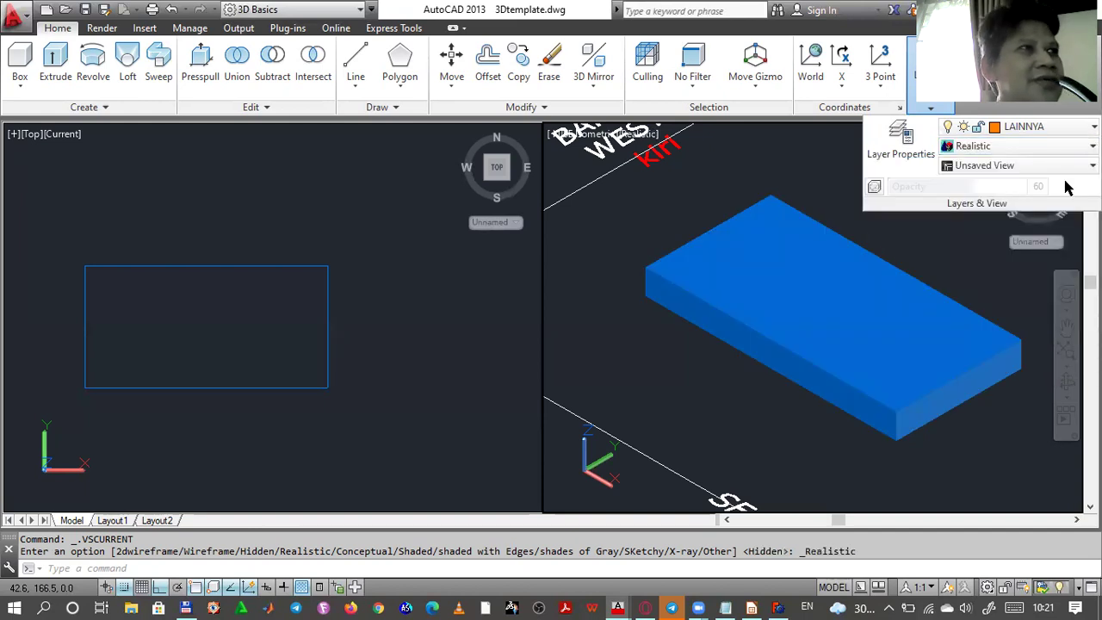
{"action": "left_click", "coordinate": [1020, 146]}
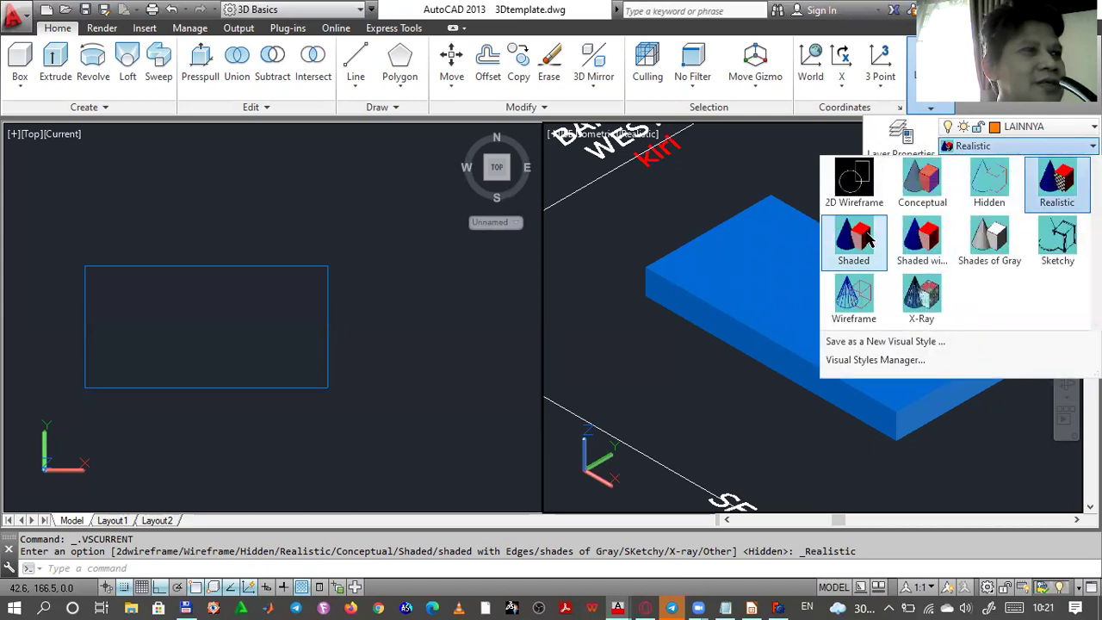
{"action": "left_click", "coordinate": [866, 243]}
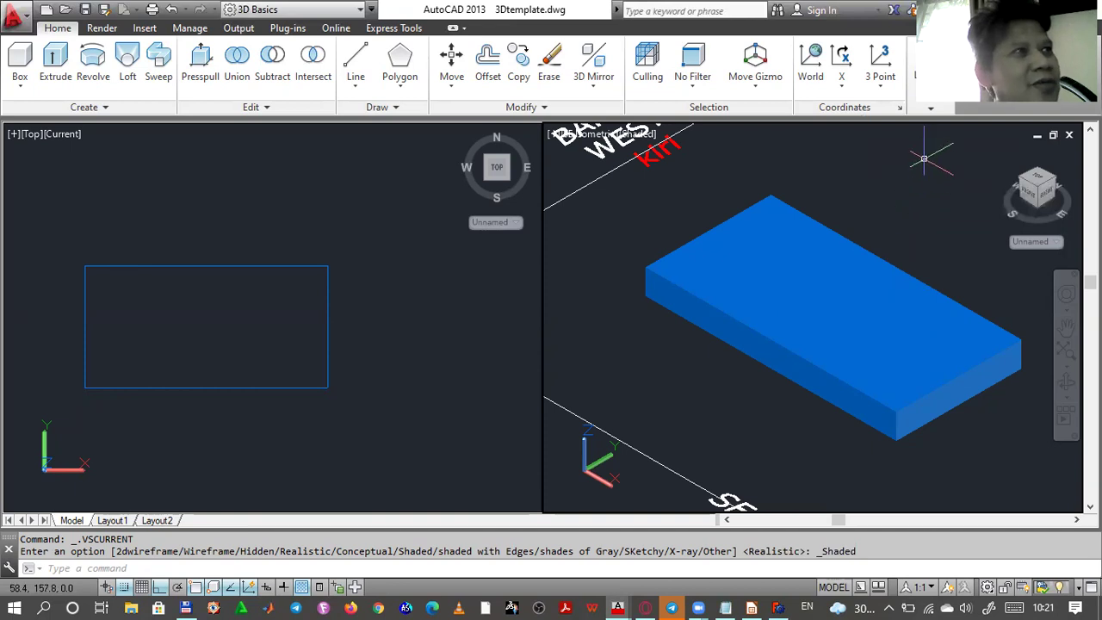
- Try the Shaded with edges and Shades of Gray visual styles in the SE Isometric viewport
{"action": "mouse_move", "coordinate": [937, 110]}
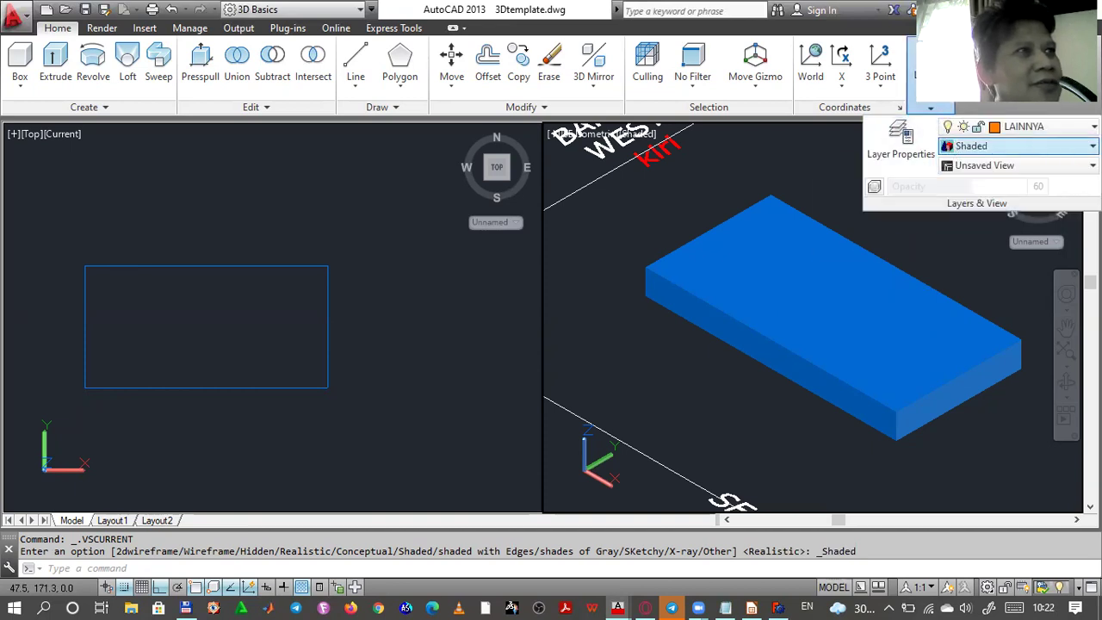
{"action": "left_click", "coordinate": [1016, 145]}
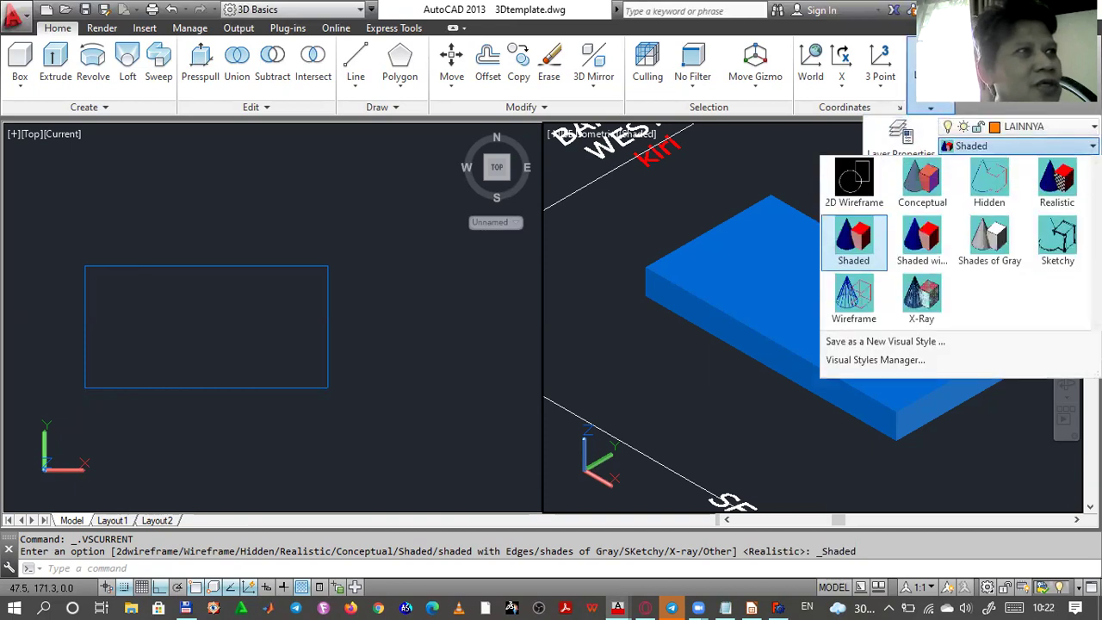
{"action": "left_click", "coordinate": [936, 245]}
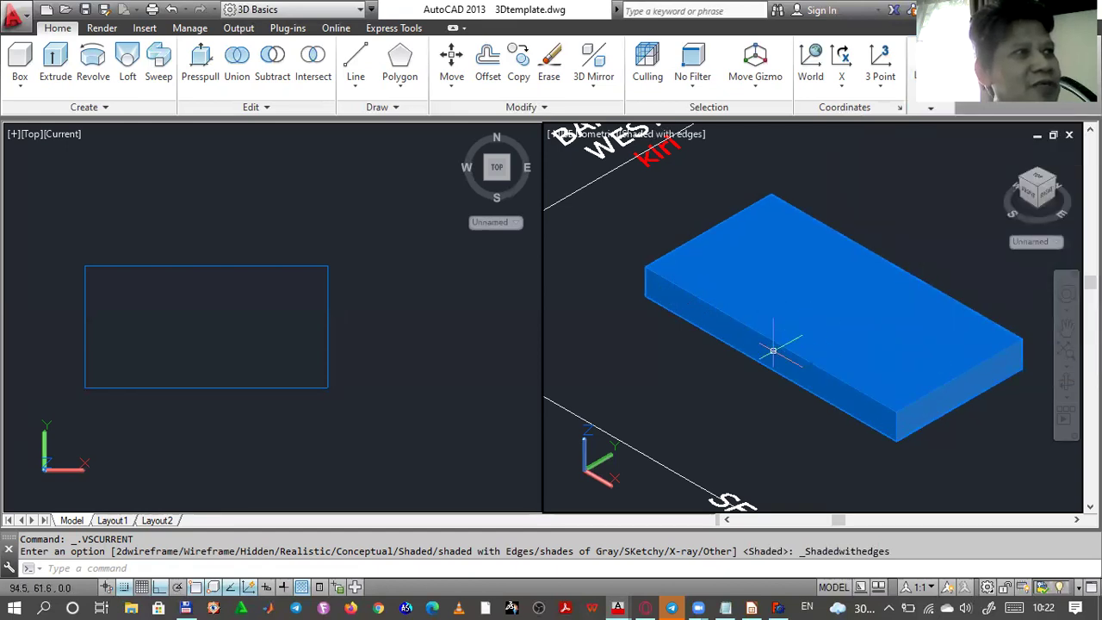
{"action": "left_click", "coordinate": [931, 110]}
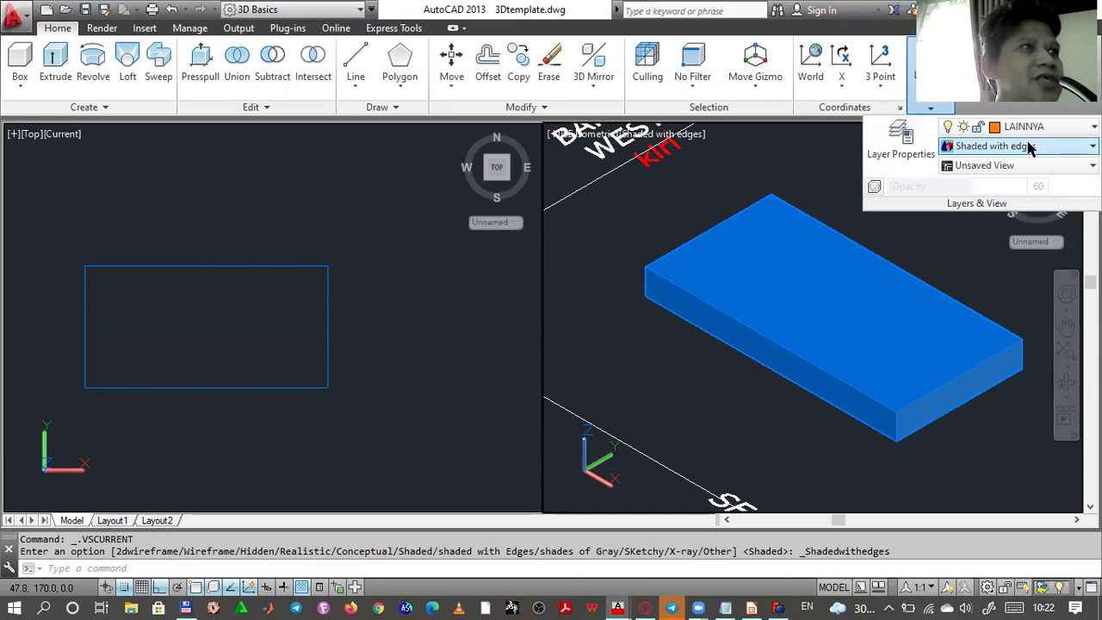
{"action": "left_click", "coordinate": [989, 145]}
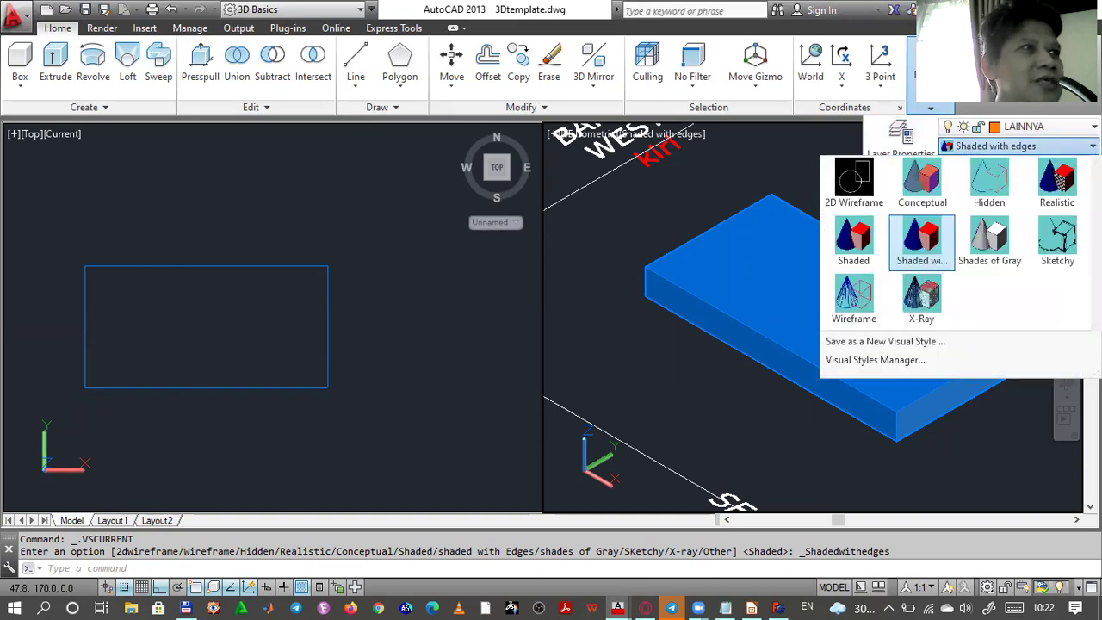
{"action": "left_click", "coordinate": [992, 240]}
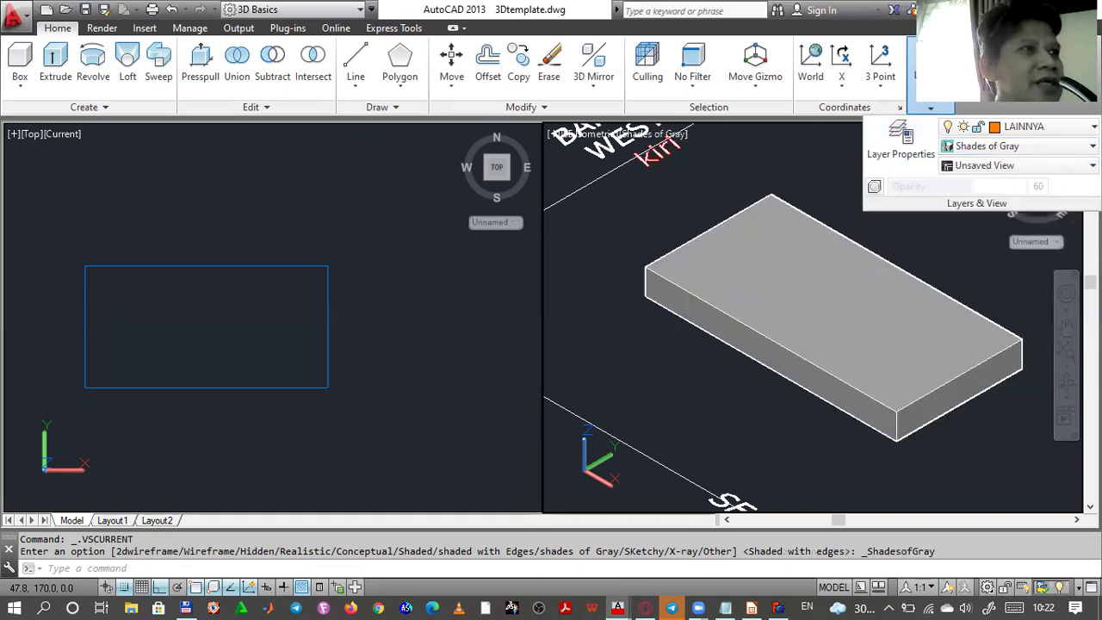
- Try the Sketchy and Wireframe visual styles on the box in the SE Isometric viewport
{"action": "left_click", "coordinate": [935, 110]}
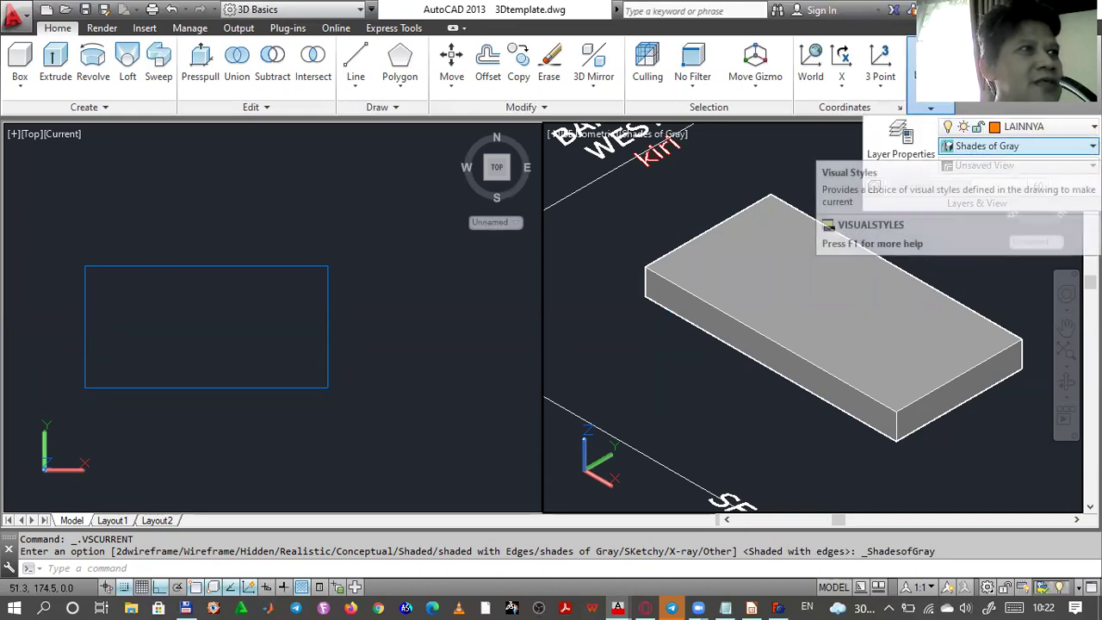
{"action": "left_click", "coordinate": [973, 146]}
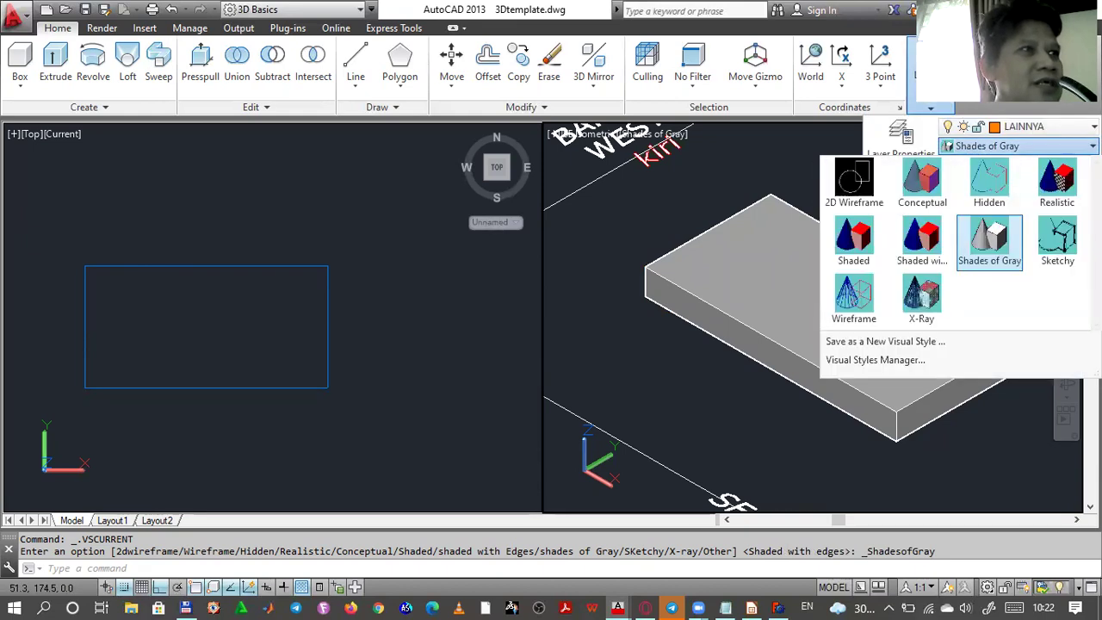
{"action": "left_click", "coordinate": [1057, 241]}
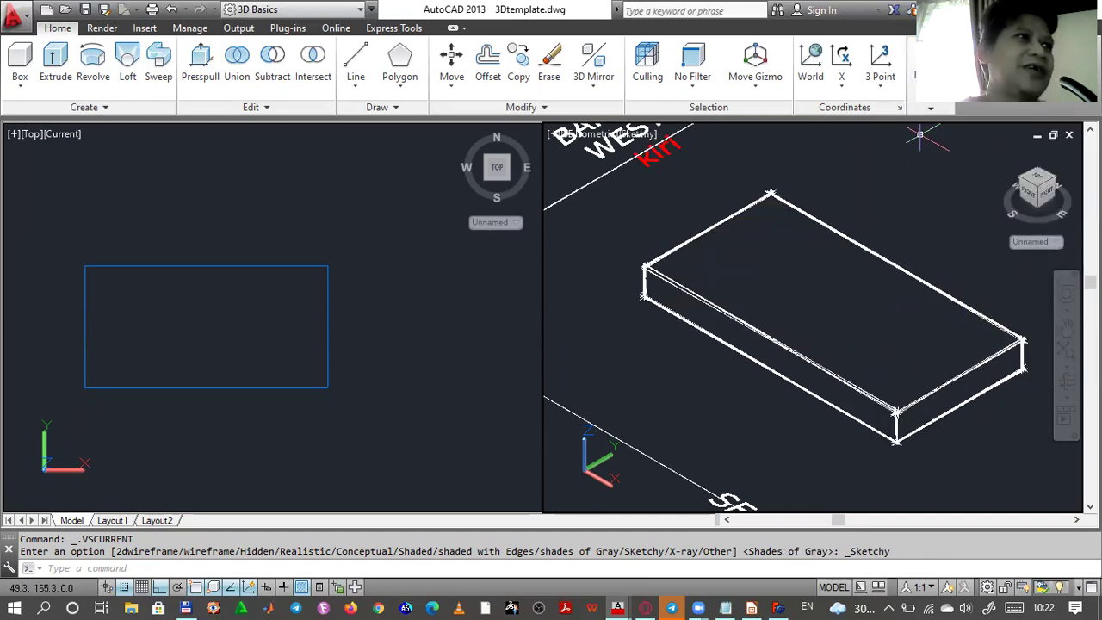
{"action": "mouse_move", "coordinate": [931, 105]}
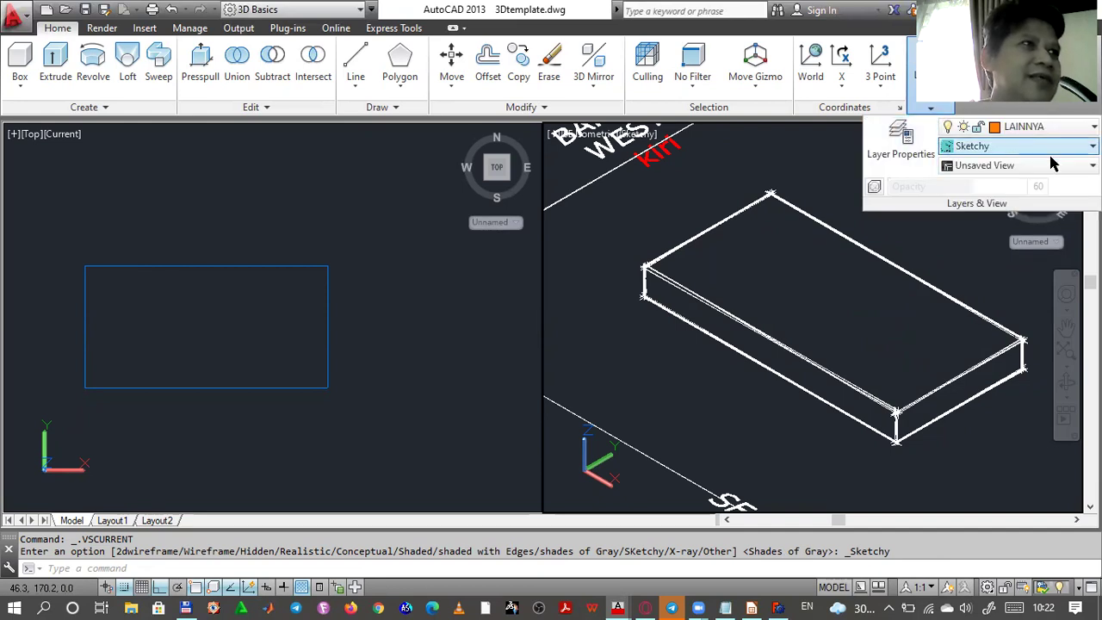
{"action": "left_click", "coordinate": [1015, 145]}
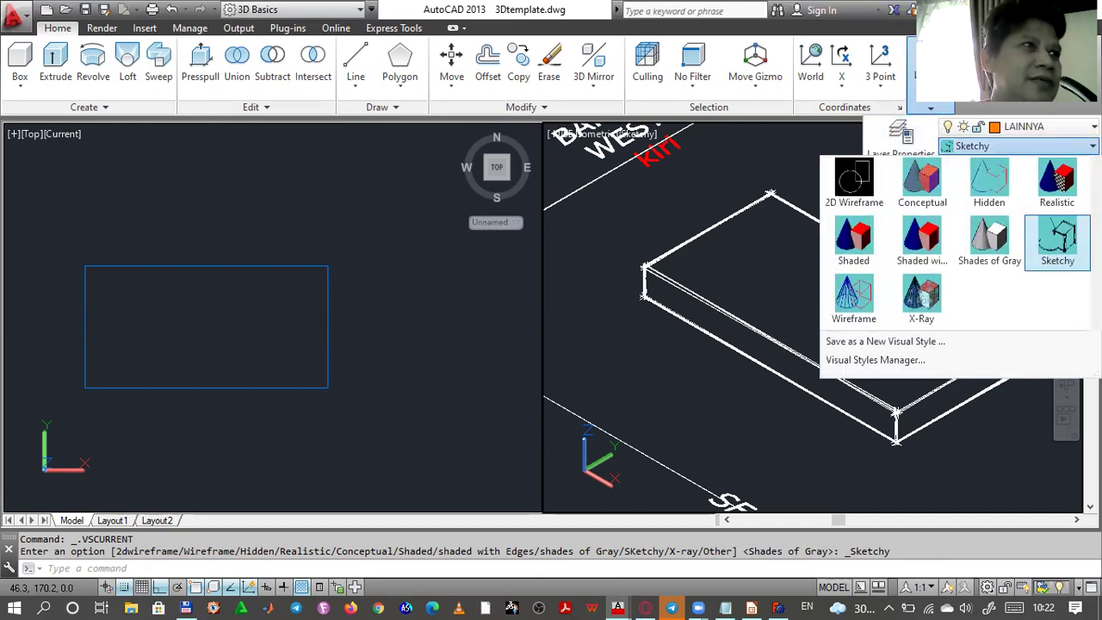
{"action": "left_click", "coordinate": [853, 297]}
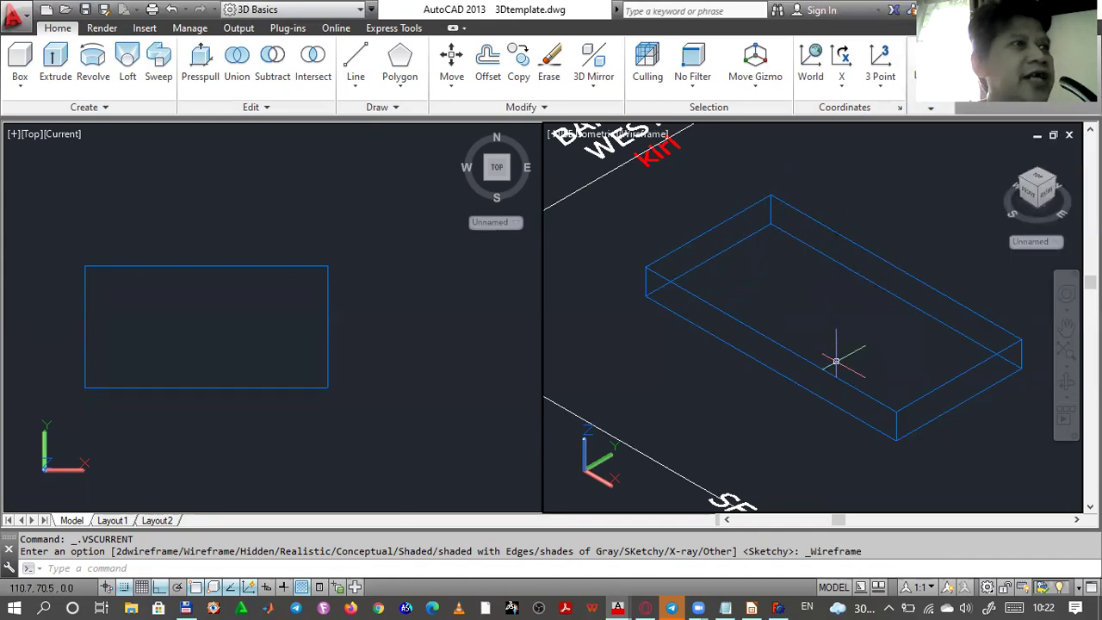
- Set the visual style of the SE Isometric viewport to X-Ray
{"action": "left_click", "coordinate": [931, 110]}
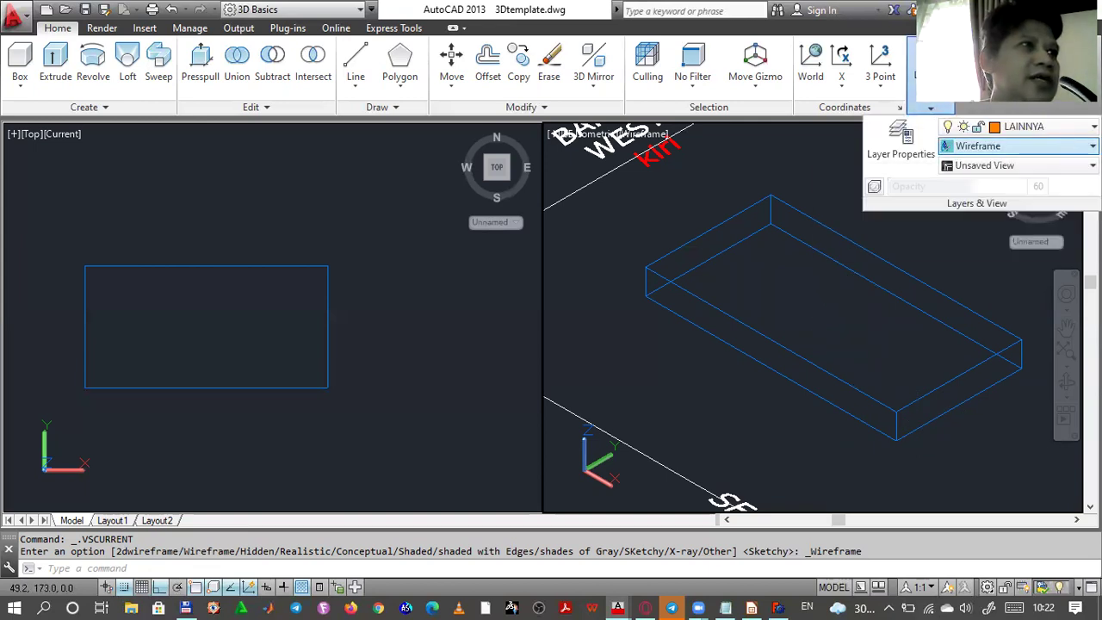
{"action": "left_click", "coordinate": [1015, 145]}
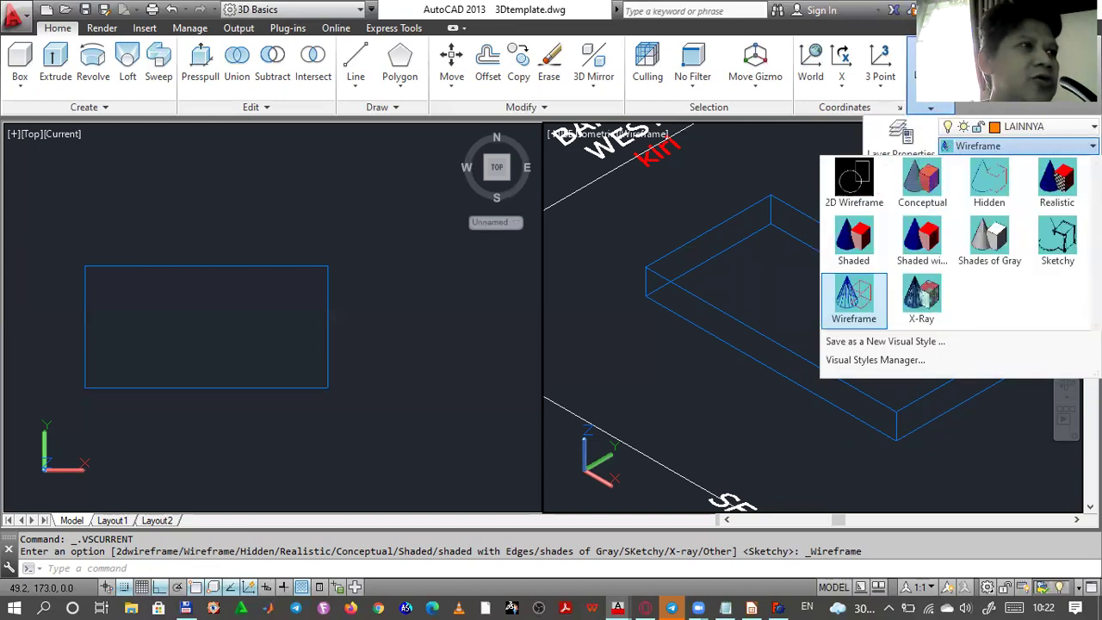
{"action": "left_click", "coordinate": [928, 294]}
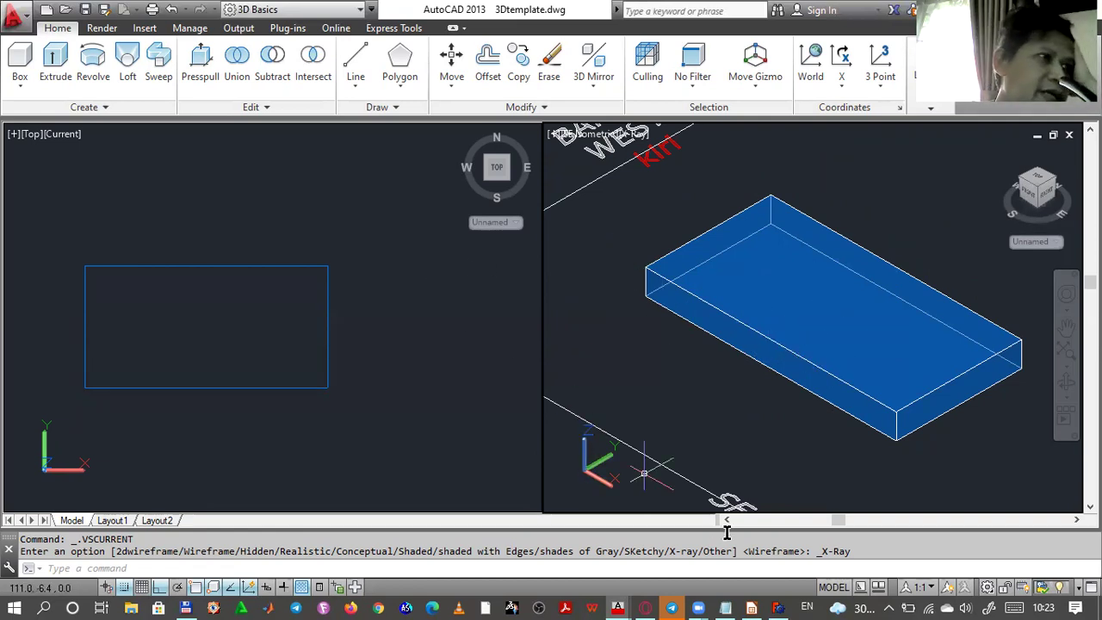
- Check the Latihan 10b drawing in LibreOffice Impress and the CNC coursework page in Google Classroom, and return to the 3Dtemplate drawing
{"action": "left_click", "coordinate": [749, 604]}
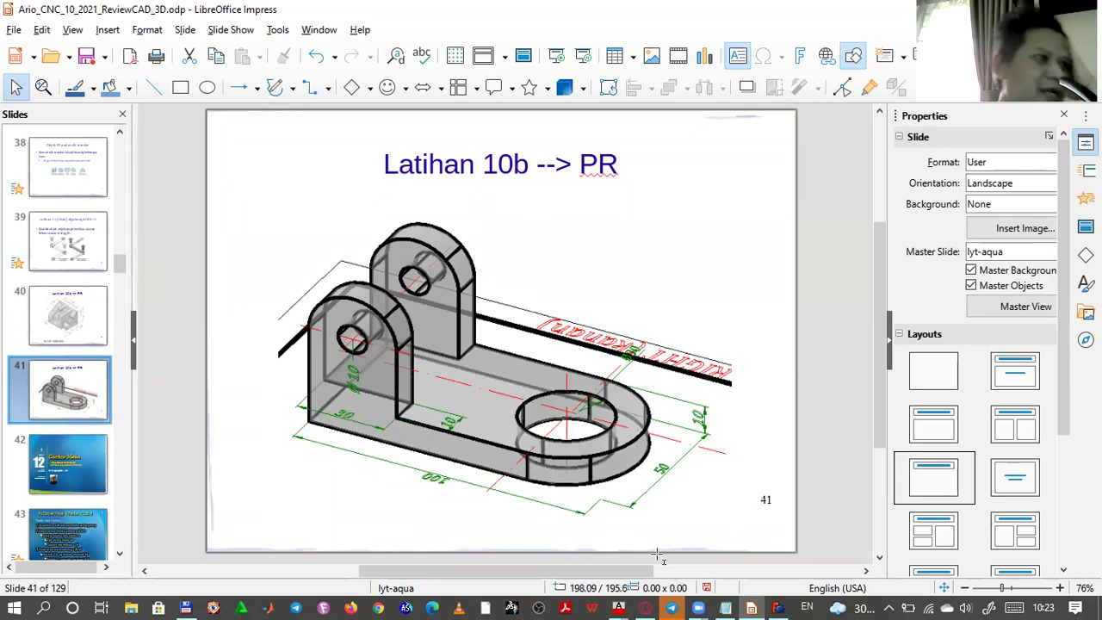
{"action": "left_click", "coordinate": [645, 608]}
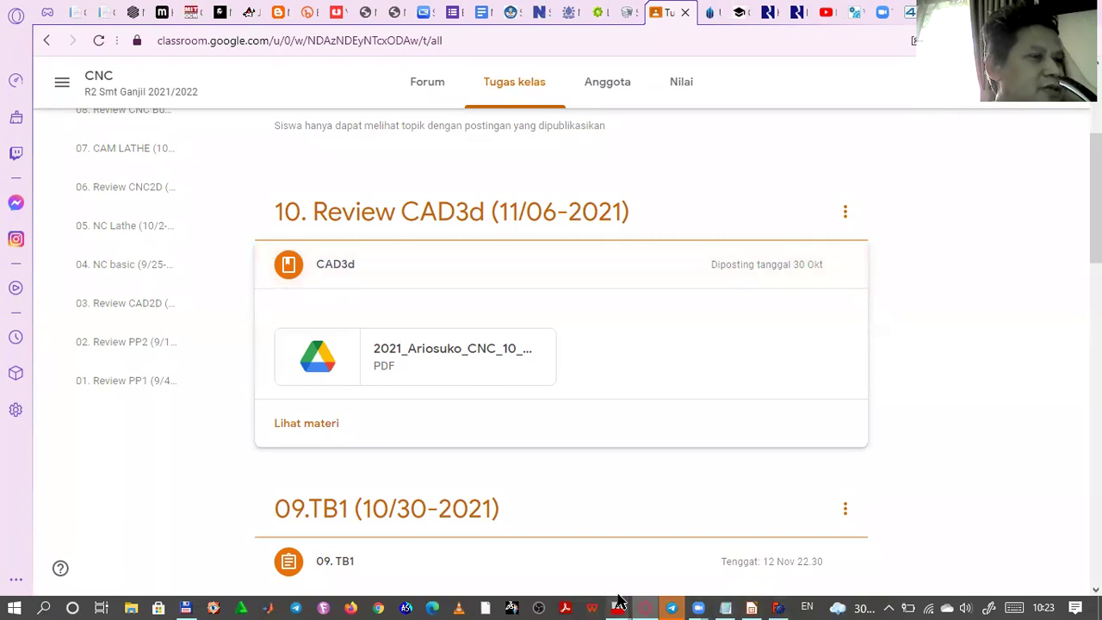
{"action": "mouse_move", "coordinate": [618, 600]}
{"action": "left_click", "coordinate": [669, 558]}
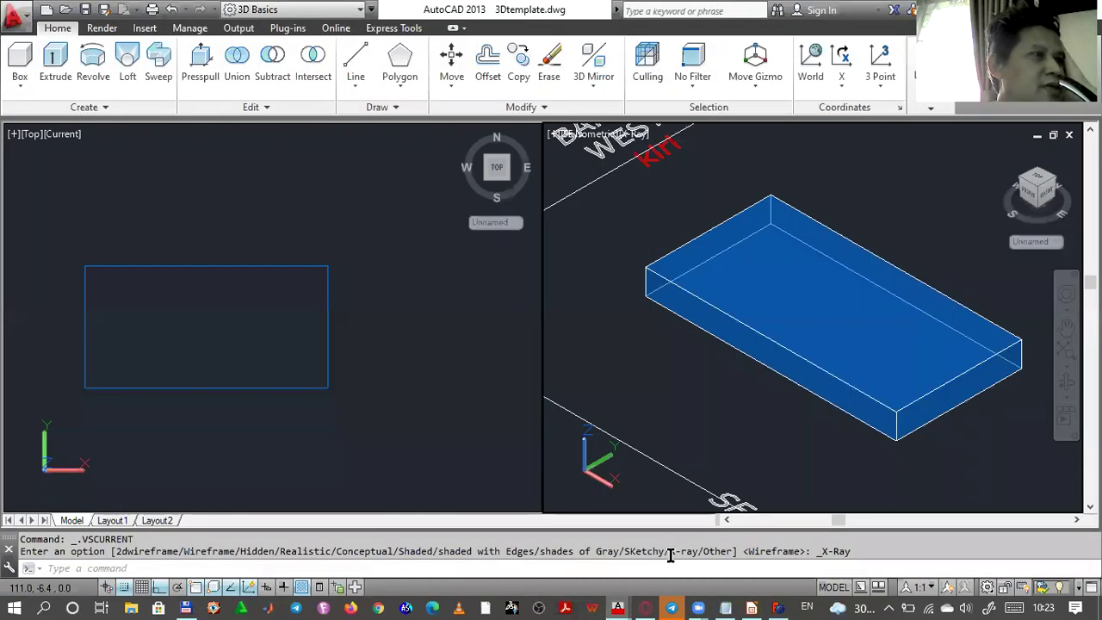
- Draw a Tan, Tan, Tan circle in the Top viewport, tangent to the upper, right and lower edges of the box outline
{"action": "left_click", "coordinate": [383, 353]}
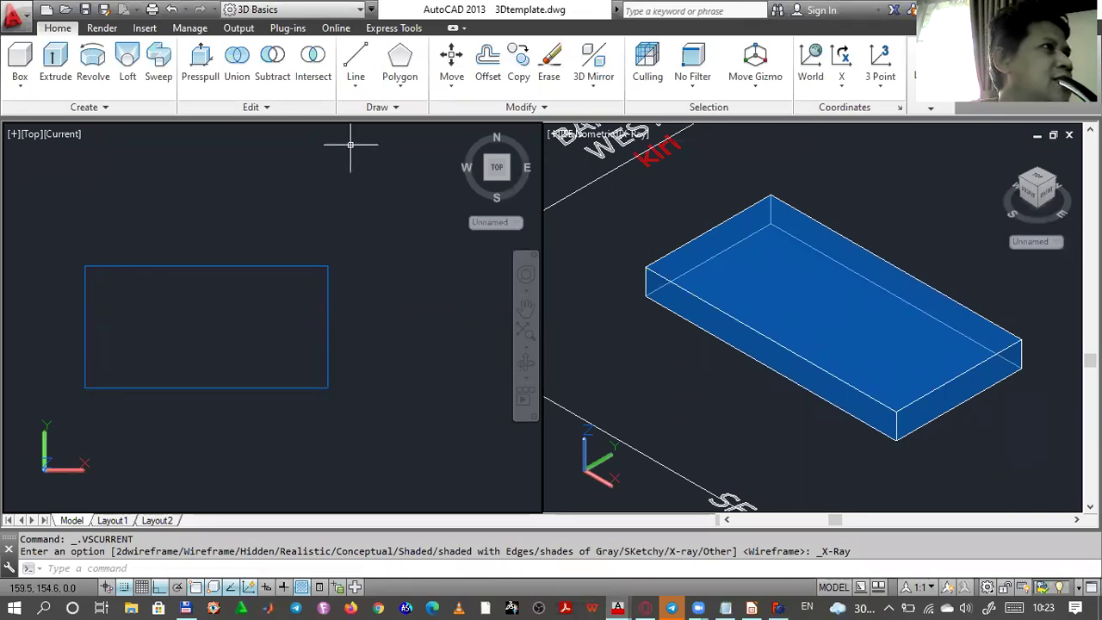
{"action": "left_click", "coordinate": [397, 108]}
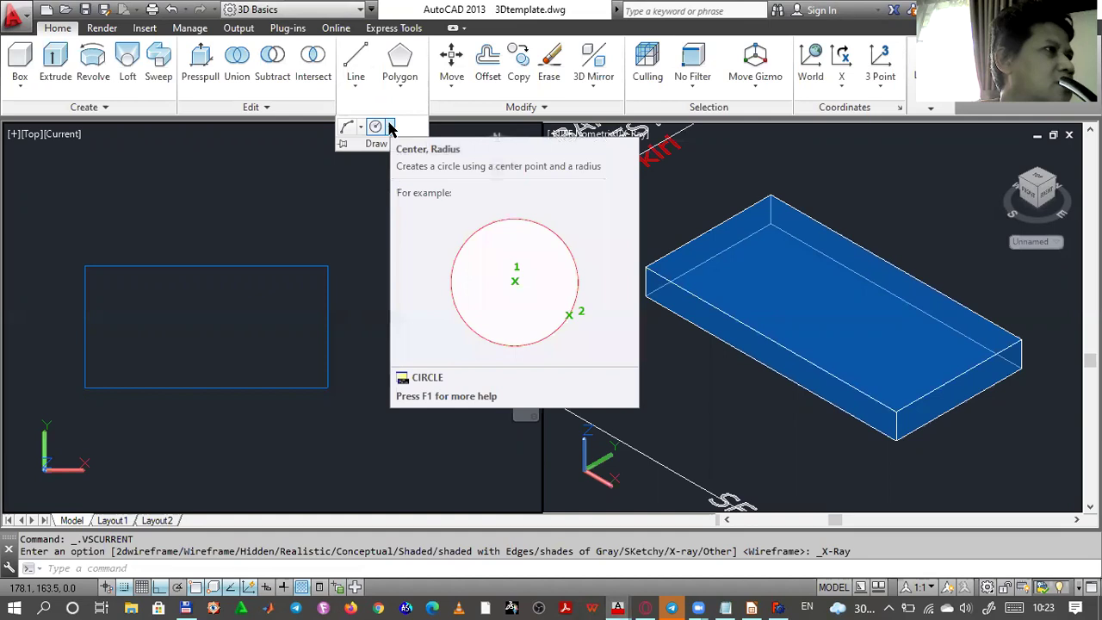
{"action": "left_click", "coordinate": [390, 127]}
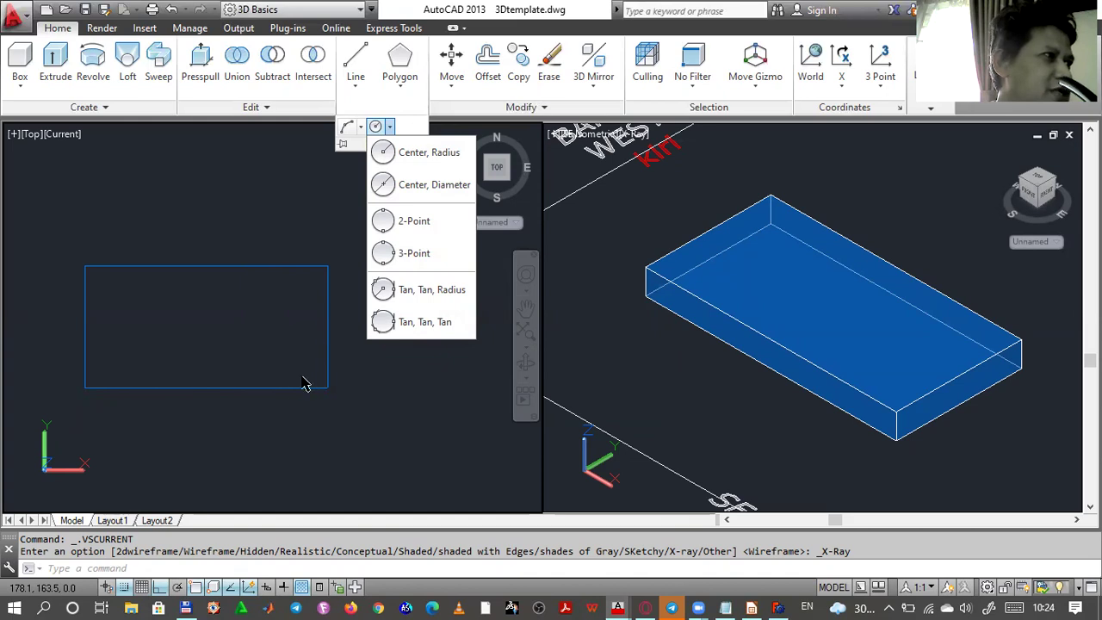
{"action": "left_click", "coordinate": [423, 322]}
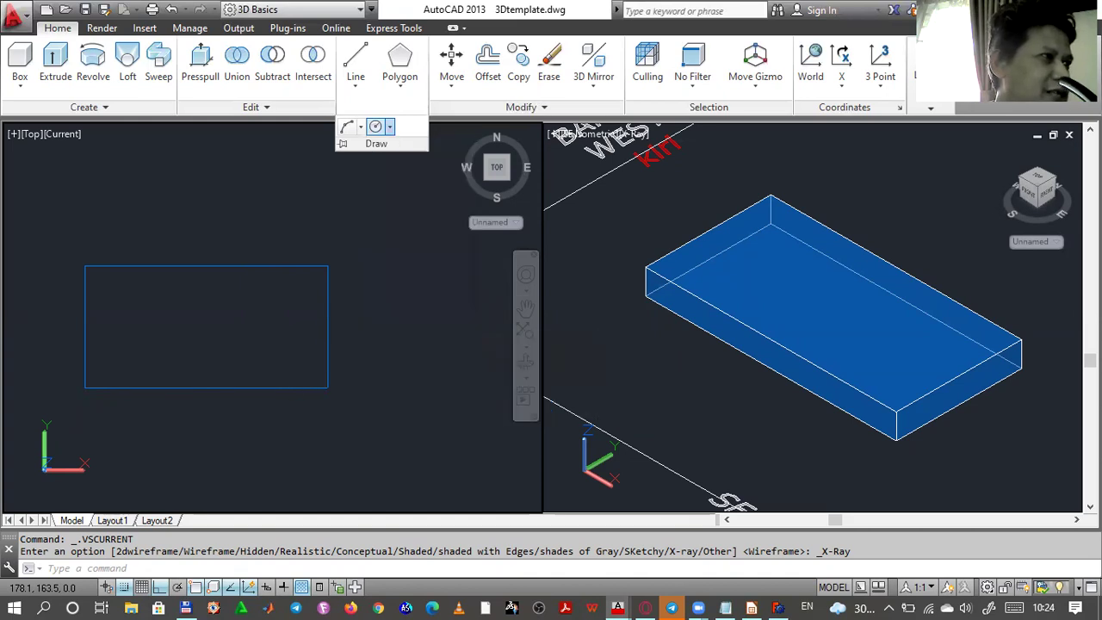
{"action": "left_click", "coordinate": [291, 267]}
{"action": "left_click", "coordinate": [327, 313]}
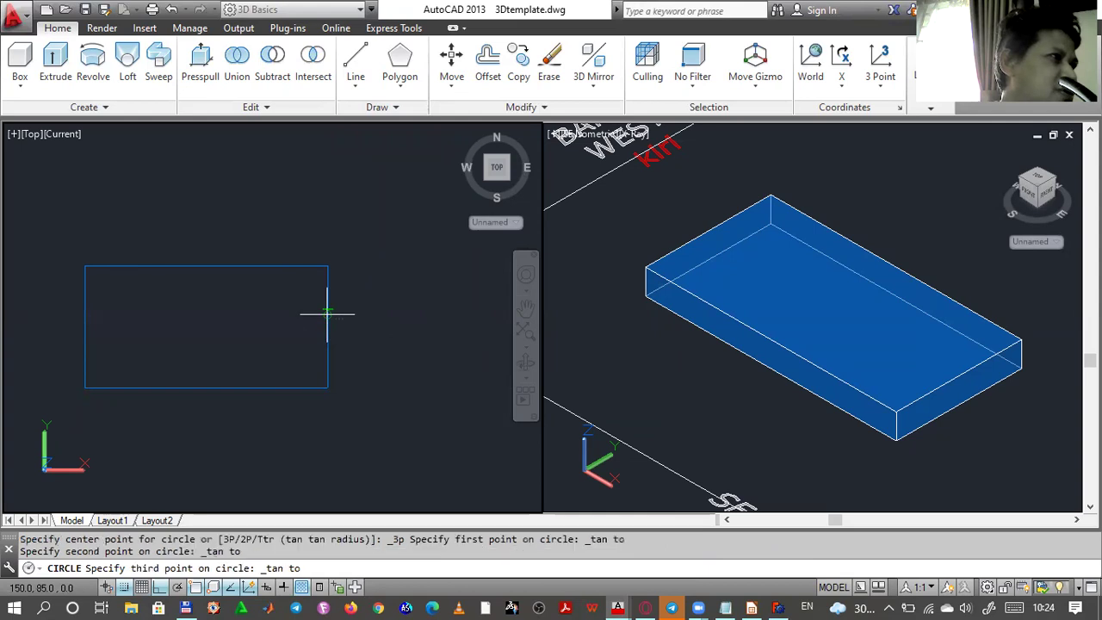
{"action": "left_click", "coordinate": [290, 386]}
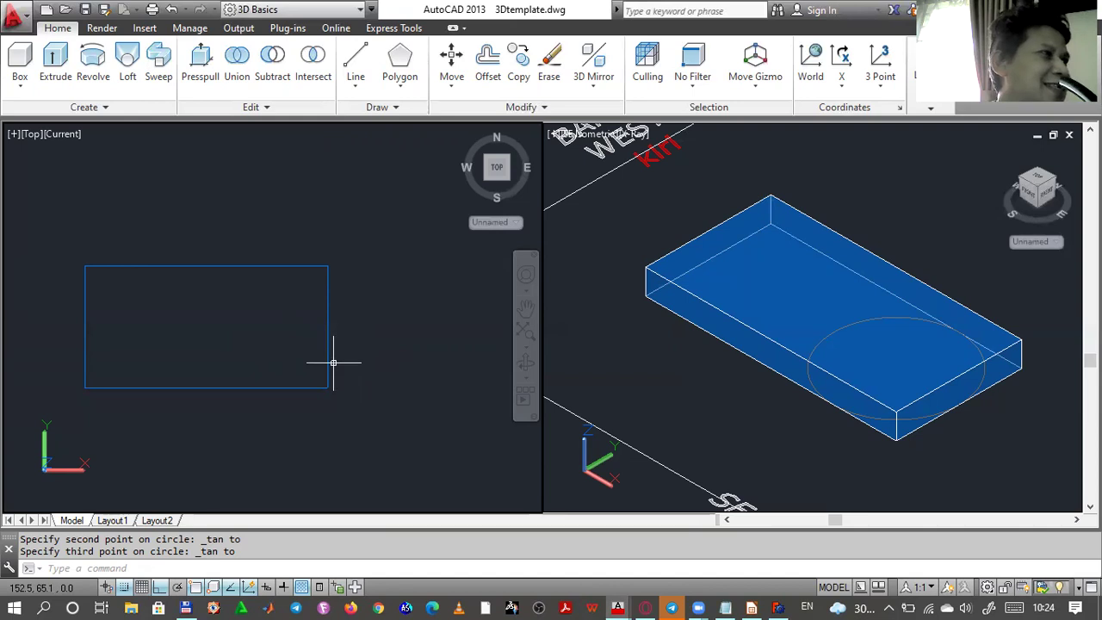
{"action": "left_click", "coordinate": [389, 348]}
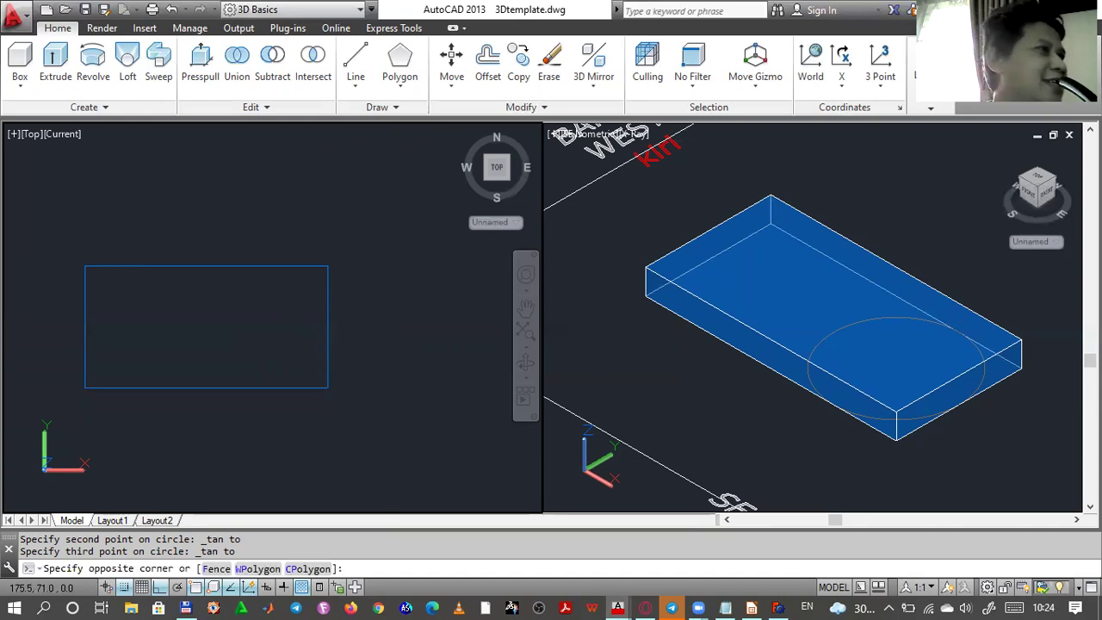
{"action": "left_click", "coordinate": [384, 325]}
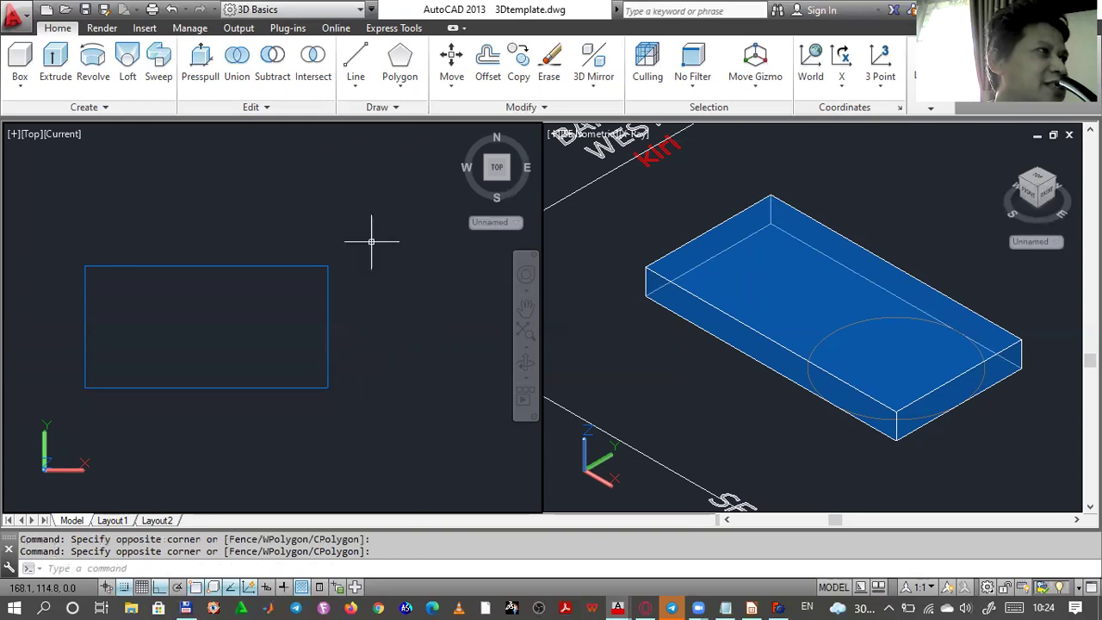
{"action": "left_click", "coordinate": [930, 110]}
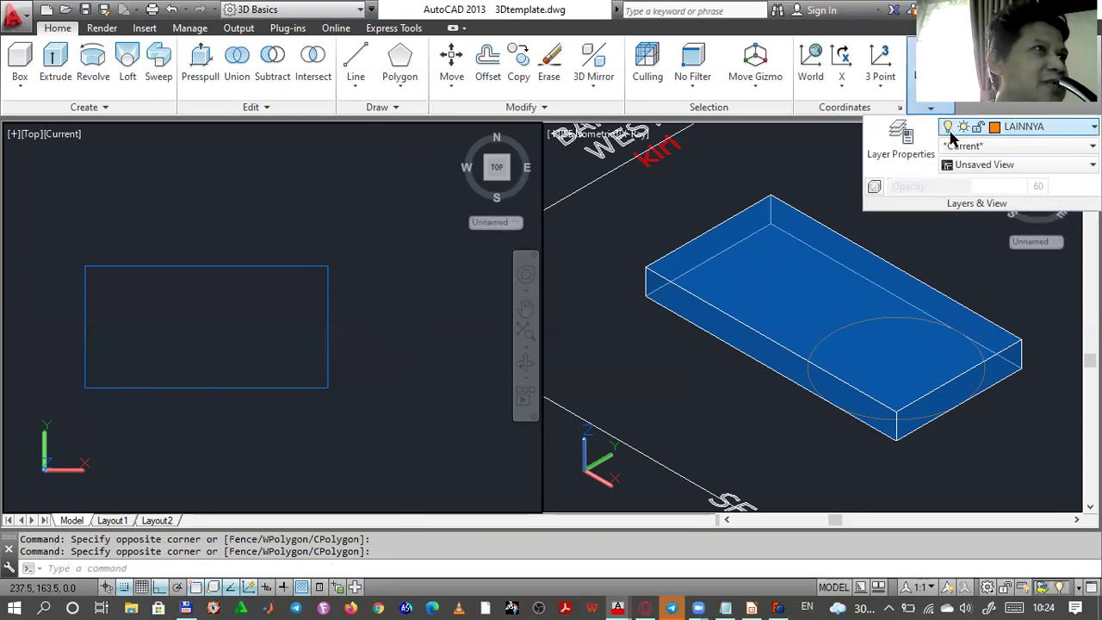
{"action": "left_click", "coordinate": [1045, 146]}
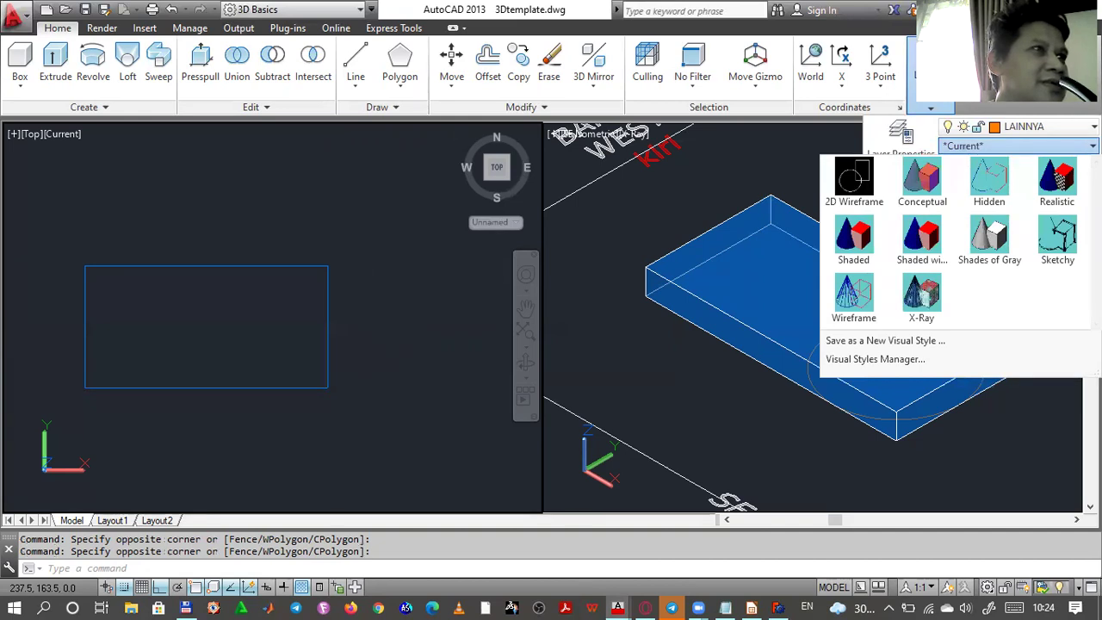
{"action": "left_click", "coordinate": [398, 289]}
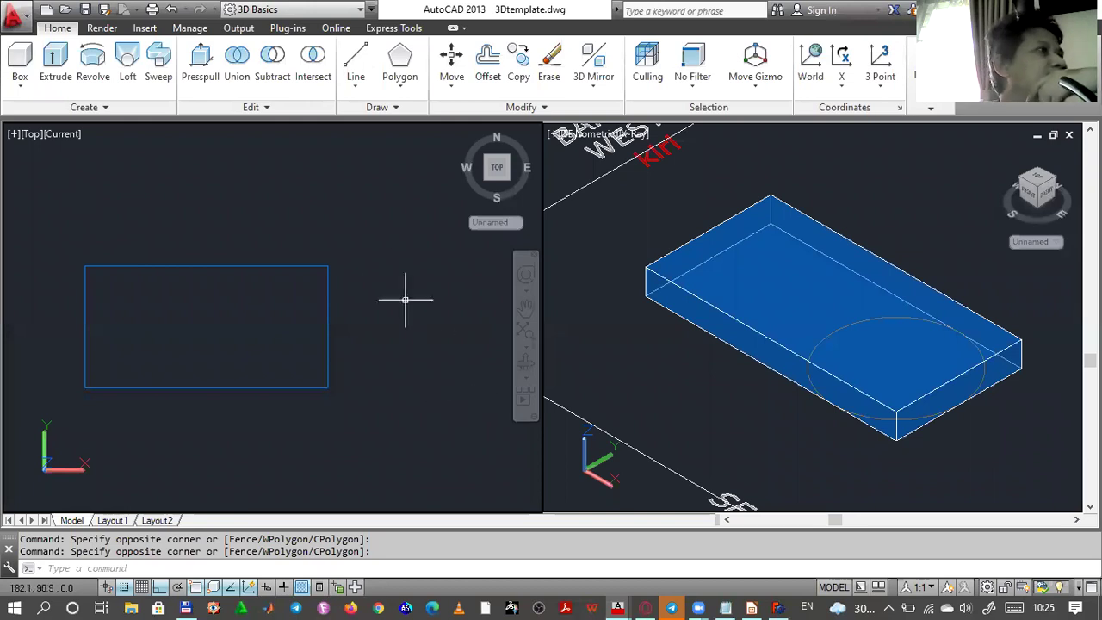
{"action": "left_click", "coordinate": [932, 111]}
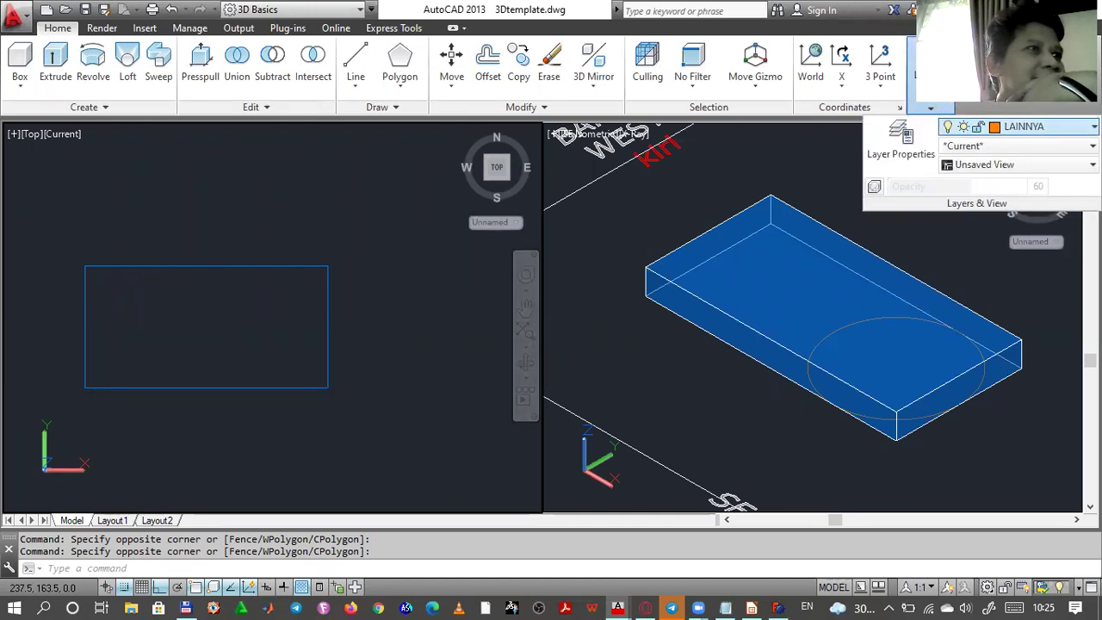
{"action": "left_click", "coordinate": [1020, 126]}
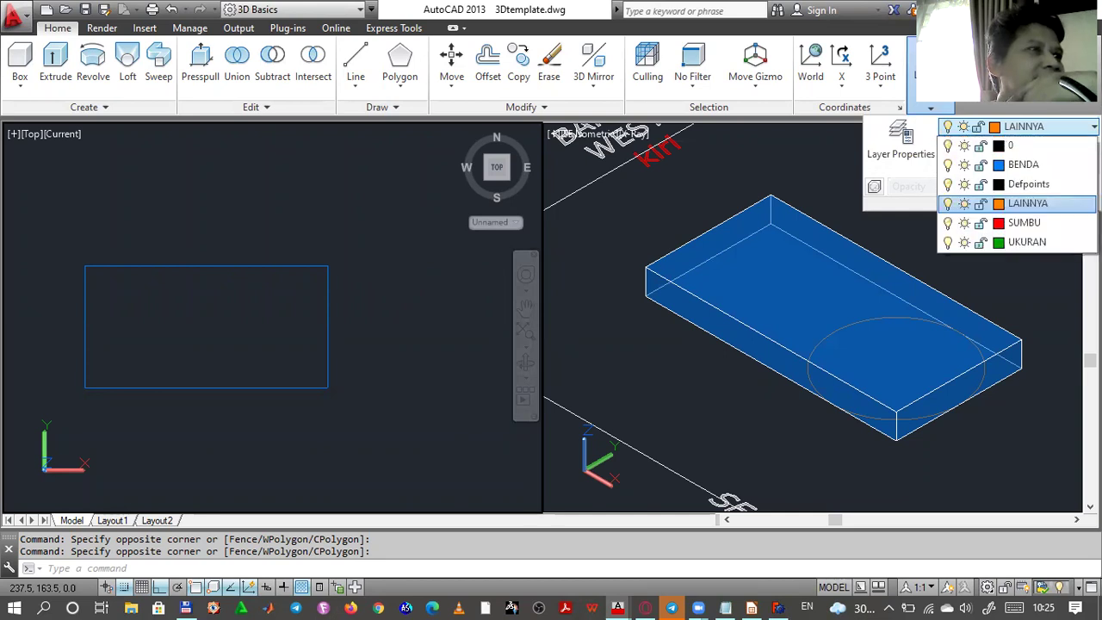
{"action": "left_click", "coordinate": [685, 218]}
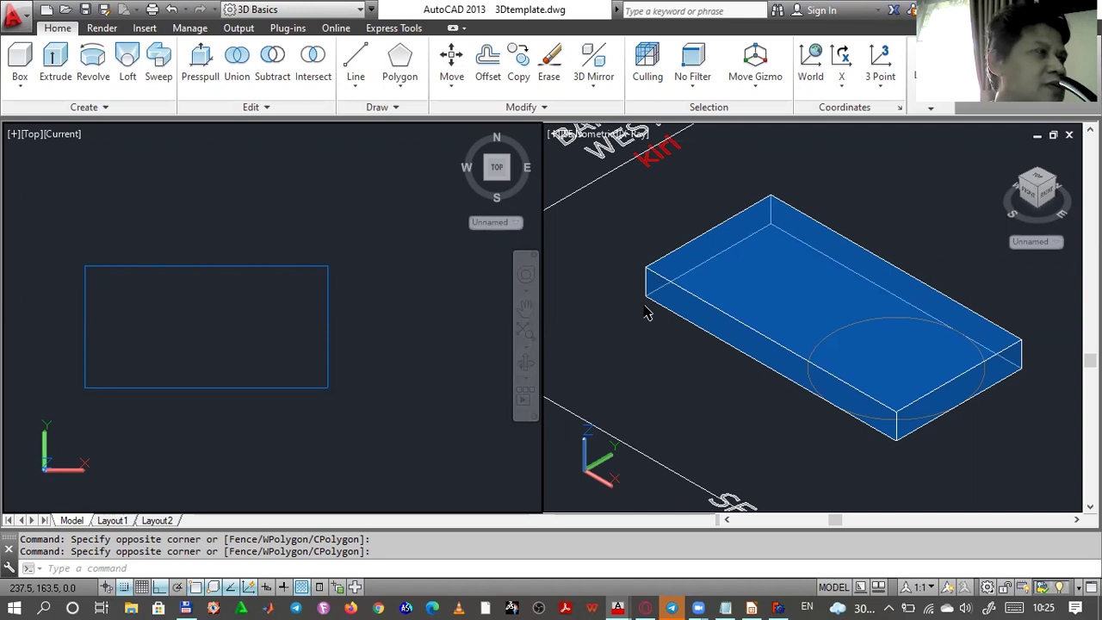
- Check the Latihan 10b drawing in LibreOffice Impress and return to the 3Dtemplate drawing in AutoCAD
{"action": "left_click", "coordinate": [751, 606]}
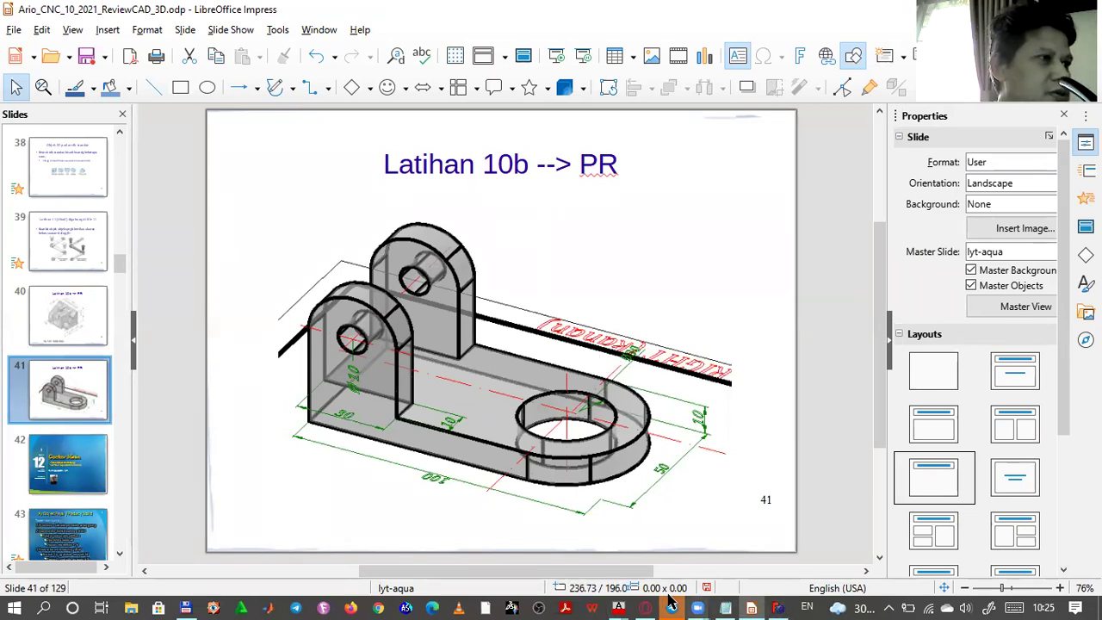
{"action": "mouse_move", "coordinate": [646, 606]}
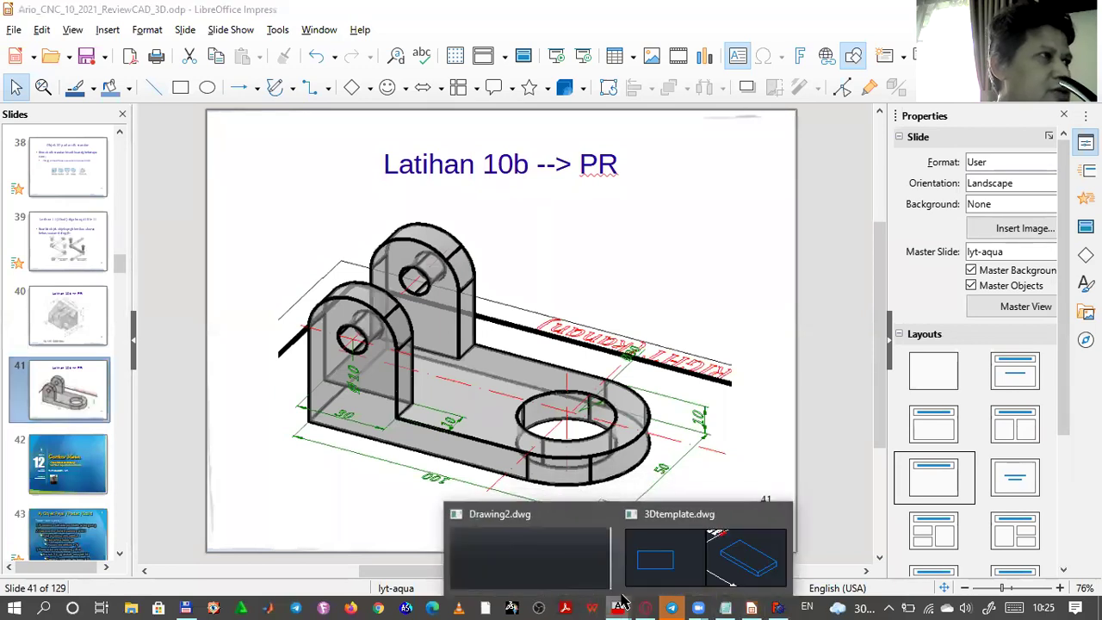
{"action": "left_click", "coordinate": [651, 572]}
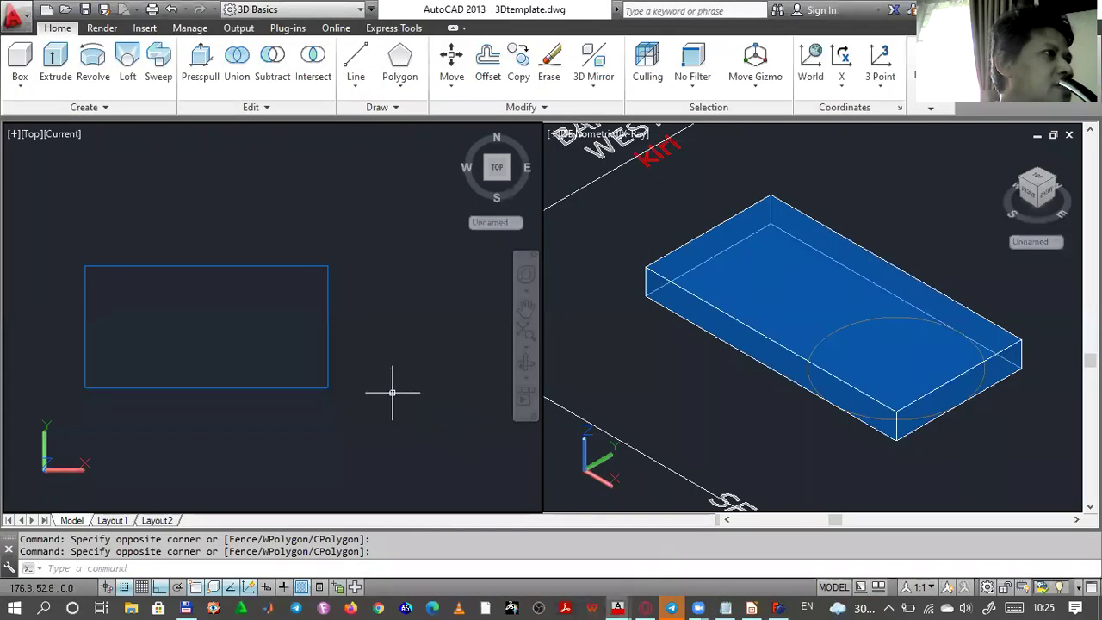
- Set the visual style of the Top viewport to Wireframe
{"action": "left_click", "coordinate": [373, 364]}
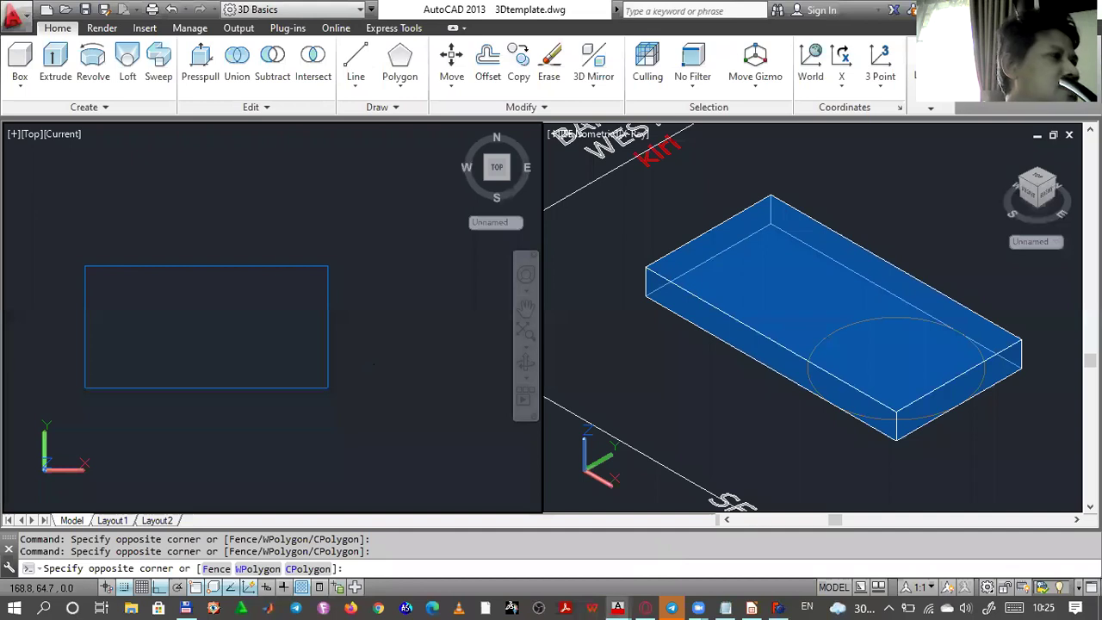
{"action": "key", "text": "Escape"}
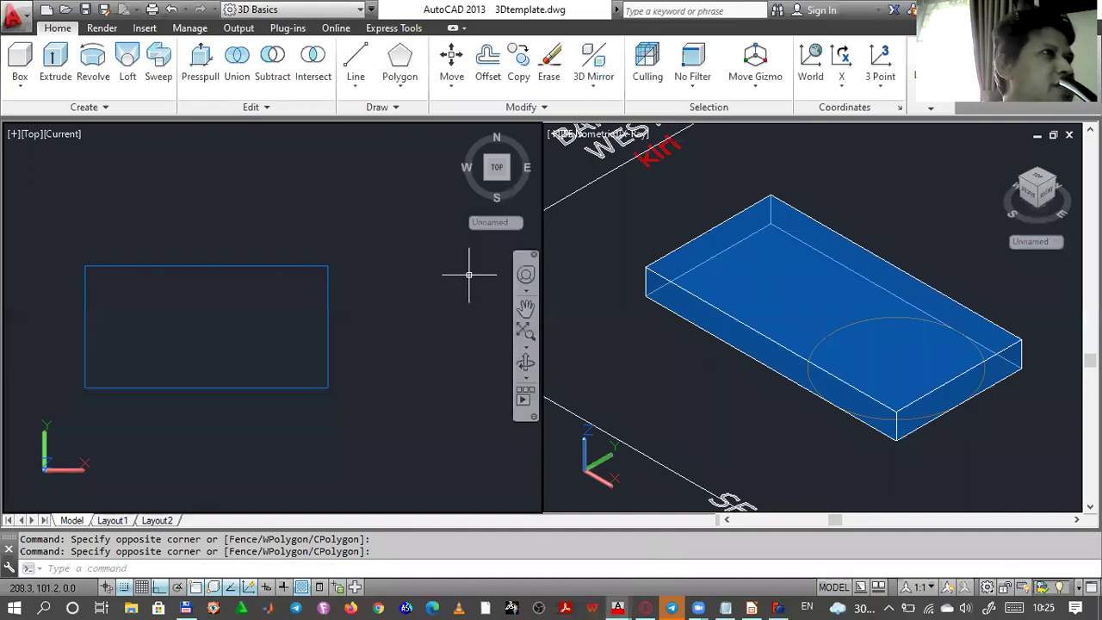
{"action": "left_click", "coordinate": [929, 108]}
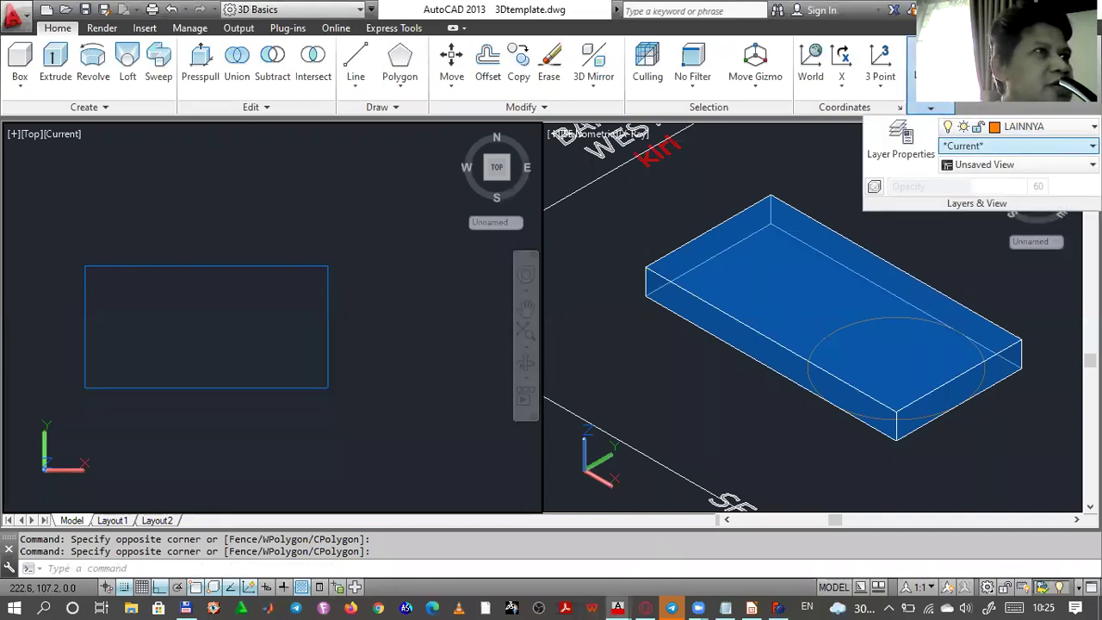
{"action": "left_click", "coordinate": [1015, 145]}
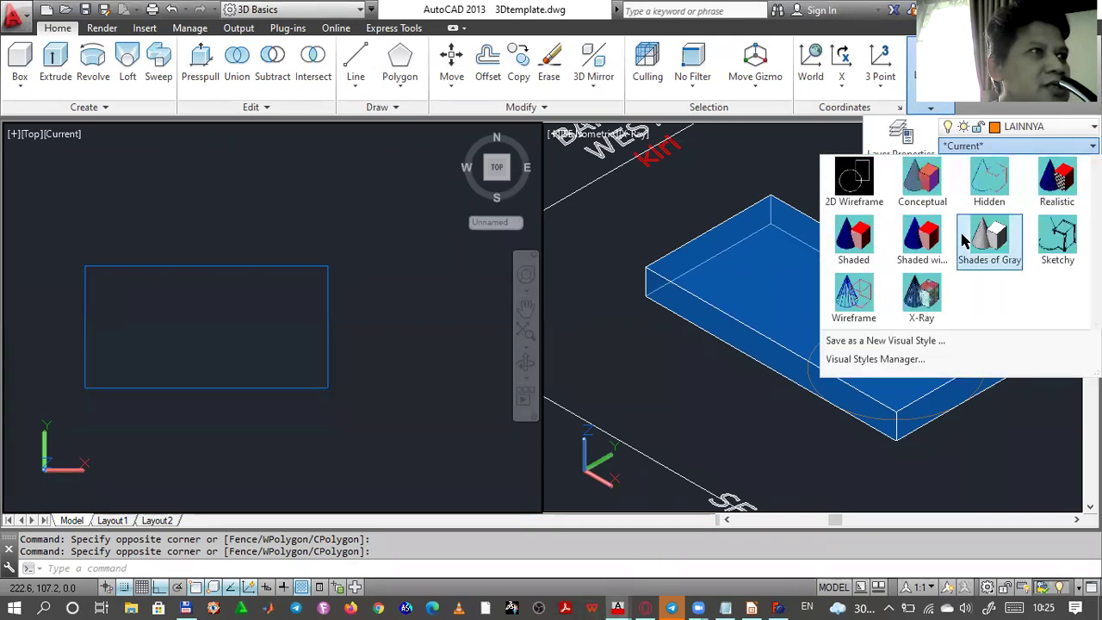
{"action": "left_click", "coordinate": [853, 297]}
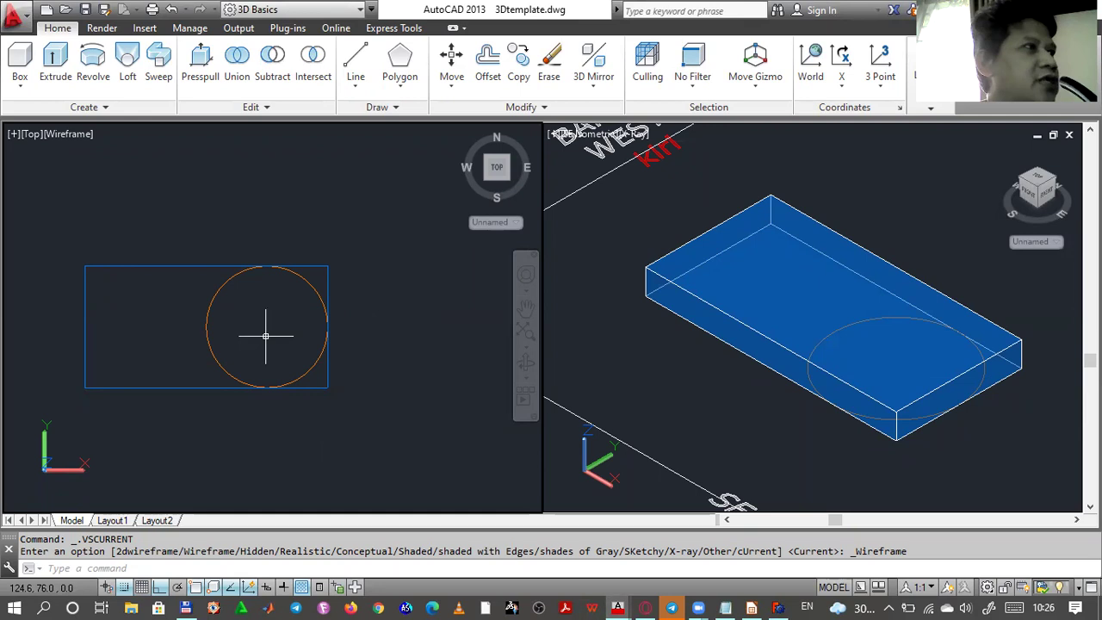
- Try to draw a circle of diameter 30 with snap off, centred just below the box's lower edge, and undo it
{"action": "left_click", "coordinate": [395, 106]}
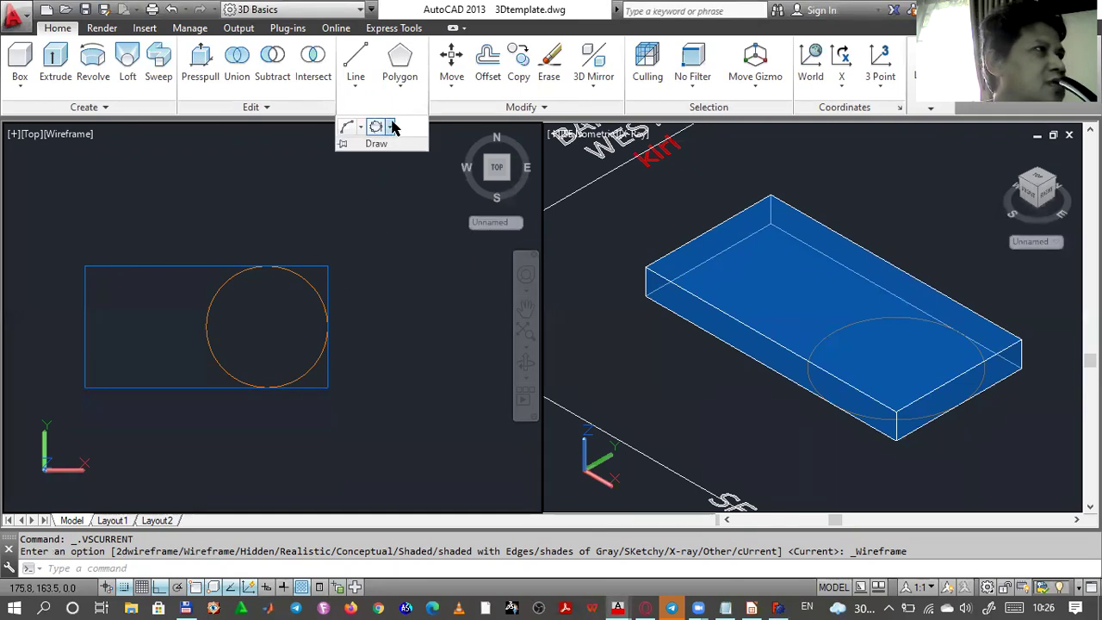
{"action": "left_click", "coordinate": [392, 127]}
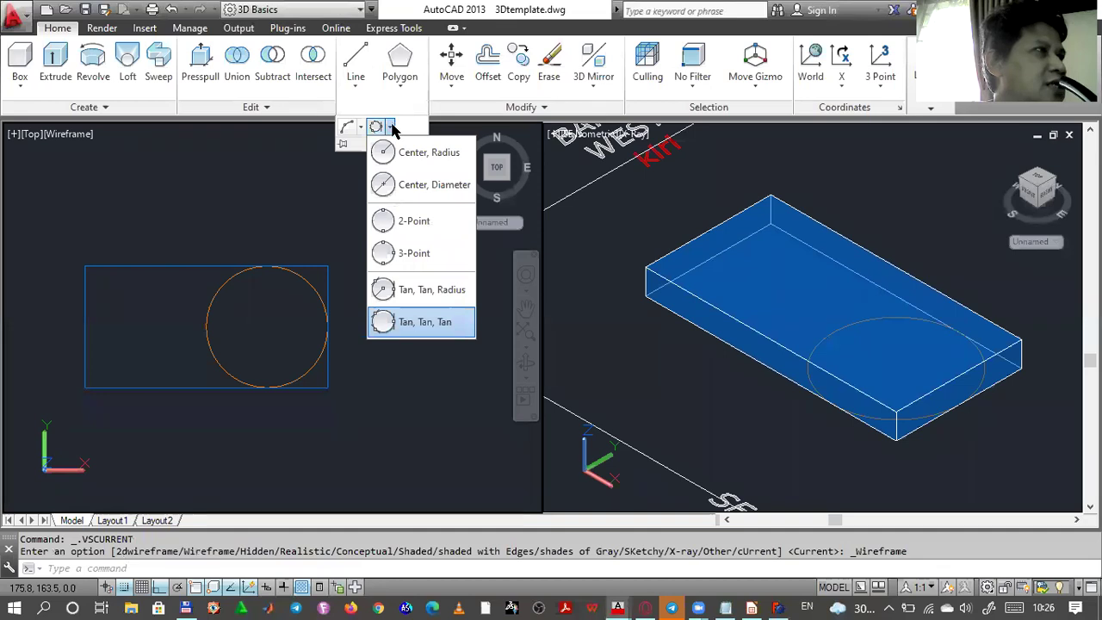
{"action": "left_click", "coordinate": [409, 187]}
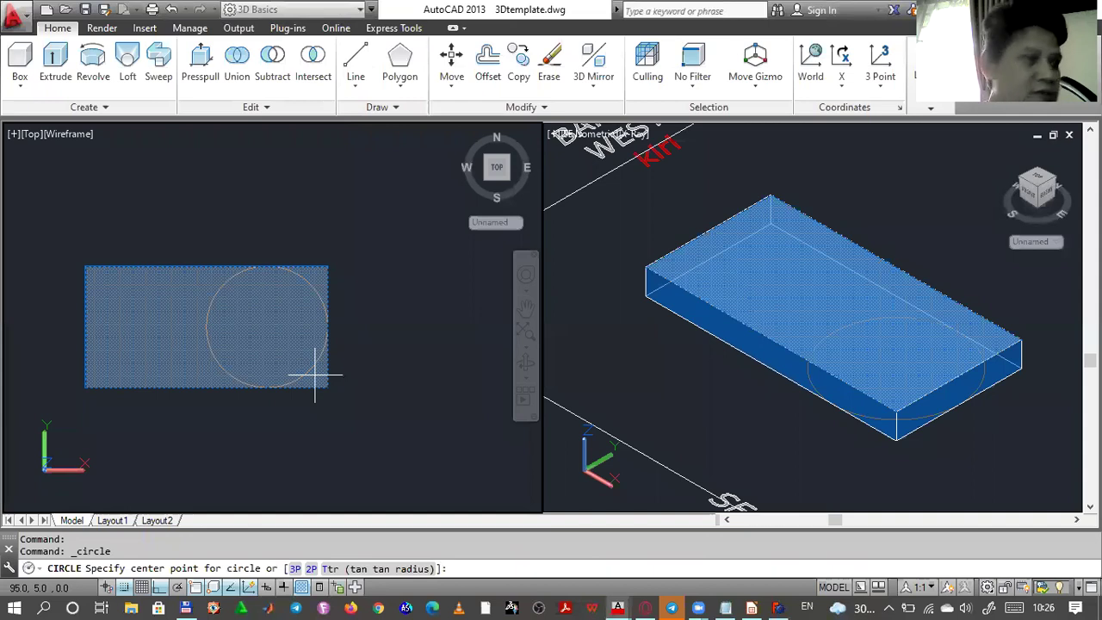
{"action": "key", "text": "F9"}
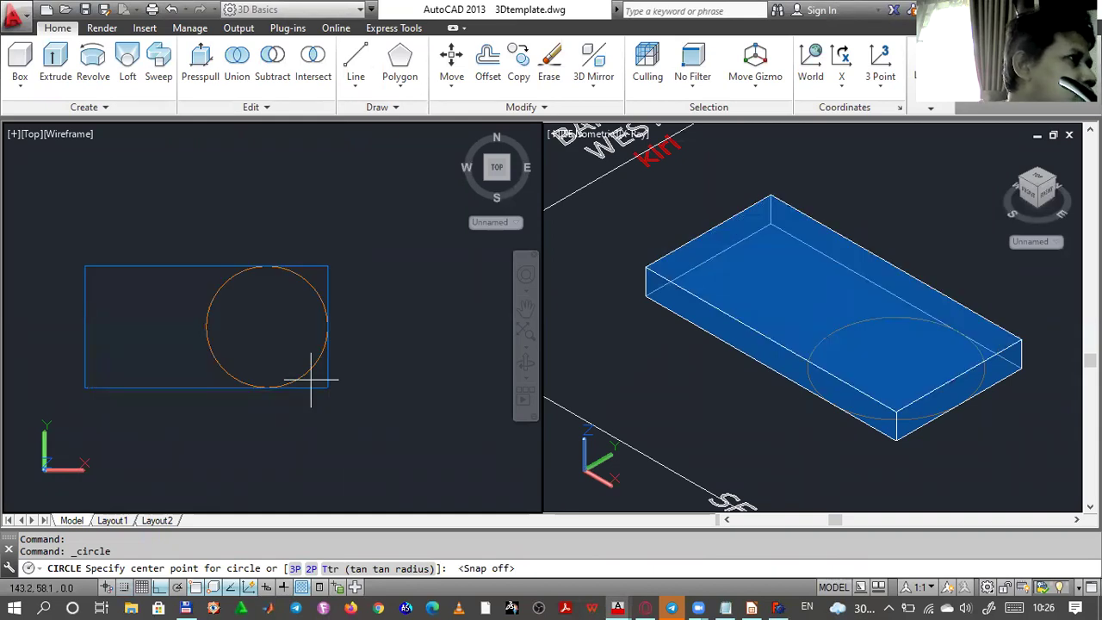
{"action": "left_click", "coordinate": [268, 399]}
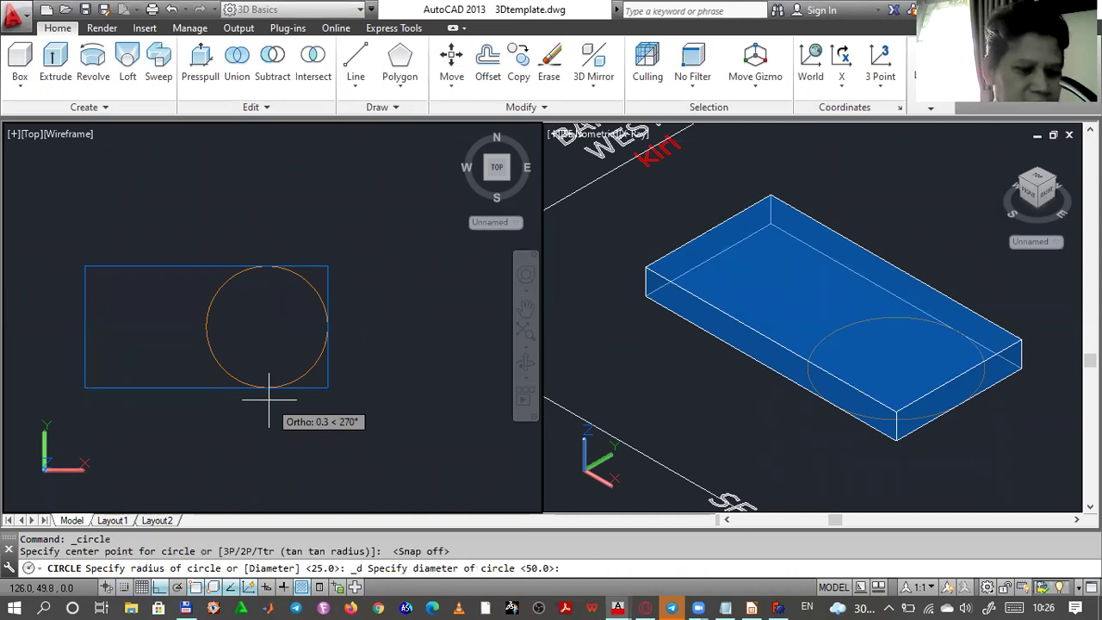
{"action": "key", "text": "Return"}
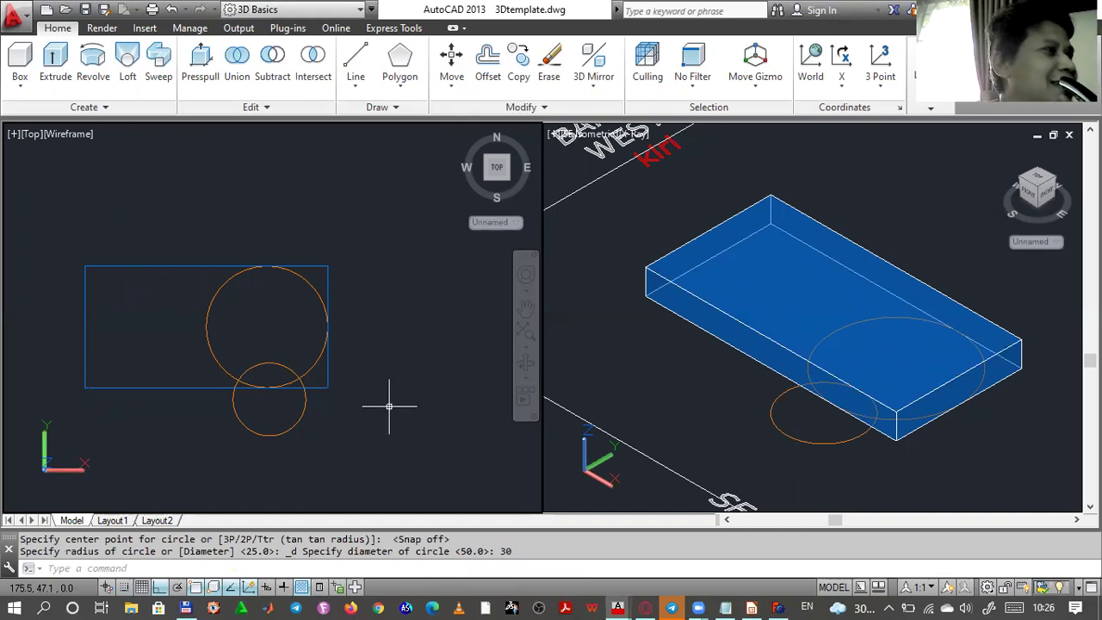
{"action": "type", "text": "u"}
{"action": "key", "text": "Return"}
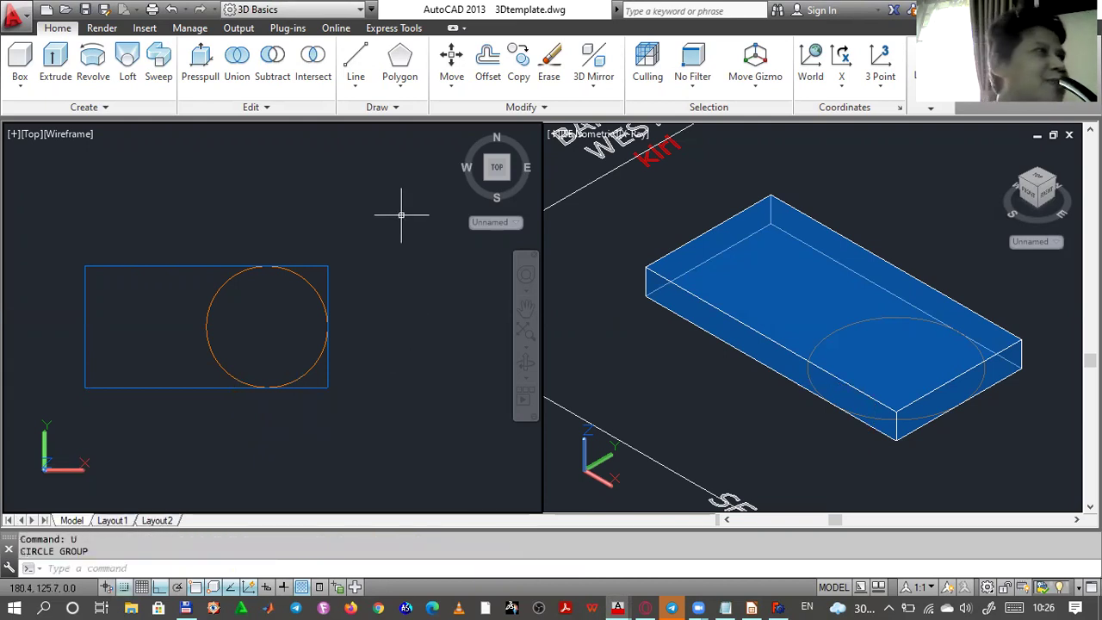
- Draw a vertical centre line through the circle in the Top viewport, from above the box outline down to 125,45
{"action": "left_click", "coordinate": [355, 59]}
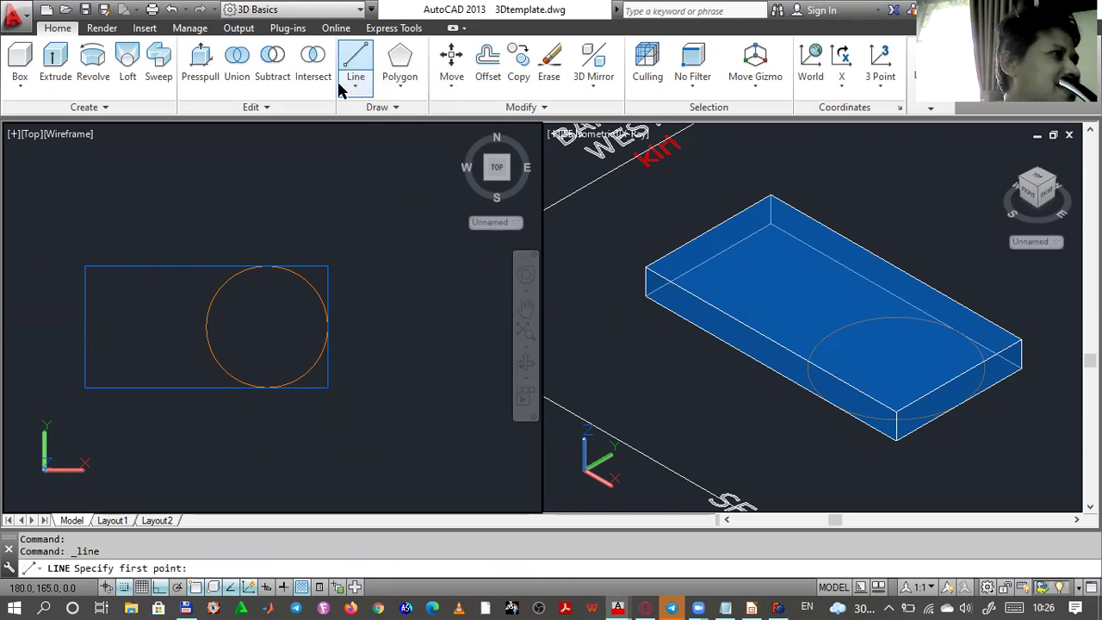
{"action": "left_click", "coordinate": [267, 242]}
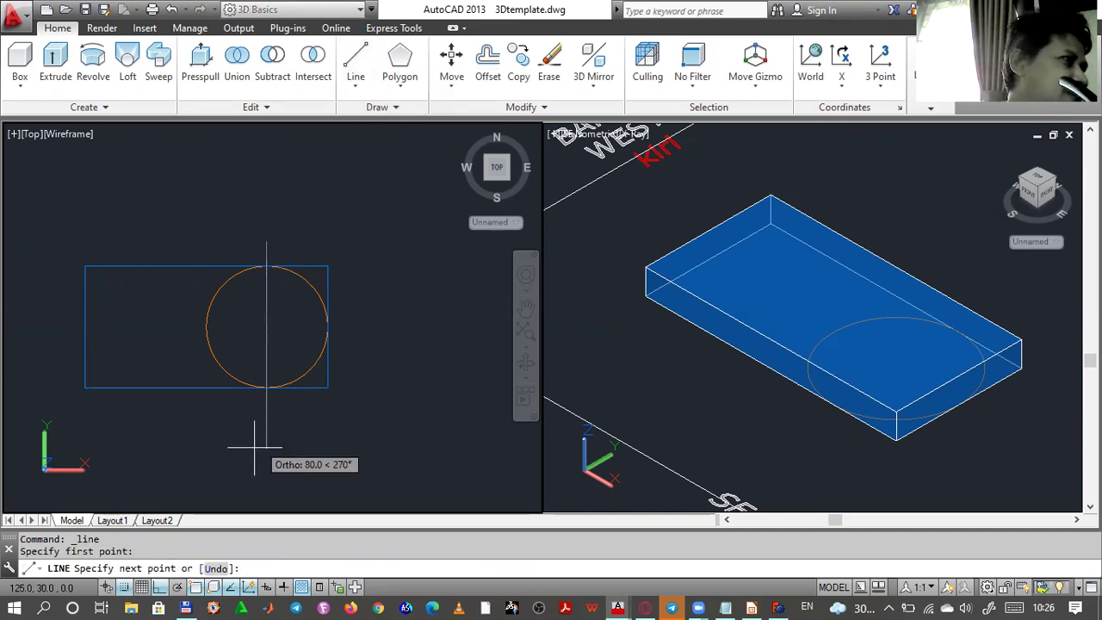
{"action": "left_click", "coordinate": [267, 410]}
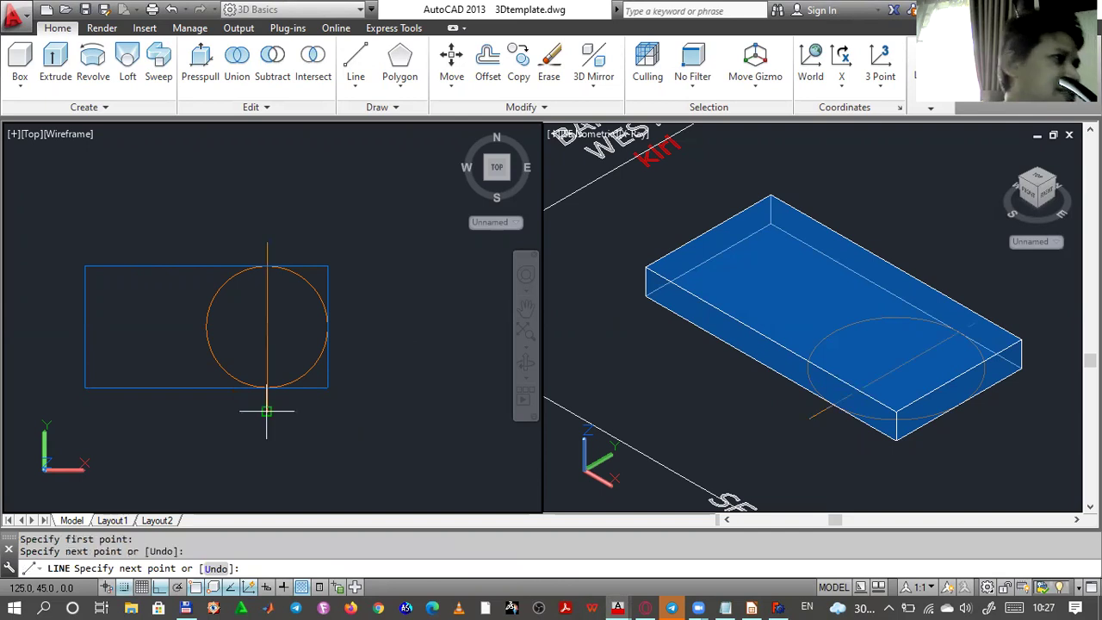
{"action": "key", "text": "Return"}
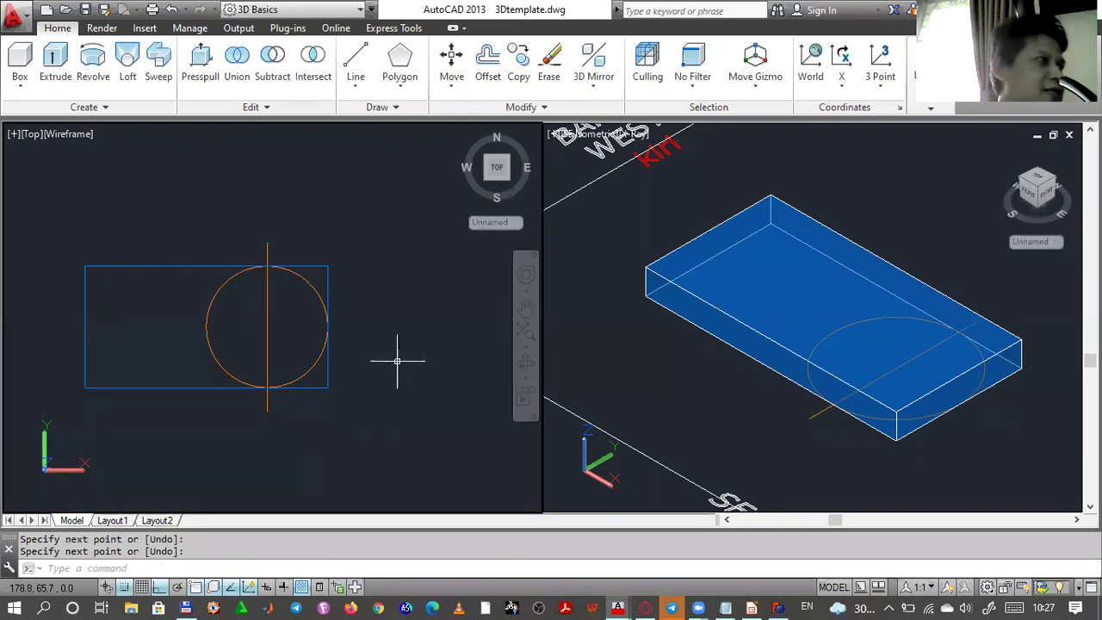
- Draw a horizontal centre line through the circle from 160,80 to a point just beyond the box's left edge
{"action": "key", "text": "Return"}
{"action": "left_click", "coordinate": [351, 326]}
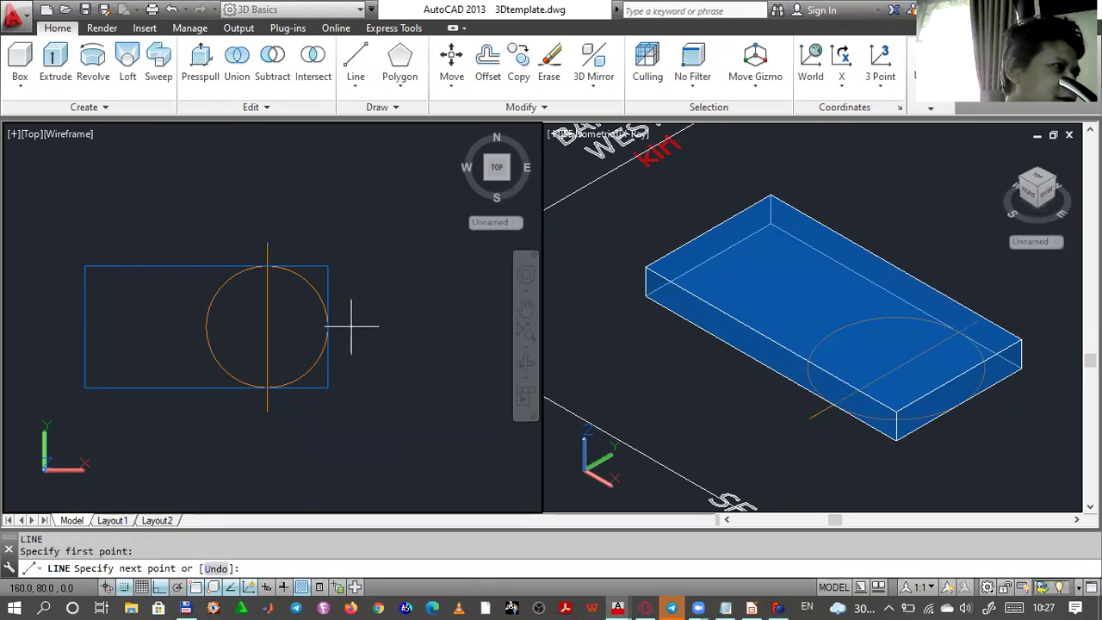
{"action": "left_click", "coordinate": [60, 326]}
{"action": "key", "text": "Return"}
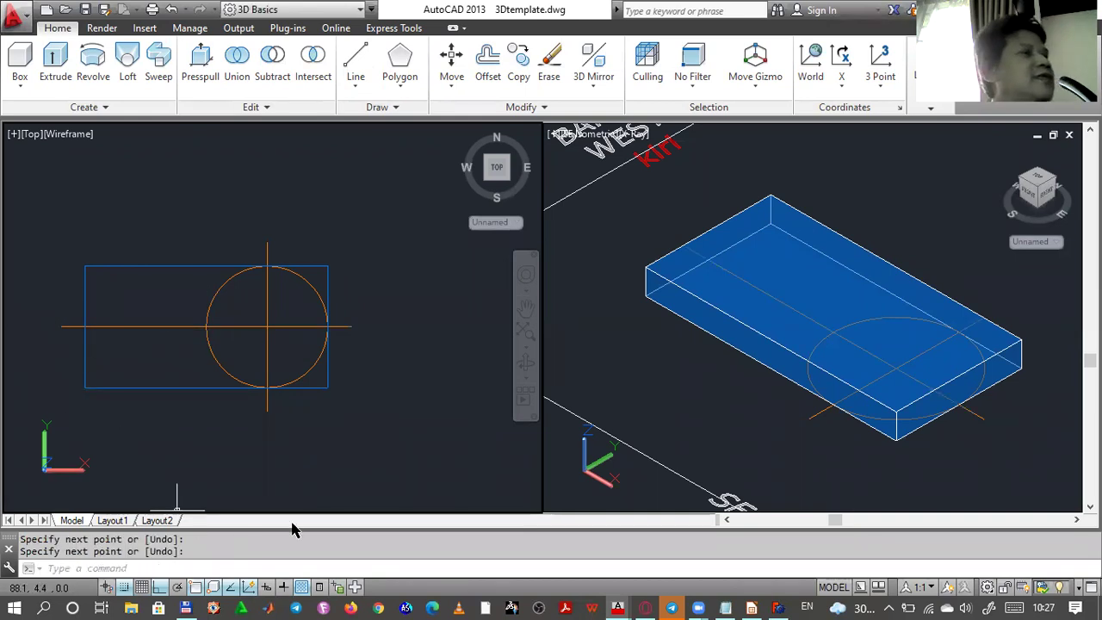
- Draw a circle of diameter 30 in the Top viewport, centred on the intersection of the two centre lines
{"action": "left_click", "coordinate": [396, 109]}
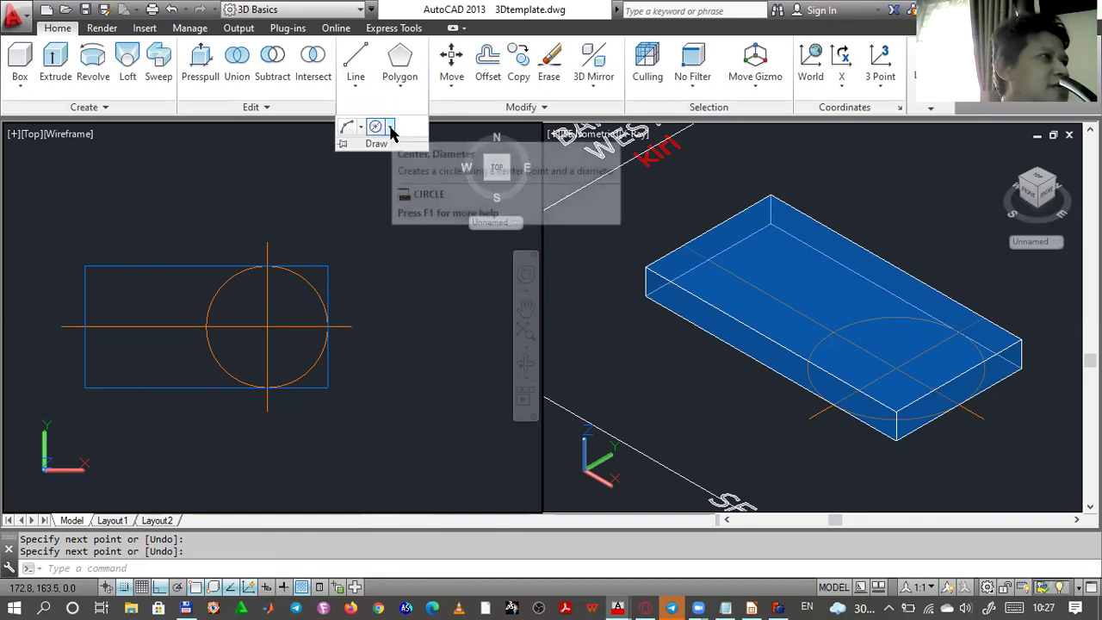
{"action": "left_click", "coordinate": [377, 129]}
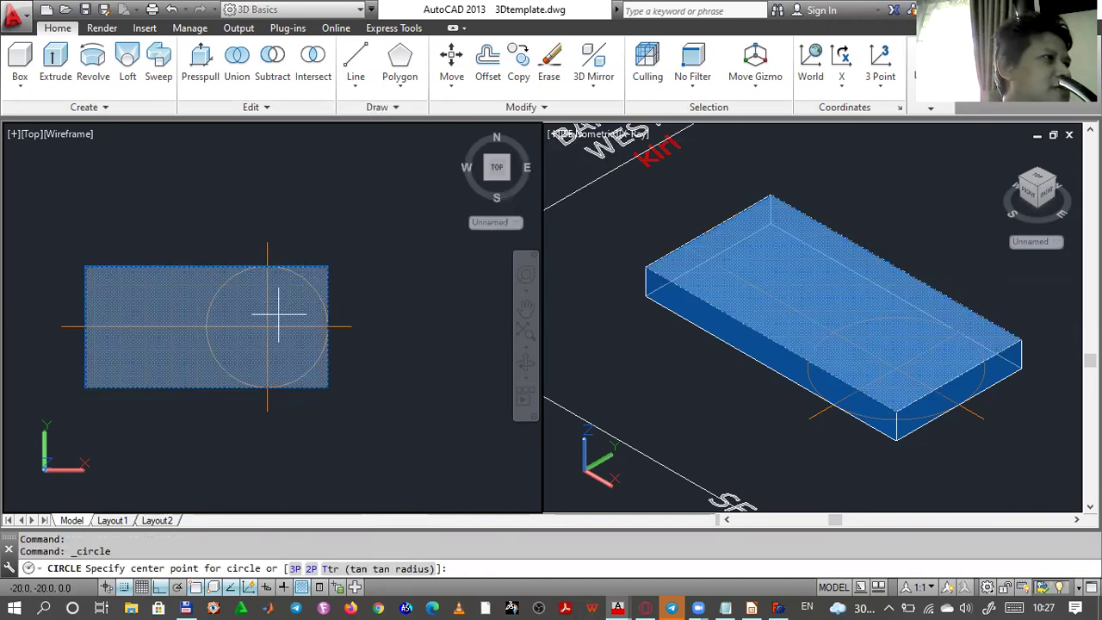
{"action": "left_click", "coordinate": [267, 325]}
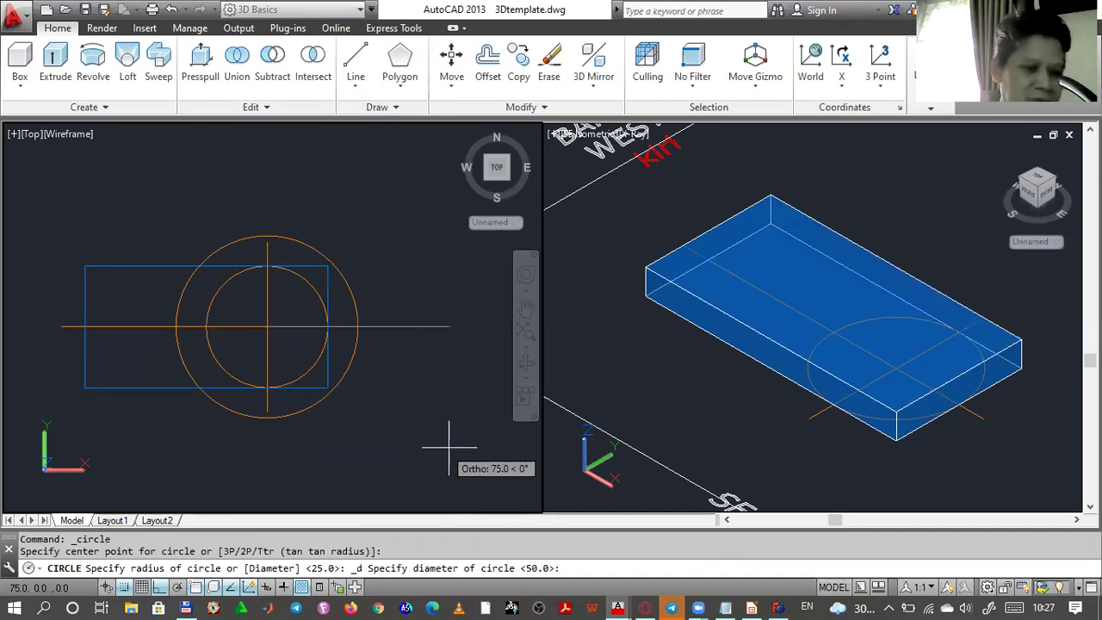
{"action": "key", "text": "Return"}
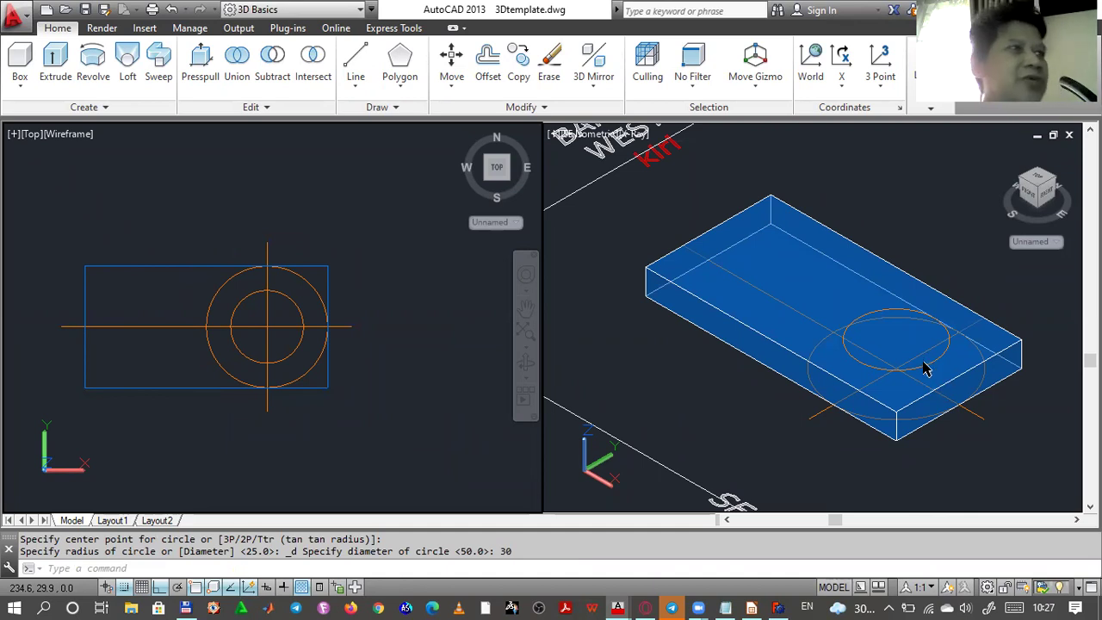
- Extrude the diameter 30 circle in Solid mode, downward through the box and well below its underside
{"action": "left_click", "coordinate": [937, 462]}
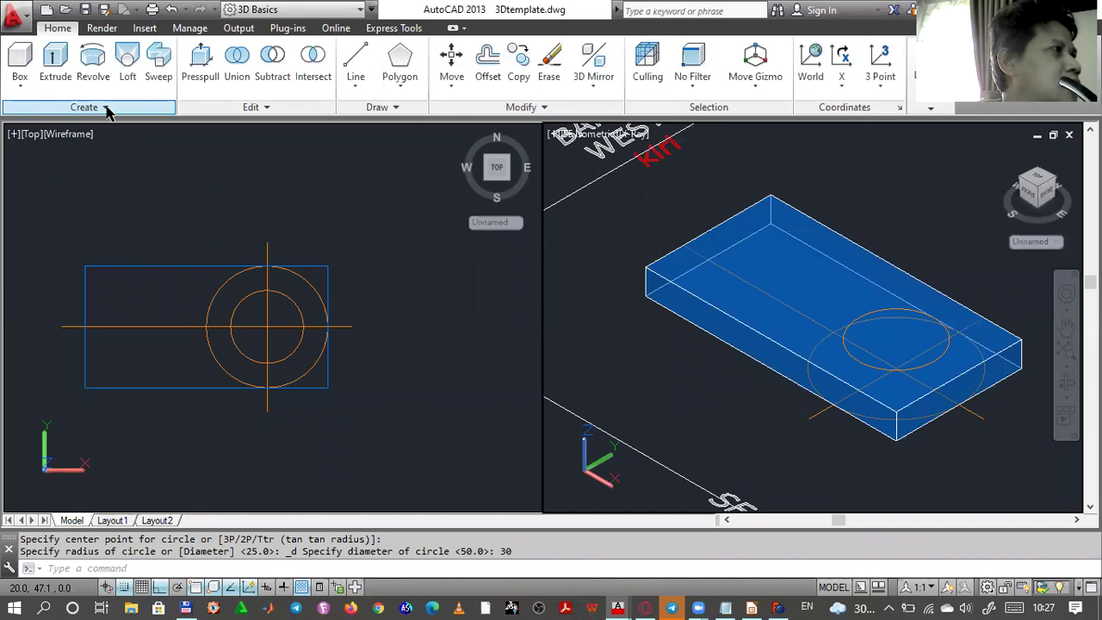
{"action": "left_click", "coordinate": [56, 62]}
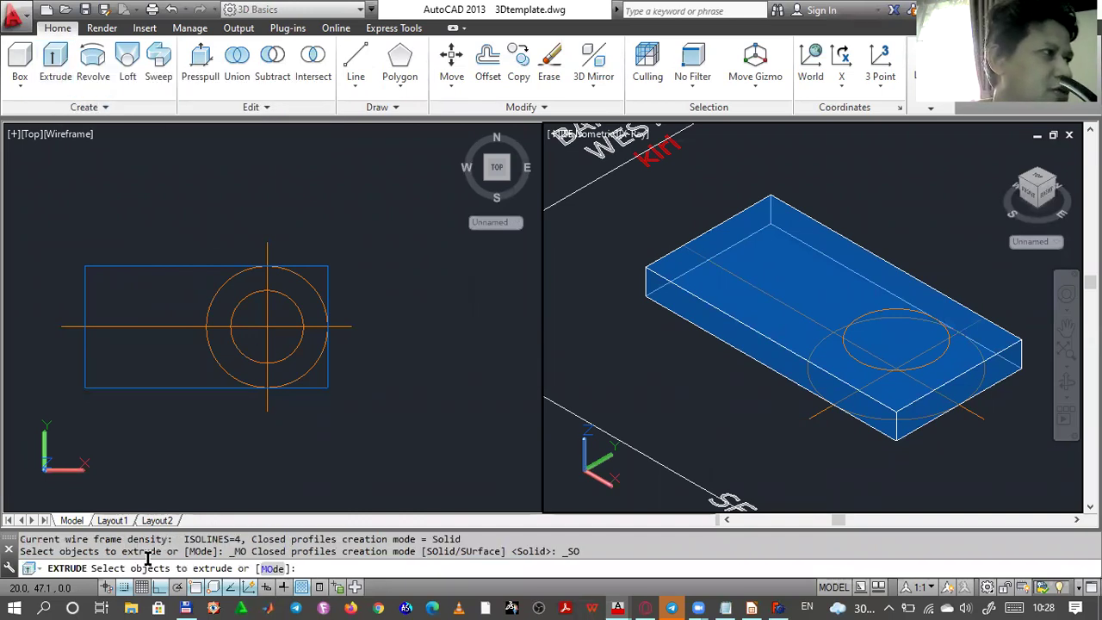
{"action": "left_click", "coordinate": [924, 364]}
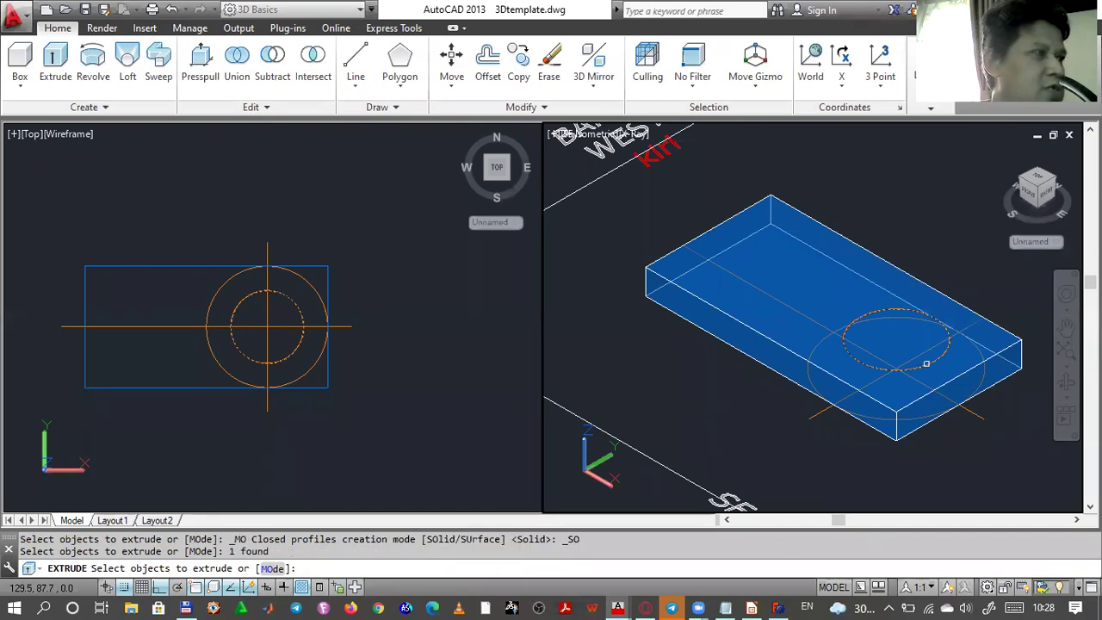
{"action": "left_click", "coordinate": [271, 568]}
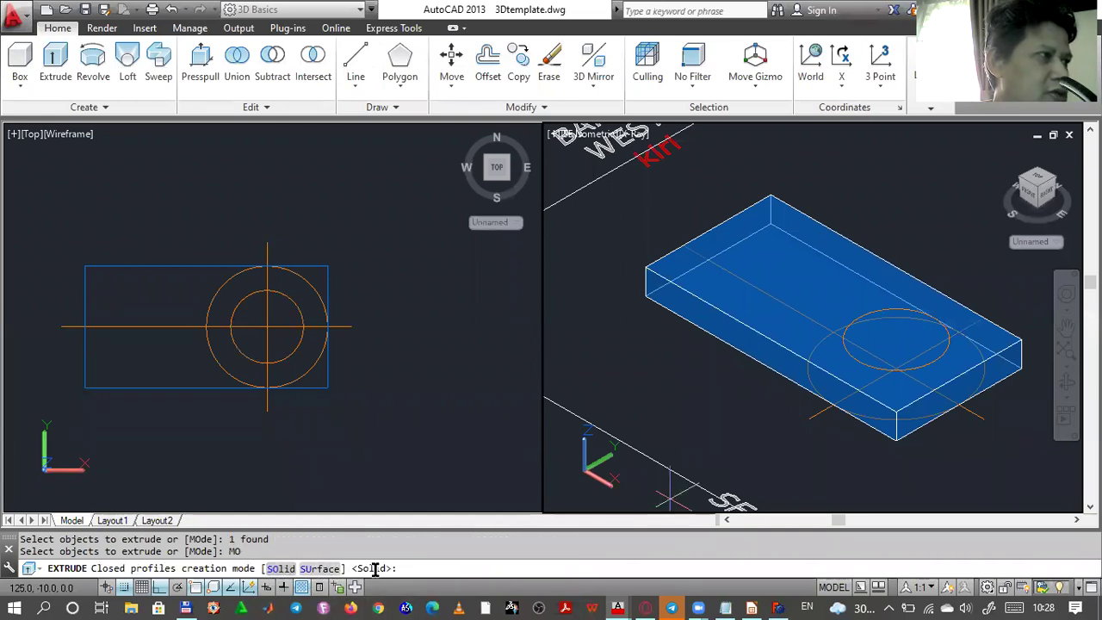
{"action": "left_click", "coordinate": [284, 571]}
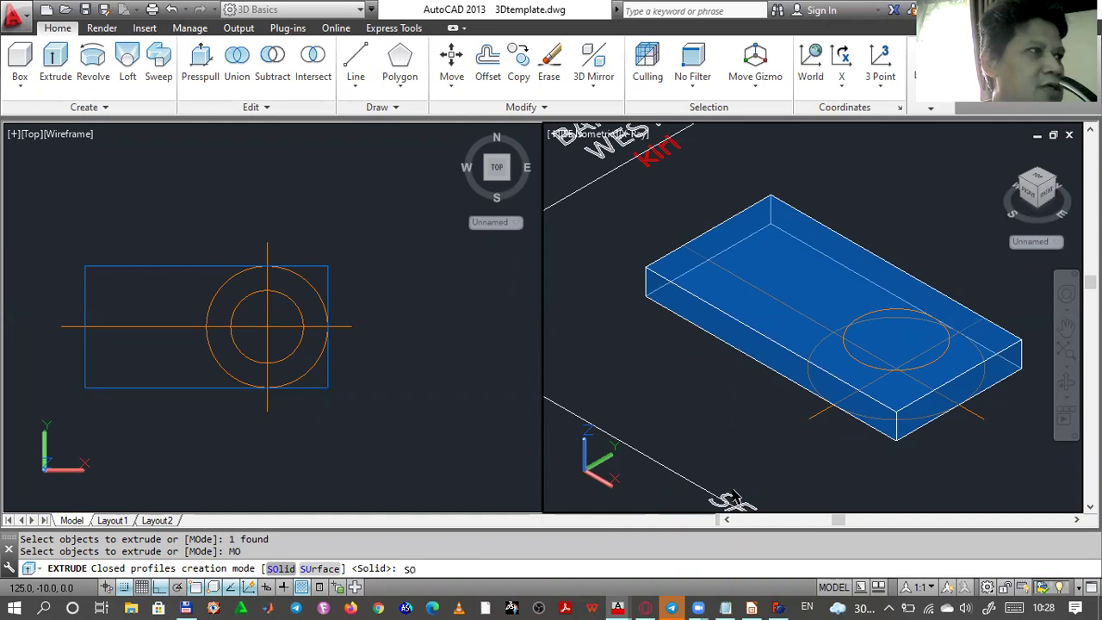
{"action": "key", "text": "Return"}
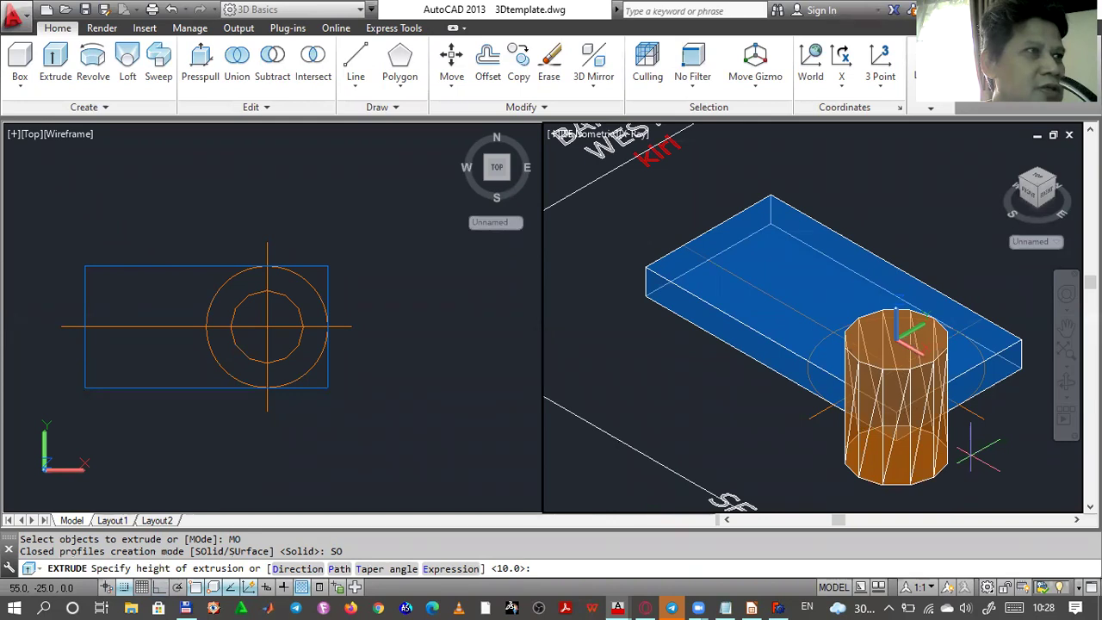
{"action": "left_click", "coordinate": [918, 501]}
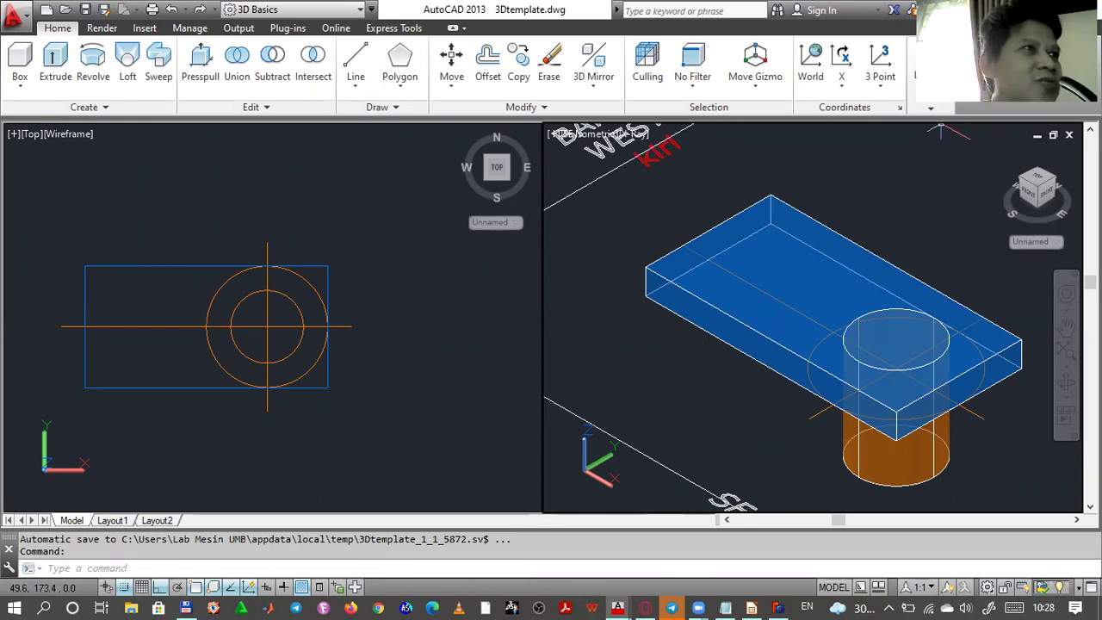
- Check the isometric viewport in the Conceptual visual style and return it to X-Ray
{"action": "left_click", "coordinate": [930, 109]}
{"action": "left_click", "coordinate": [1015, 146]}
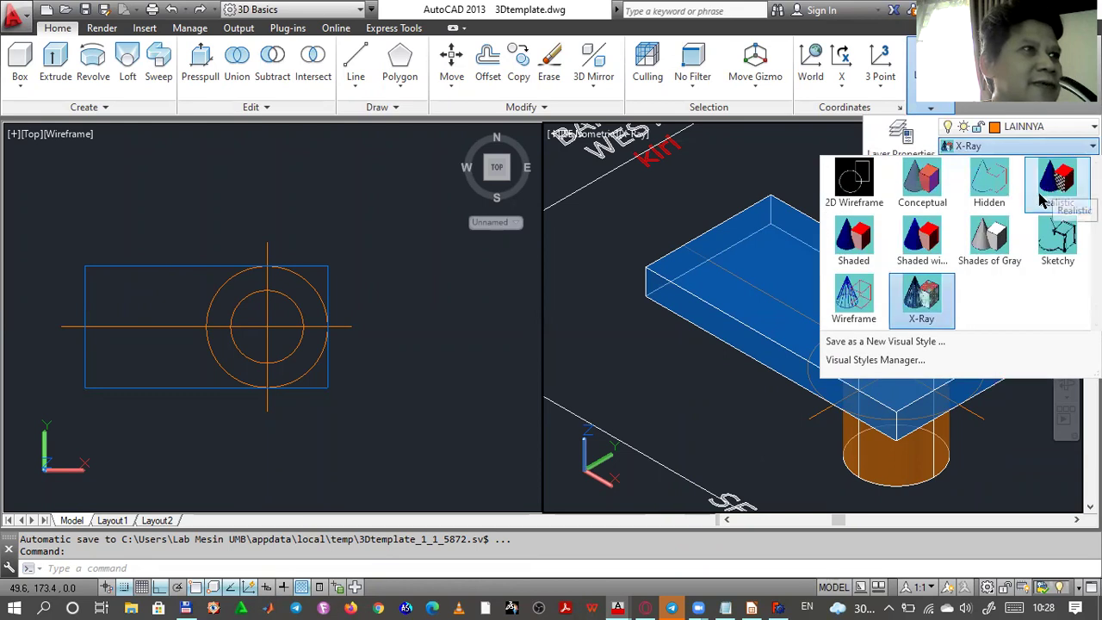
{"action": "left_click", "coordinate": [922, 182]}
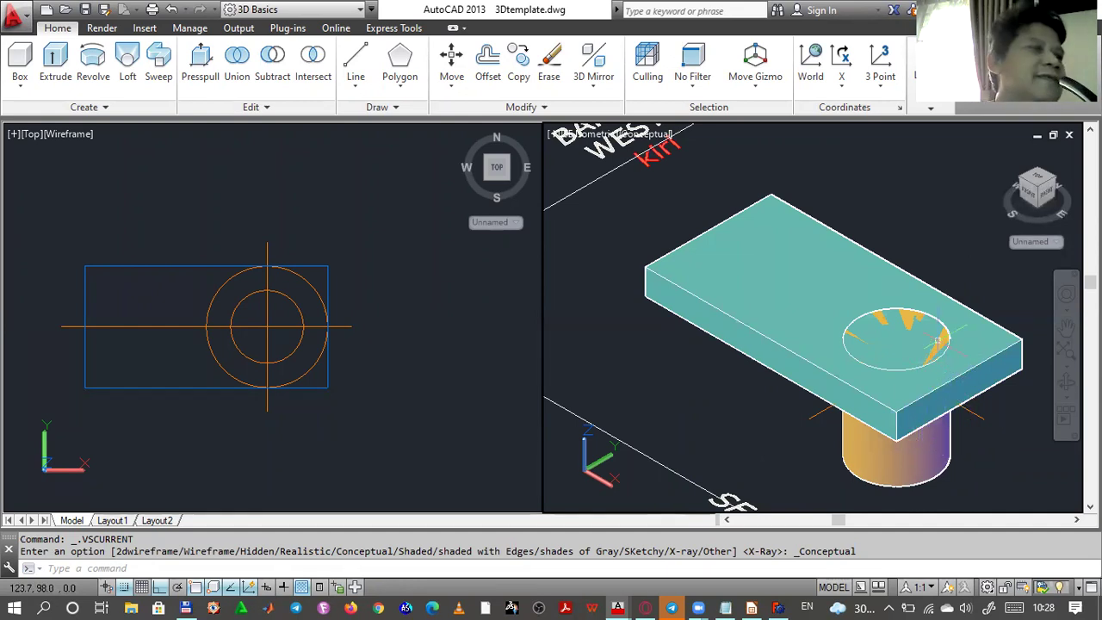
{"action": "left_click", "coordinate": [930, 110]}
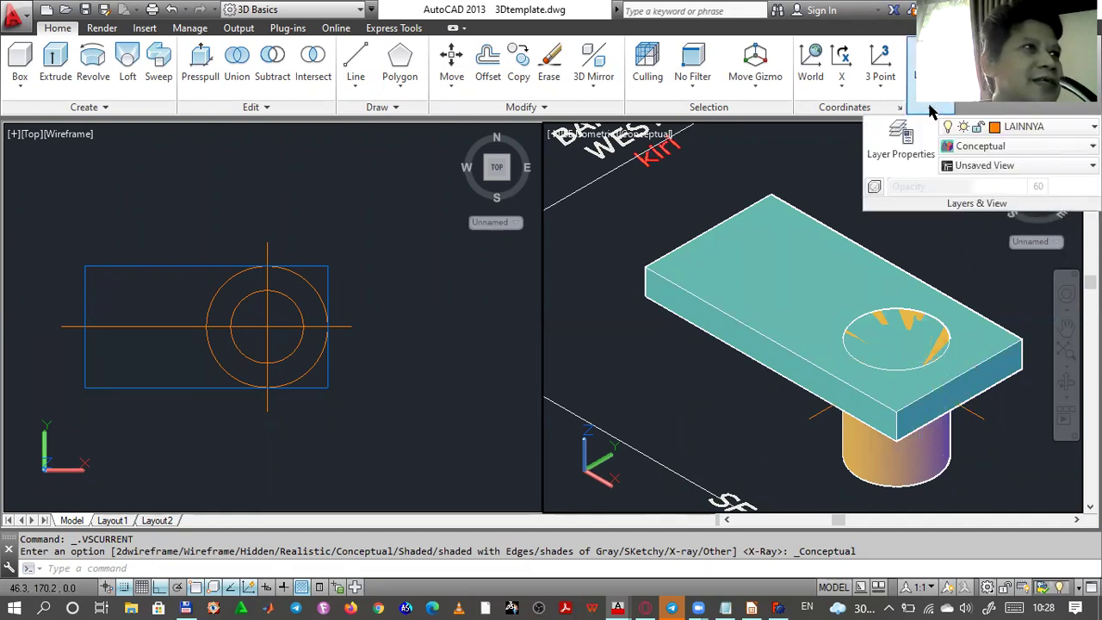
{"action": "left_click", "coordinate": [1056, 146]}
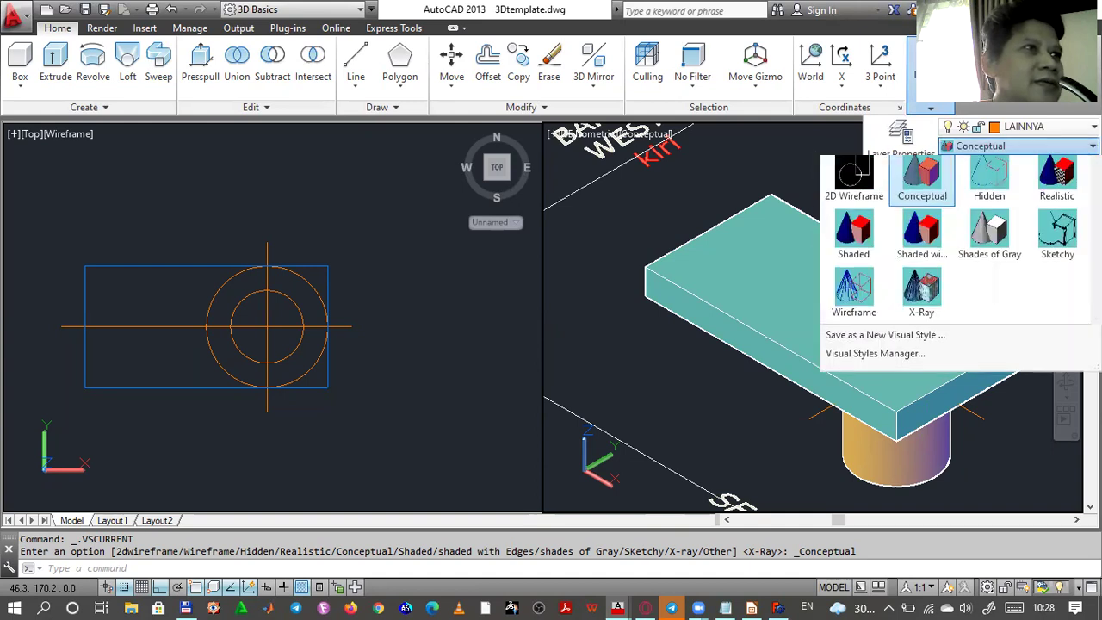
{"action": "left_click", "coordinate": [929, 295]}
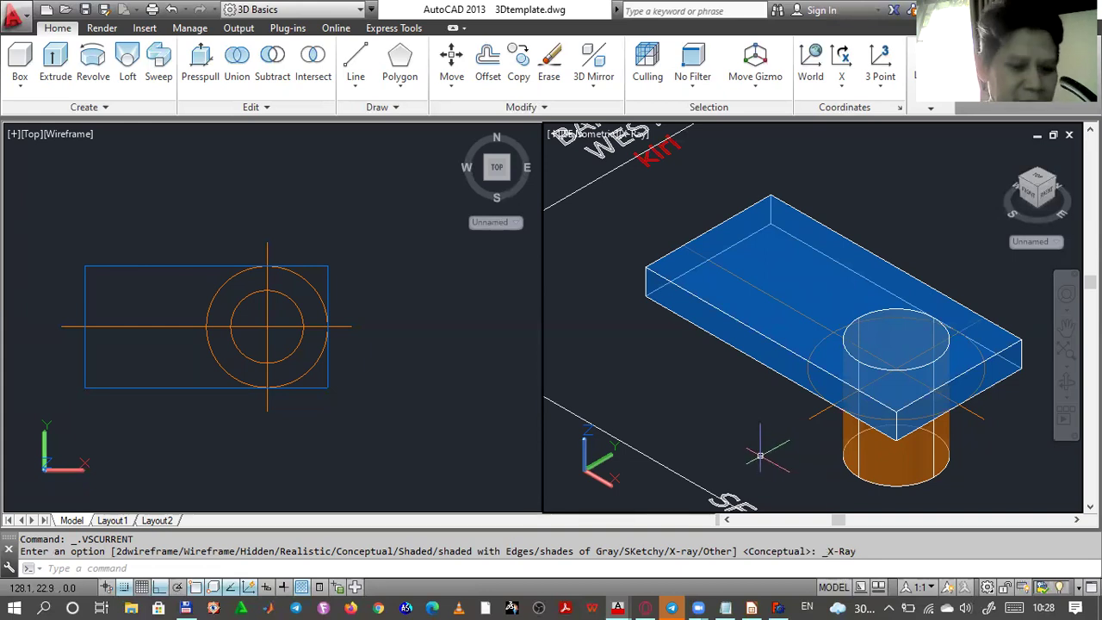
- Move the extruded cylinder straight up 10 units along +Z with ortho on
{"action": "type", "text": "m"}
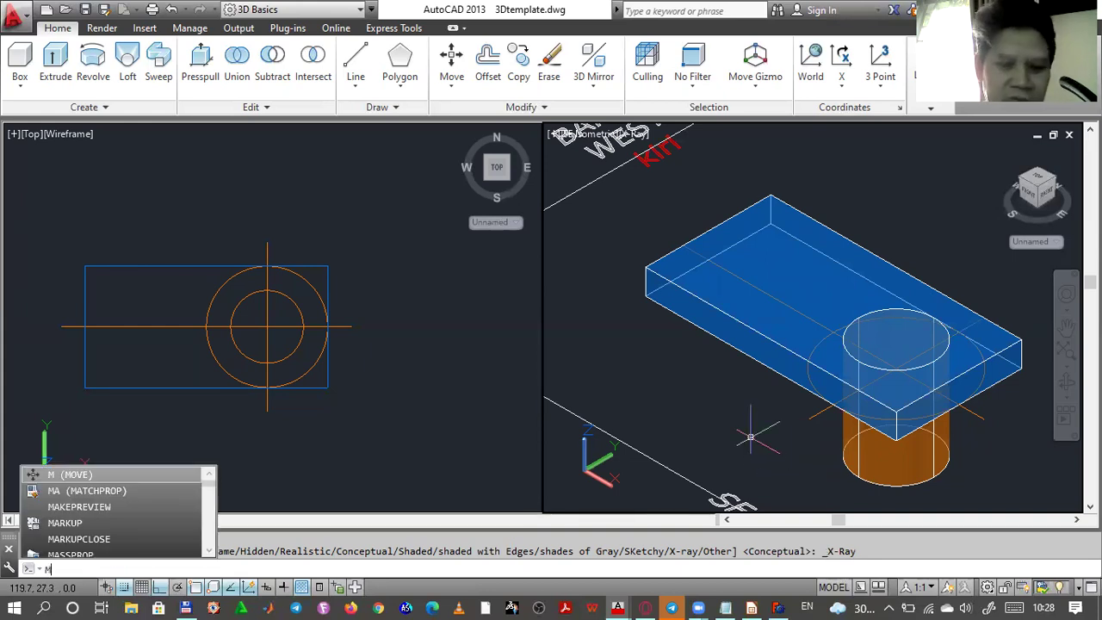
{"action": "key", "text": "Return"}
{"action": "left_click", "coordinate": [872, 467]}
{"action": "key", "text": "Return"}
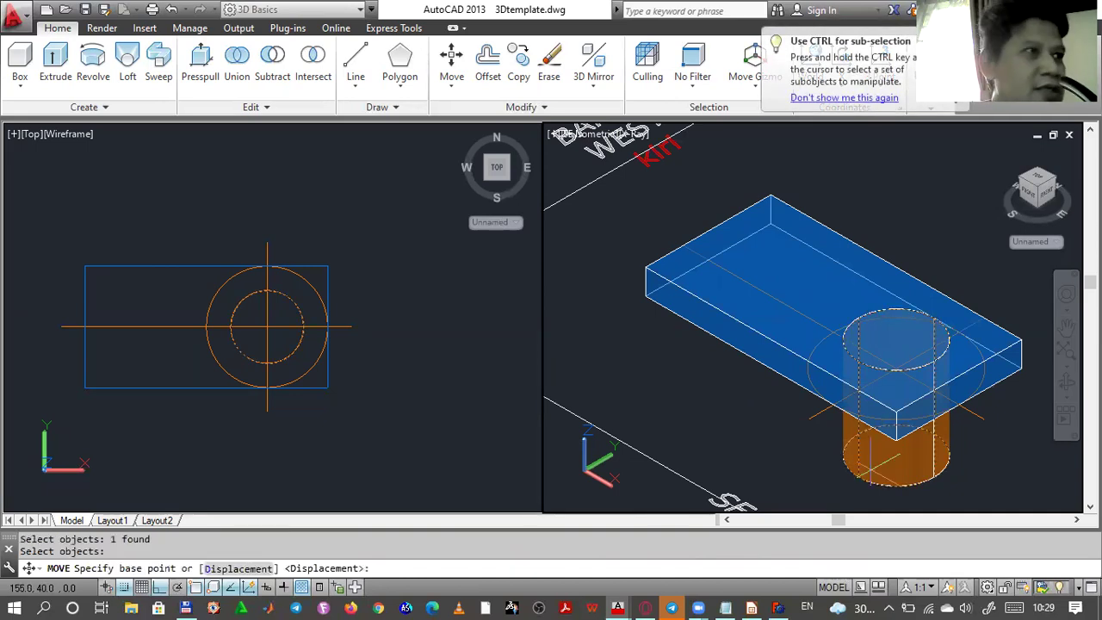
{"action": "left_click", "coordinate": [757, 463]}
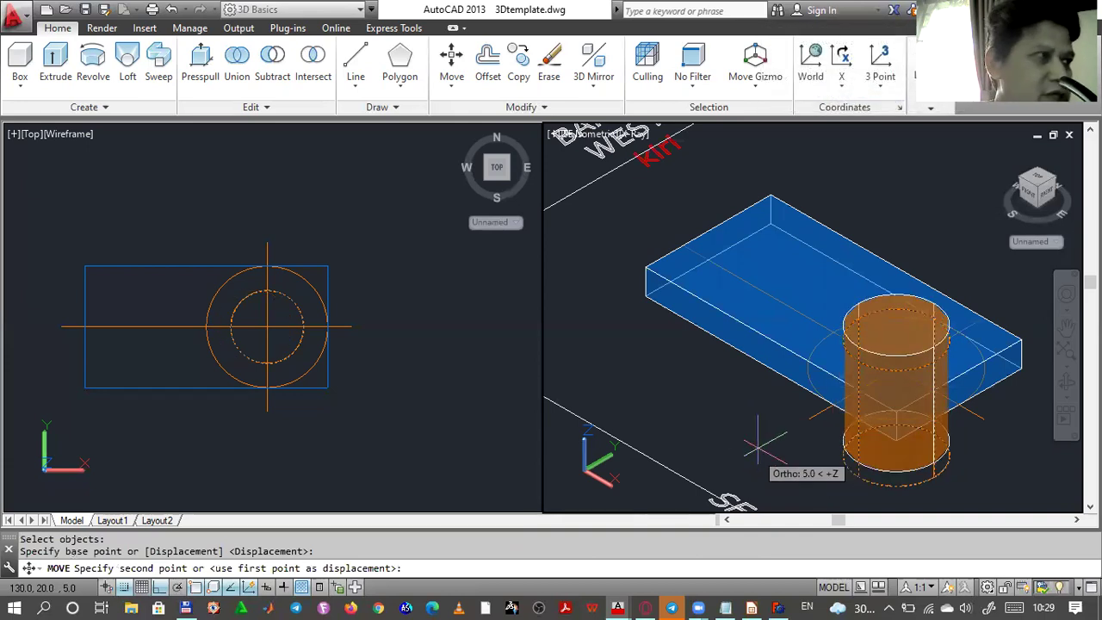
{"action": "key", "text": "F8"}
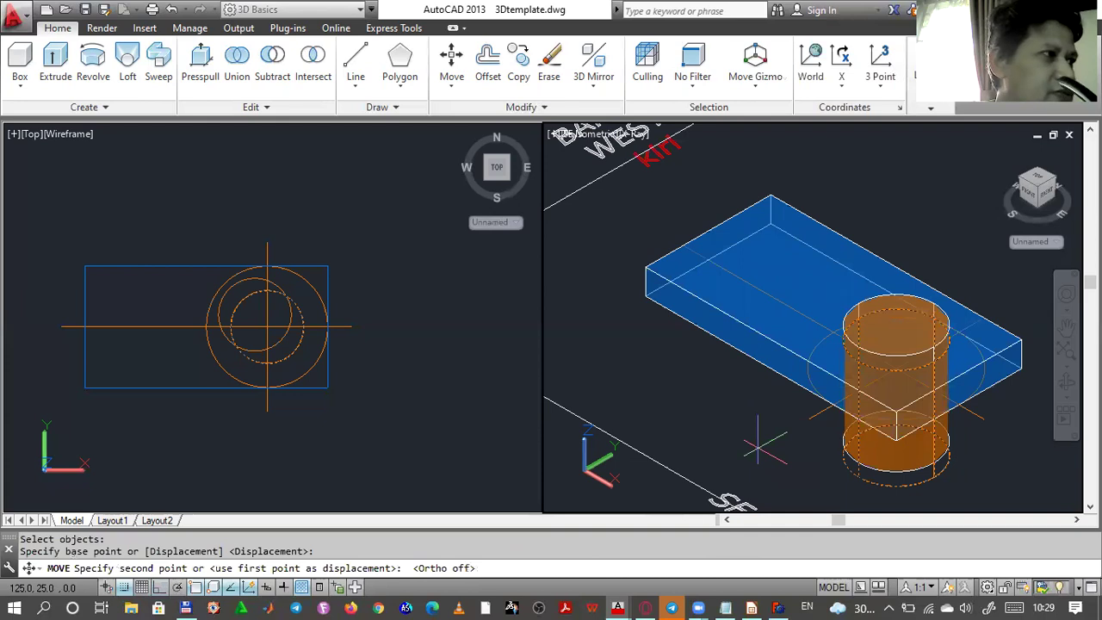
{"action": "key", "text": "F8"}
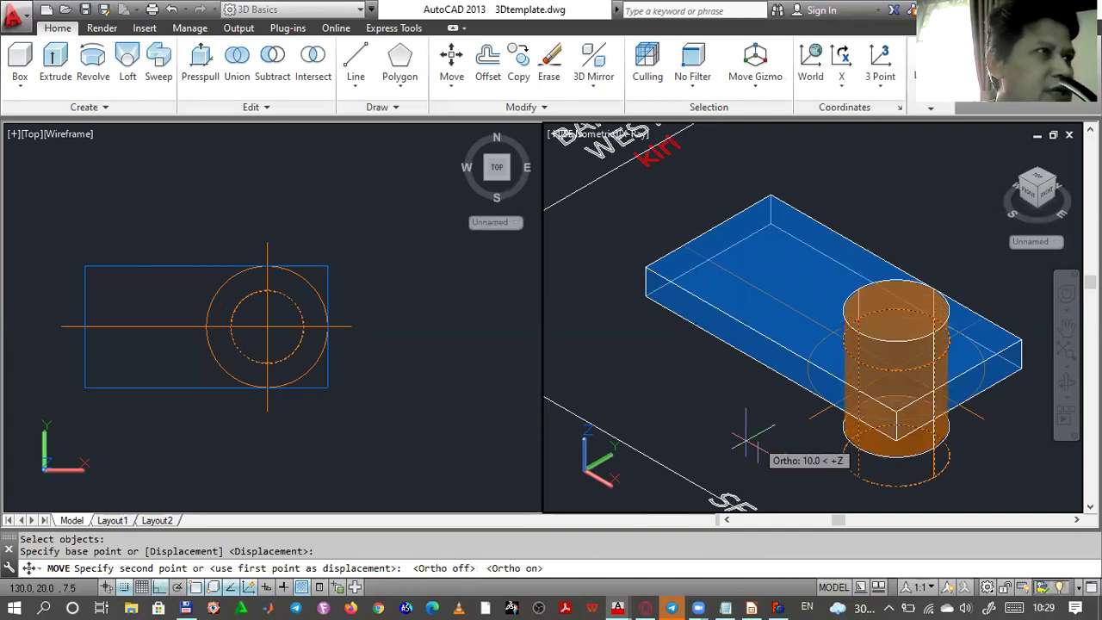
{"action": "left_click", "coordinate": [755, 433]}
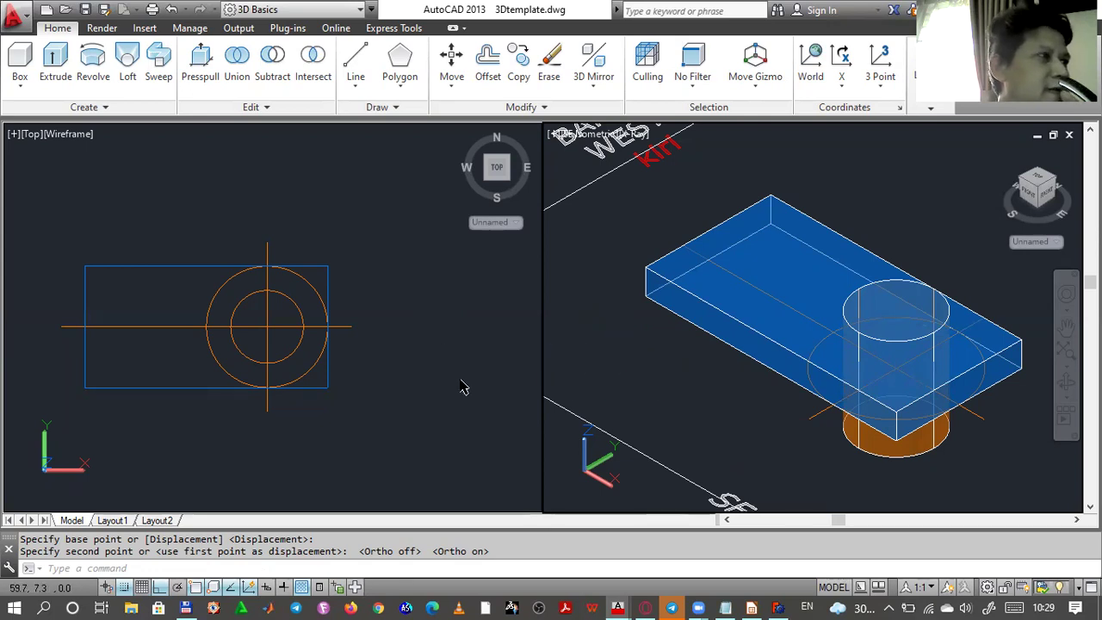
- Split the model display into three viewports using the Three: Right configuration
{"action": "left_click", "coordinate": [429, 380]}
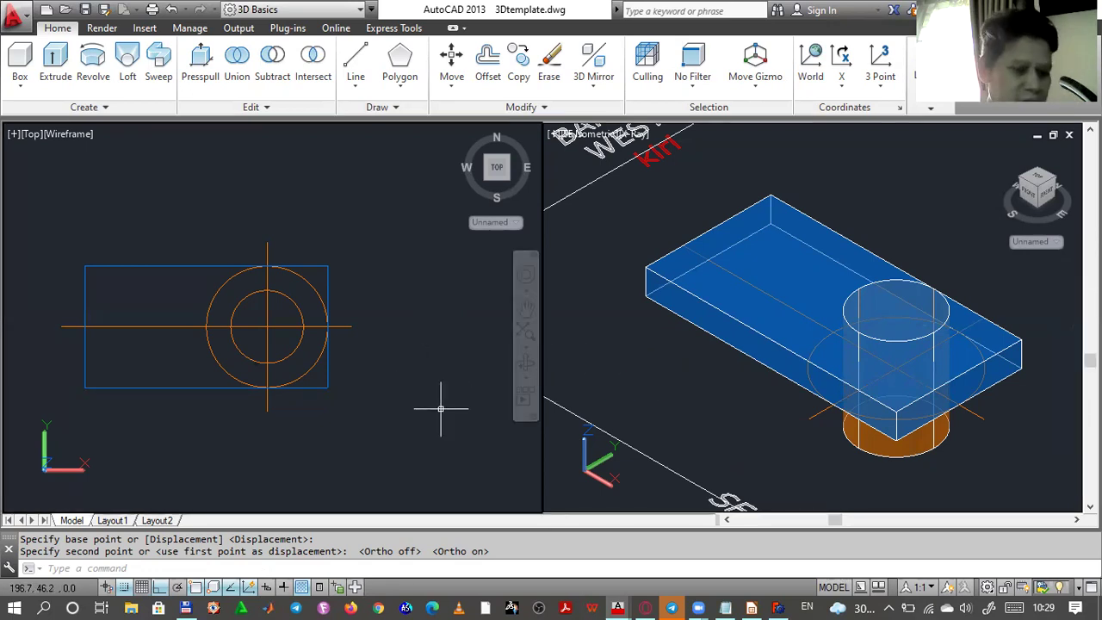
{"action": "type", "text": "vi"}
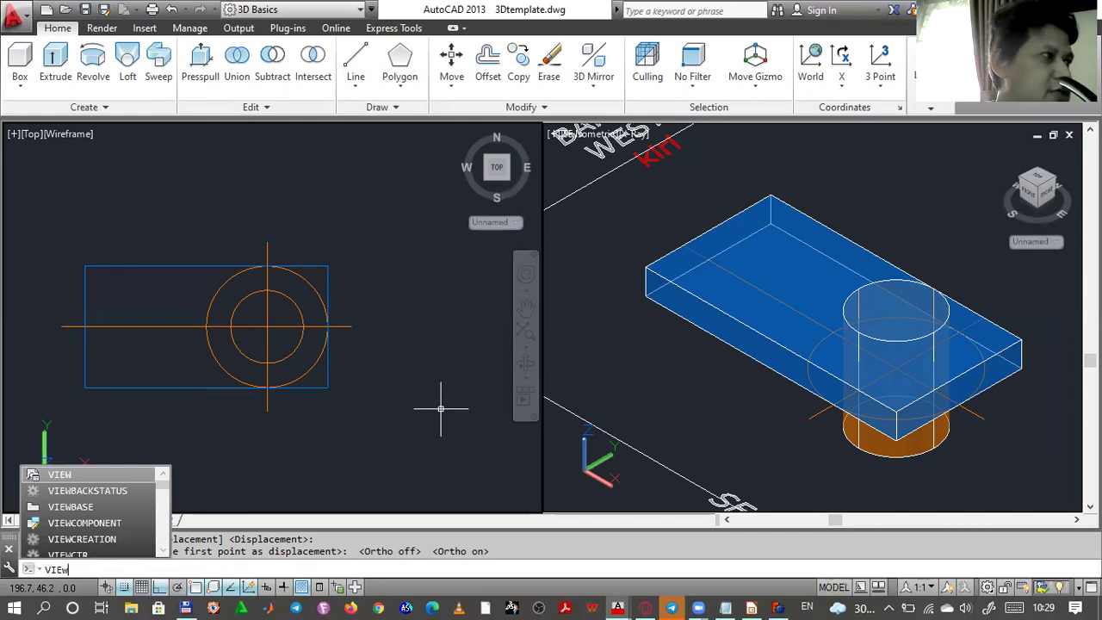
{"action": "type", "text": "ew"}
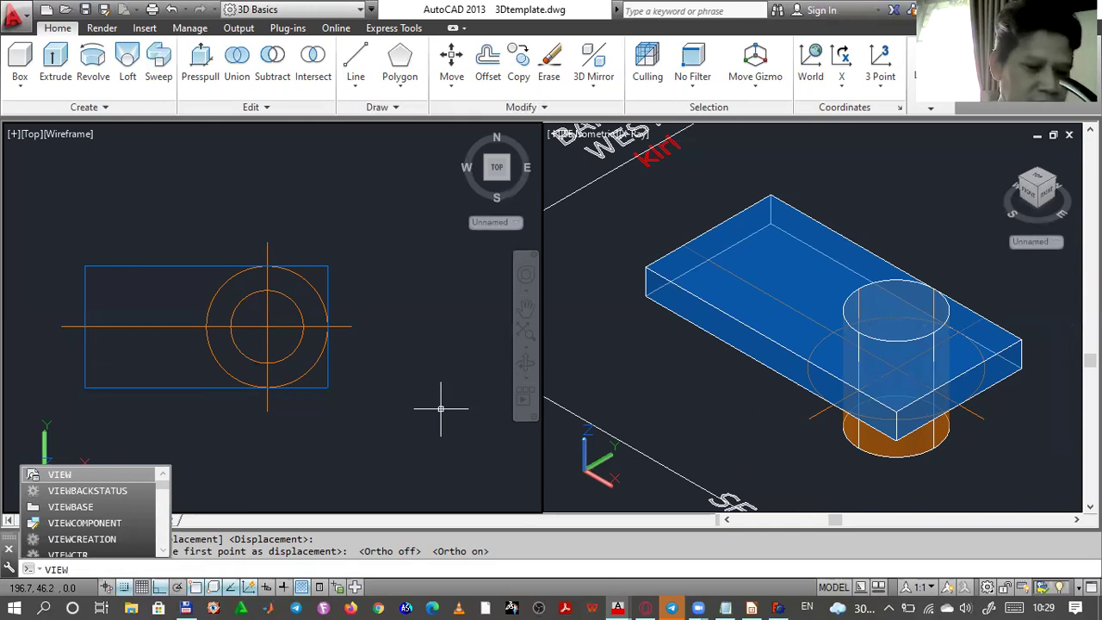
{"action": "type", "text": "p"}
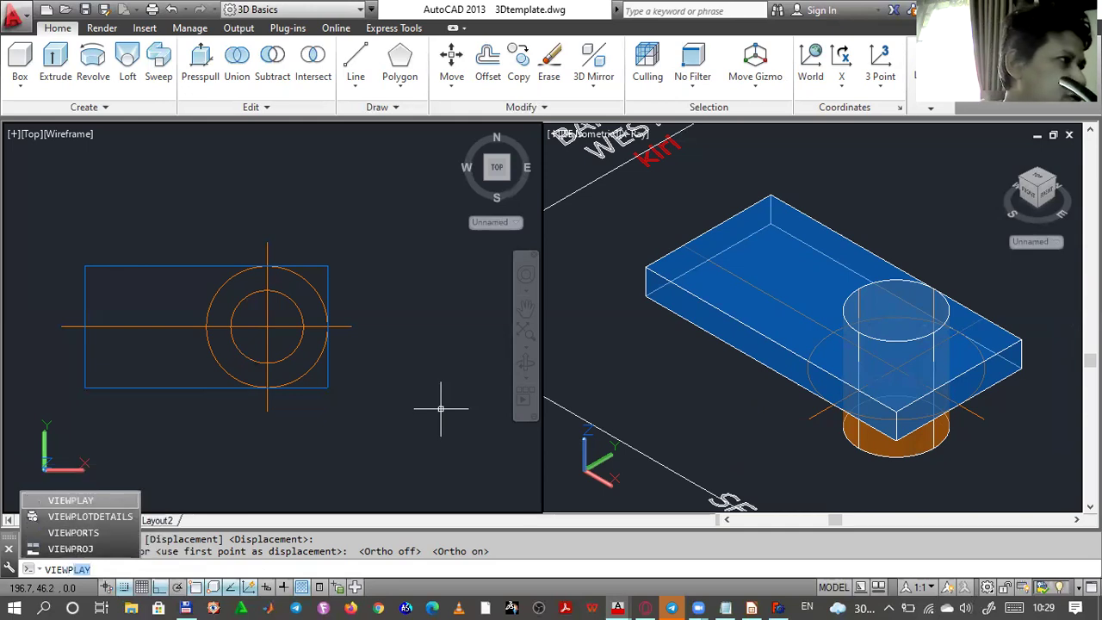
{"action": "left_click", "coordinate": [86, 534]}
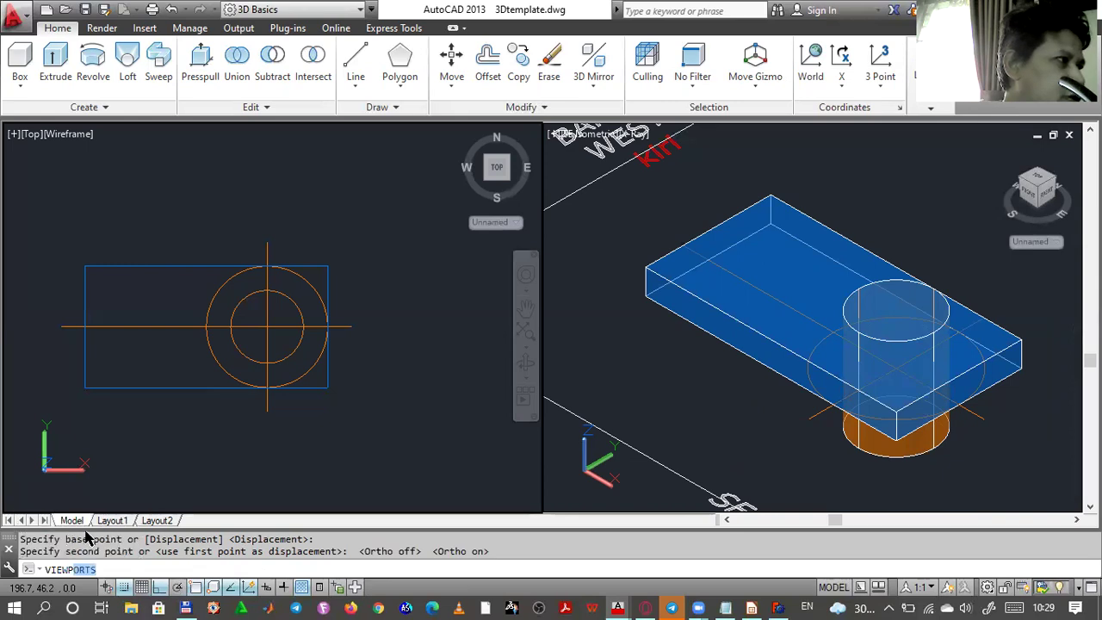
{"action": "left_click", "coordinate": [376, 263]}
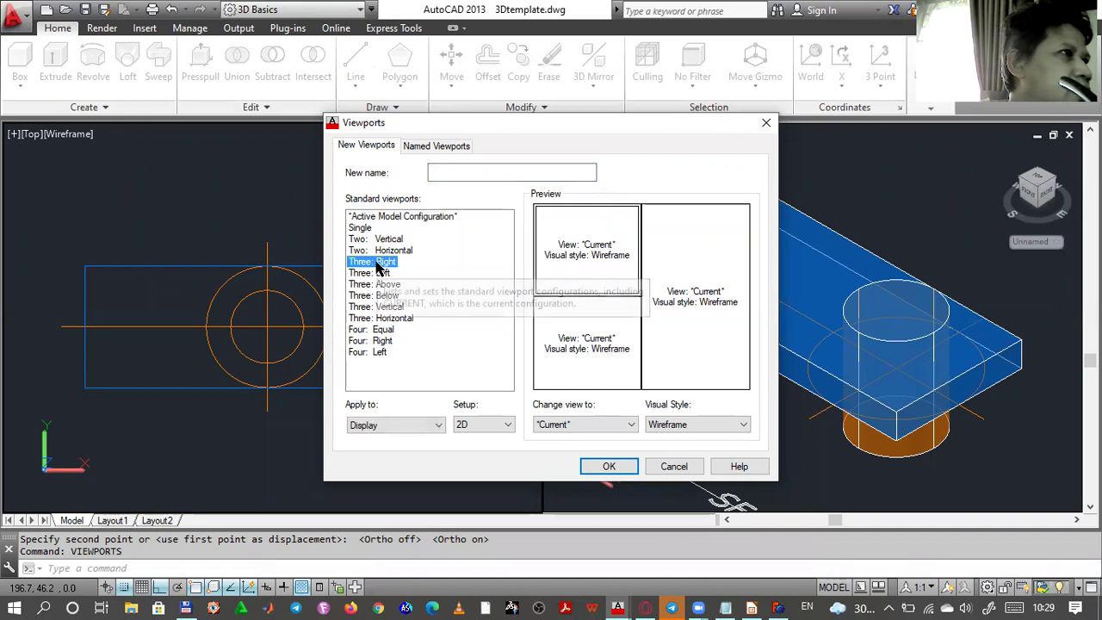
{"action": "left_click", "coordinate": [609, 466]}
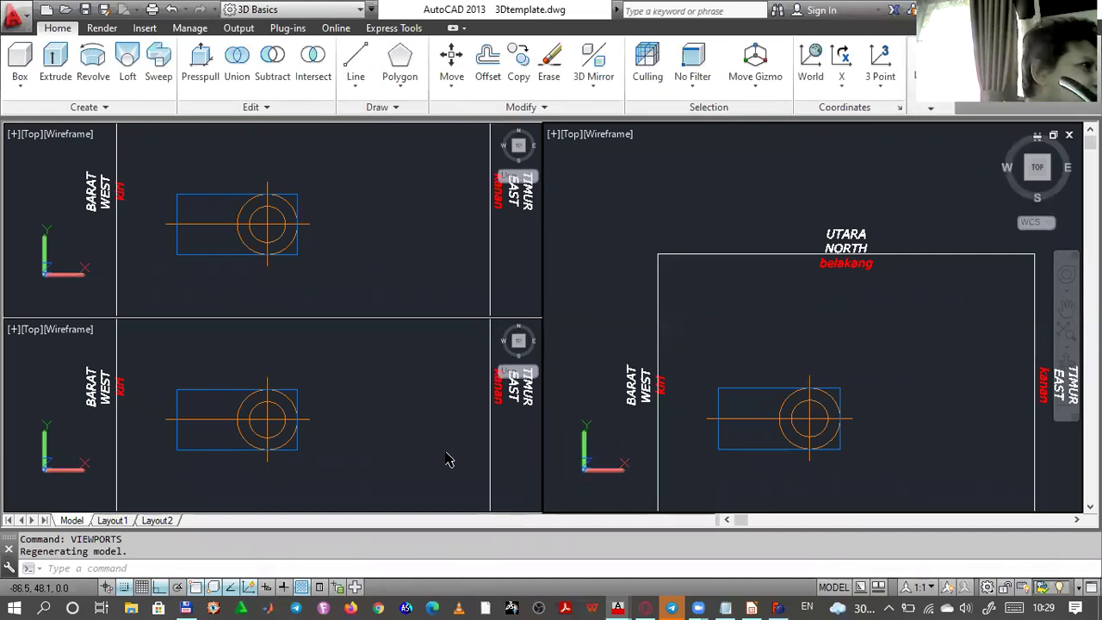
- Change the upper small viewport to the Front view, framed closely on the box and cylinder
{"action": "left_click", "coordinate": [348, 274]}
{"action": "scroll", "coordinate": [347, 270], "scroll_direction": "up", "scroll_amount": 2}
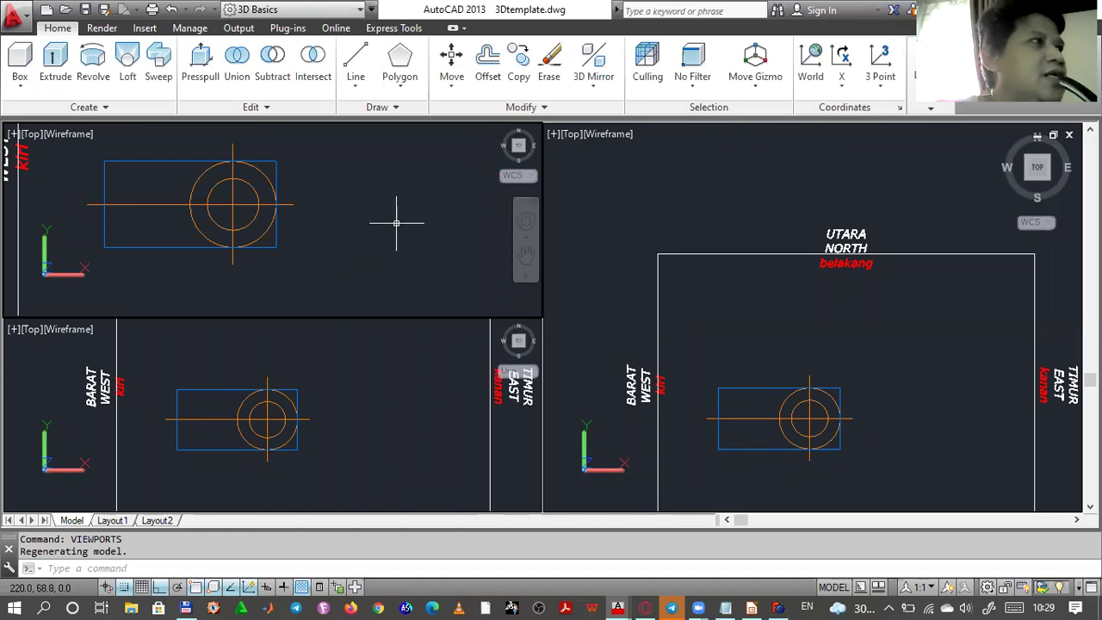
{"action": "left_click", "coordinate": [517, 167]}
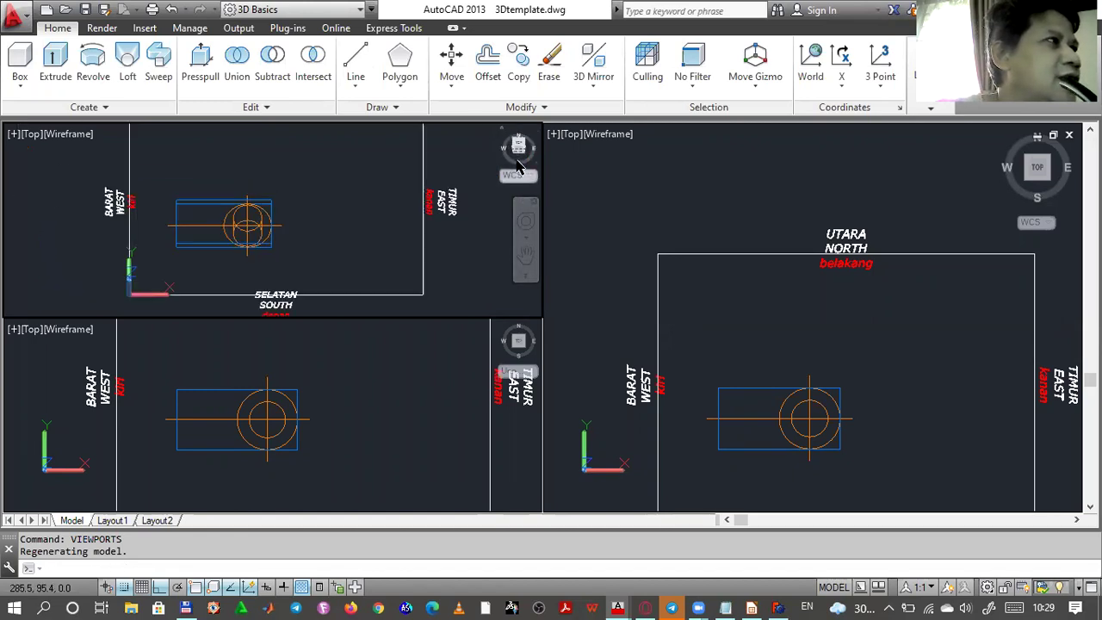
{"action": "scroll", "coordinate": [262, 255], "scroll_direction": "up", "scroll_amount": 1}
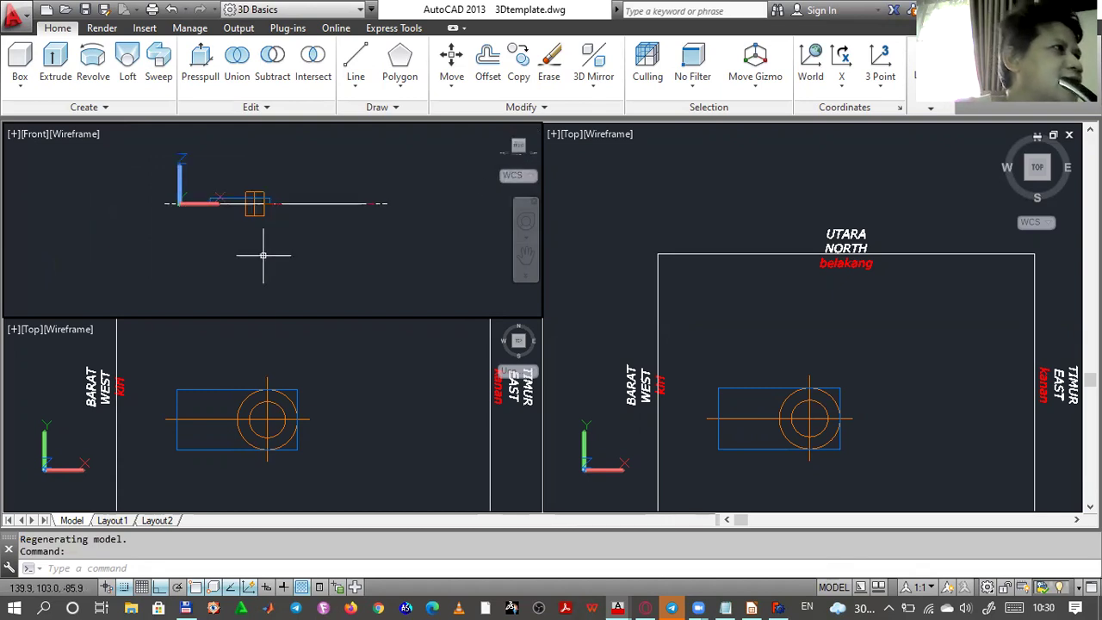
{"action": "scroll", "coordinate": [272, 241], "scroll_direction": "up", "scroll_amount": 2}
{"action": "middle_click_drag", "start_coordinate": [284, 246], "coordinate": [299, 294]}
{"action": "scroll", "coordinate": [305, 234], "scroll_direction": "up", "scroll_amount": 3}
{"action": "middle_click_drag", "start_coordinate": [302, 233], "coordinate": [392, 281]}
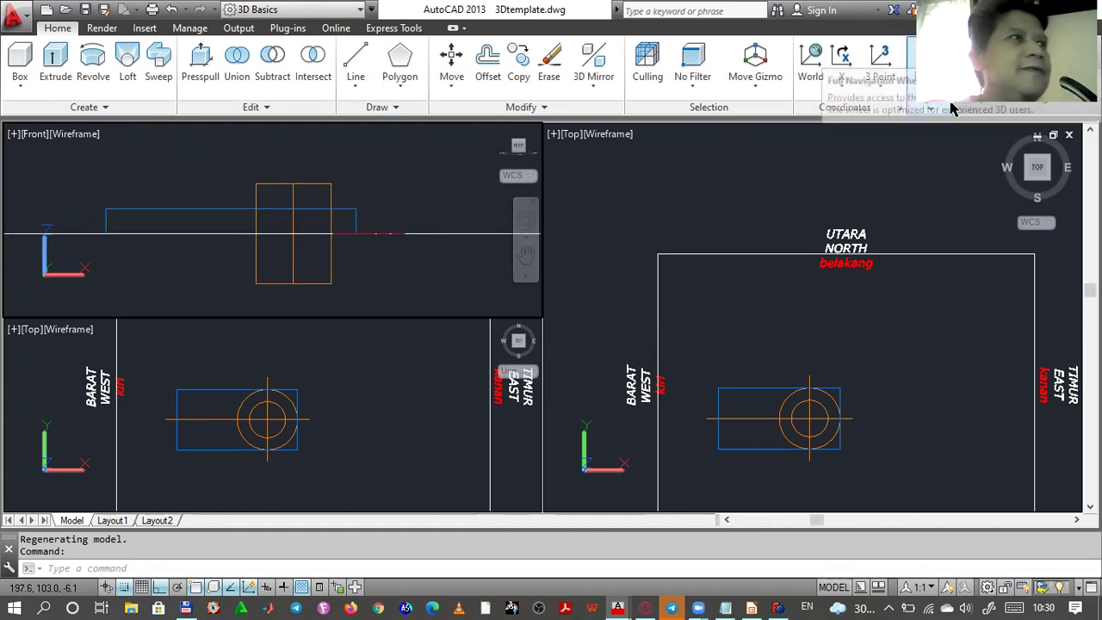
- Display the Front view viewport in the Conceptual visual style
{"action": "mouse_move", "coordinate": [934, 110]}
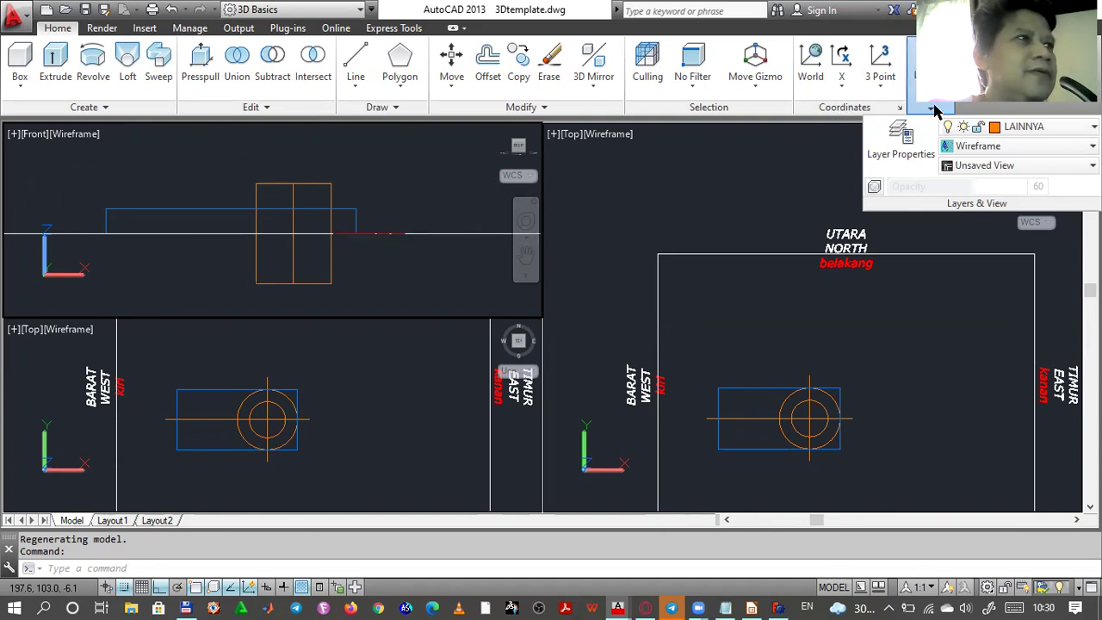
{"action": "left_click", "coordinate": [990, 146]}
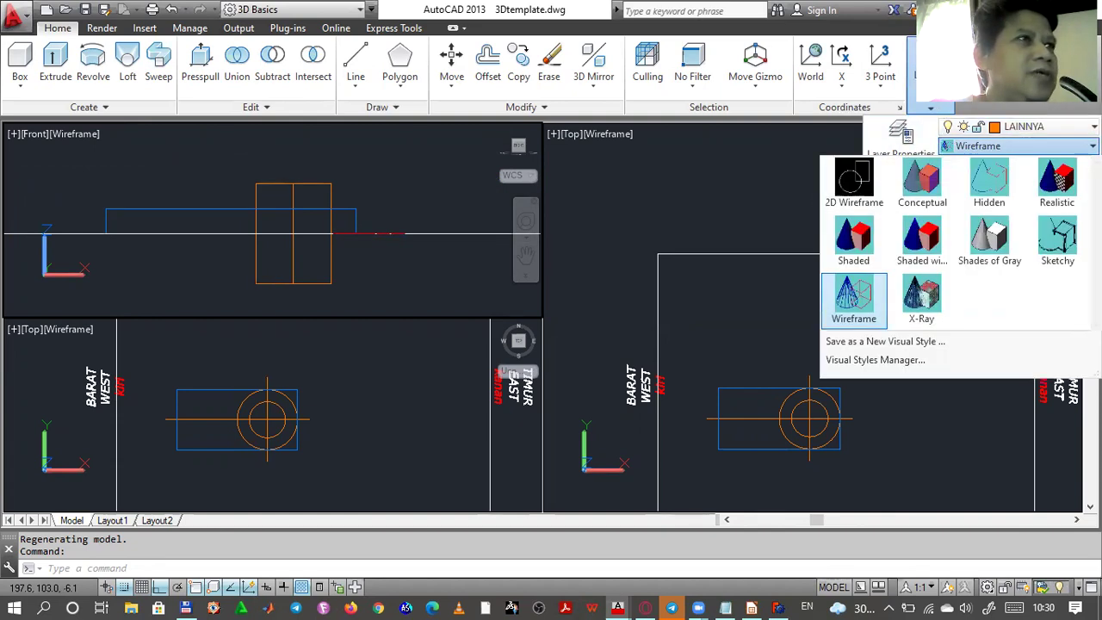
{"action": "left_click", "coordinate": [913, 188]}
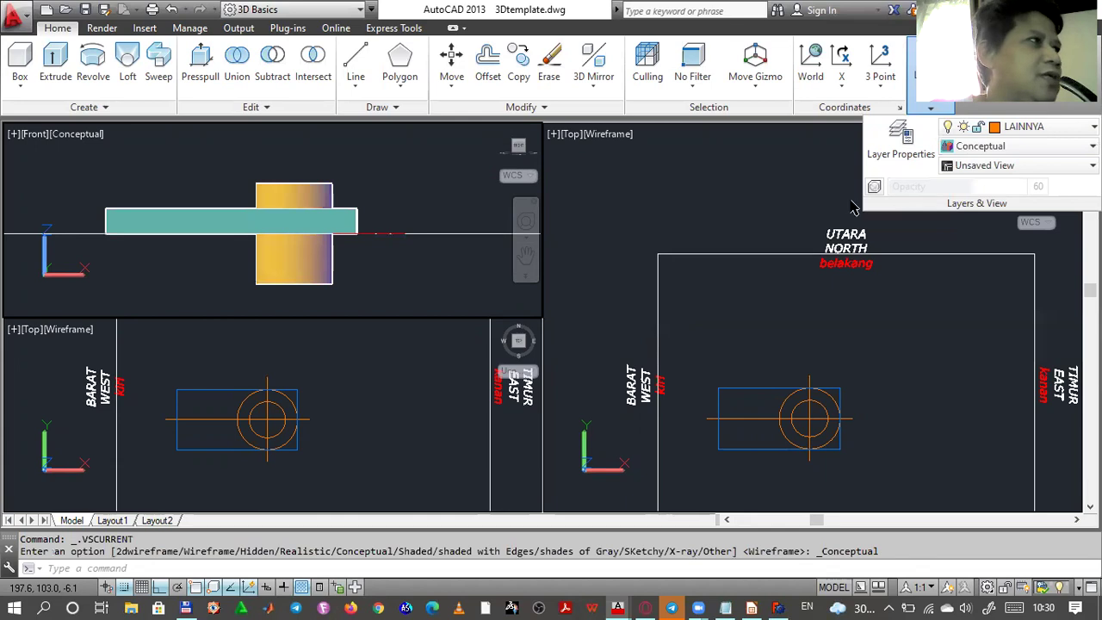
{"action": "left_click", "coordinate": [405, 181]}
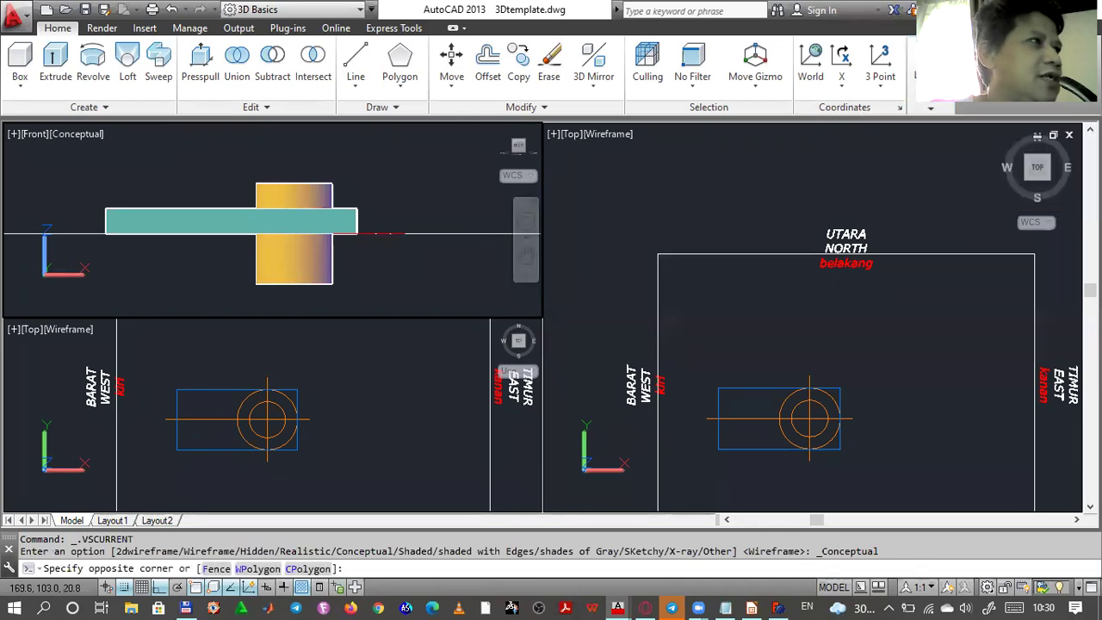
- Change the large viewport to the SE Isometric view, framed closely on the box and cylinder
{"action": "left_click", "coordinate": [788, 350]}
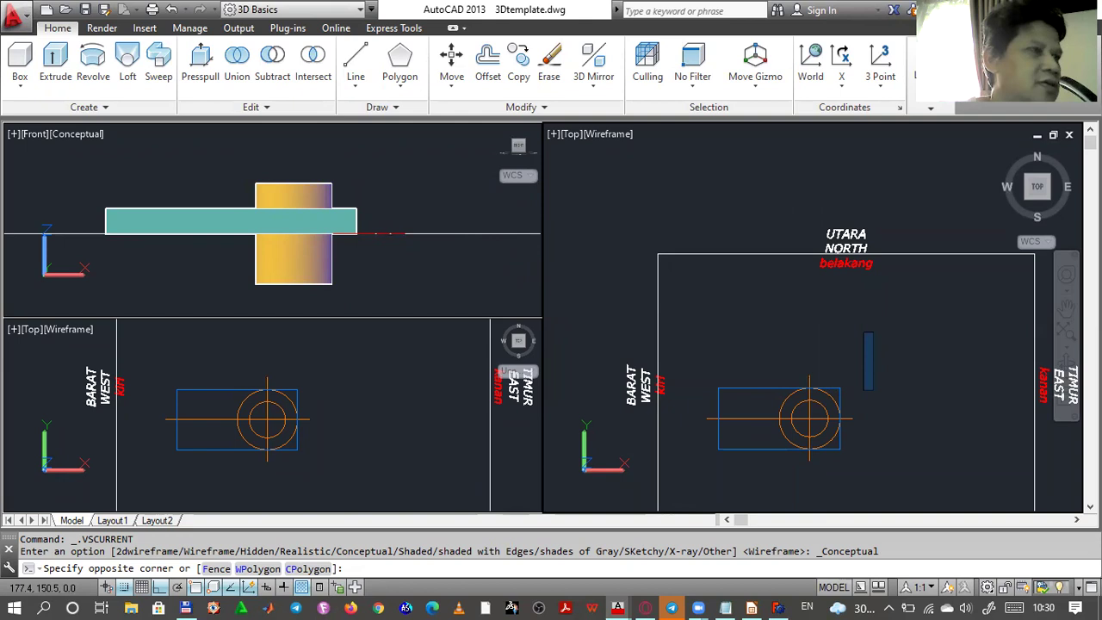
{"action": "key", "text": "Escape"}
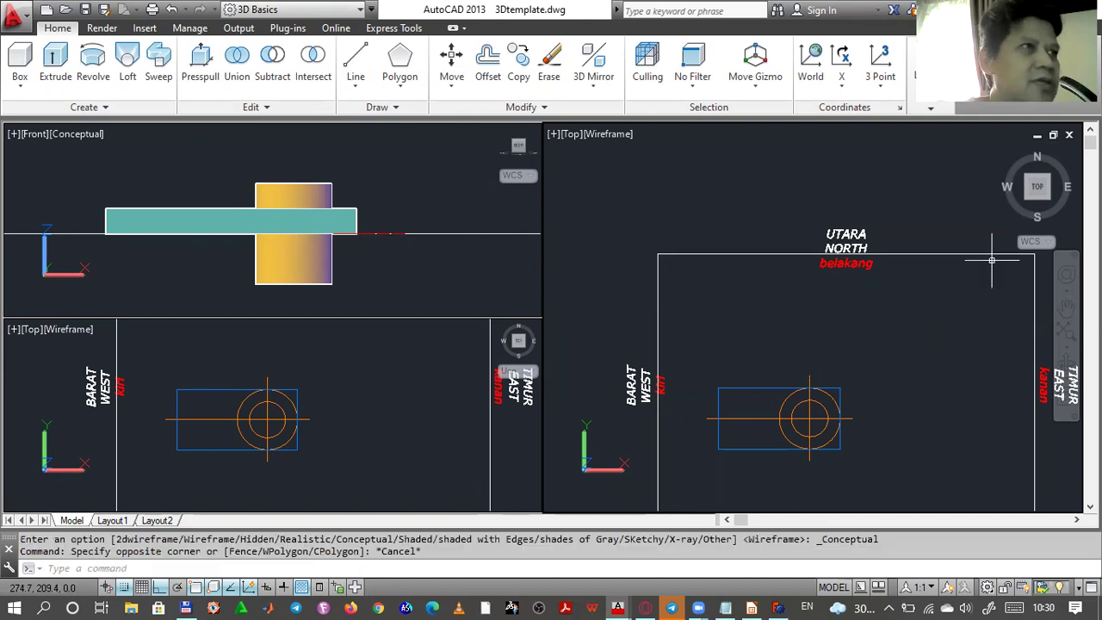
{"action": "left_click", "coordinate": [1048, 202]}
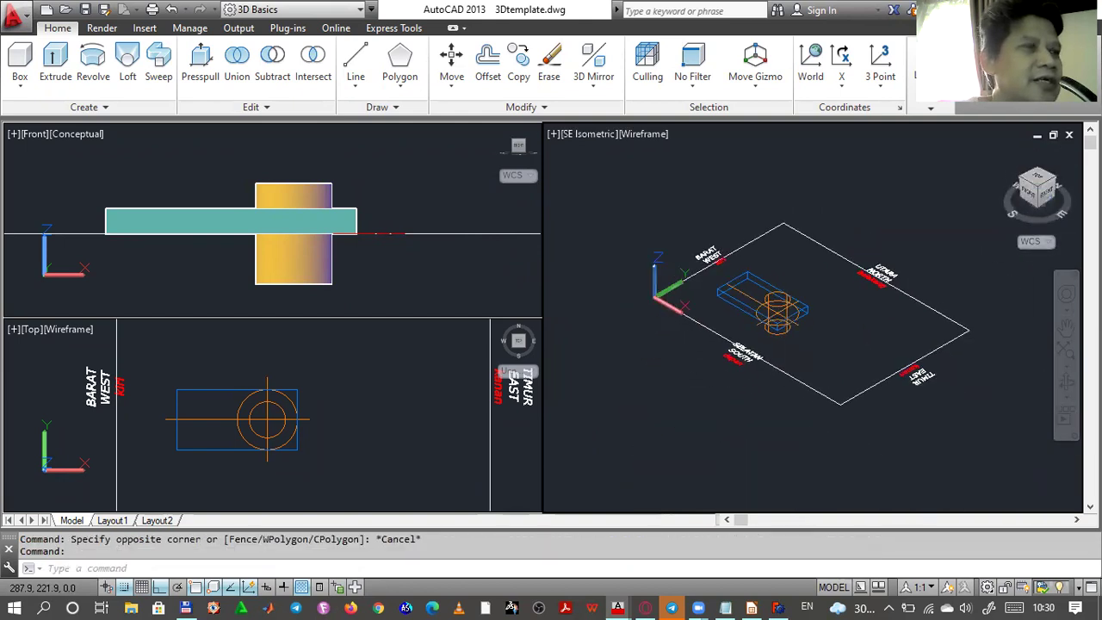
{"action": "middle_click_drag", "start_coordinate": [819, 338], "coordinate": [932, 427]}
{"action": "scroll", "coordinate": [909, 382], "scroll_direction": "up", "scroll_amount": 3}
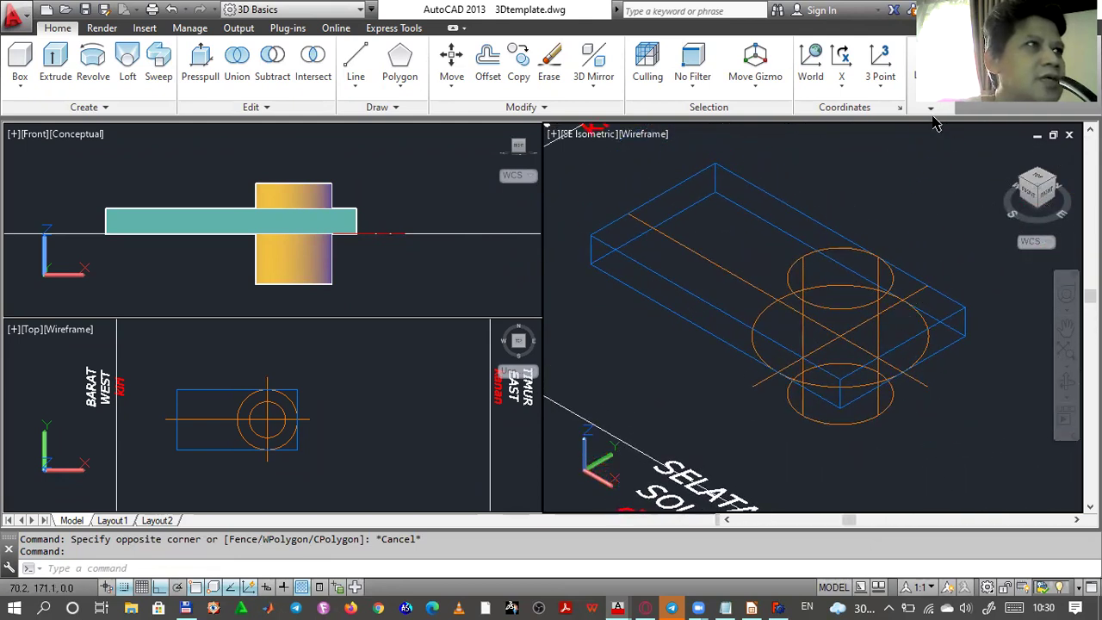
- Display the SE Isometric viewport in the X-Ray visual style
{"action": "mouse_move", "coordinate": [934, 110]}
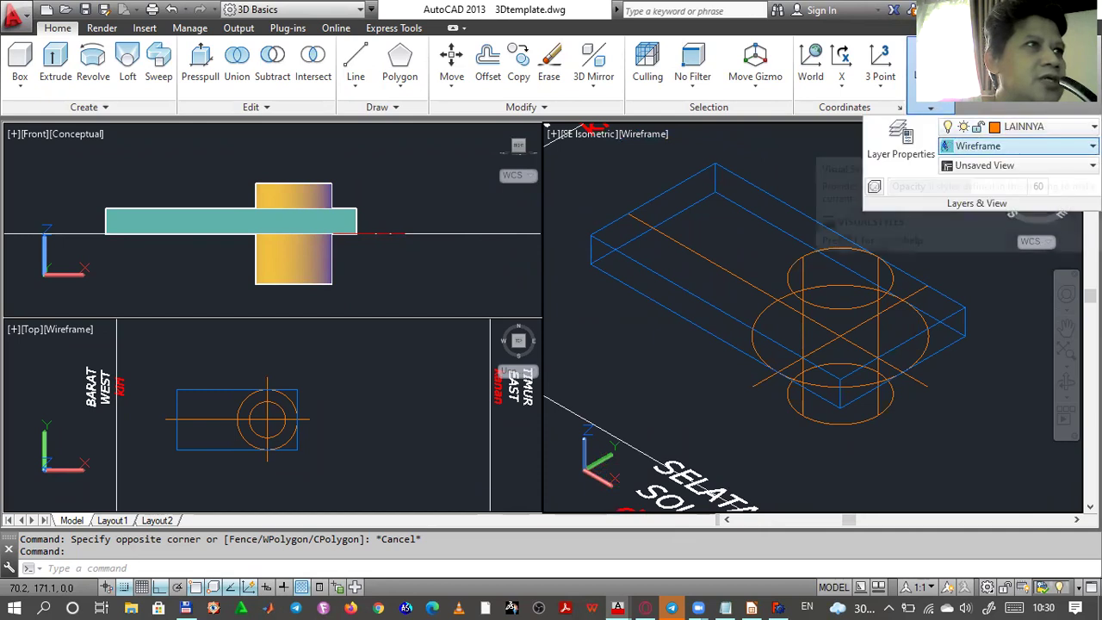
{"action": "left_click", "coordinate": [1015, 146]}
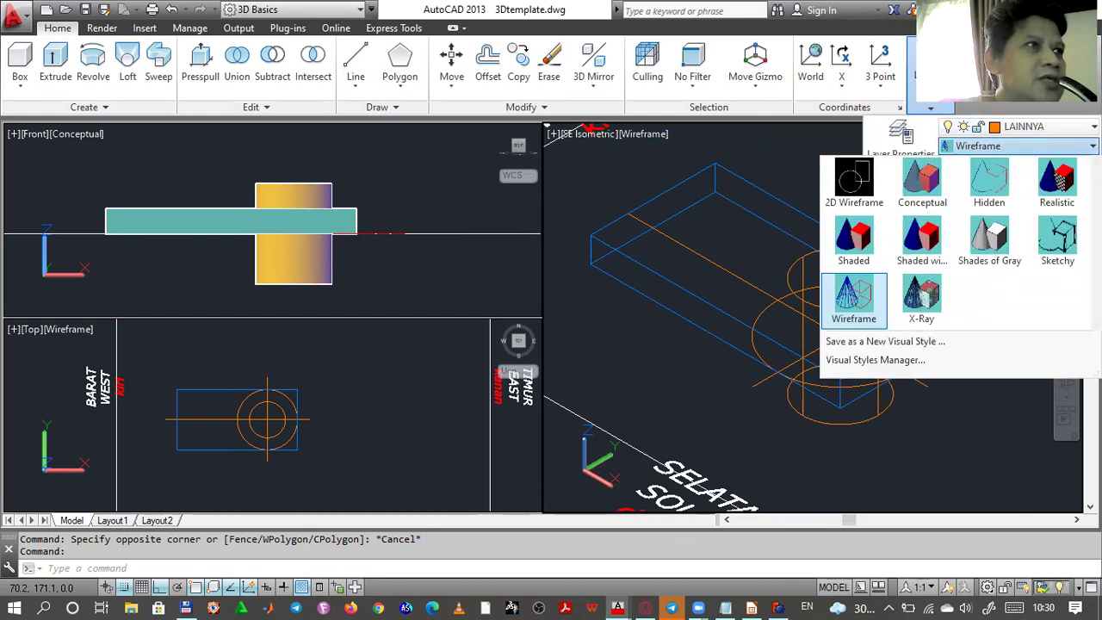
{"action": "left_click", "coordinate": [927, 300]}
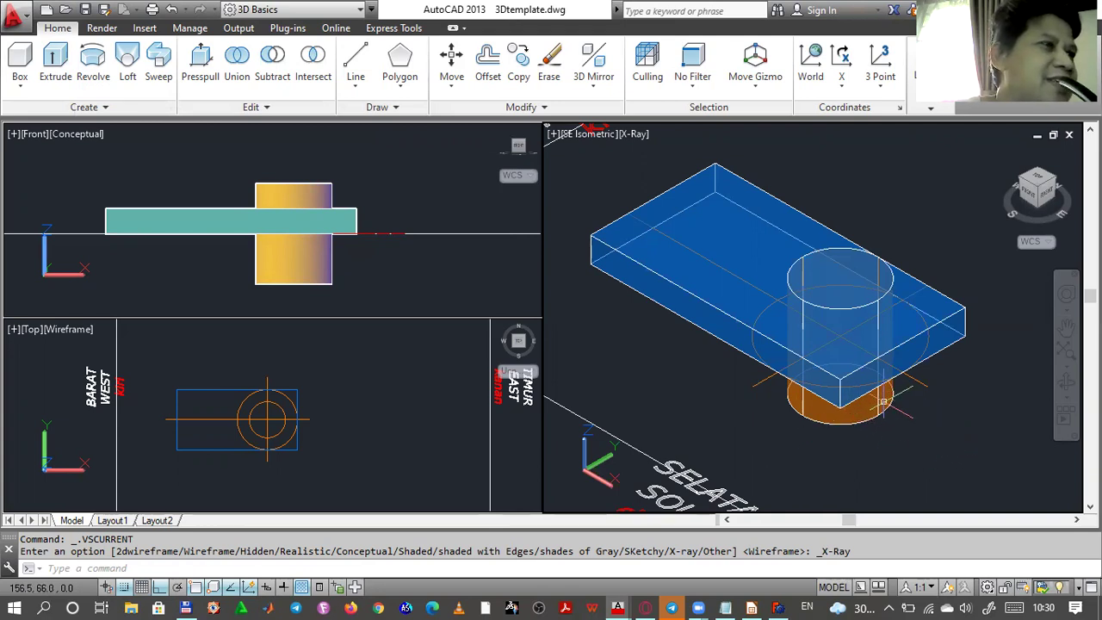
{"action": "left_click", "coordinate": [945, 437]}
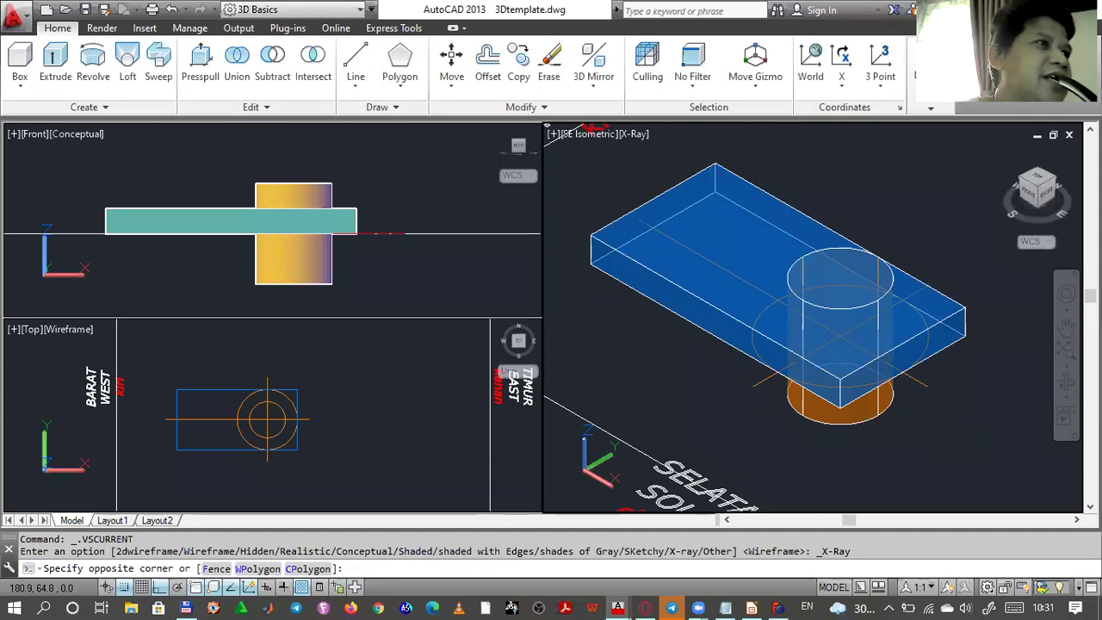
{"action": "left_click", "coordinate": [944, 434]}
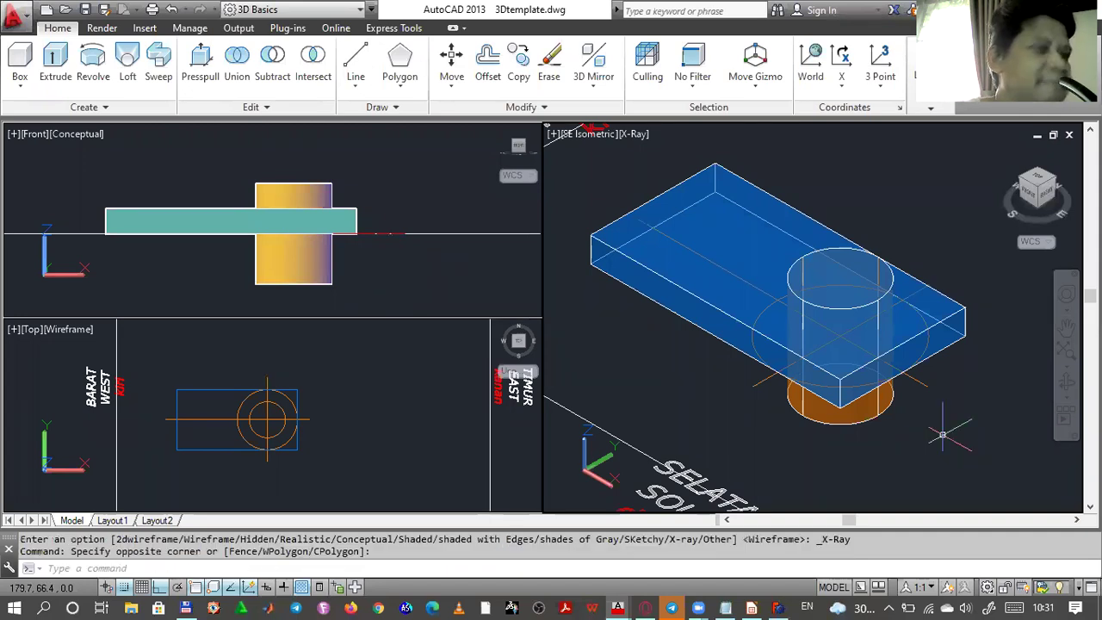
- Make BENDA the current layer in the layer properties and close the layer manager
{"action": "type", "text": "lay"}
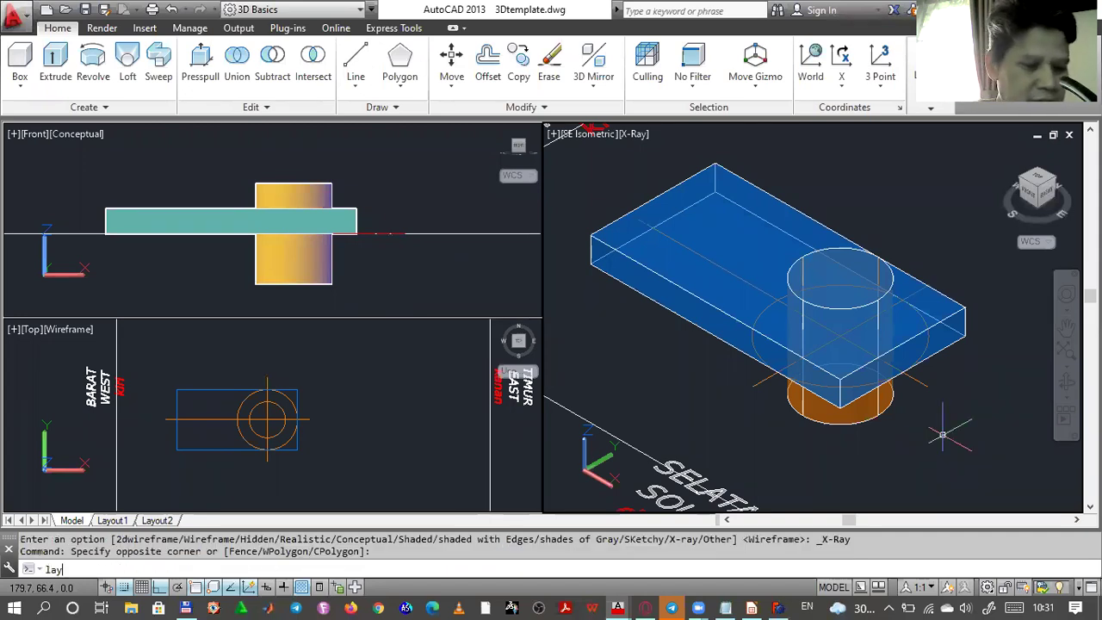
{"action": "key", "text": "Return"}
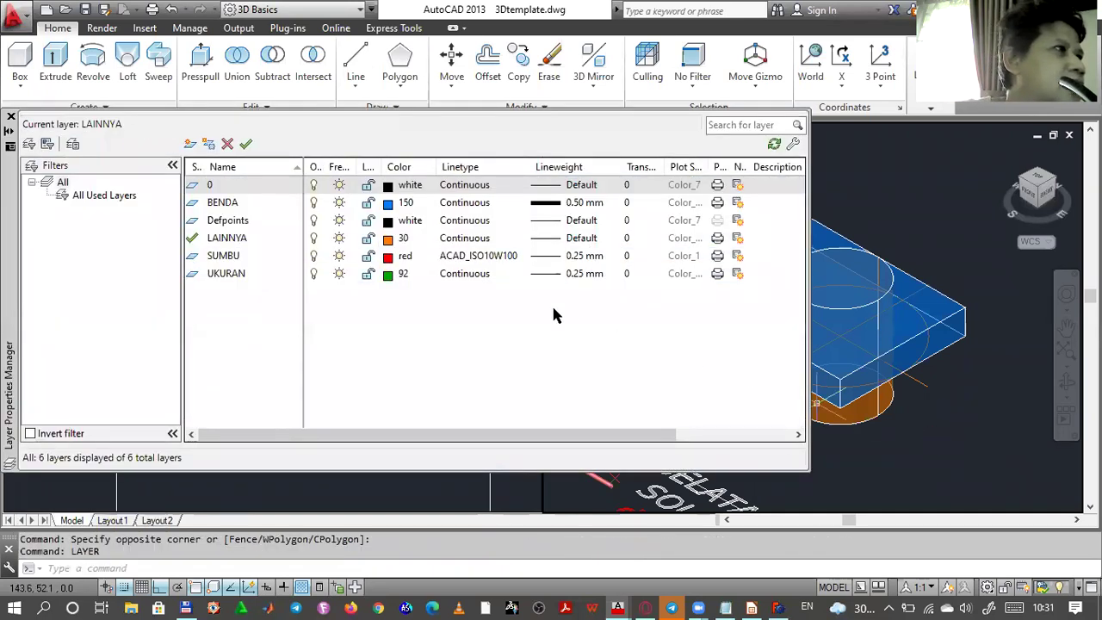
{"action": "left_click", "coordinate": [234, 205]}
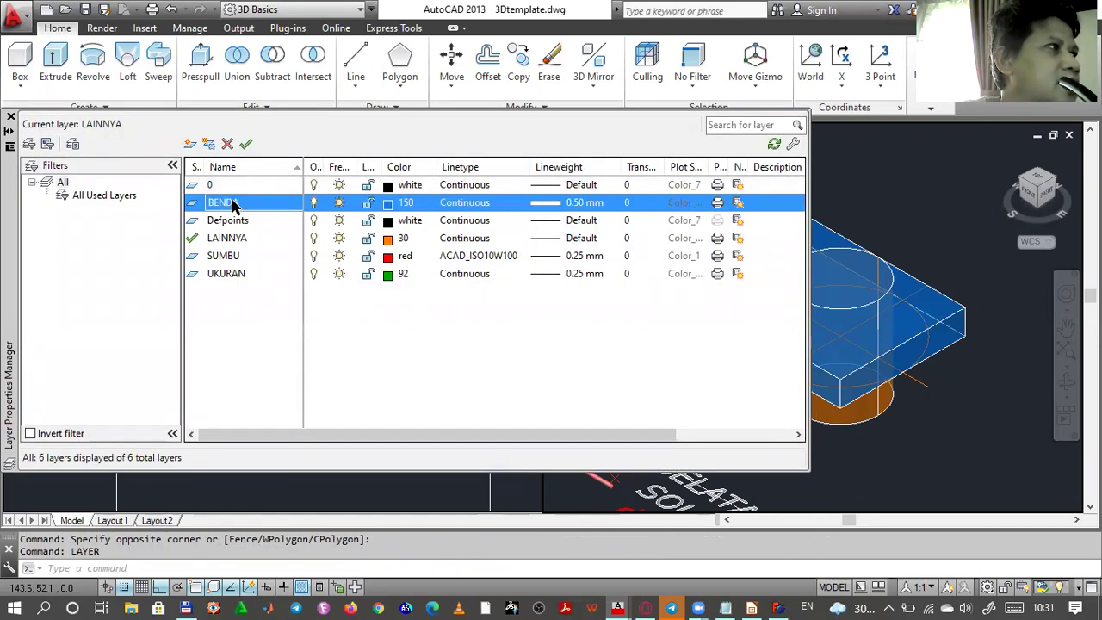
{"action": "left_click", "coordinate": [246, 144]}
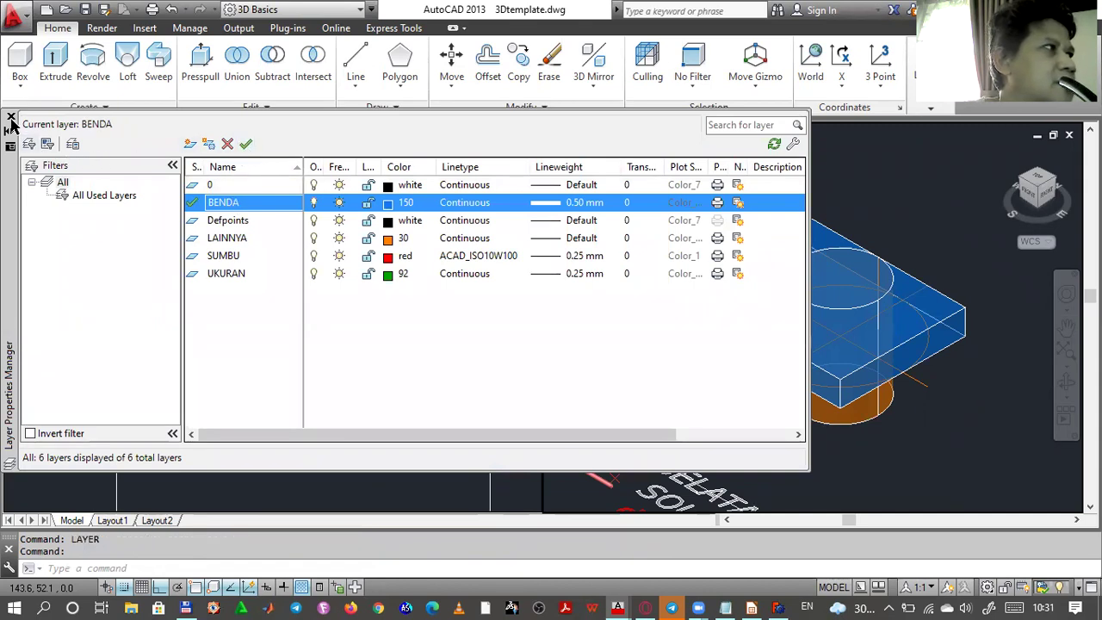
{"action": "left_click", "coordinate": [10, 117]}
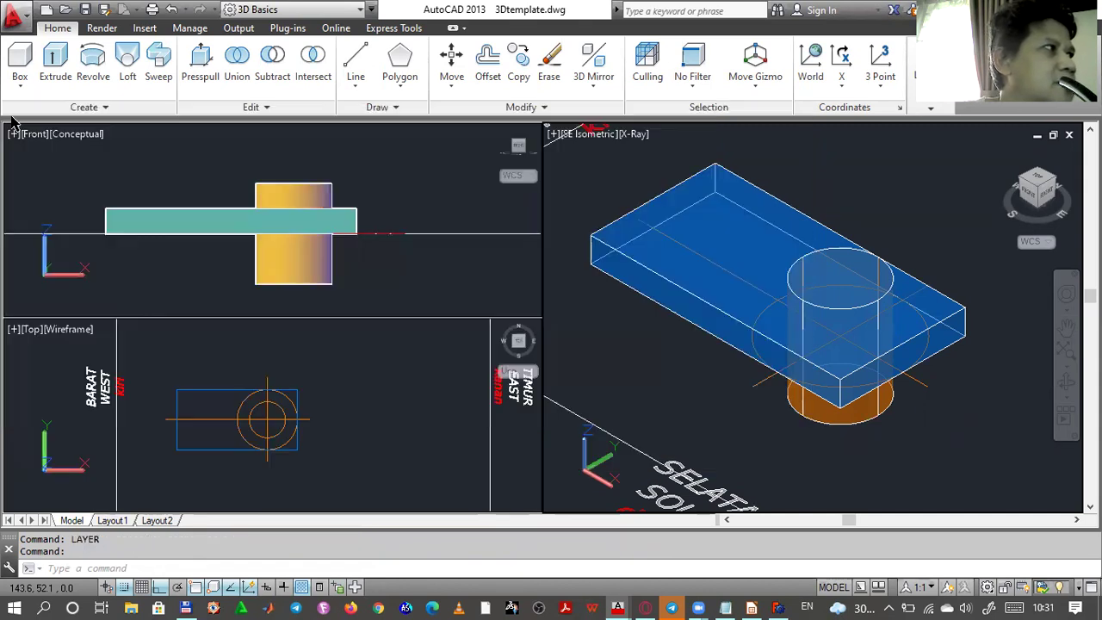
{"action": "left_click", "coordinate": [942, 447]}
{"action": "left_click", "coordinate": [912, 443]}
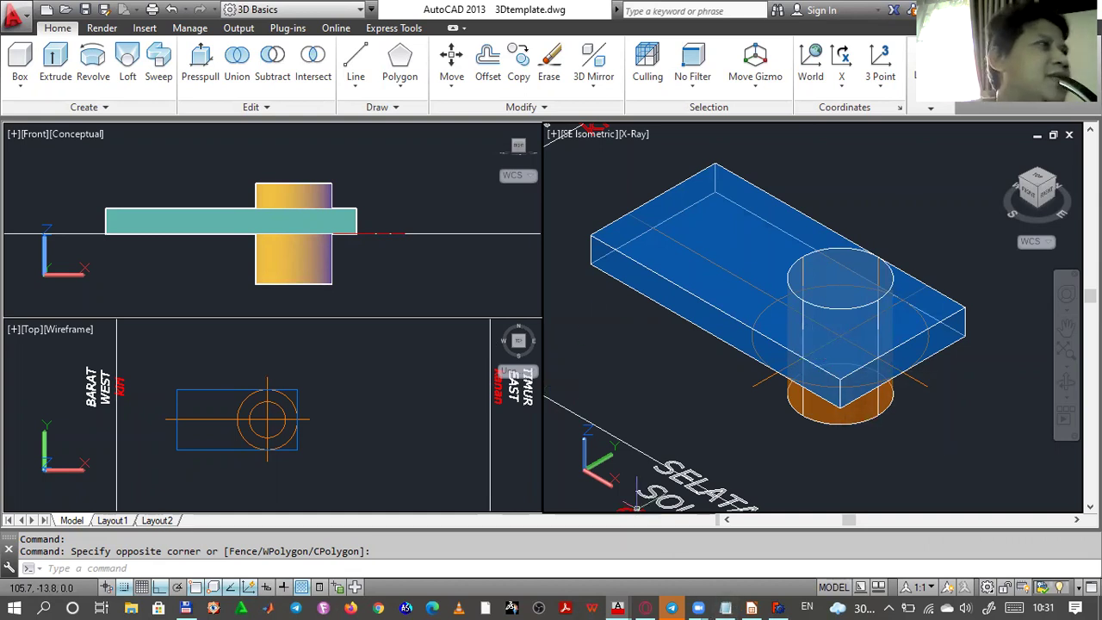
- Subtract the cylinder from the box to cut a round through hole
{"action": "left_click", "coordinate": [274, 57]}
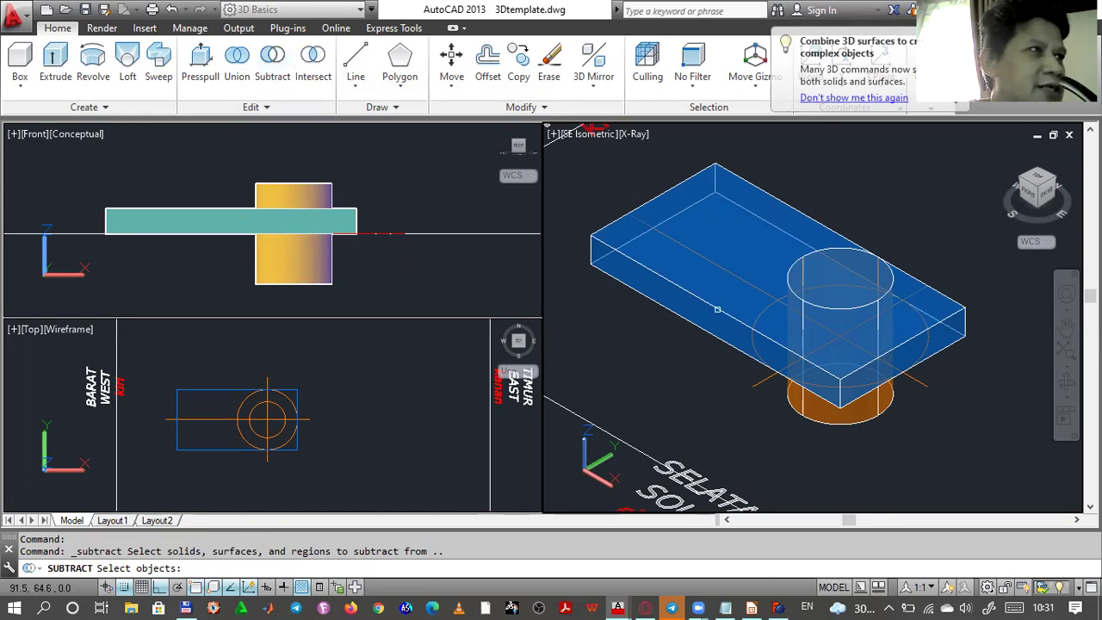
{"action": "left_click", "coordinate": [717, 309]}
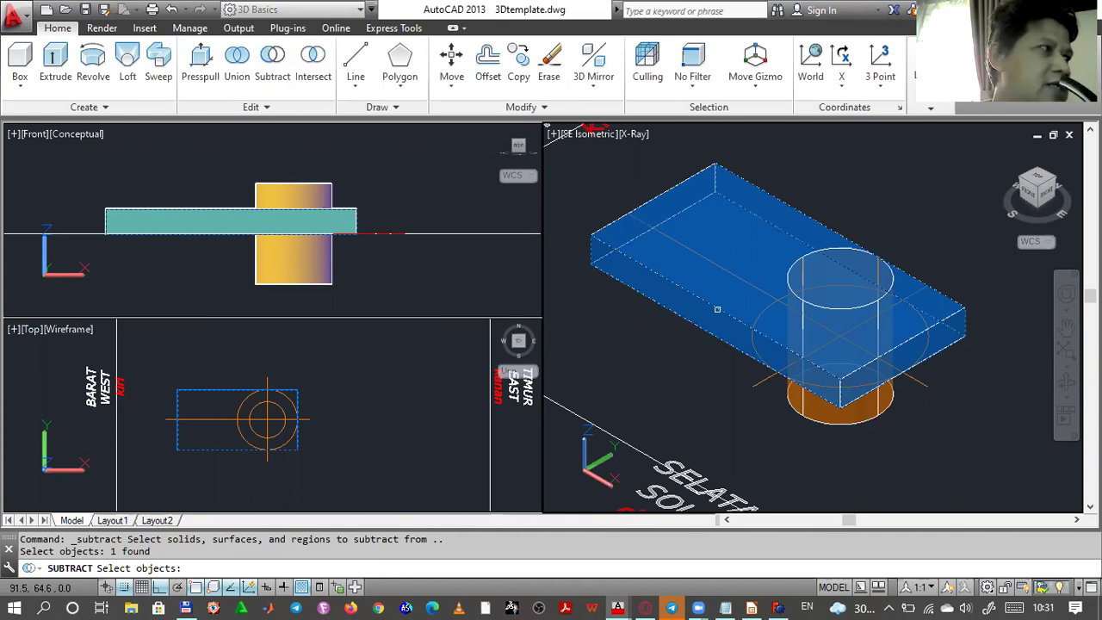
{"action": "key", "text": "Return"}
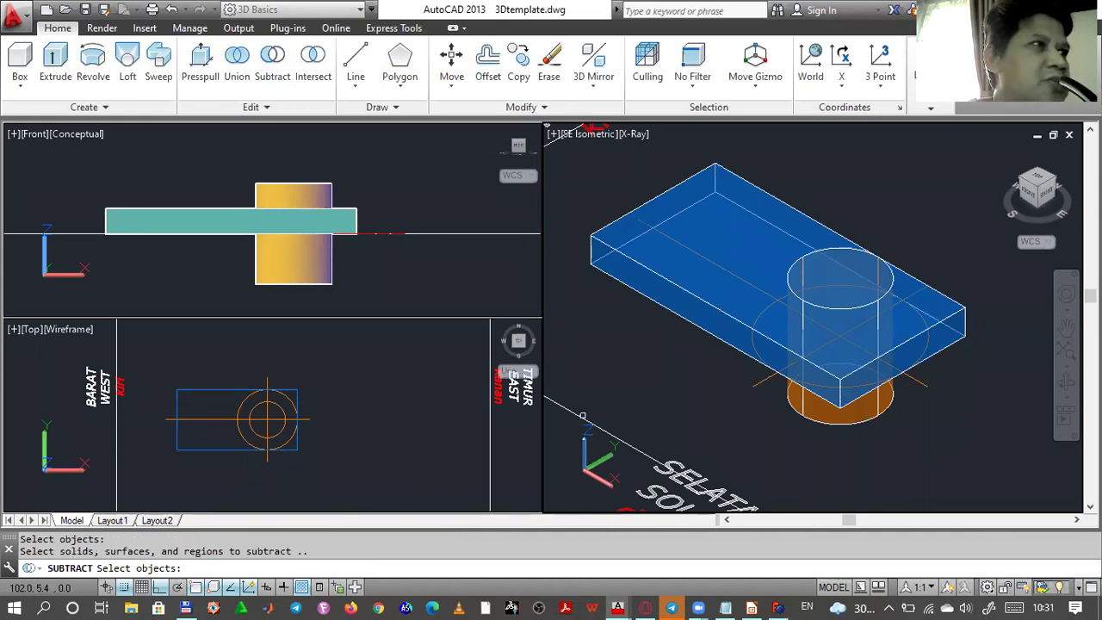
{"action": "left_click", "coordinate": [824, 306]}
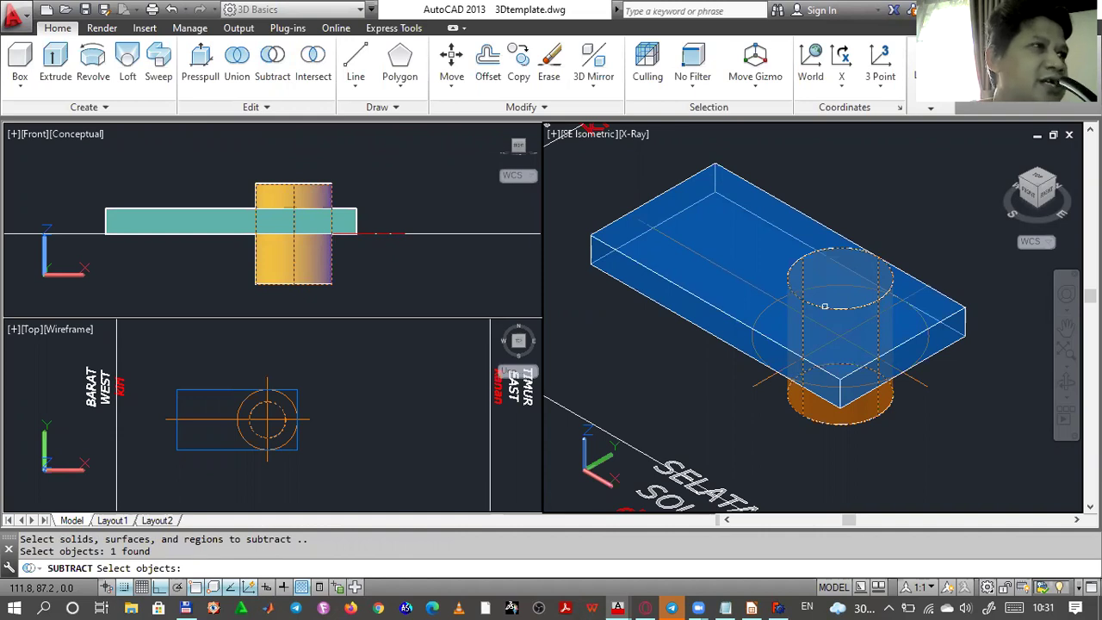
{"action": "key", "text": "Return"}
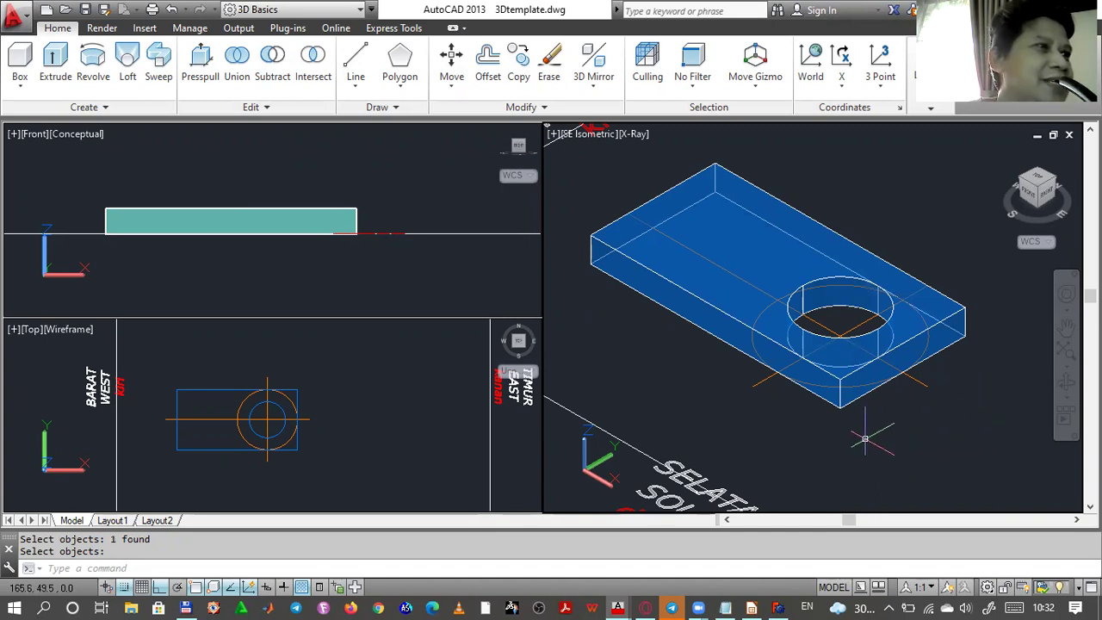
- Turn snap mode off for work on the plate's holed end
{"action": "scroll", "coordinate": [865, 439], "scroll_direction": "up", "scroll_amount": 2}
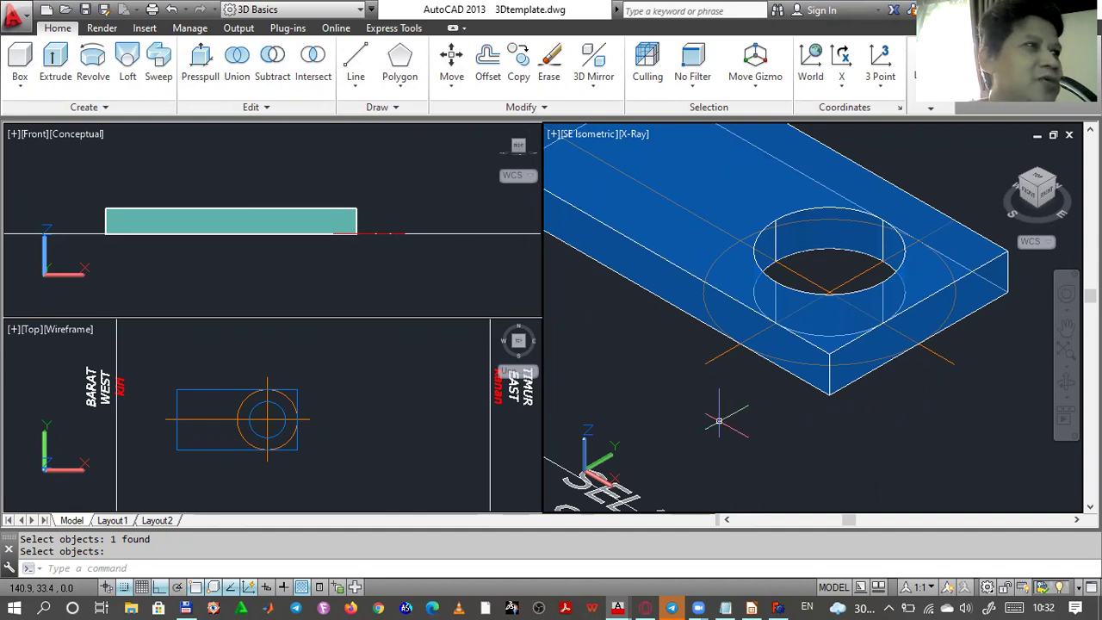
{"action": "scroll", "coordinate": [722, 423], "scroll_direction": "up", "scroll_amount": 3}
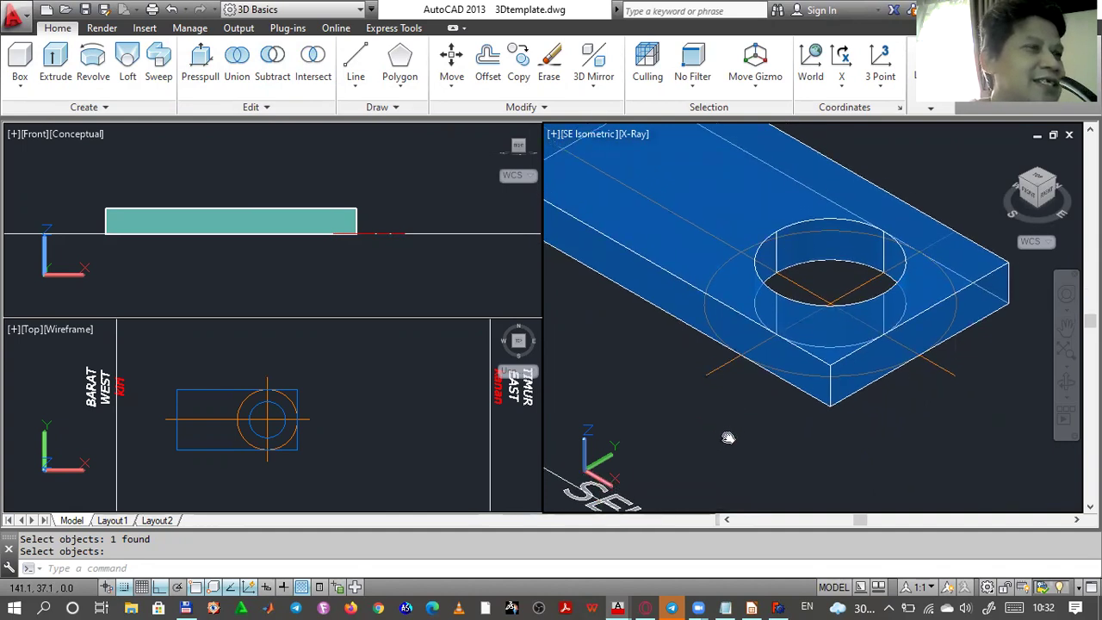
{"action": "middle_click_drag", "start_coordinate": [742, 435], "coordinate": [663, 459]}
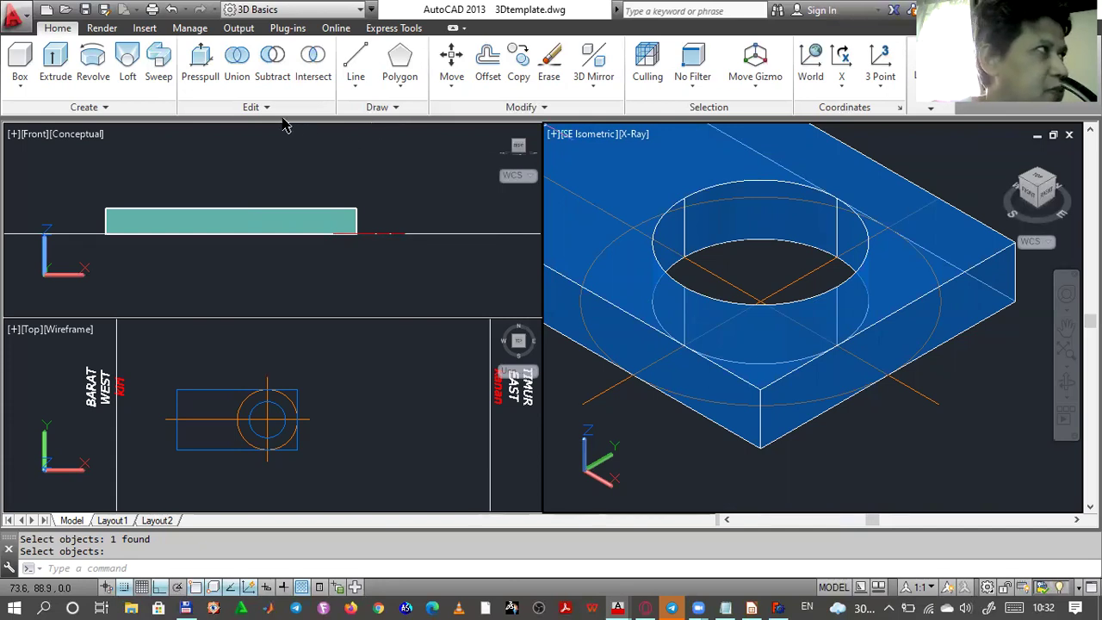
{"action": "left_click", "coordinate": [204, 60]}
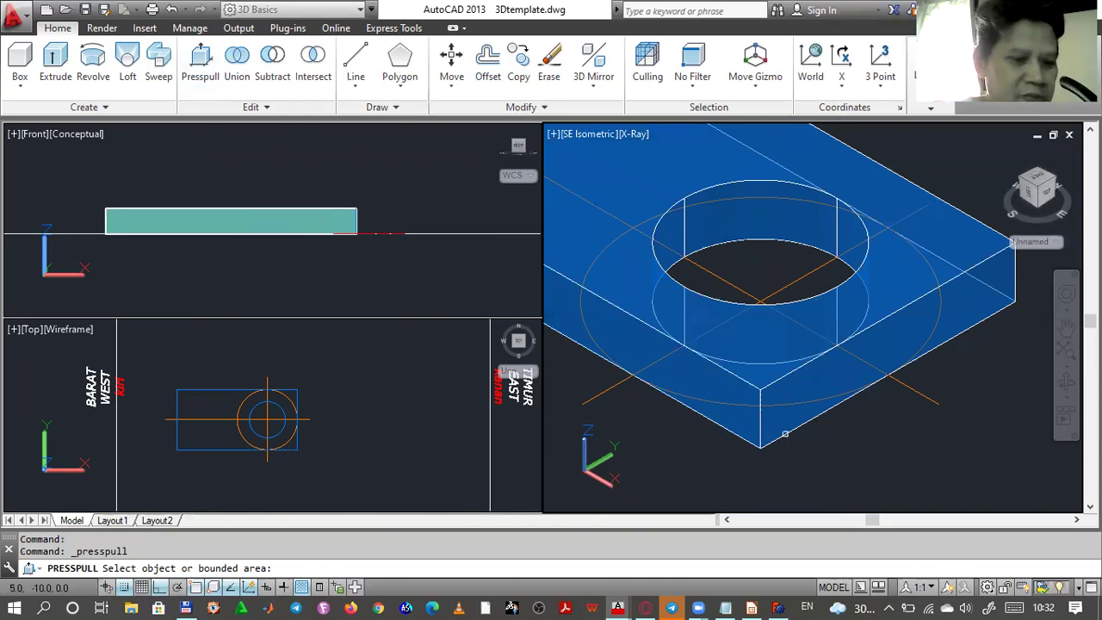
{"action": "key", "text": "F9"}
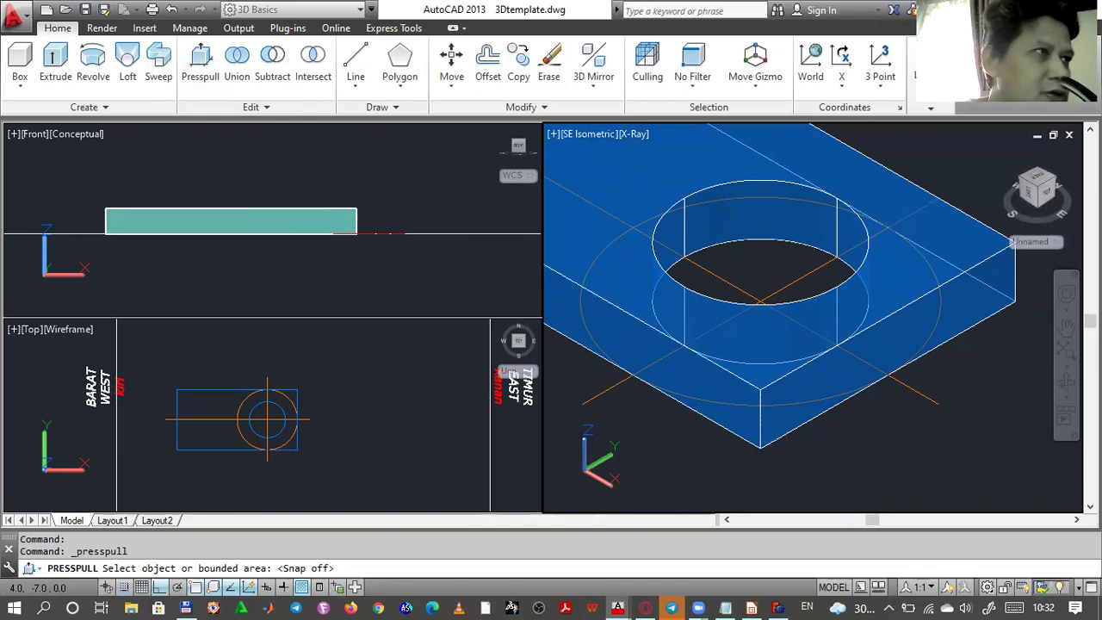
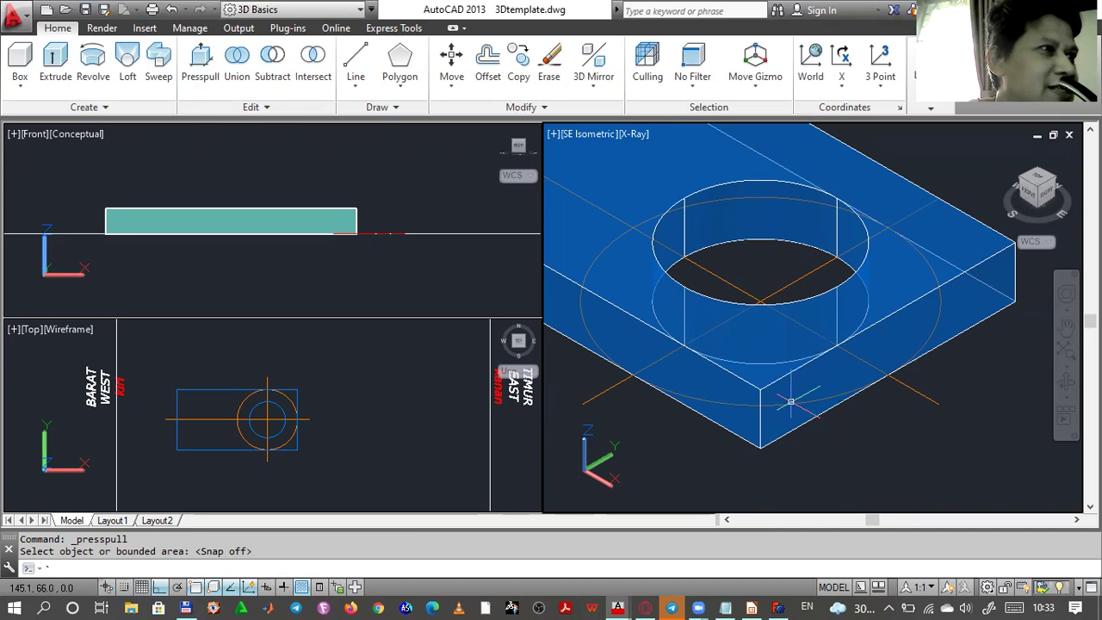
- Move the large circle around the hole 10 units upward along Z to the plate's top face
{"action": "left_click", "coordinate": [287, 441]}
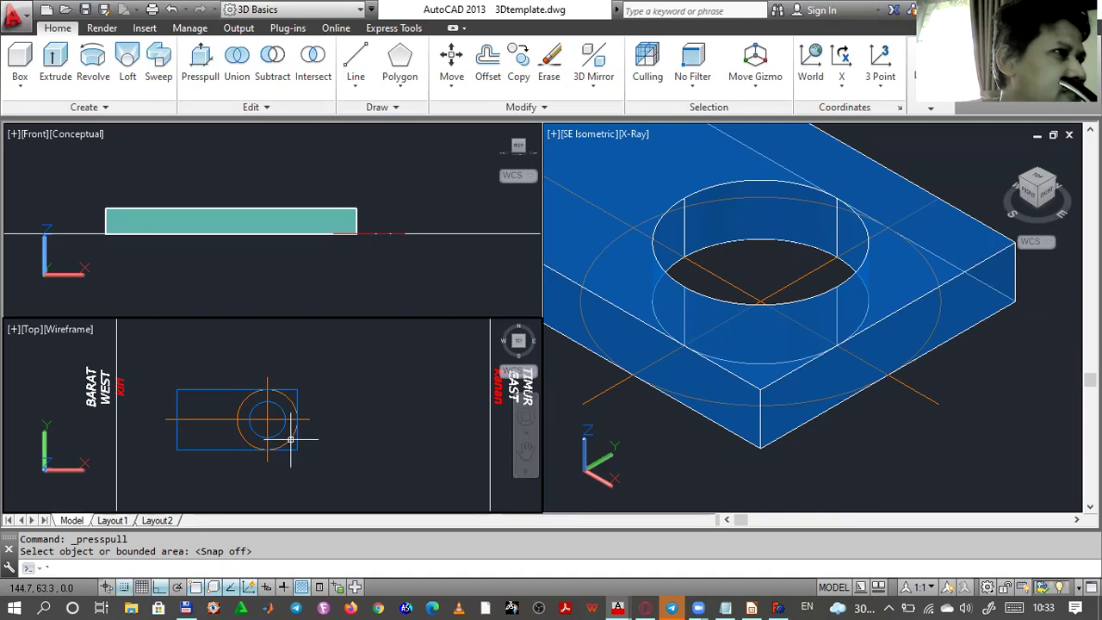
{"action": "key", "text": "Escape"}
{"action": "left_click", "coordinate": [291, 439]}
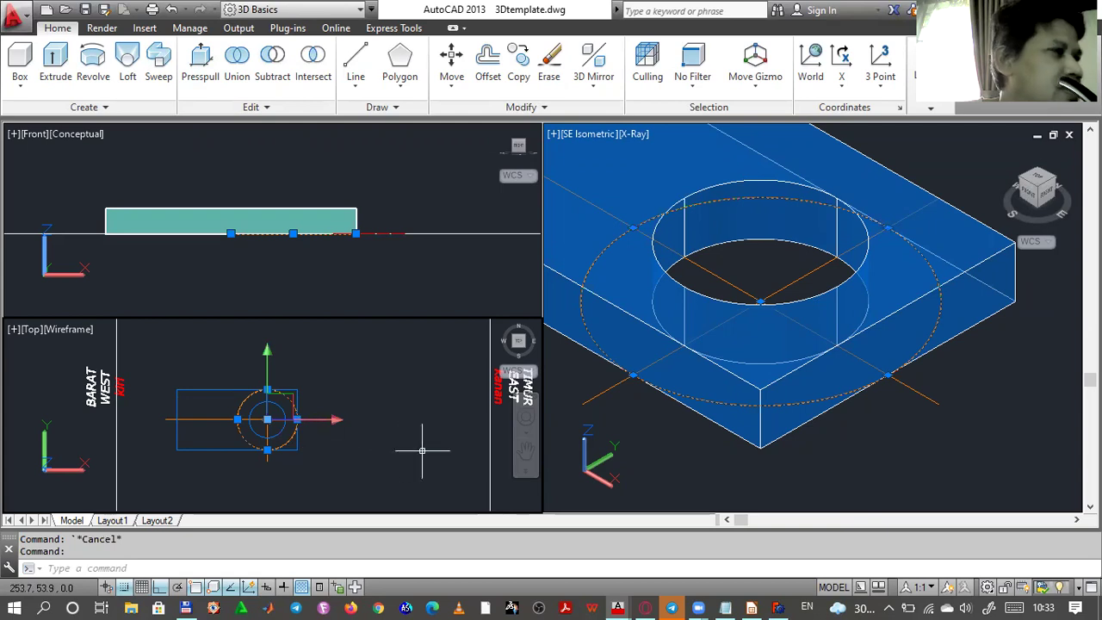
{"action": "type", "text": "m"}
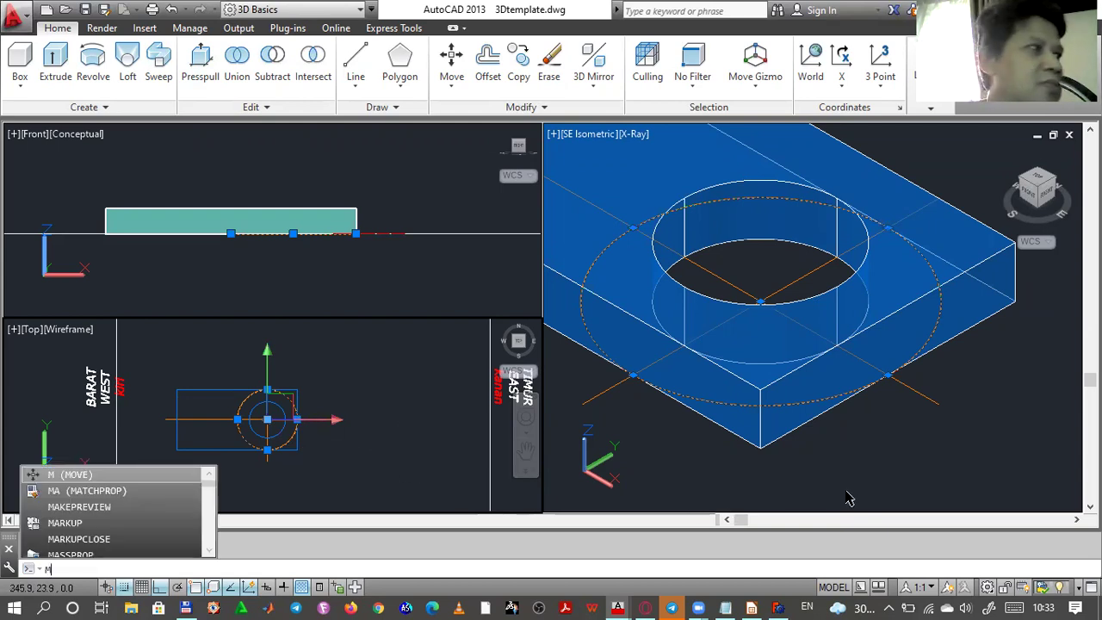
{"action": "key", "text": "Return"}
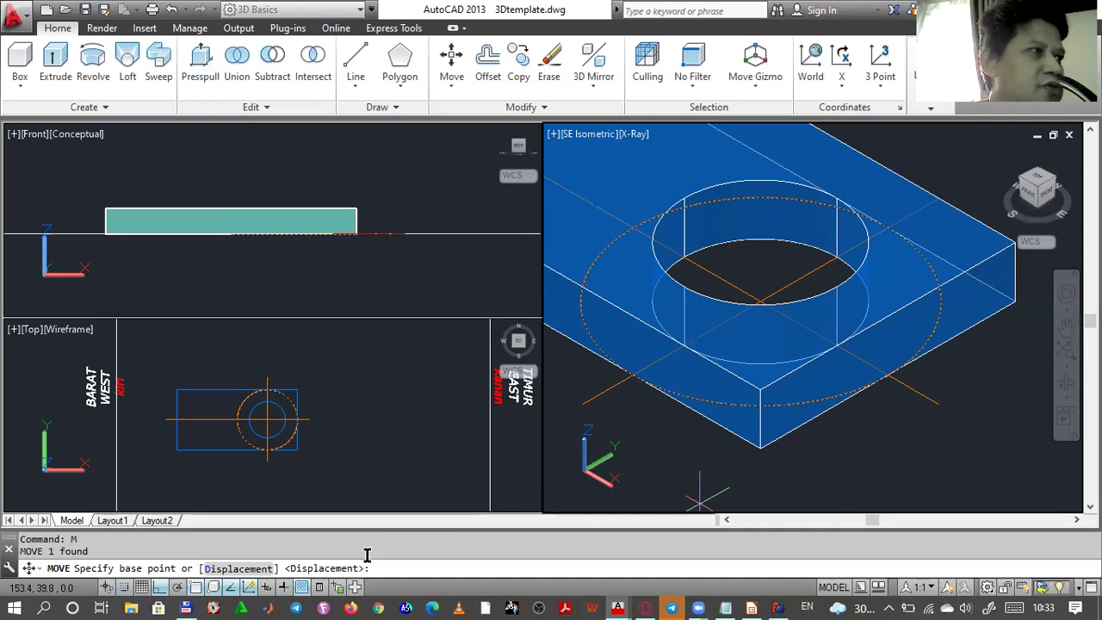
{"action": "left_click", "coordinate": [977, 472]}
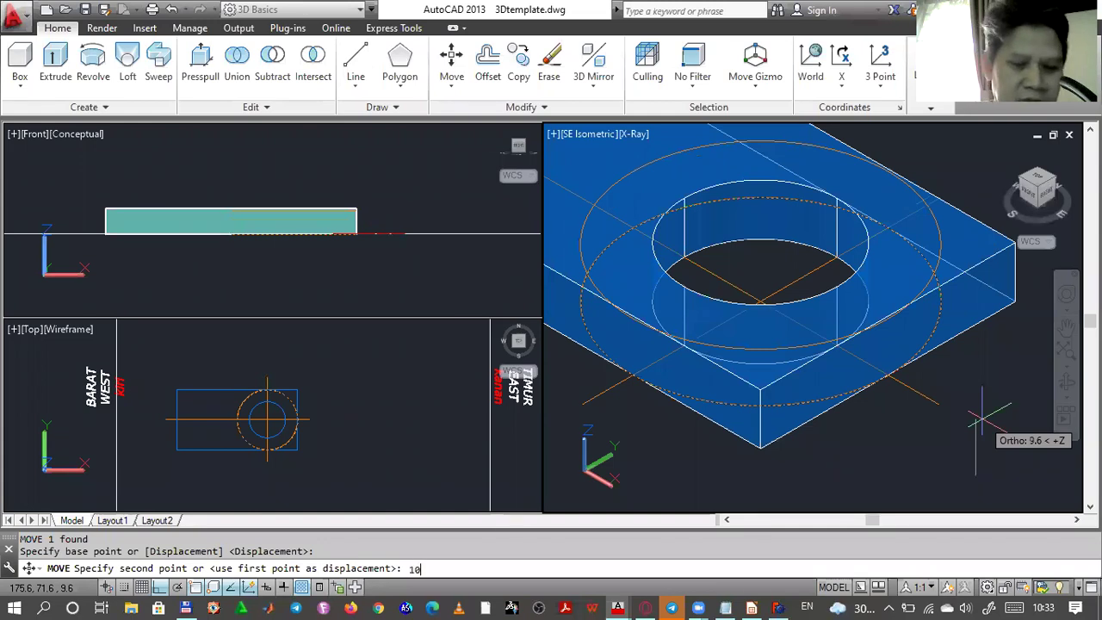
{"action": "key", "text": "Return"}
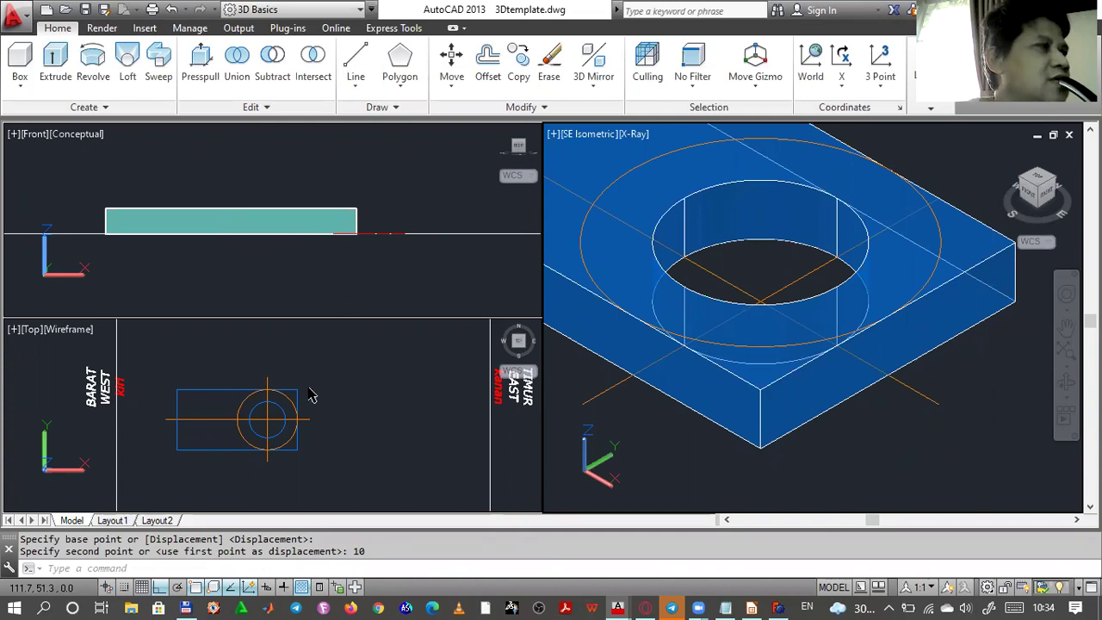
- Presspull the two corner areas outside the large circle down through the plate to round its holed end
{"action": "left_click", "coordinate": [198, 63]}
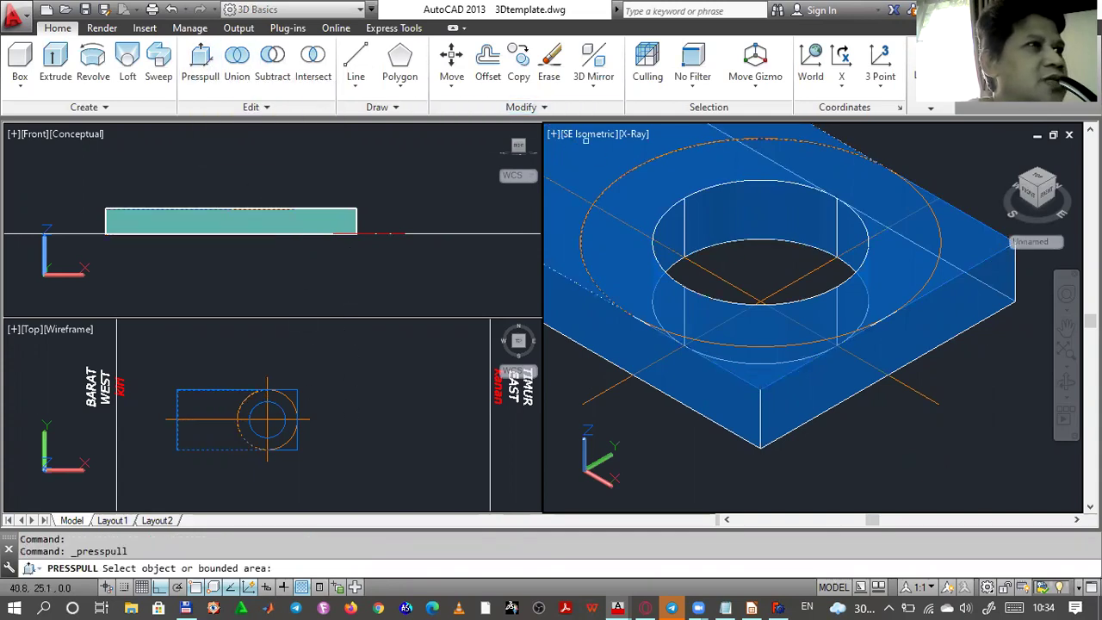
{"action": "left_click", "coordinate": [976, 240]}
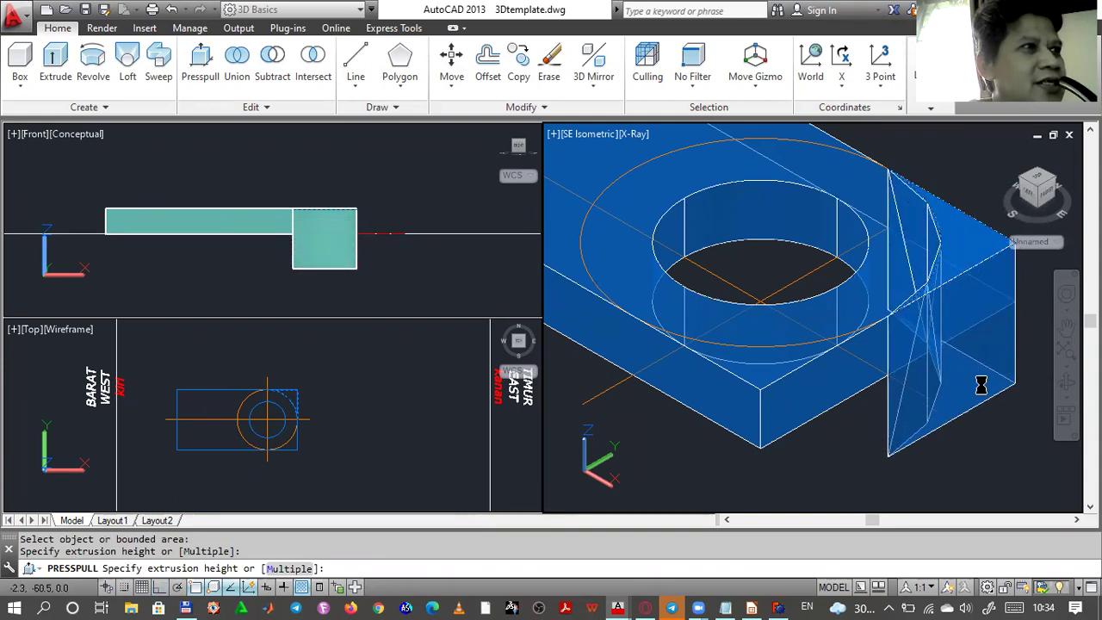
{"action": "left_click", "coordinate": [980, 382]}
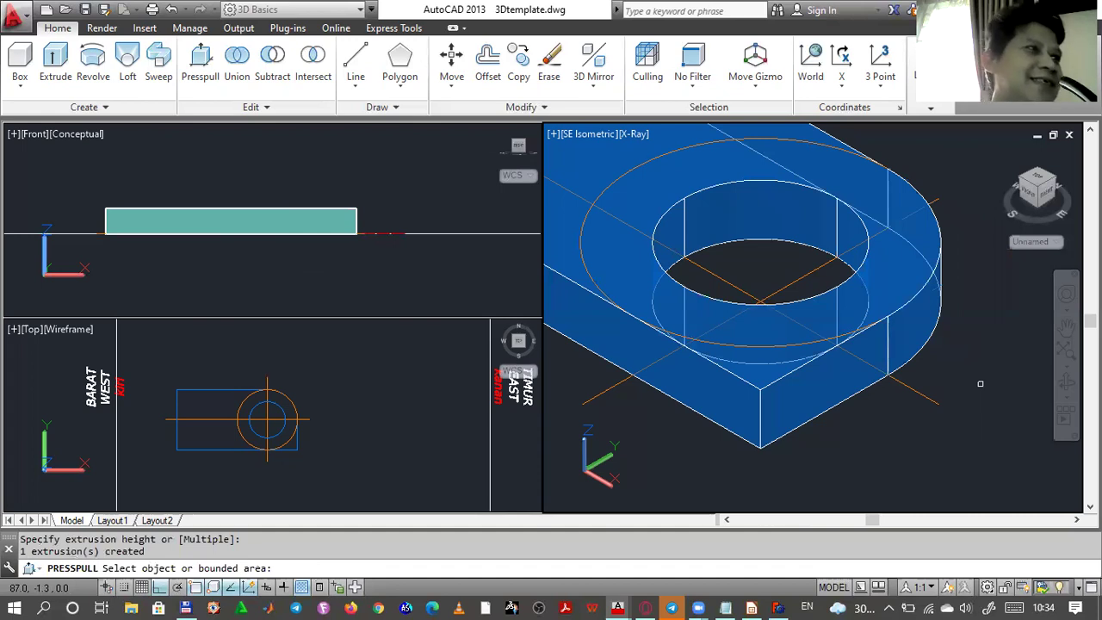
{"action": "left_click", "coordinate": [756, 370]}
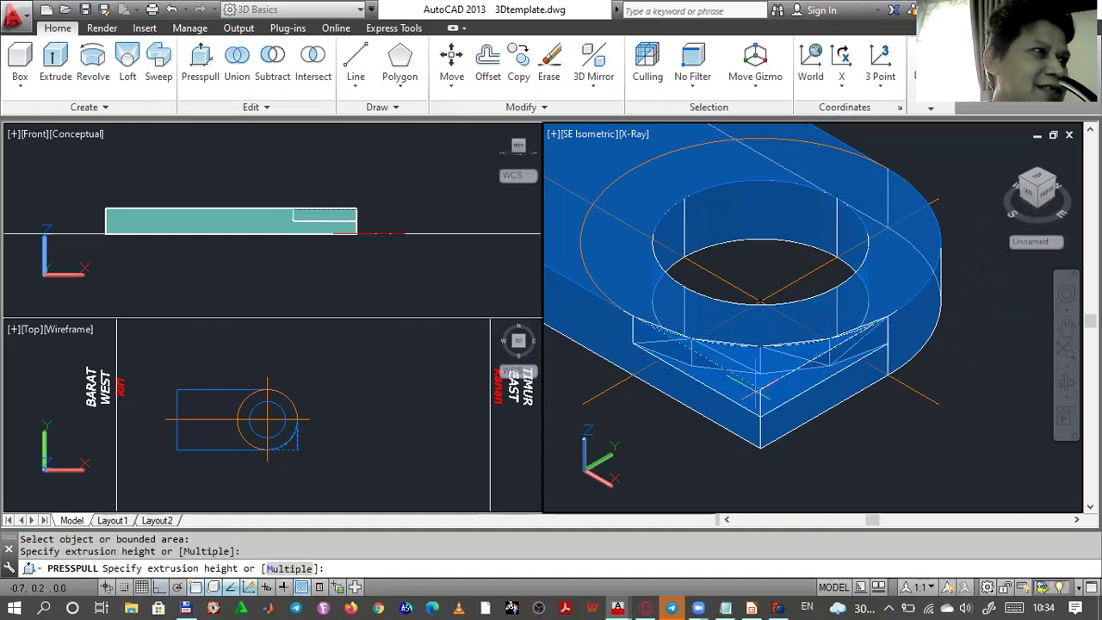
{"action": "left_click", "coordinate": [748, 472]}
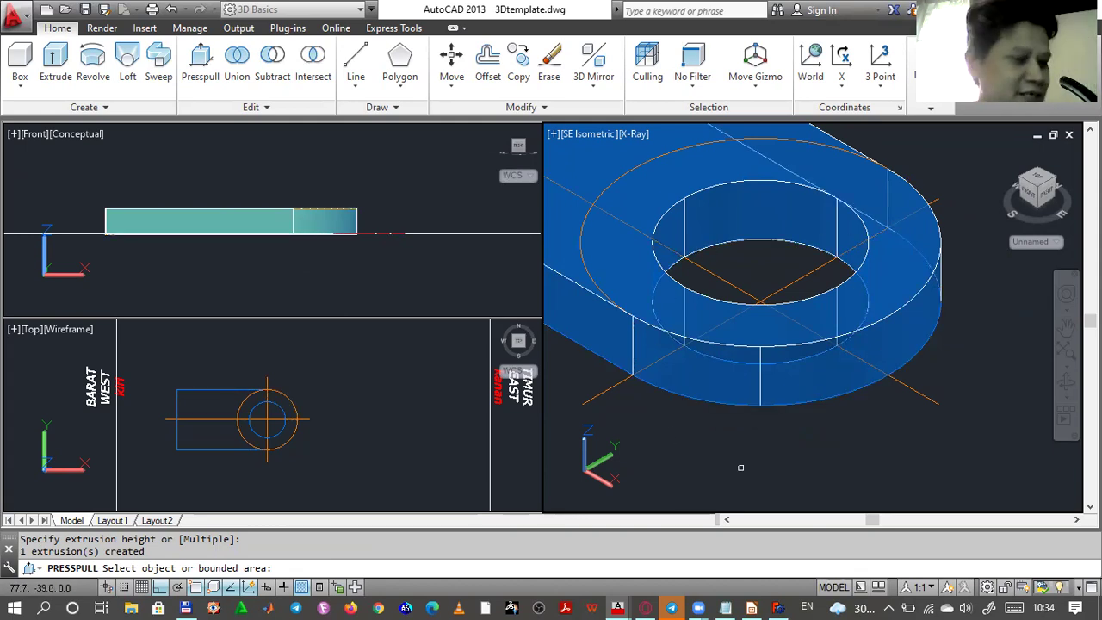
{"action": "key", "text": "Return"}
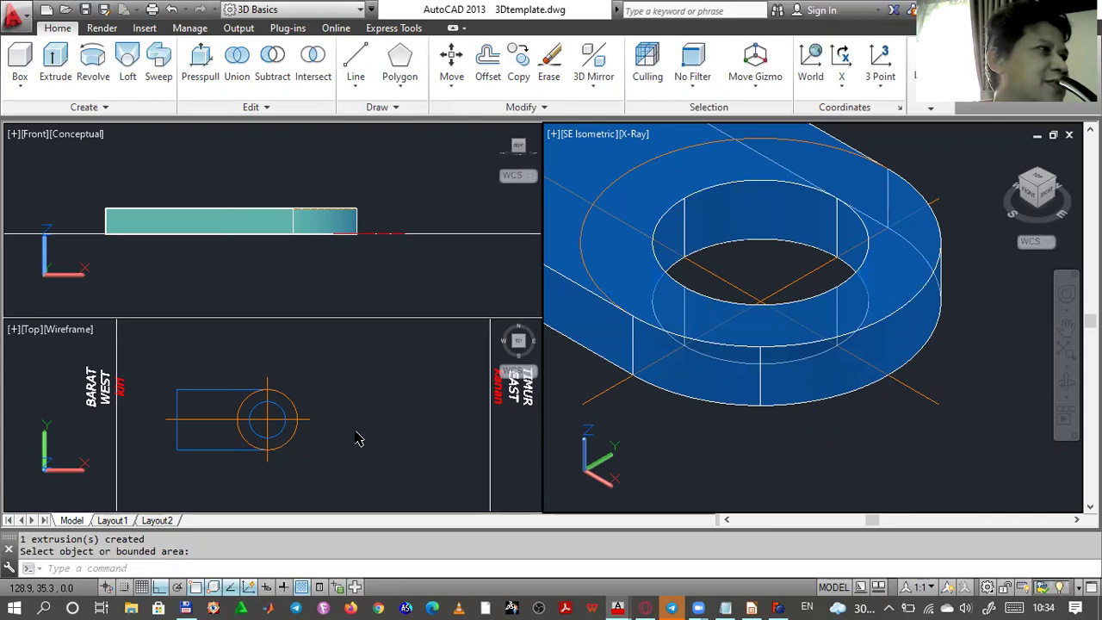
- Switch to LibreOffice Impress to check the bracket drawing on slide 41, and return to 3Dtemplate.dwg in AutoCAD
{"action": "left_click", "coordinate": [751, 605]}
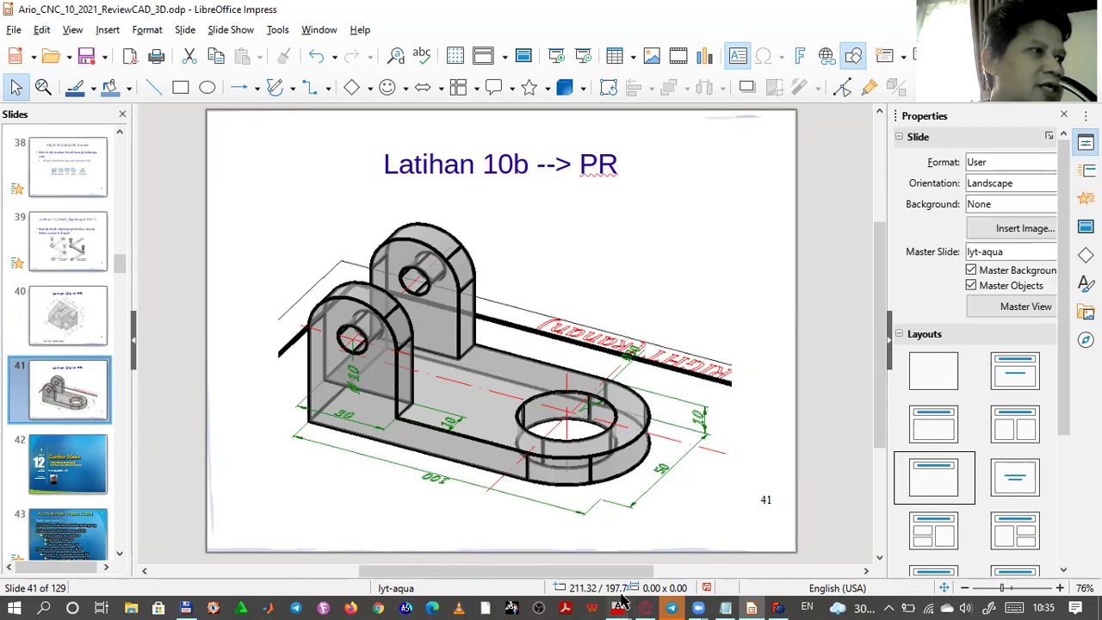
{"action": "mouse_move", "coordinate": [618, 607]}
{"action": "left_click", "coordinate": [665, 551]}
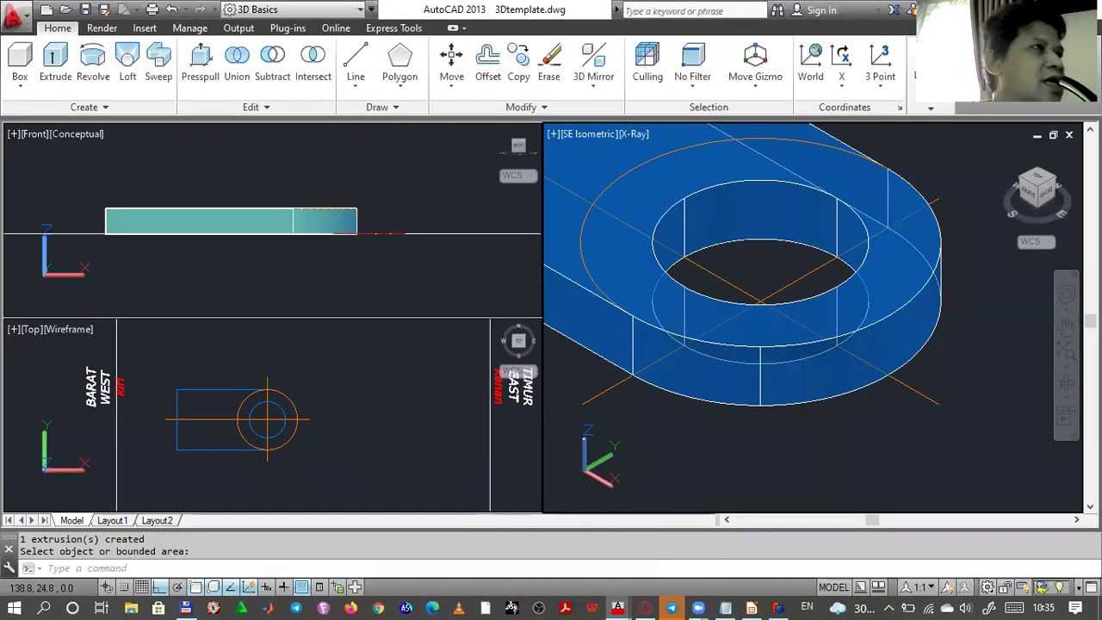
- Define a box base from the upper corner at the plate's square end, with ortho on, length 30 and width 10
{"action": "middle_click_drag", "start_coordinate": [771, 450], "coordinate": [818, 465]}
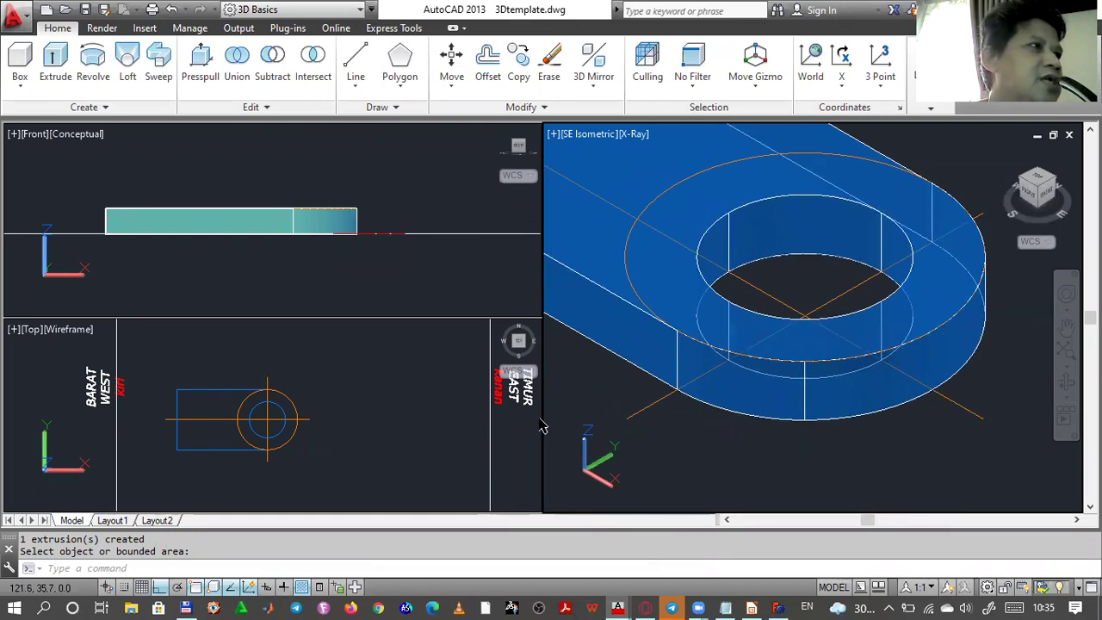
{"action": "middle_click_drag", "start_coordinate": [649, 393], "coordinate": [837, 487]}
{"action": "scroll", "coordinate": [731, 396], "scroll_direction": "down", "scroll_amount": 2}
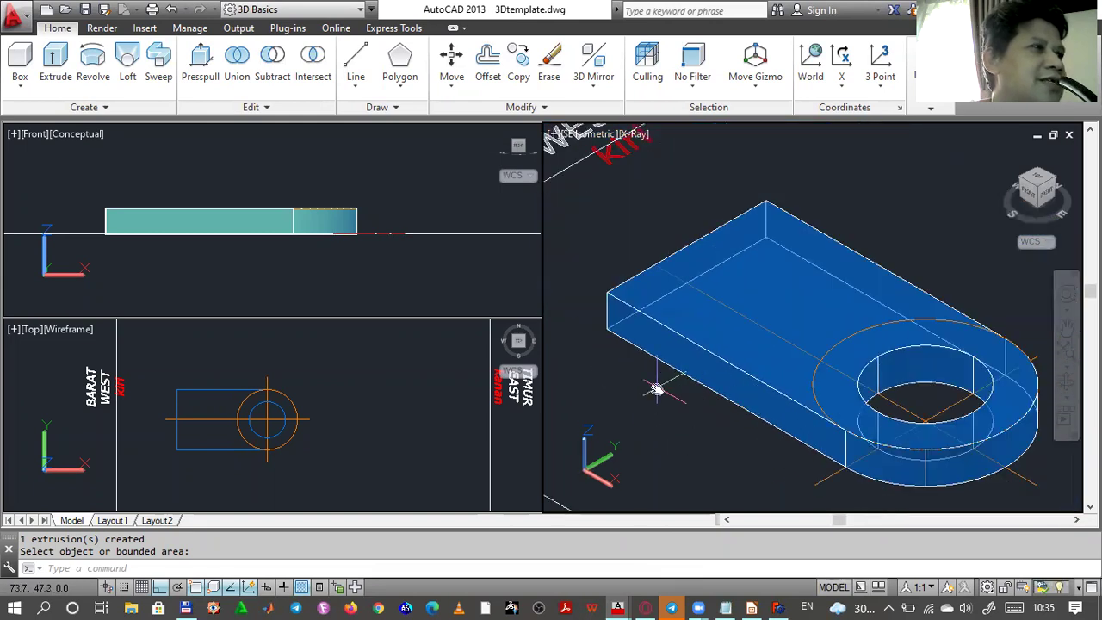
{"action": "middle_click_drag", "start_coordinate": [655, 389], "coordinate": [671, 422]}
{"action": "scroll", "coordinate": [672, 422], "scroll_direction": "up", "scroll_amount": 2}
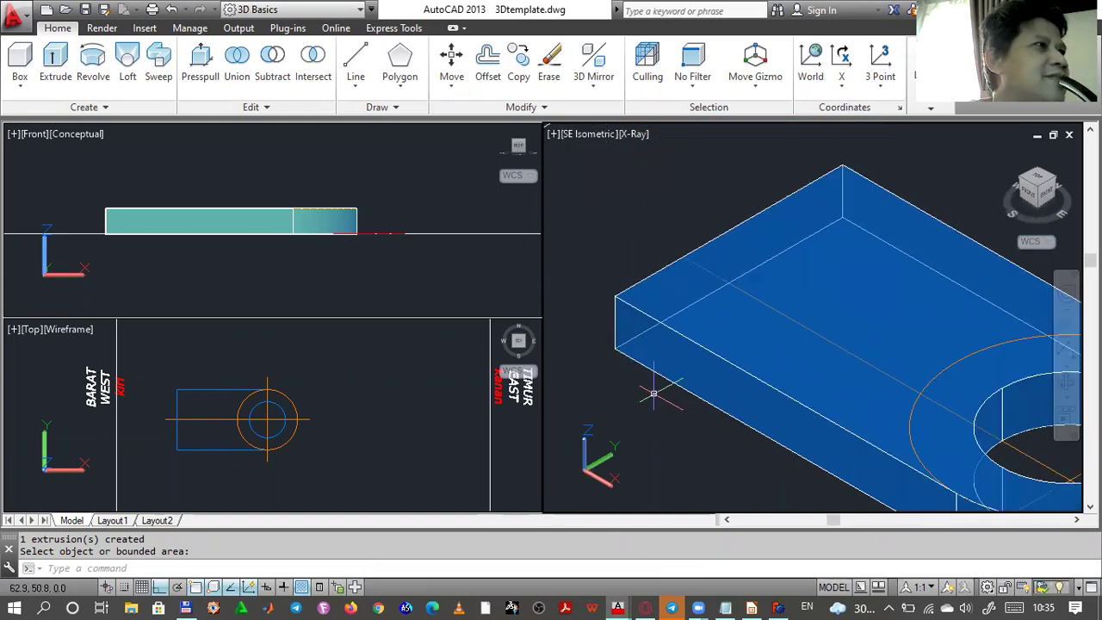
{"action": "left_click", "coordinate": [21, 86]}
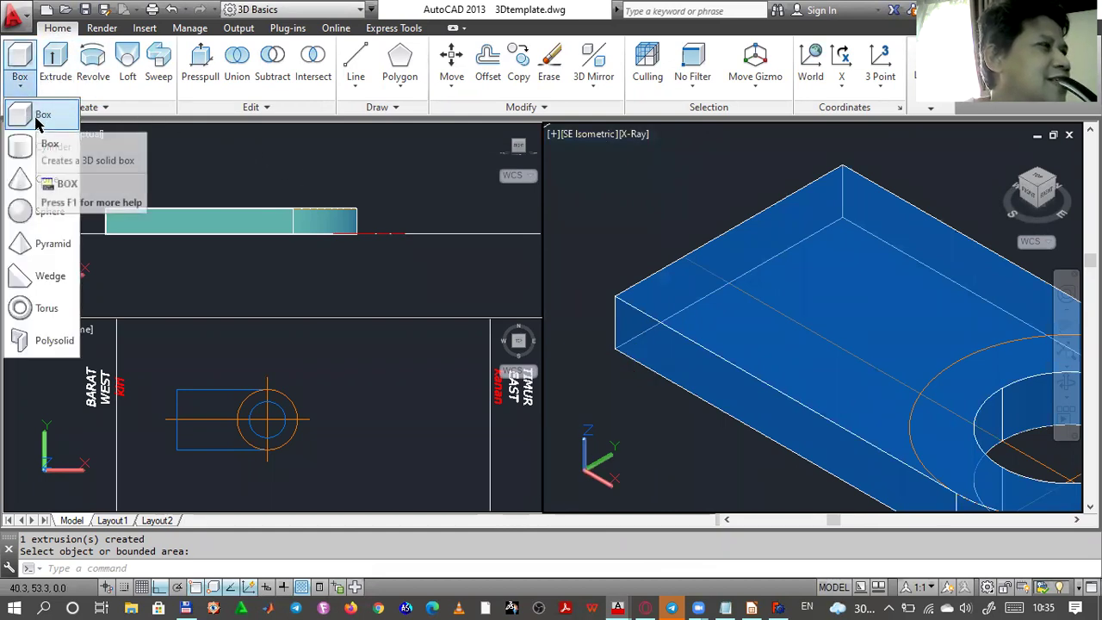
{"action": "left_click", "coordinate": [33, 112]}
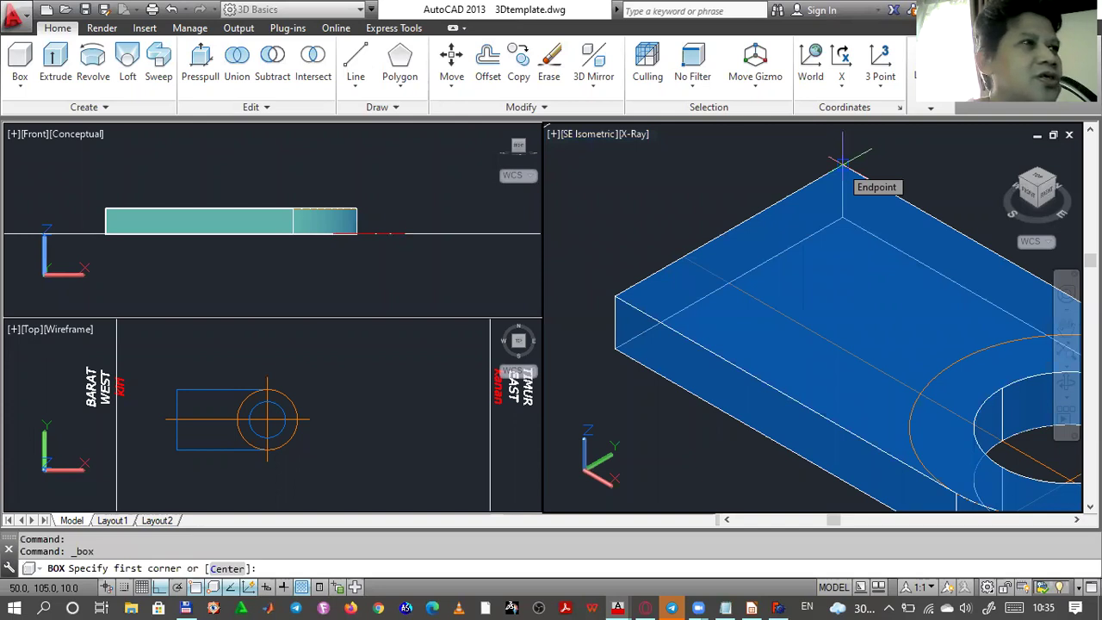
{"action": "left_click", "coordinate": [842, 164]}
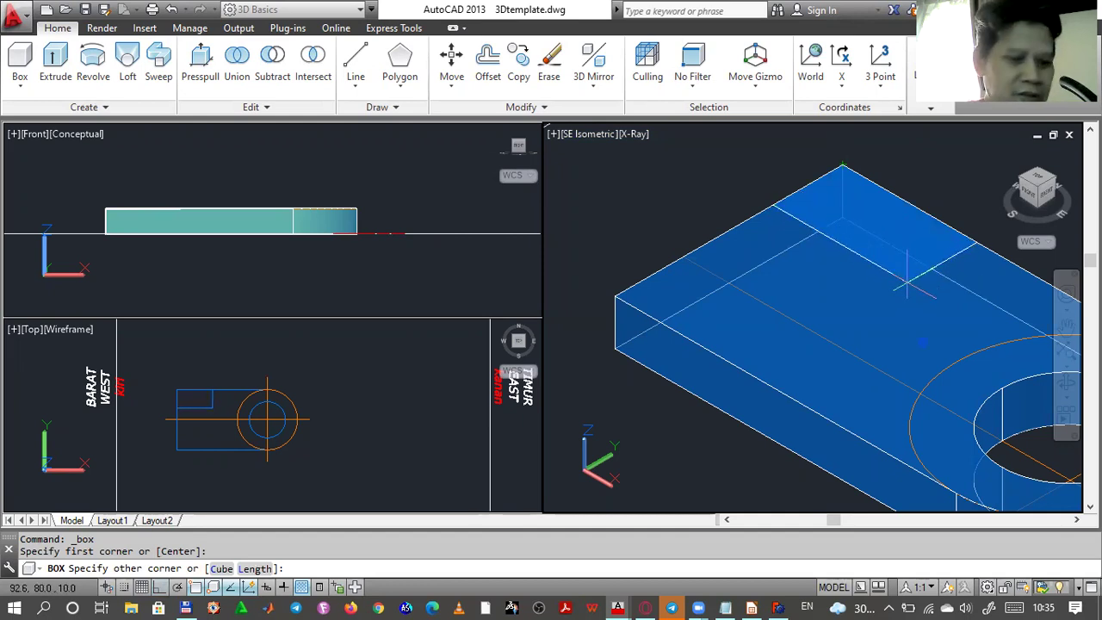
{"action": "key", "text": "F8"}
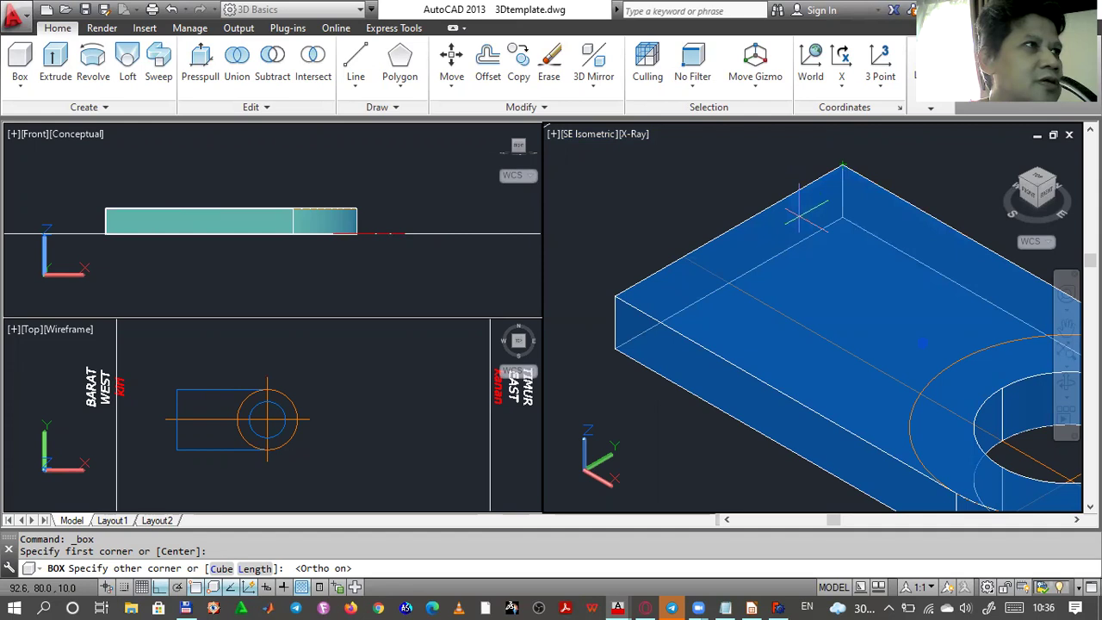
{"action": "left_click", "coordinate": [254, 568]}
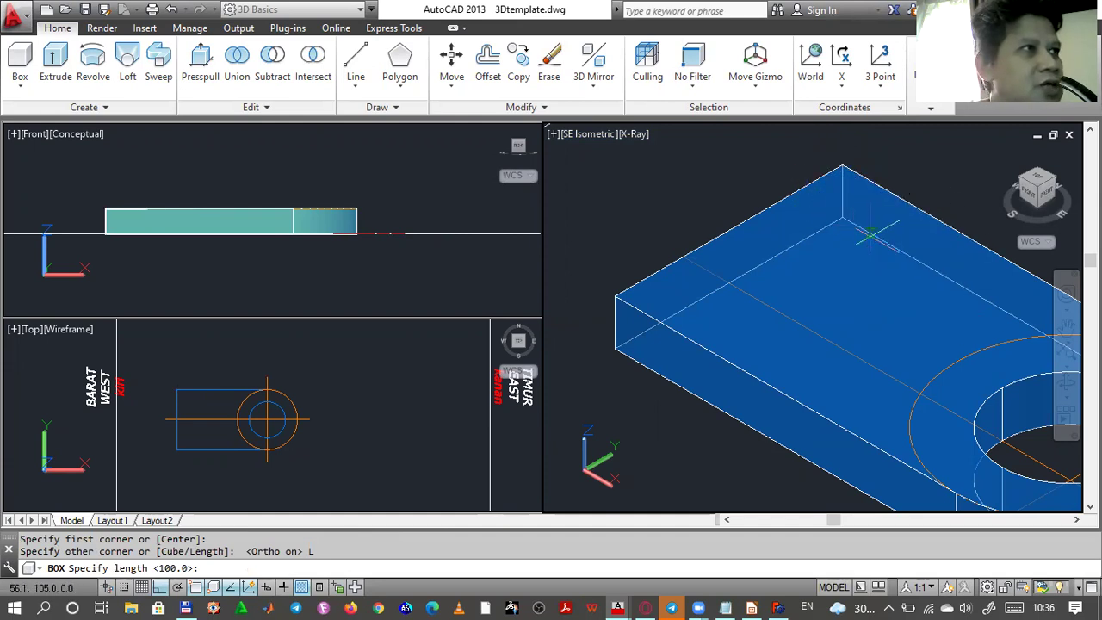
{"action": "type", "text": "30"}
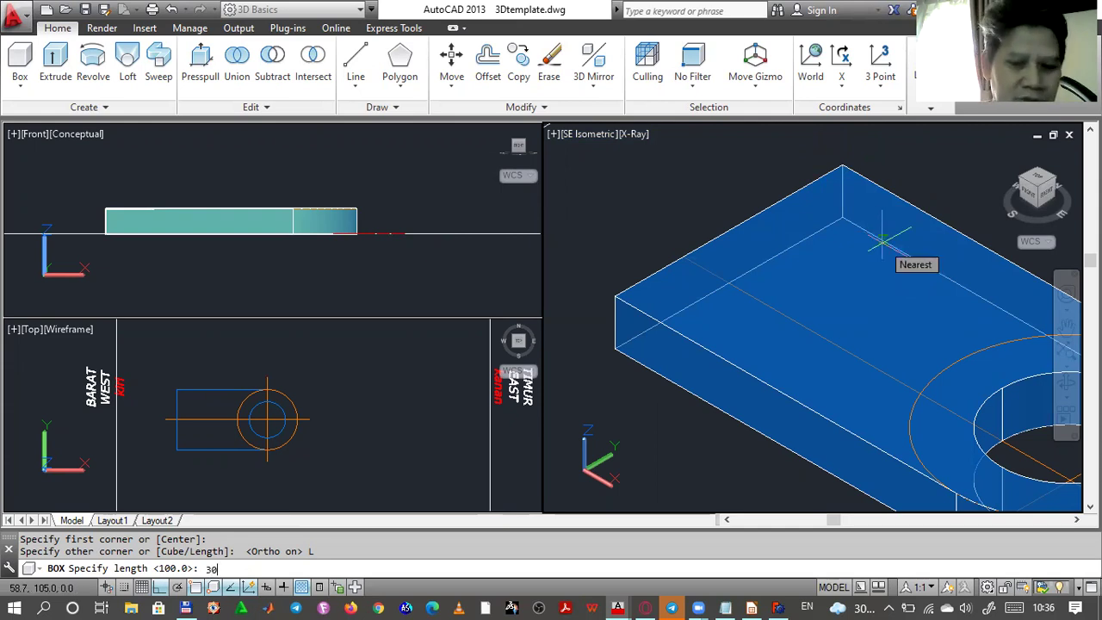
{"action": "key", "text": "Return"}
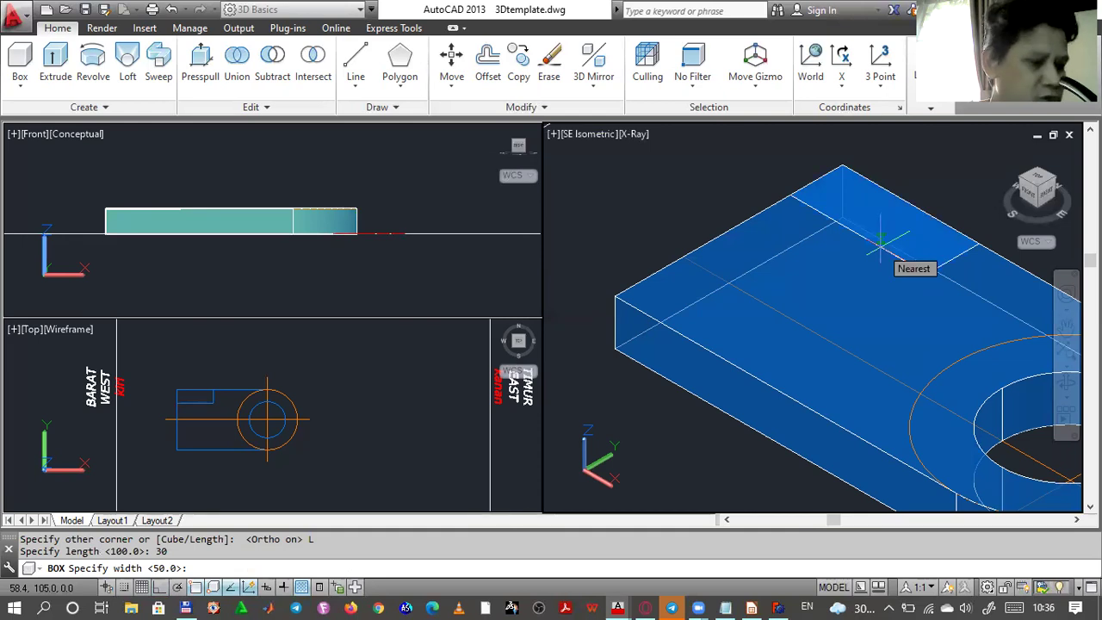
{"action": "type", "text": "10"}
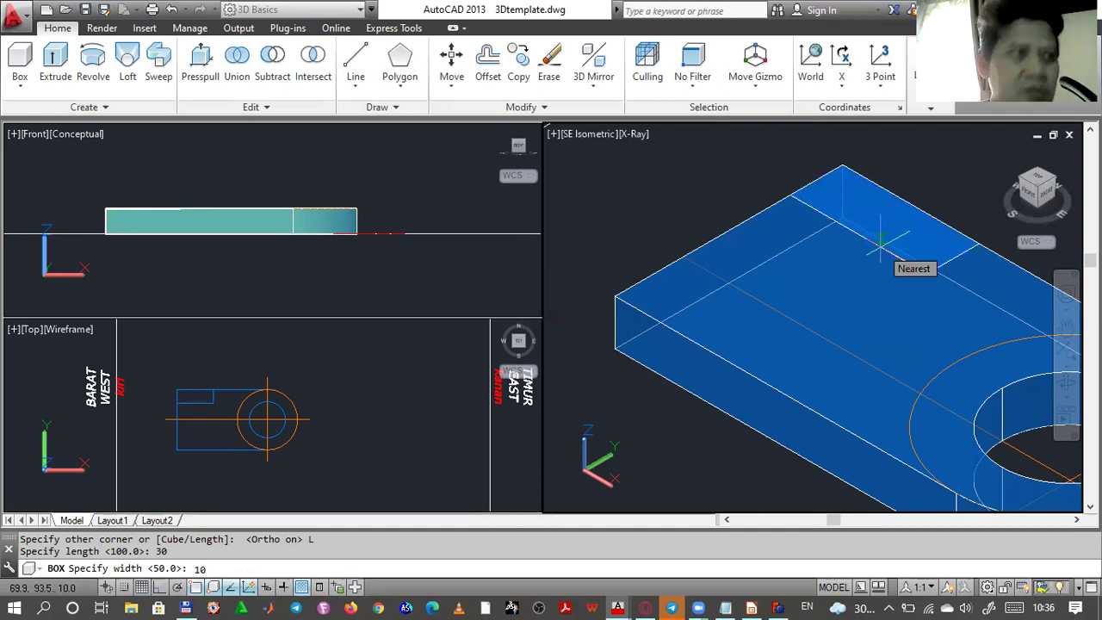
{"action": "key", "text": "Return"}
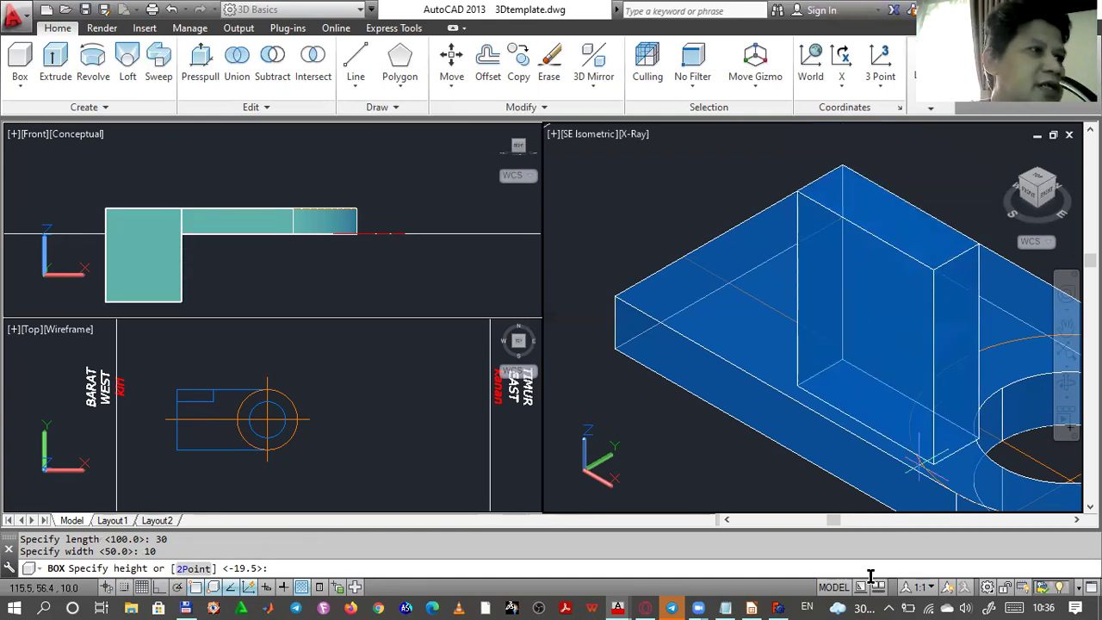
- Switch to LibreOffice Impress to check the upright lugs' dimensions on the Latihan 10b slide
{"action": "left_click", "coordinate": [750, 607]}
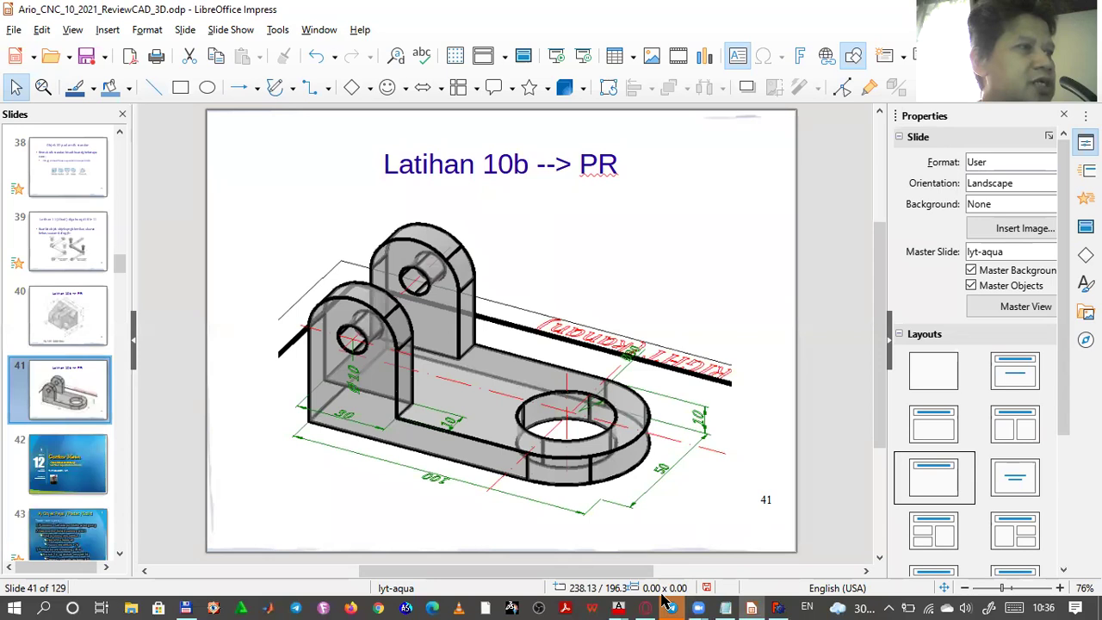
{"action": "mouse_move", "coordinate": [620, 605]}
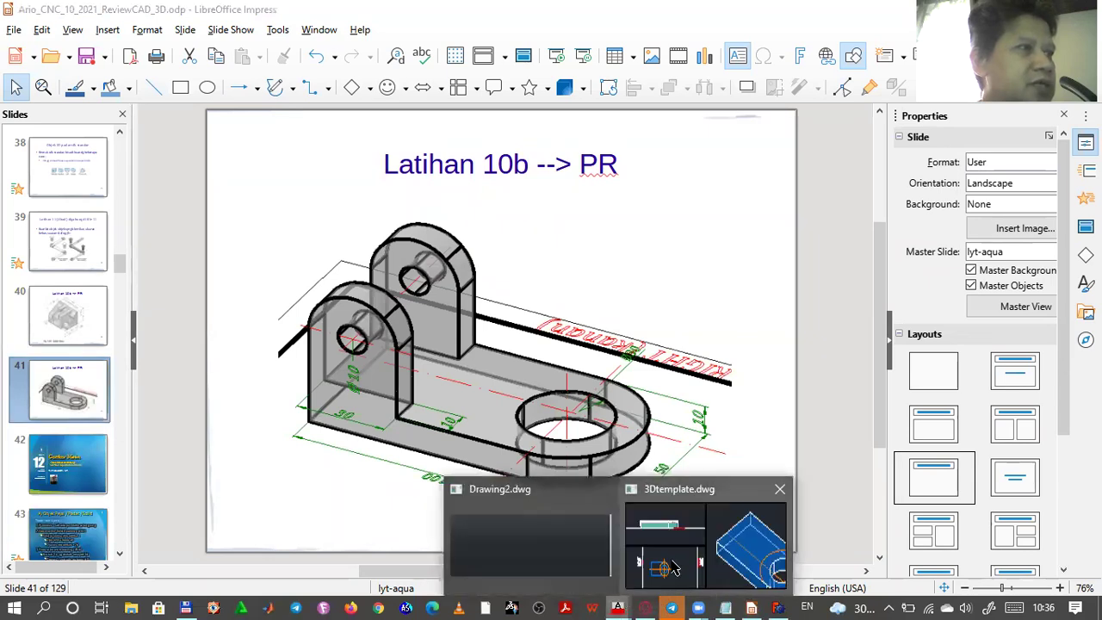
{"action": "left_click", "coordinate": [728, 499]}
{"action": "key", "text": "alt+Tab"}
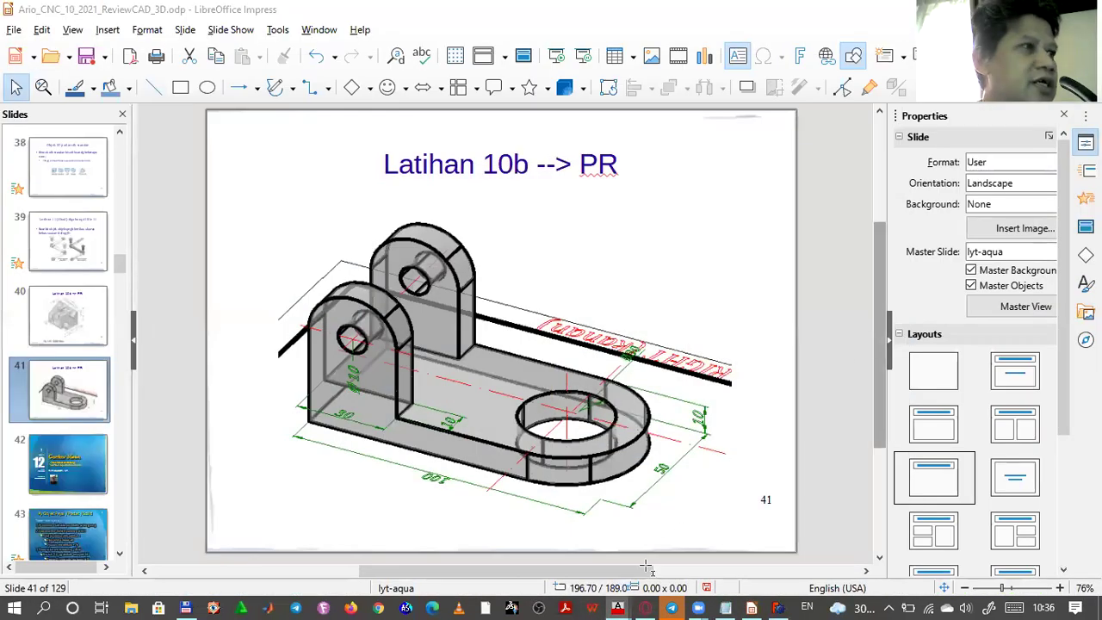
- Switch back to 3Dtemplate.dwg in AutoCAD, cancel the pending box and maximize the window
{"action": "mouse_move", "coordinate": [620, 606]}
{"action": "left_click", "coordinate": [688, 561]}
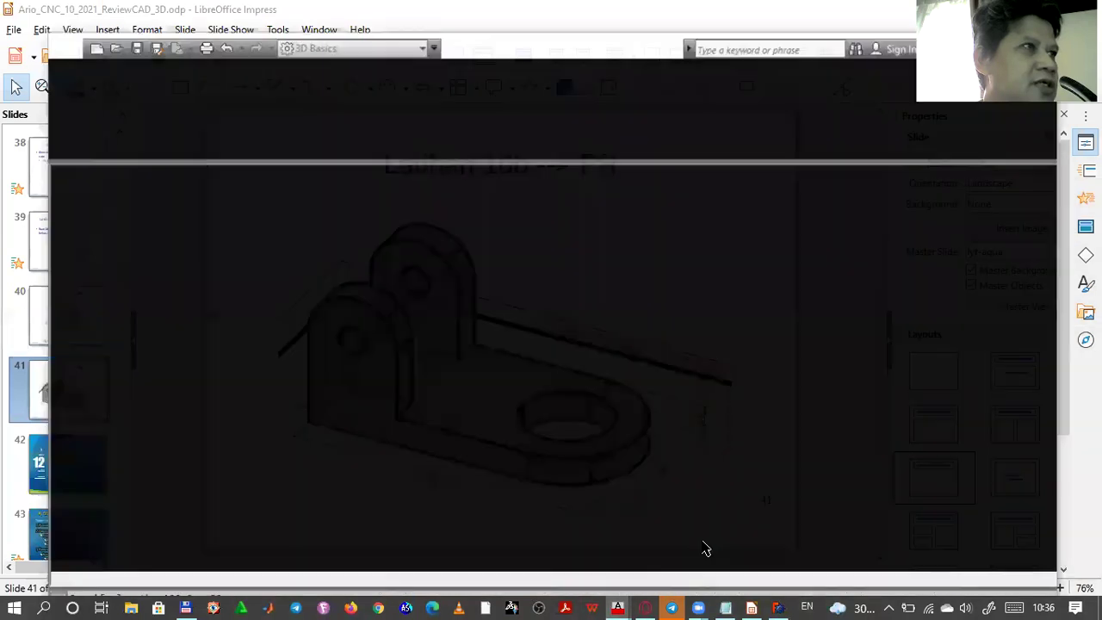
{"action": "key", "text": "Escape"}
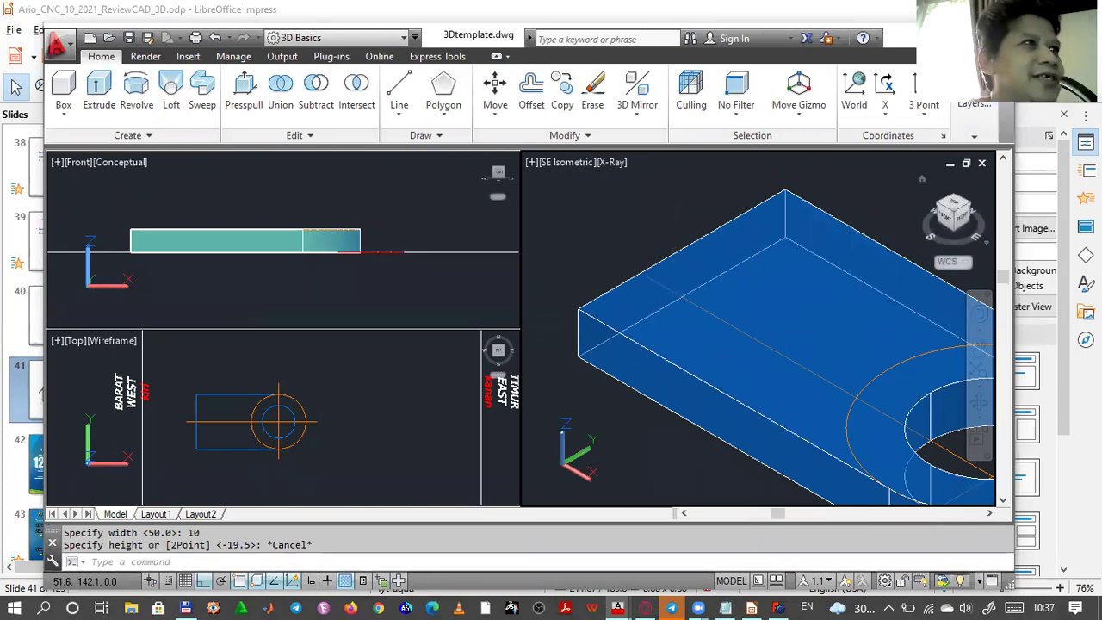
{"action": "left_click", "coordinate": [957, 33]}
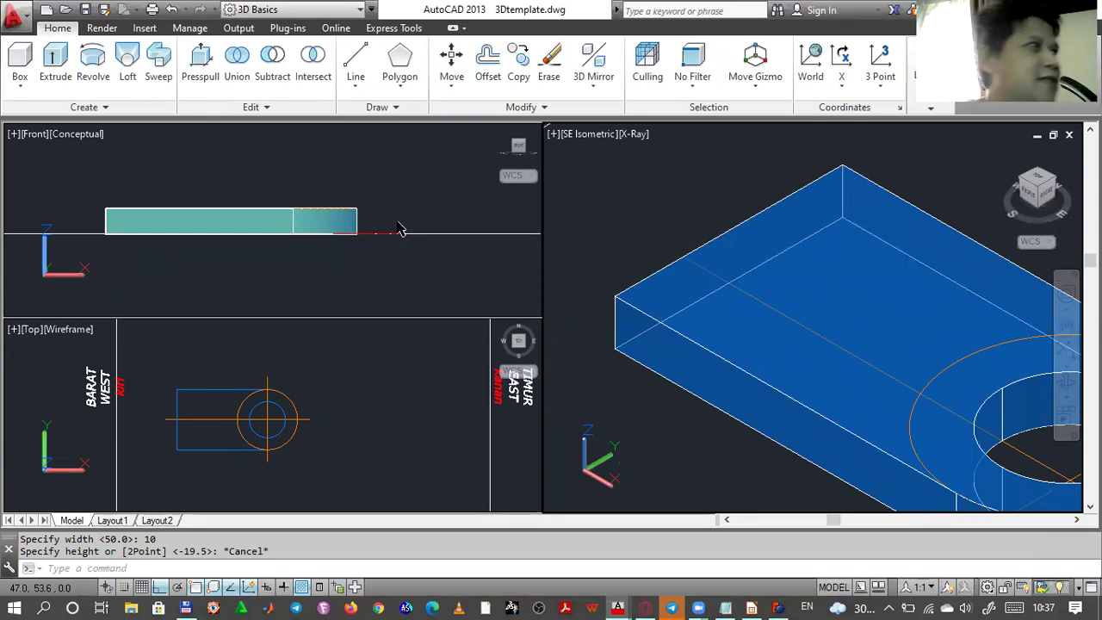
{"action": "left_click", "coordinate": [22, 66]}
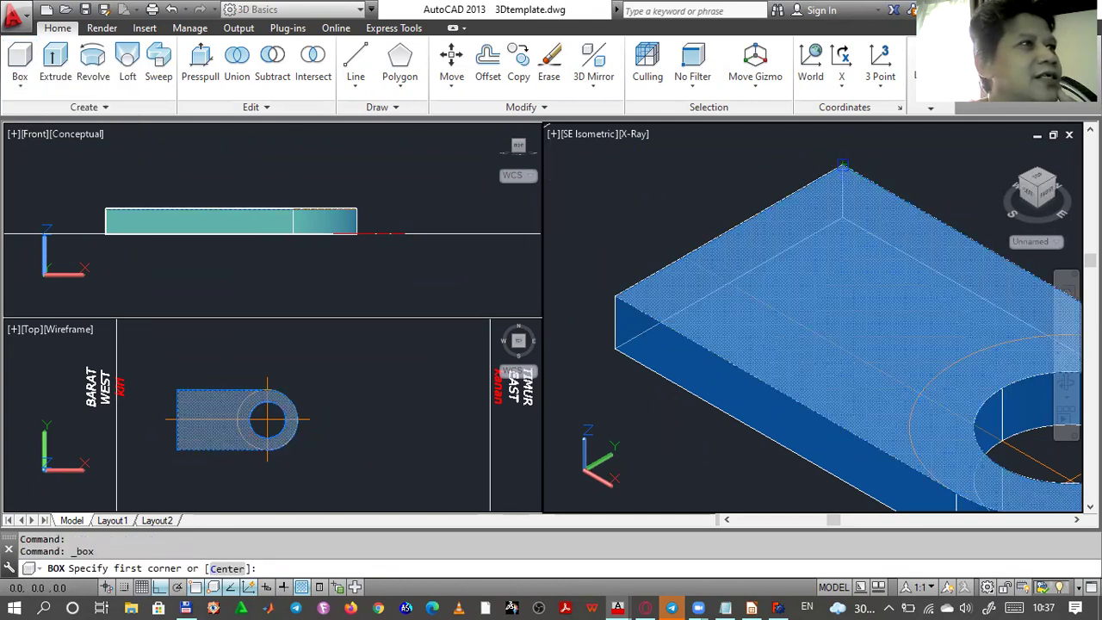
{"action": "left_click", "coordinate": [842, 165]}
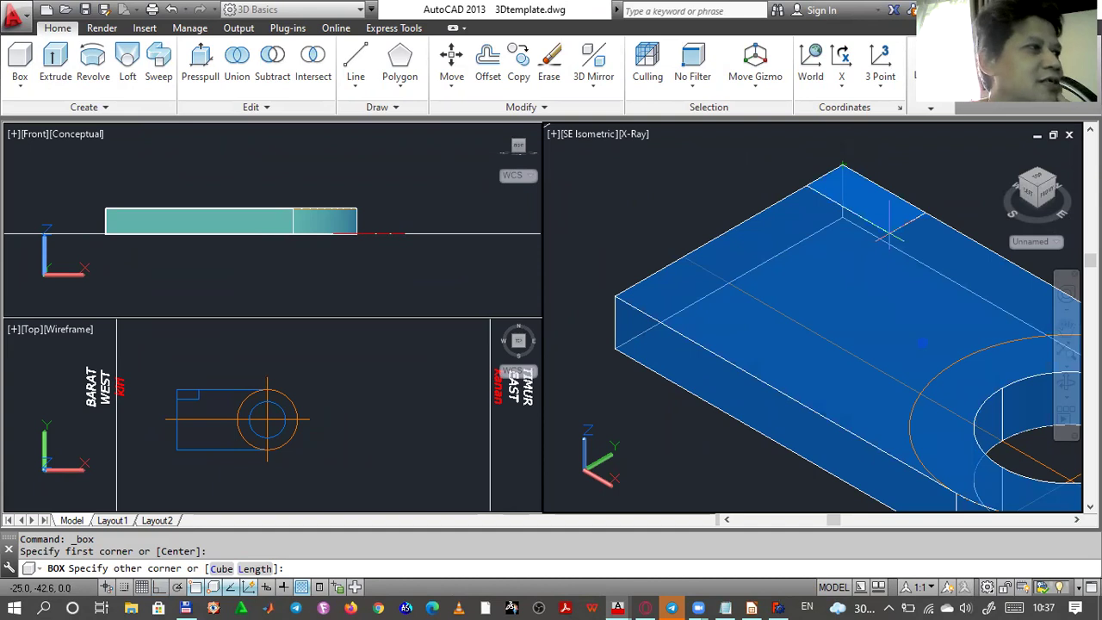
{"action": "key", "text": "F8"}
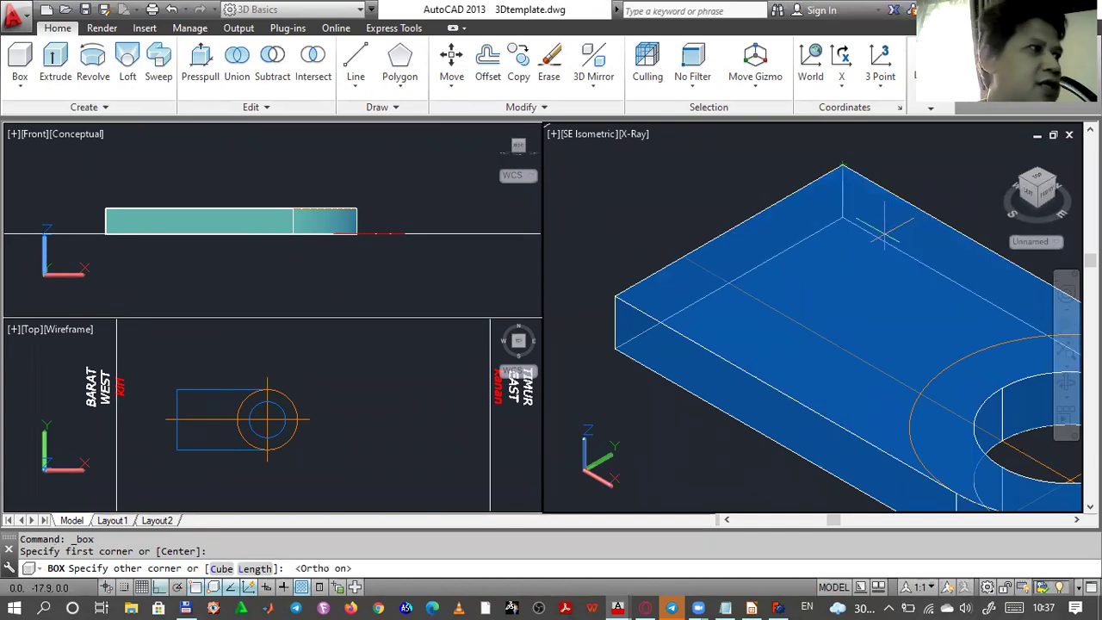
{"action": "left_click", "coordinate": [251, 568]}
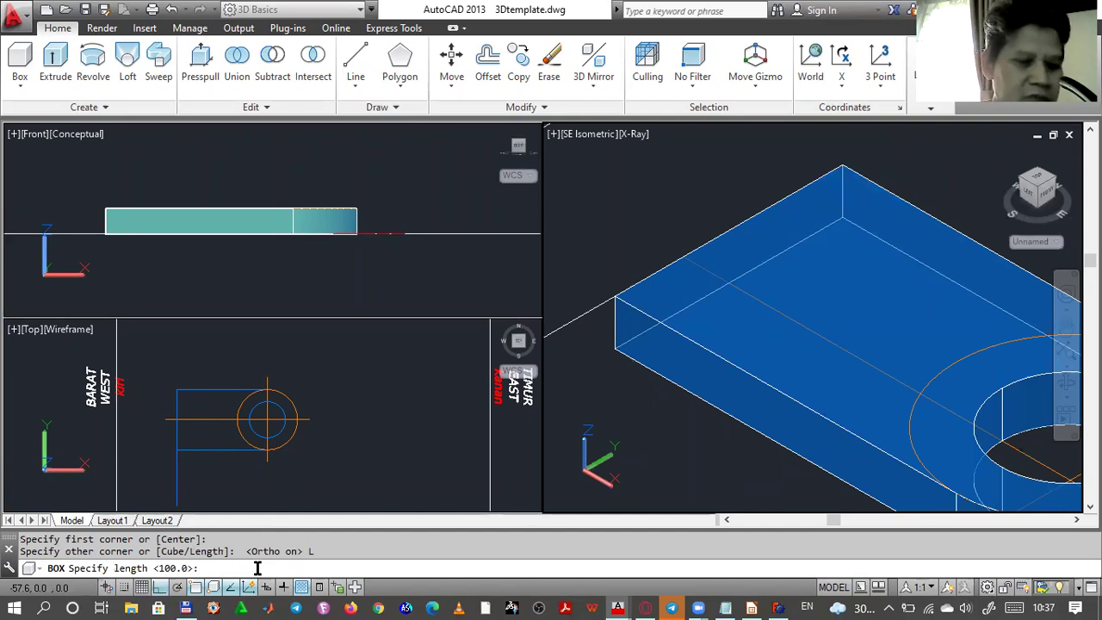
{"action": "type", "text": "30"}
{"action": "key", "text": "Return"}
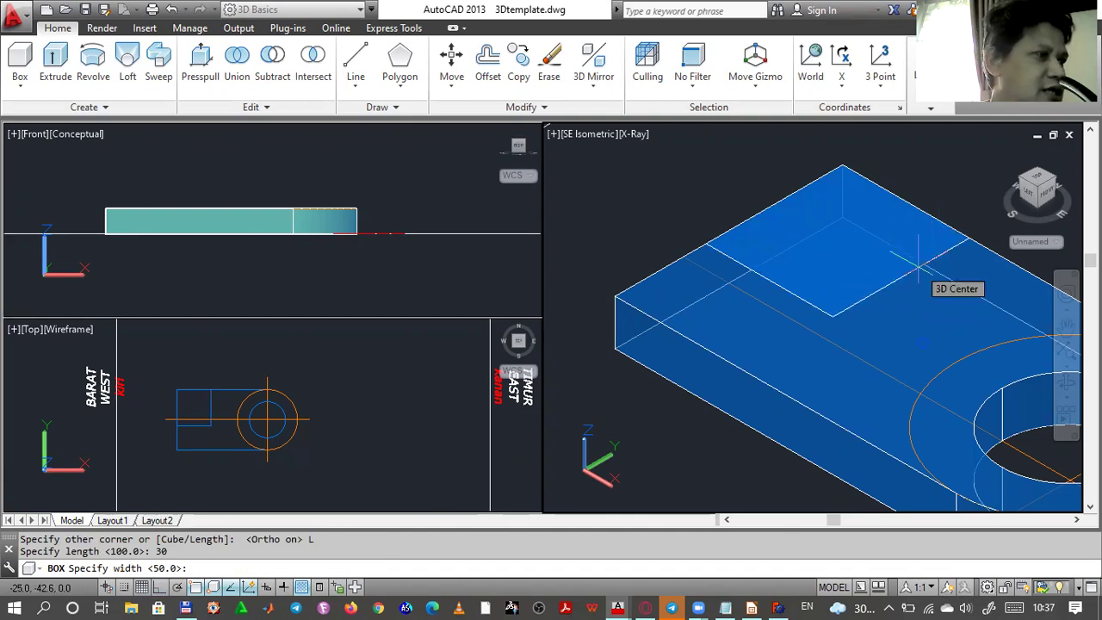
{"action": "type", "text": "10"}
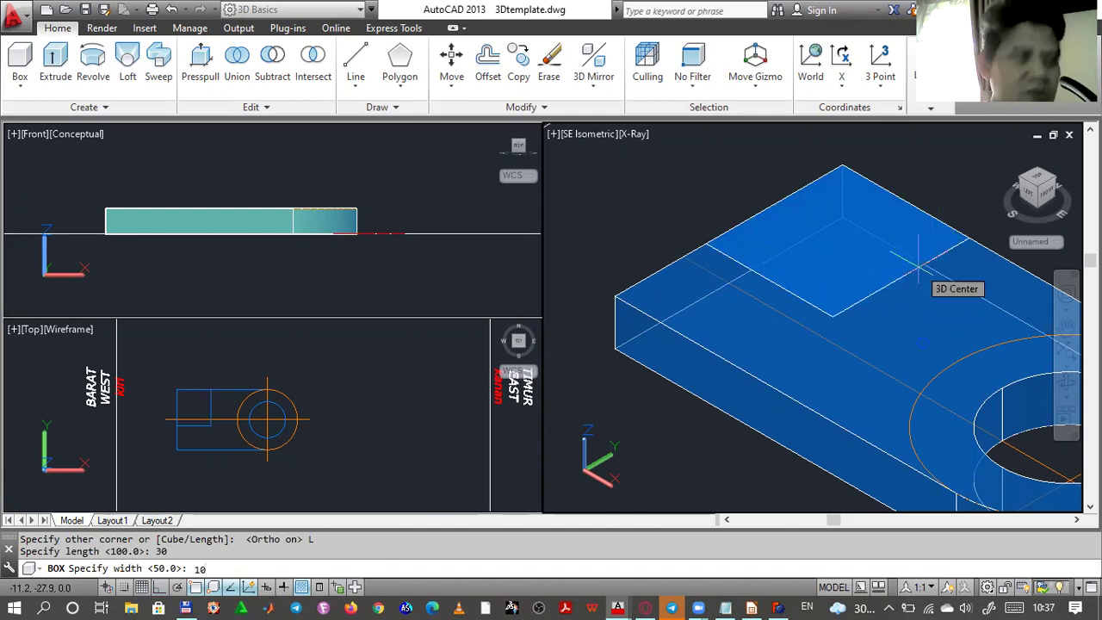
{"action": "key", "text": "Return"}
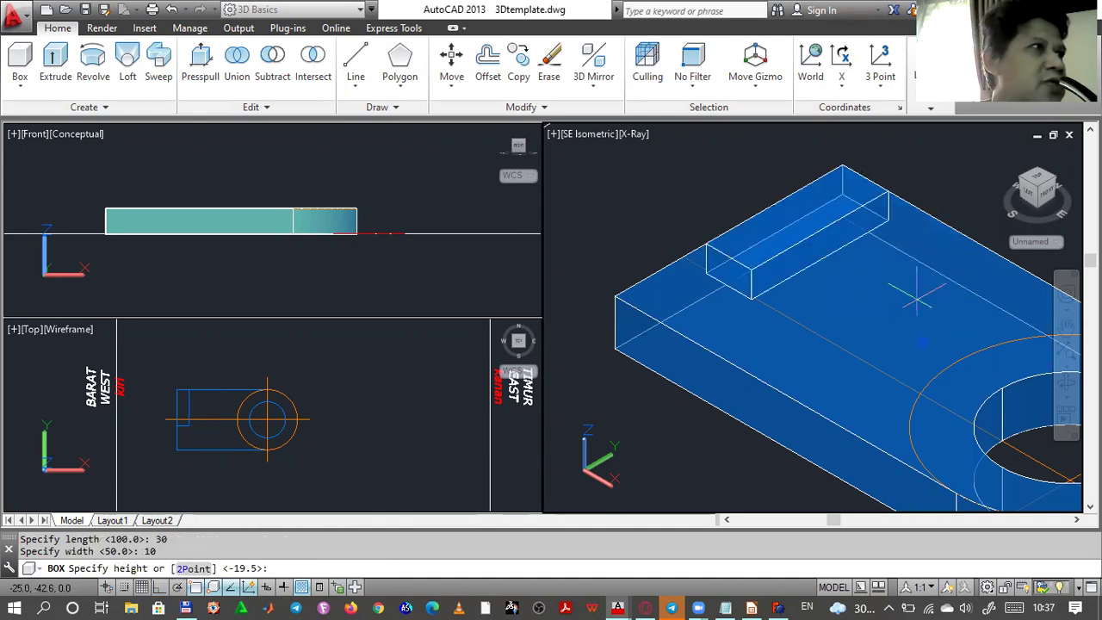
{"action": "key", "text": "Escape"}
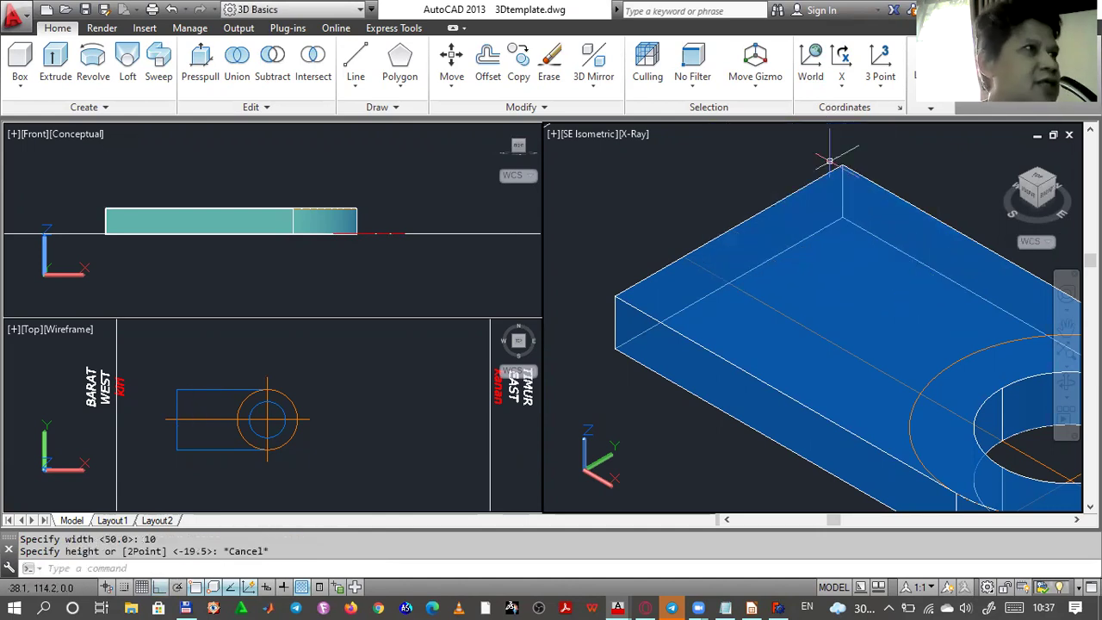
- Create a box for the first upright lug from the plate's upper back corner, with length 30, width 10 and height 40
{"action": "left_click", "coordinate": [18, 61]}
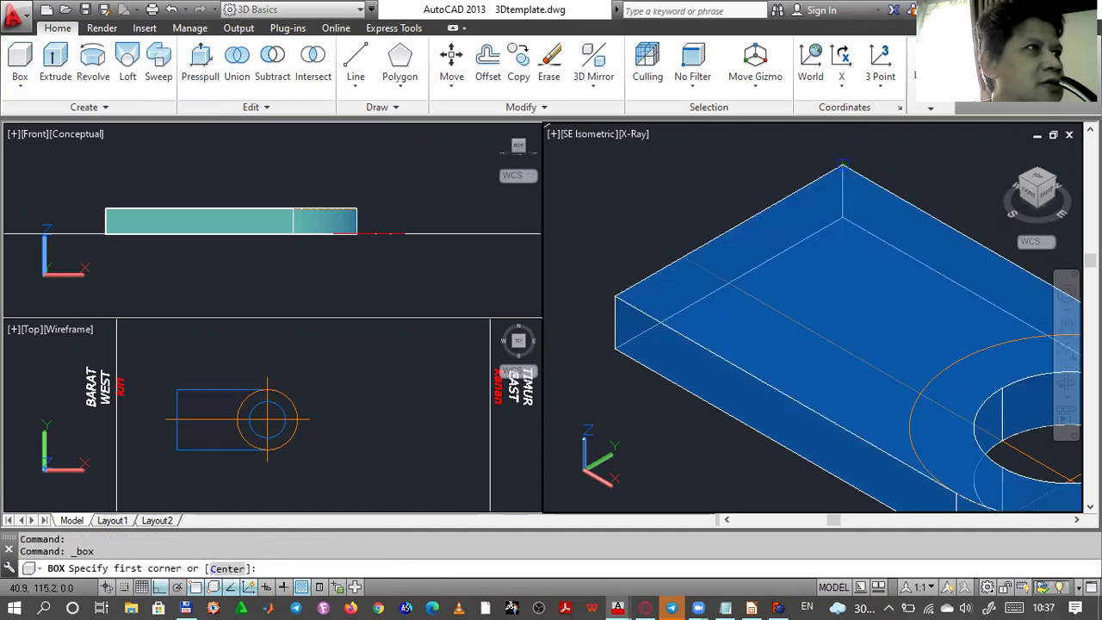
{"action": "left_click", "coordinate": [846, 163]}
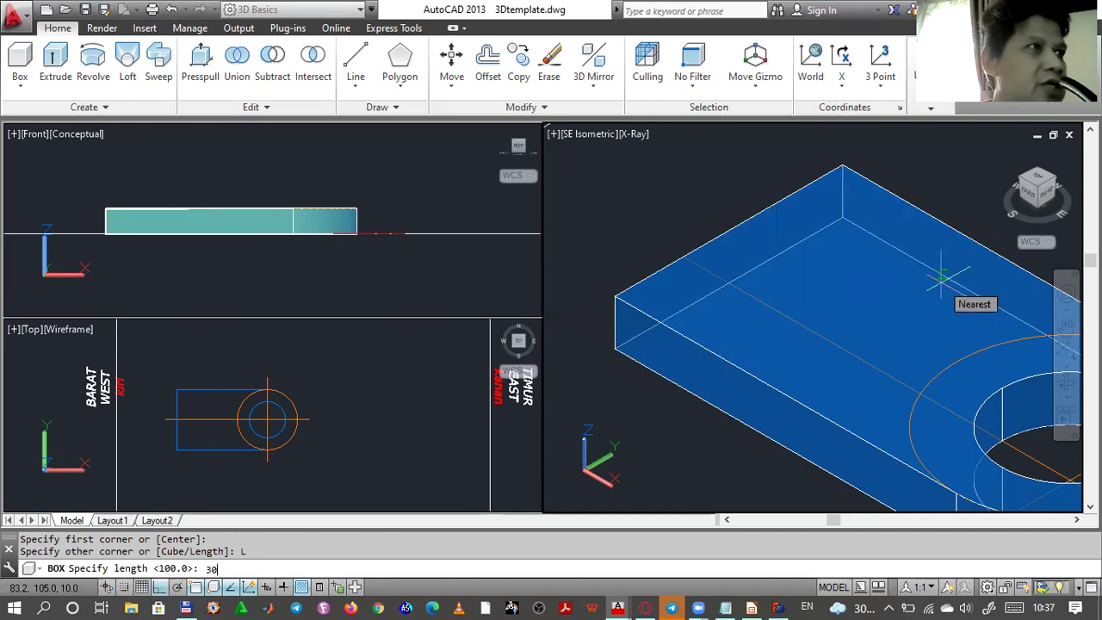
{"action": "key", "text": "Return"}
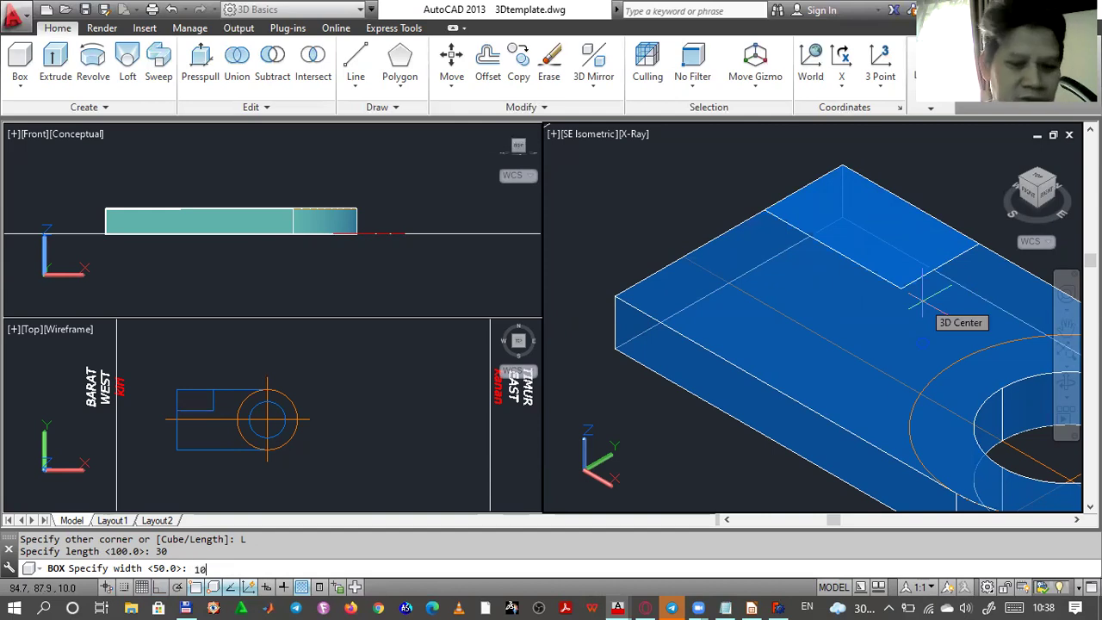
{"action": "key", "text": "Return"}
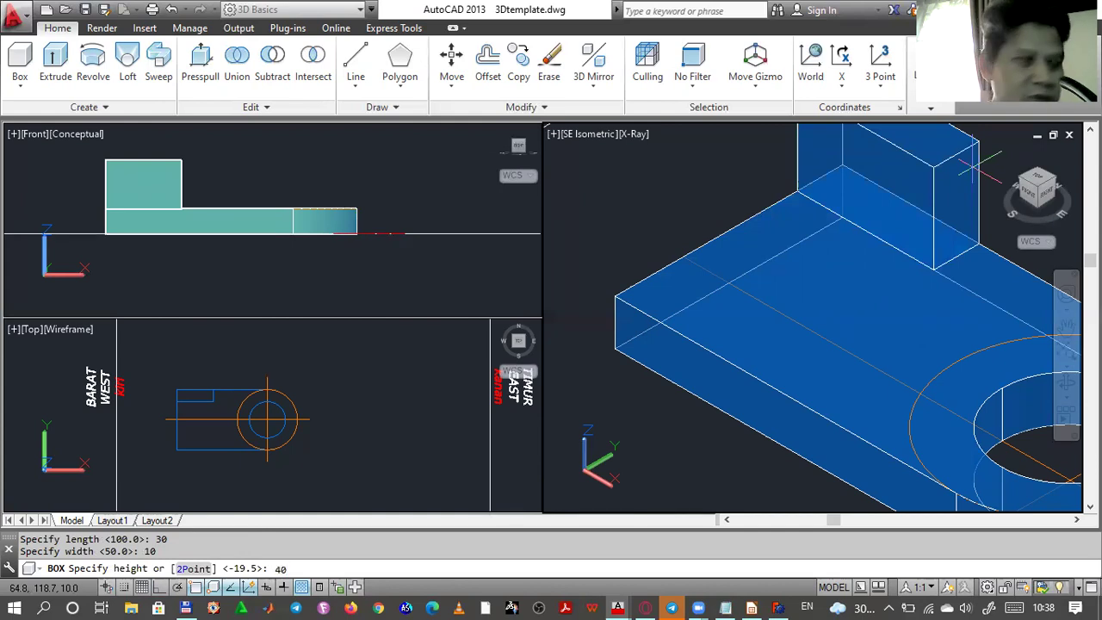
{"action": "key", "text": "Return"}
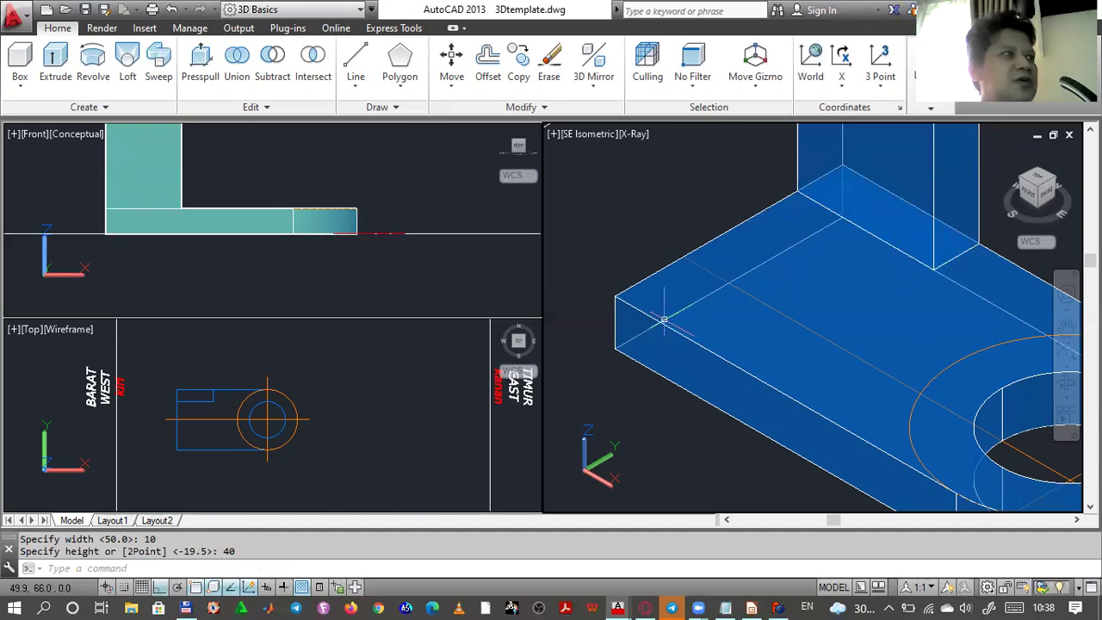
- Select the upright box and the base plate in turn to check whether they are separate solids, and clear the selection
{"action": "scroll", "coordinate": [633, 275], "scroll_direction": "down", "scroll_amount": 3}
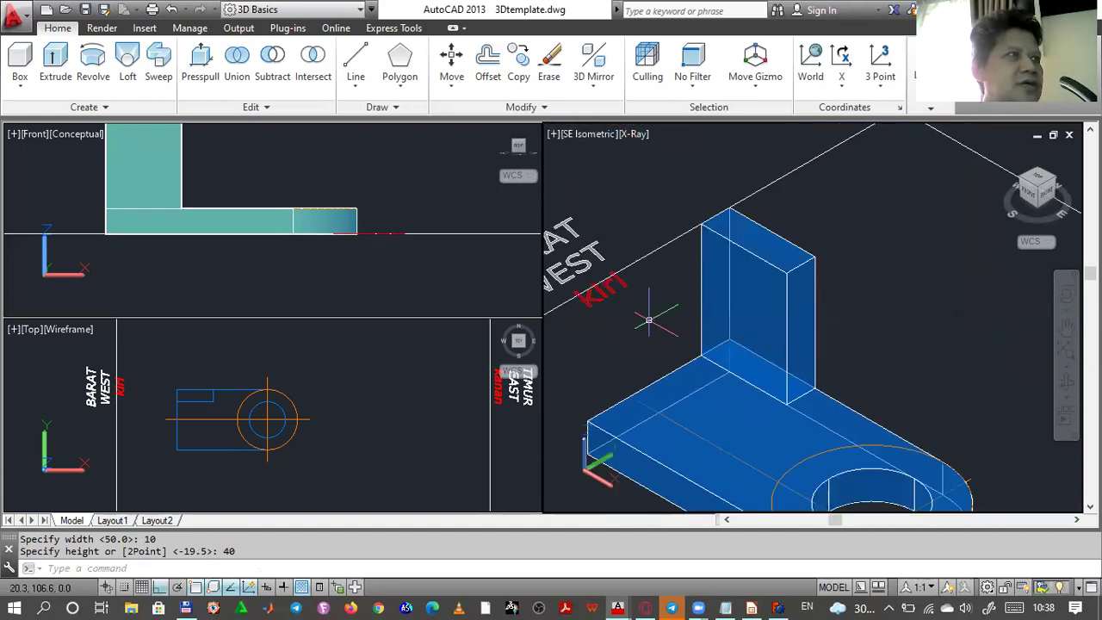
{"action": "scroll", "coordinate": [649, 319], "scroll_direction": "down", "scroll_amount": 2}
{"action": "scroll", "coordinate": [654, 306], "scroll_direction": "up", "scroll_amount": 3}
{"action": "middle_click_drag", "start_coordinate": [656, 311], "coordinate": [666, 271]}
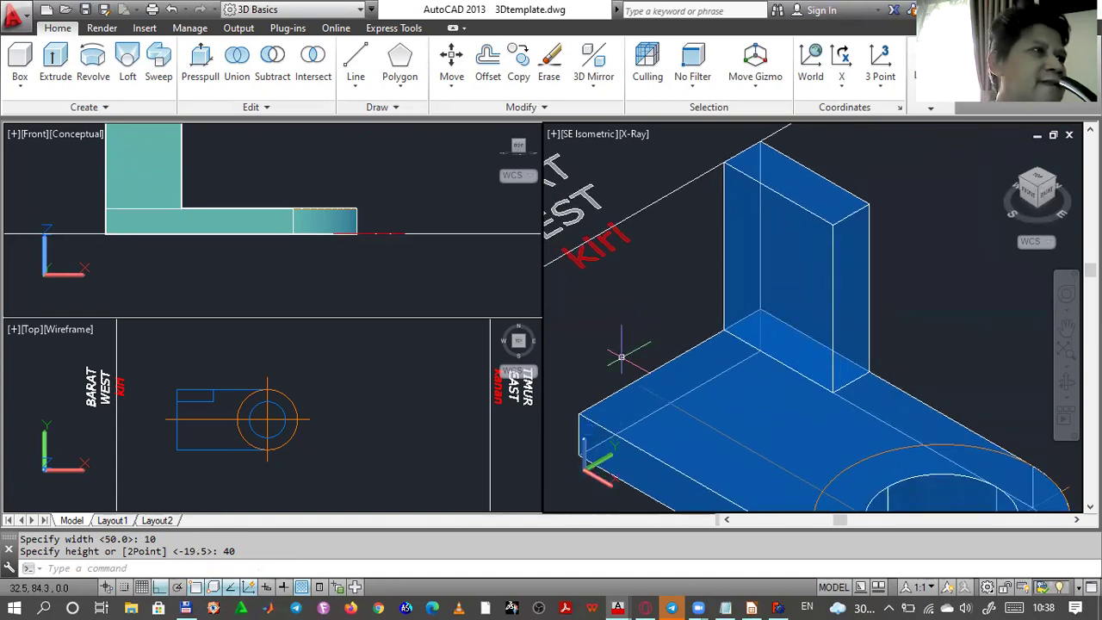
{"action": "left_click", "coordinate": [828, 258]}
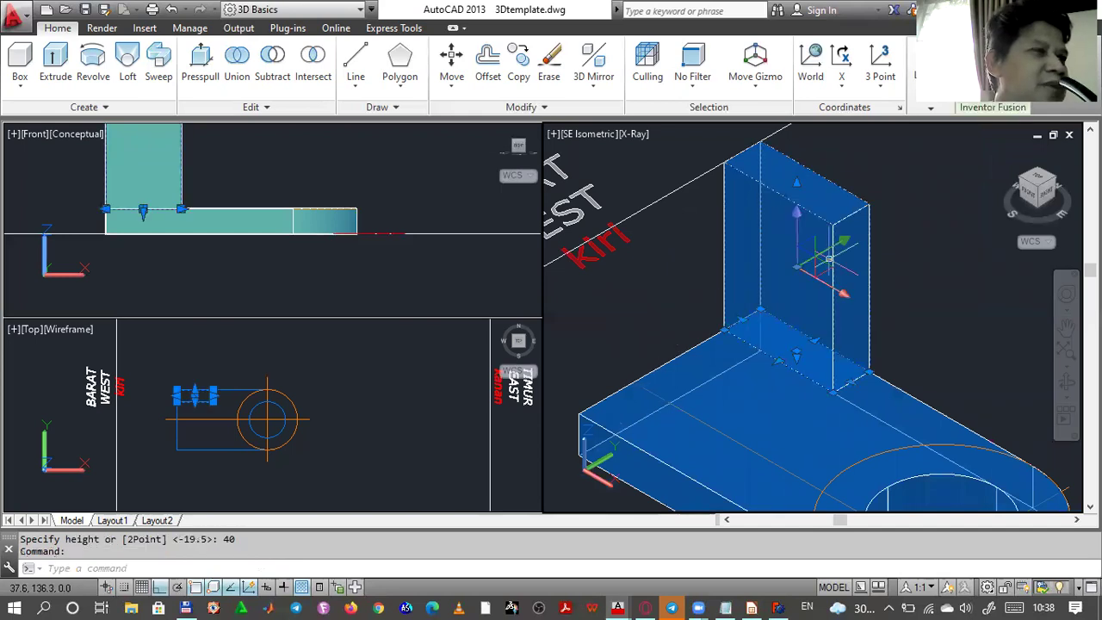
{"action": "left_click", "coordinate": [692, 394]}
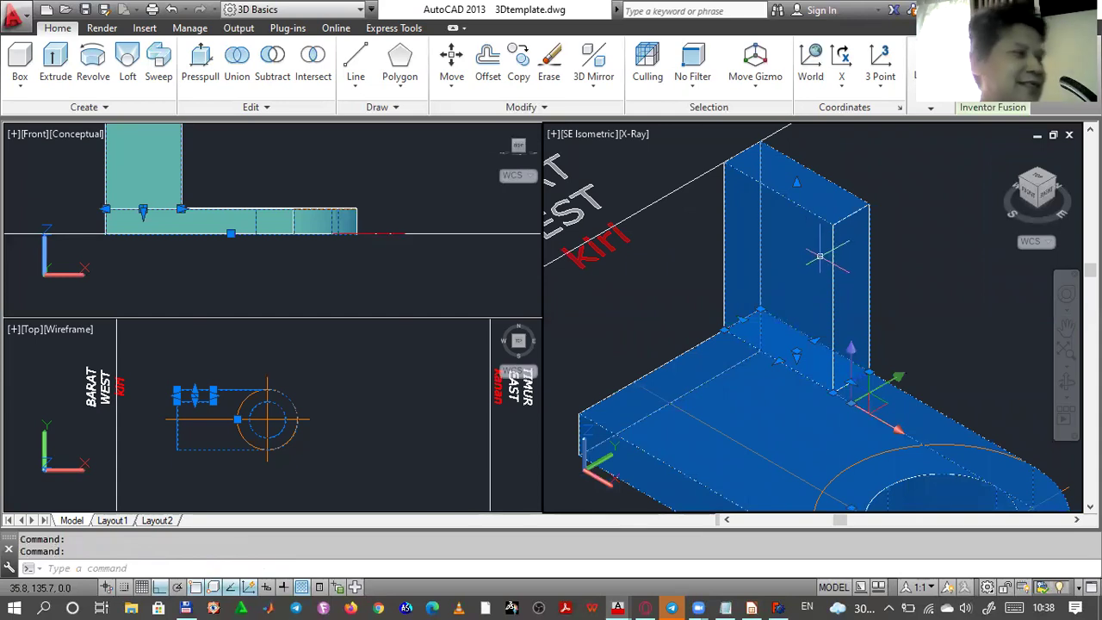
{"action": "key", "text": "Escape"}
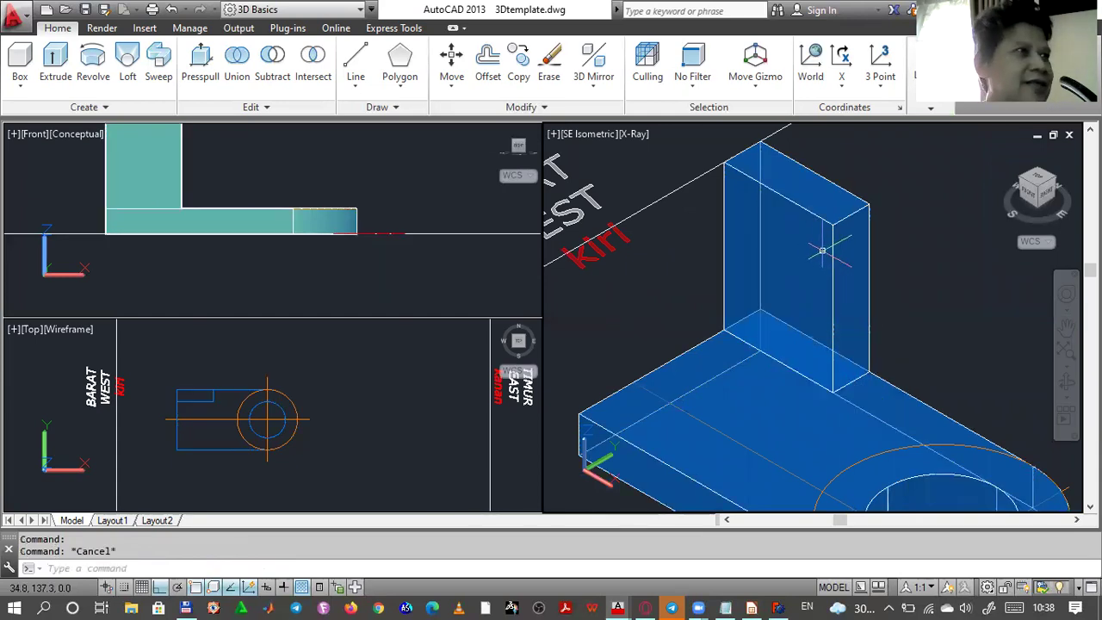
{"action": "left_click", "coordinate": [833, 241]}
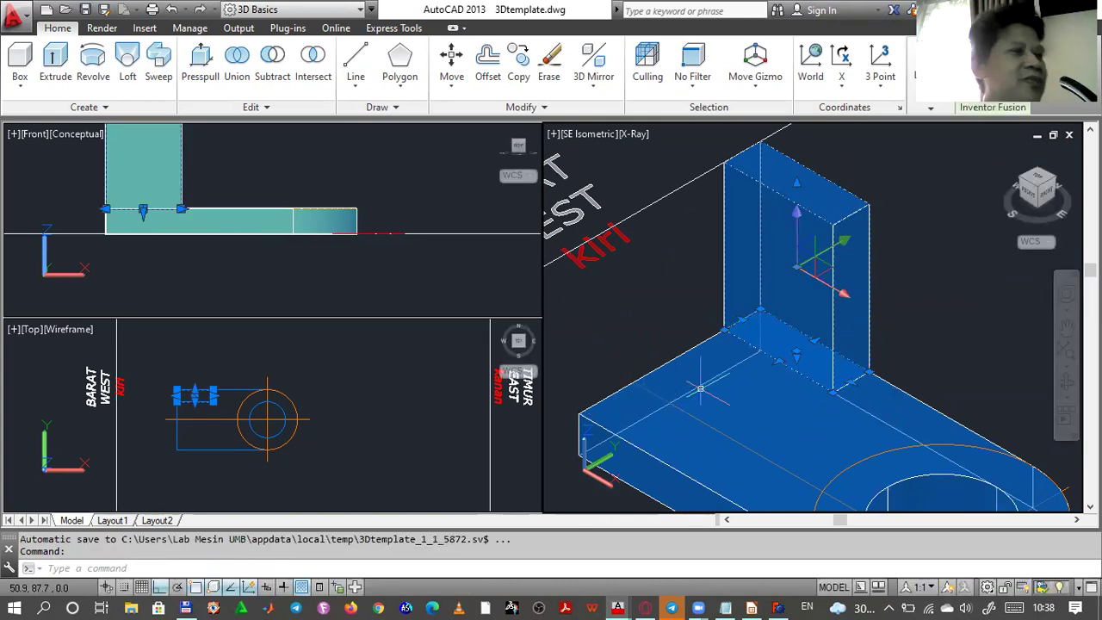
{"action": "mouse_move", "coordinate": [703, 398]}
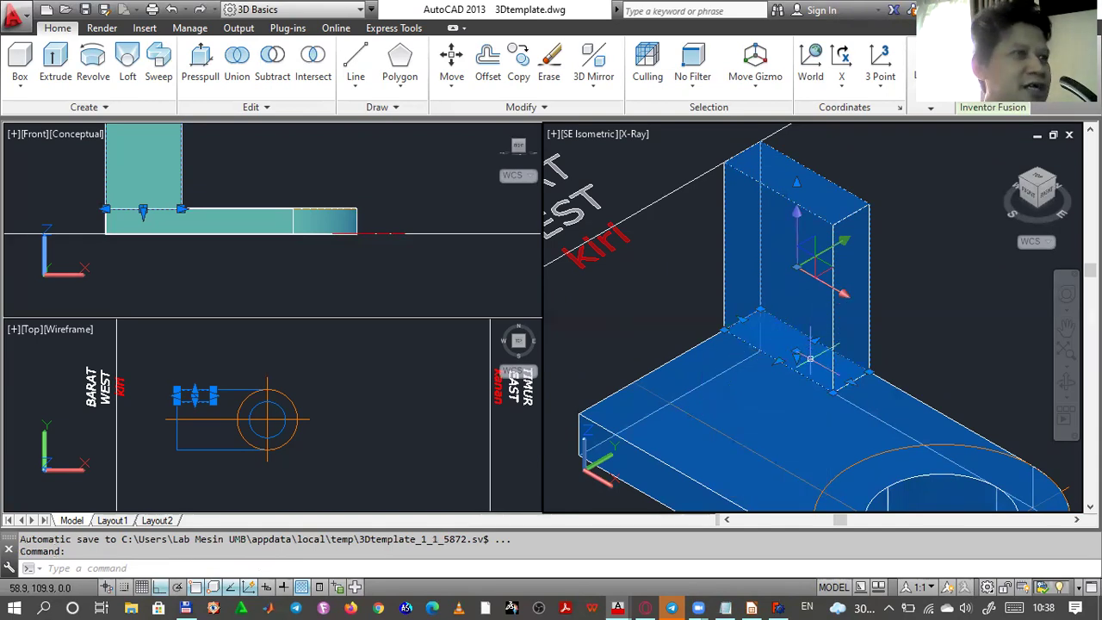
{"action": "key", "text": "Escape"}
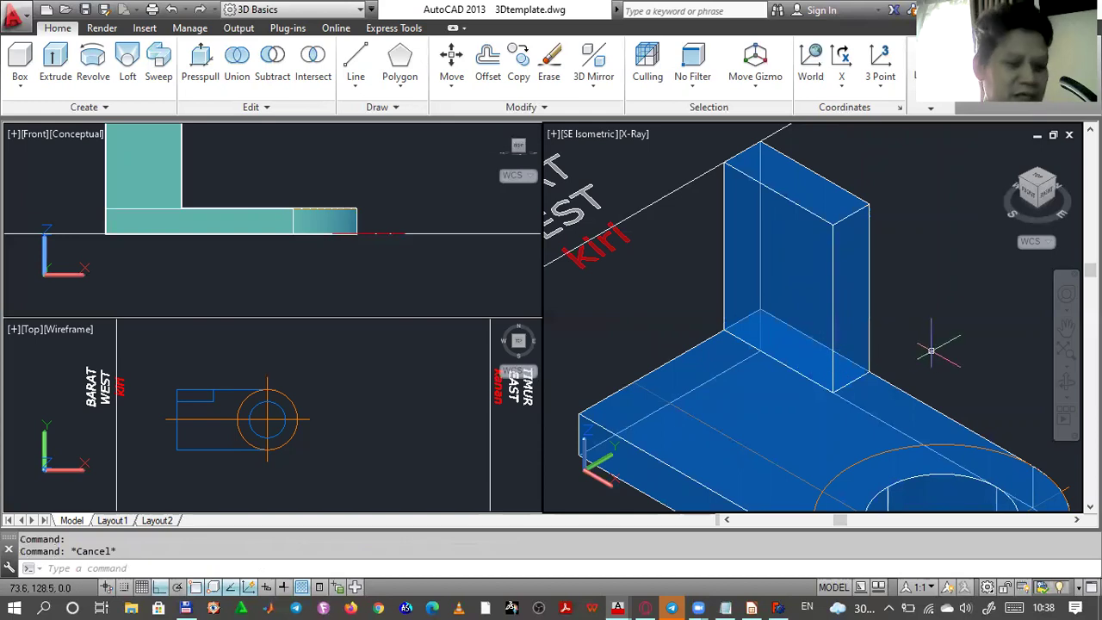
- Add a layer named BENDA2 that takes over the properties of layer BENDA
{"action": "type", "text": "la"}
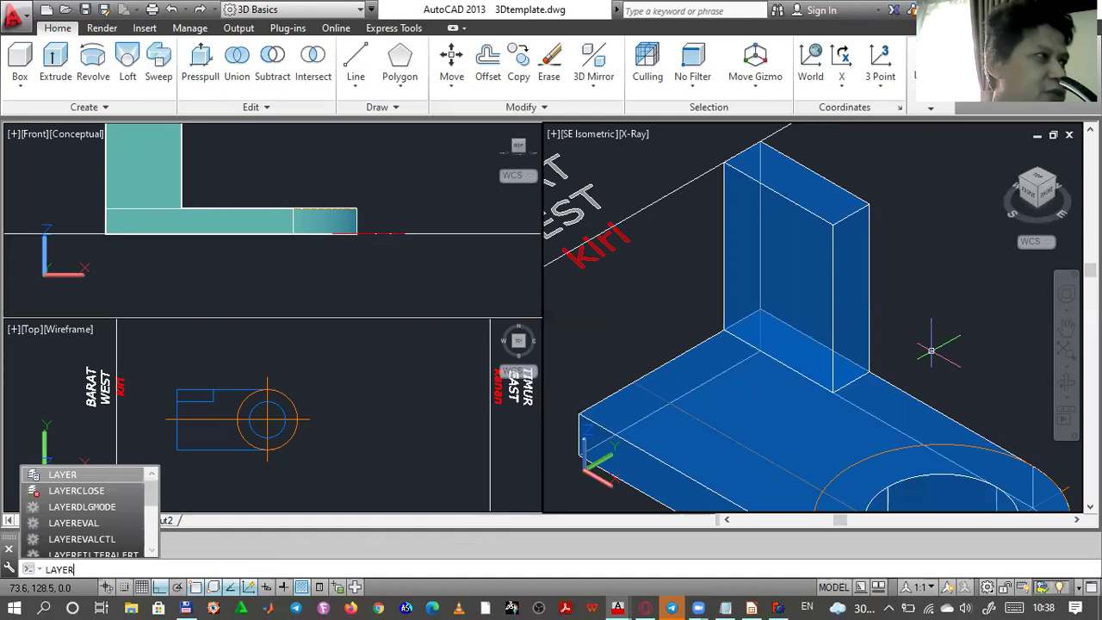
{"action": "type", "text": "yer"}
{"action": "key", "text": "Return"}
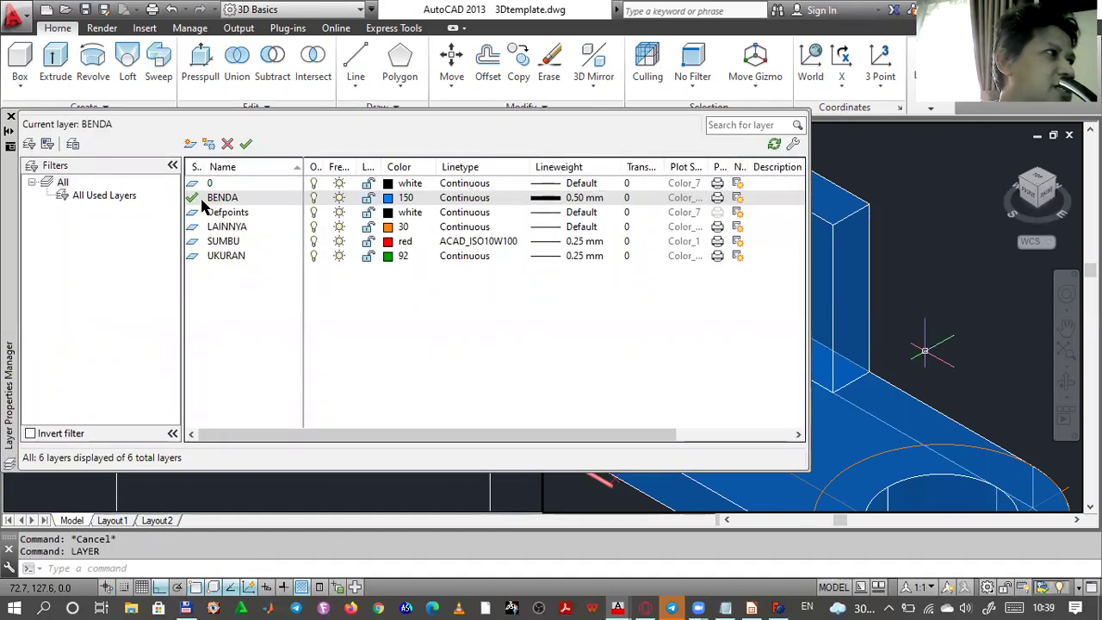
{"action": "left_click", "coordinate": [193, 193]}
{"action": "left_click", "coordinate": [189, 143]}
{"action": "type", "text": "BENDA2"}
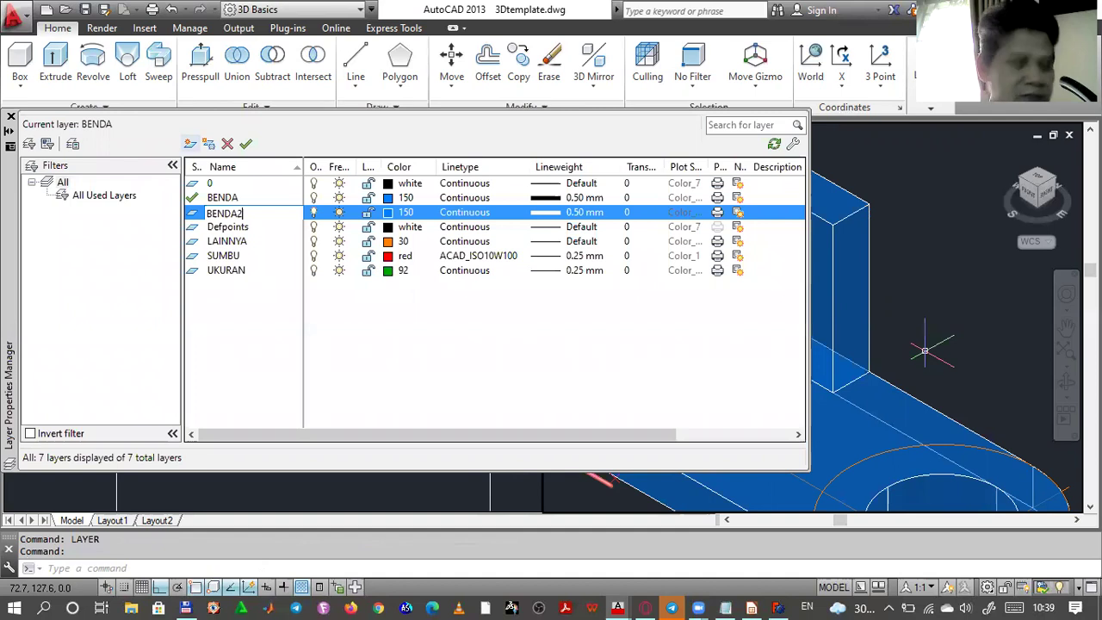
{"action": "key", "text": "Return"}
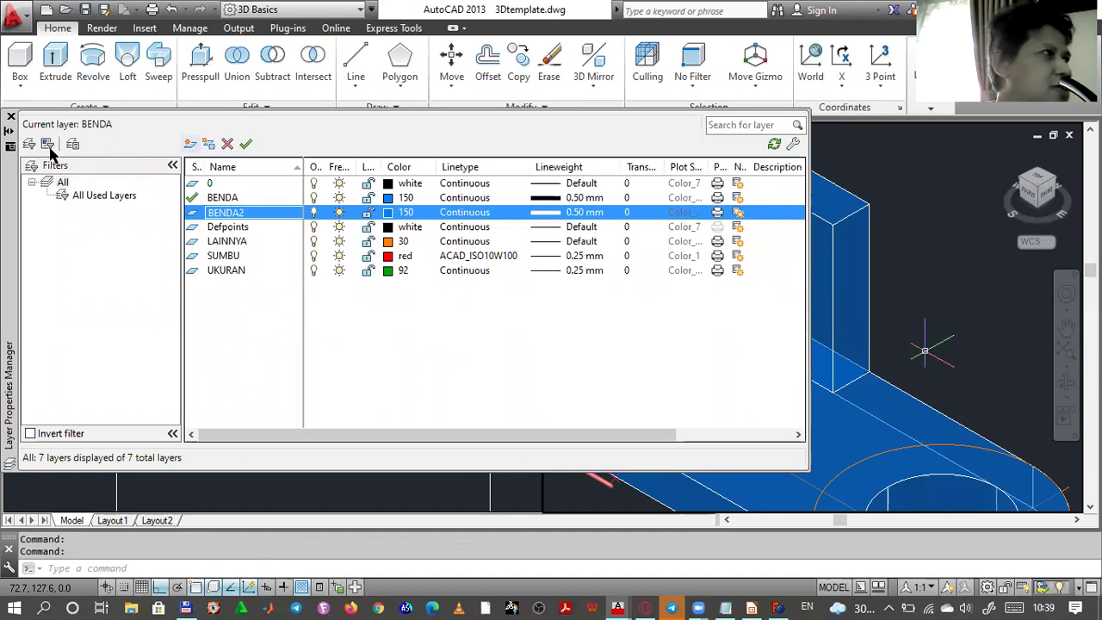
- Add another layer named BENDA3 with the same properties as BENDA2
{"action": "left_click", "coordinate": [190, 145]}
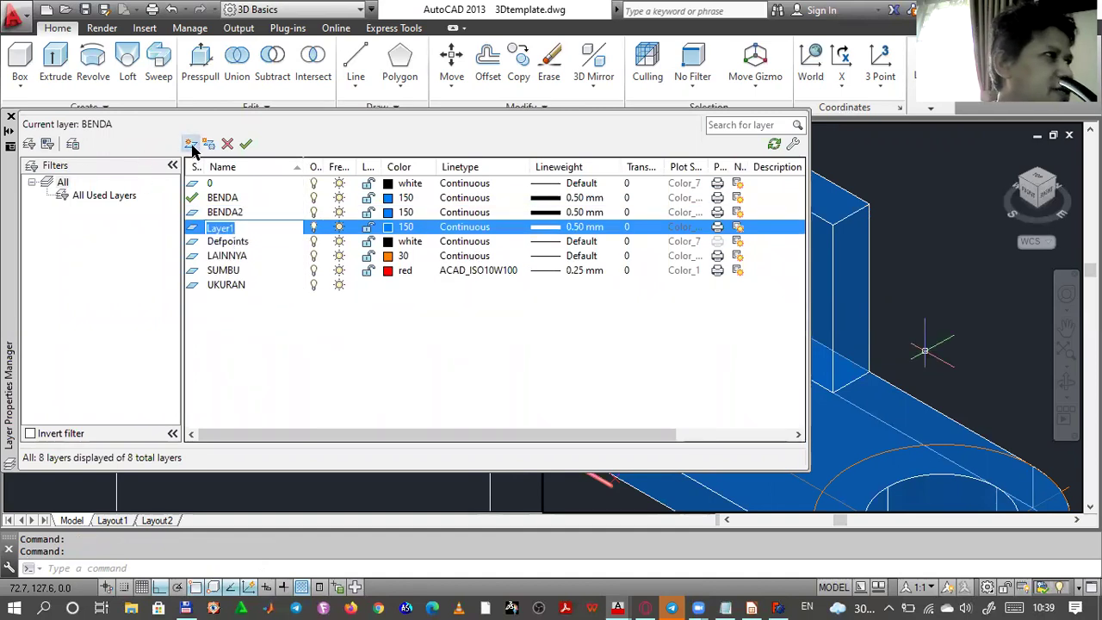
{"action": "type", "text": "BENDA3"}
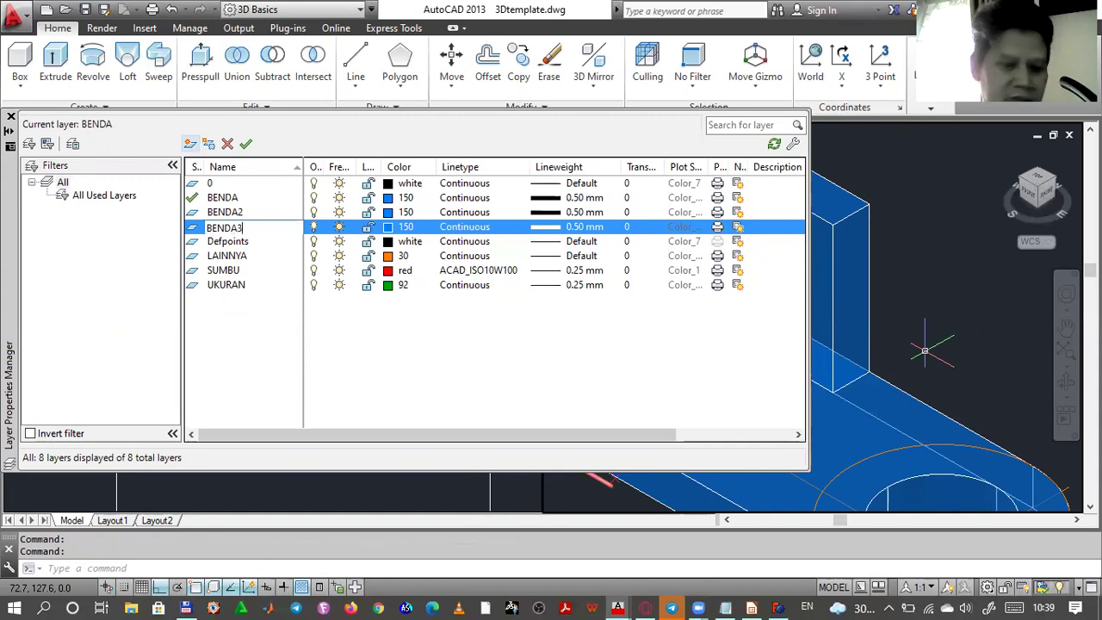
{"action": "key", "text": "Return"}
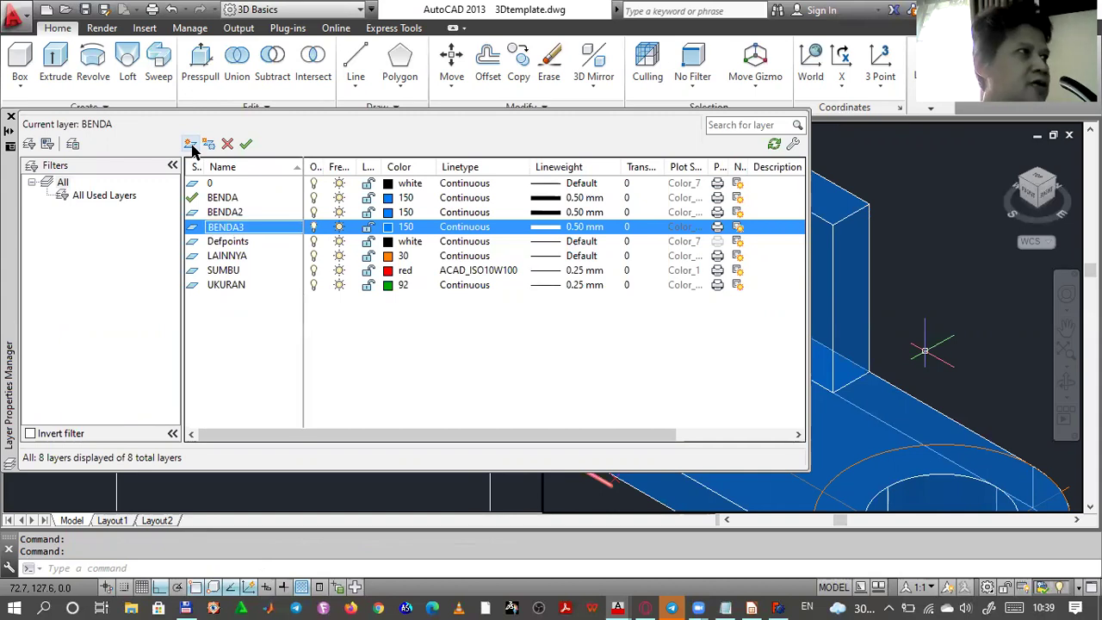
- Set the colour of layer BENDA2 to red
{"action": "left_click", "coordinate": [388, 213]}
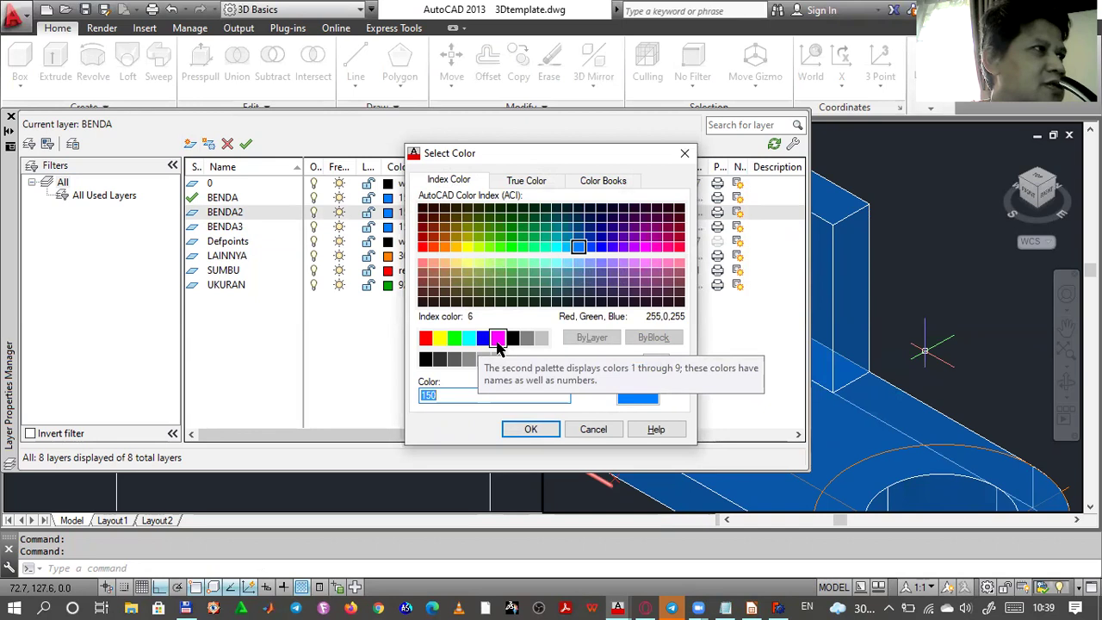
{"action": "left_click", "coordinate": [425, 337]}
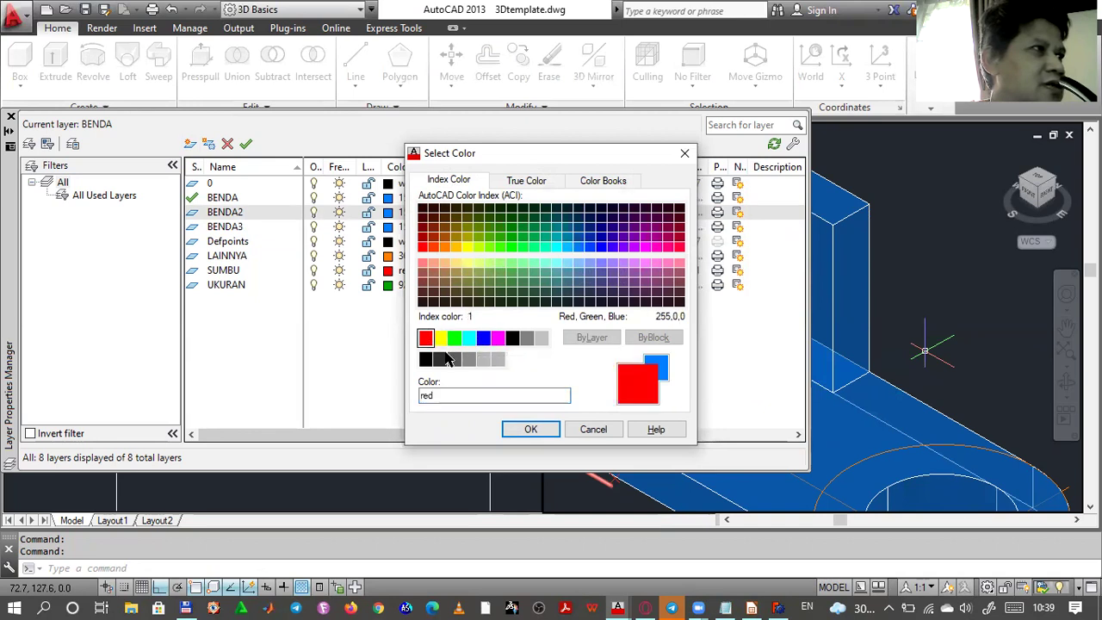
{"action": "left_click", "coordinate": [530, 429]}
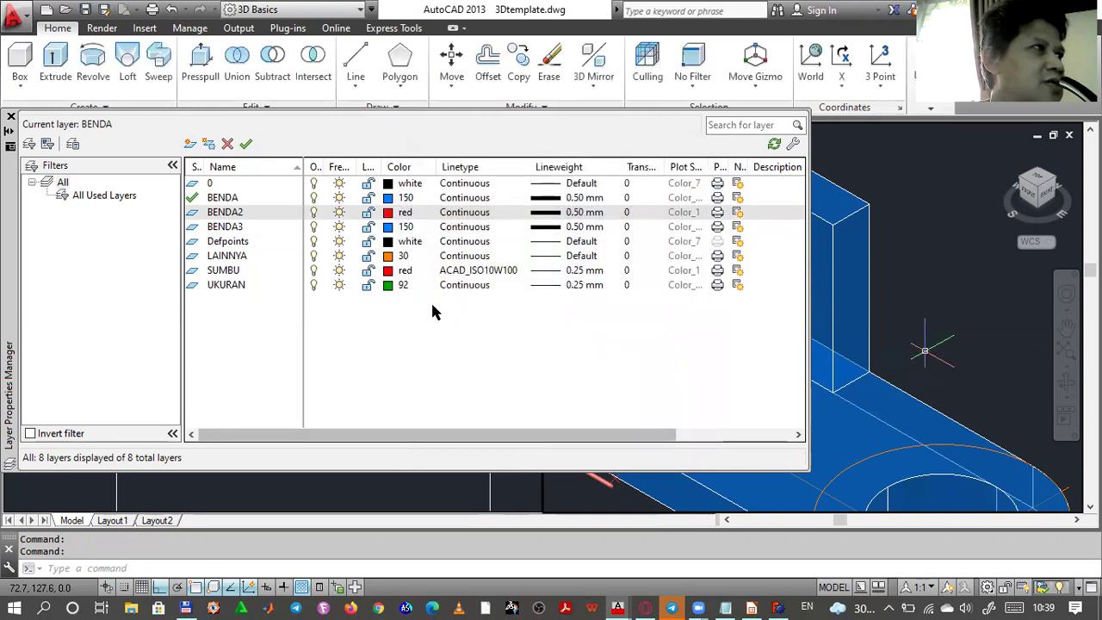
- Set the colour of layer BENDA3 to index colour 40 and close the layer manager
{"action": "left_click", "coordinate": [388, 227]}
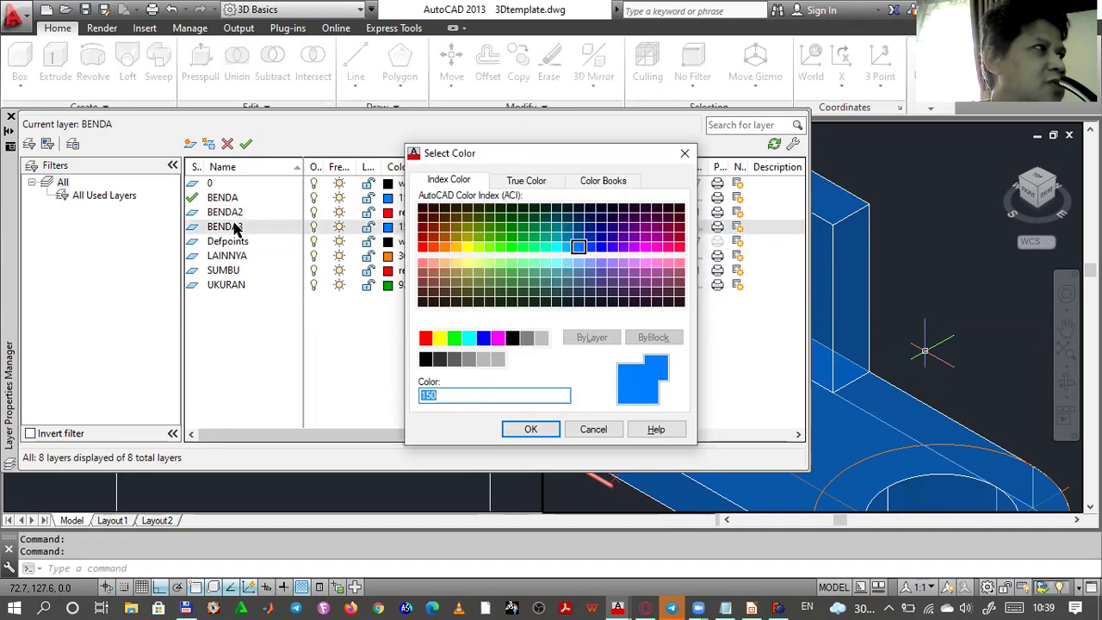
{"action": "left_click", "coordinate": [454, 248]}
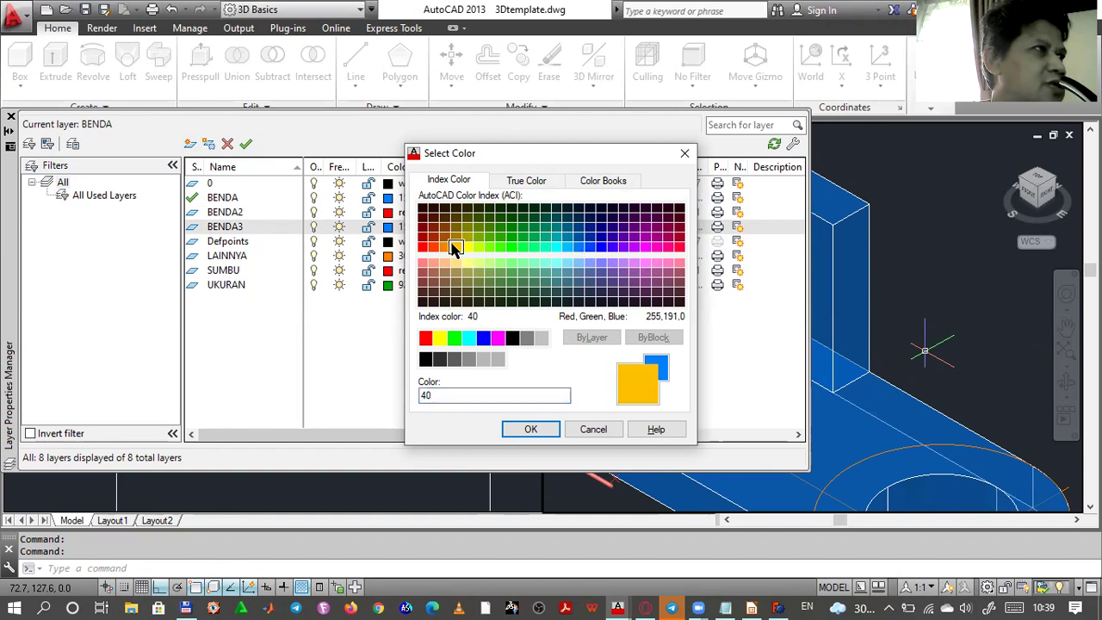
{"action": "left_click", "coordinate": [527, 429]}
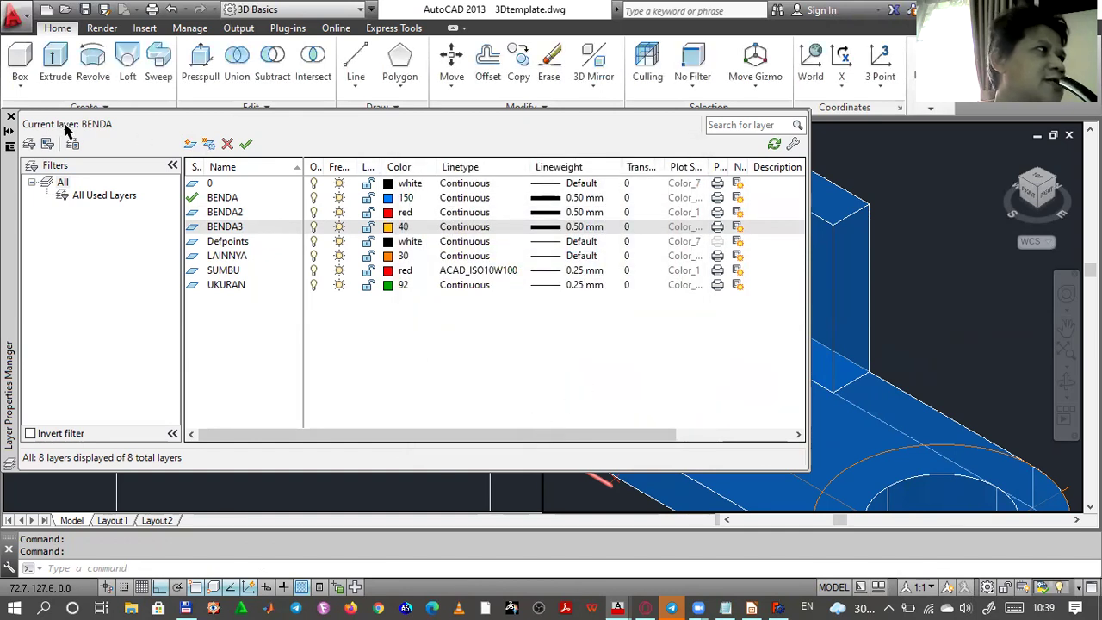
{"action": "left_click", "coordinate": [10, 119]}
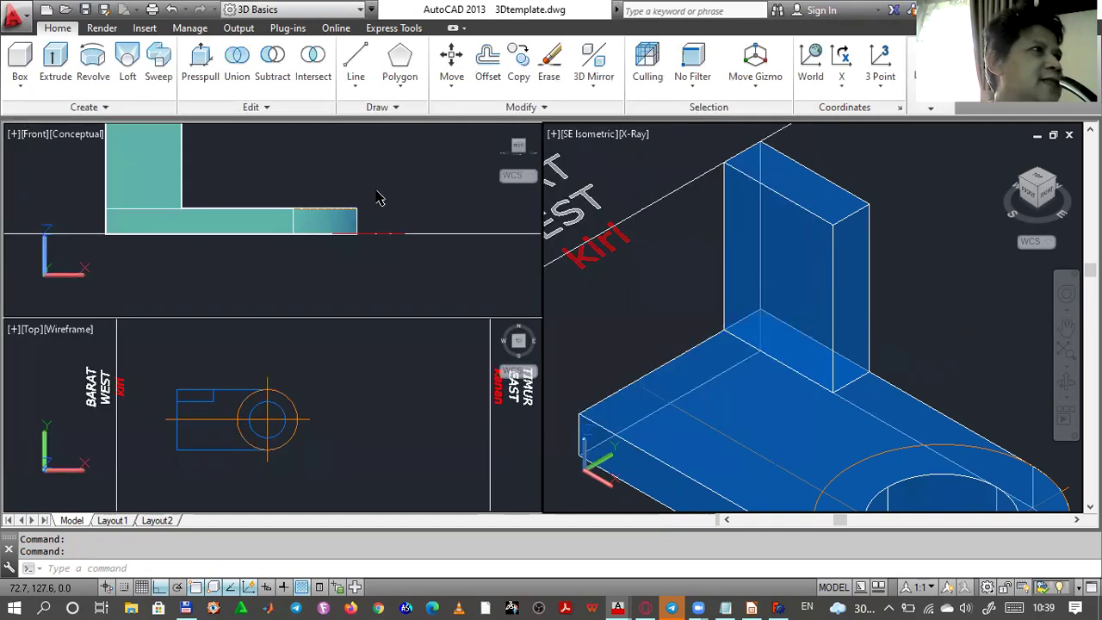
- Move the upright box to layer BENDA2 and clear the selection
{"action": "left_click", "coordinate": [794, 233]}
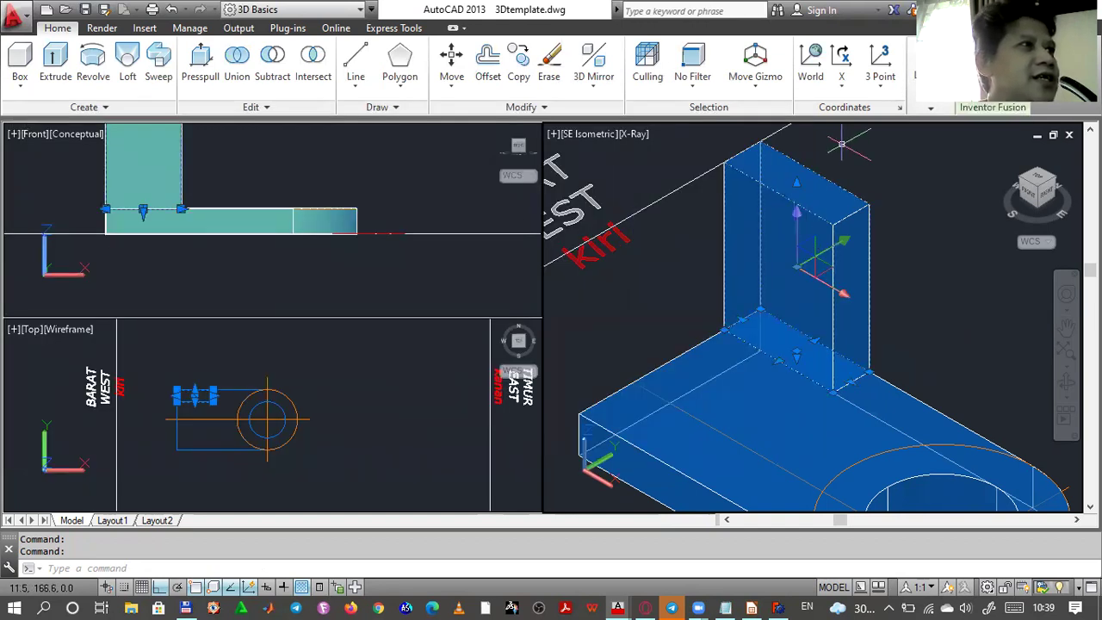
{"action": "left_click", "coordinate": [933, 110]}
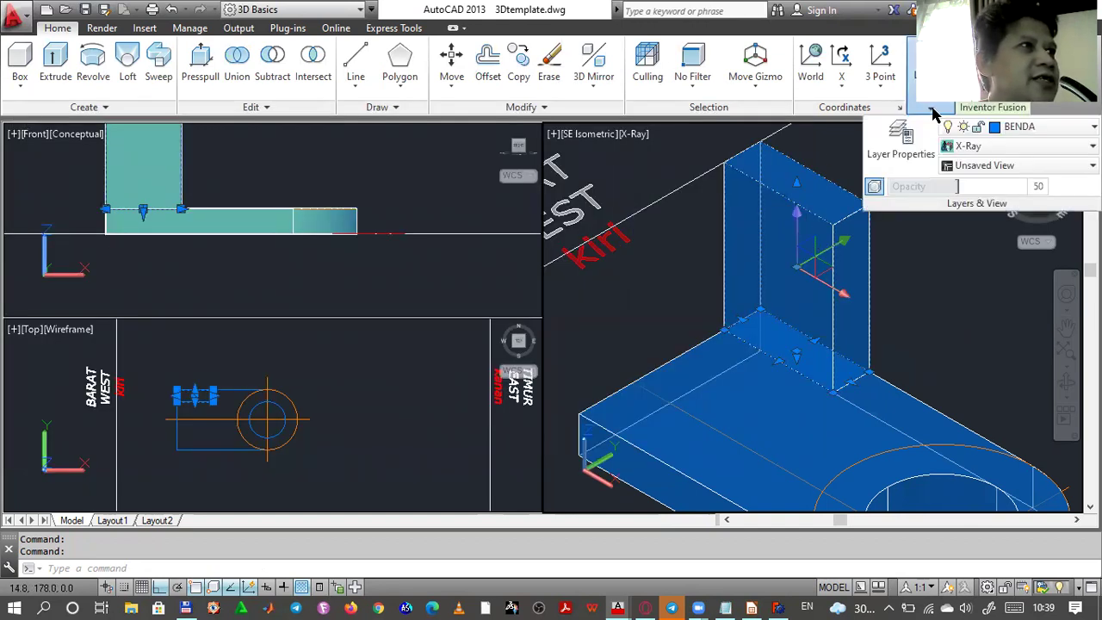
{"action": "left_click", "coordinate": [1043, 129]}
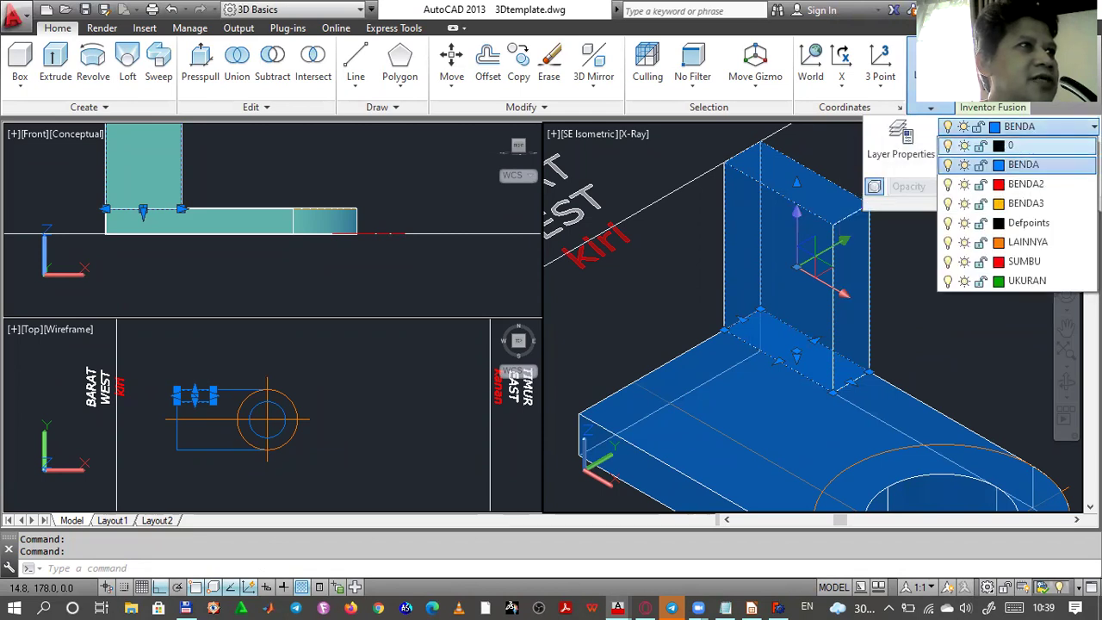
{"action": "left_click", "coordinate": [1064, 185]}
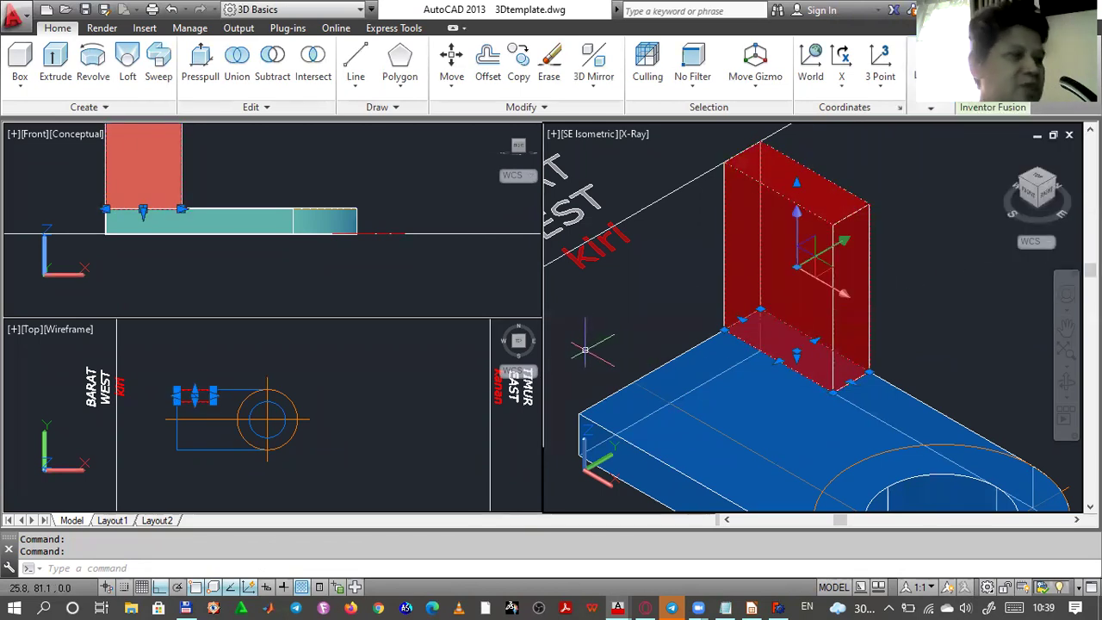
{"action": "key", "text": "Escape"}
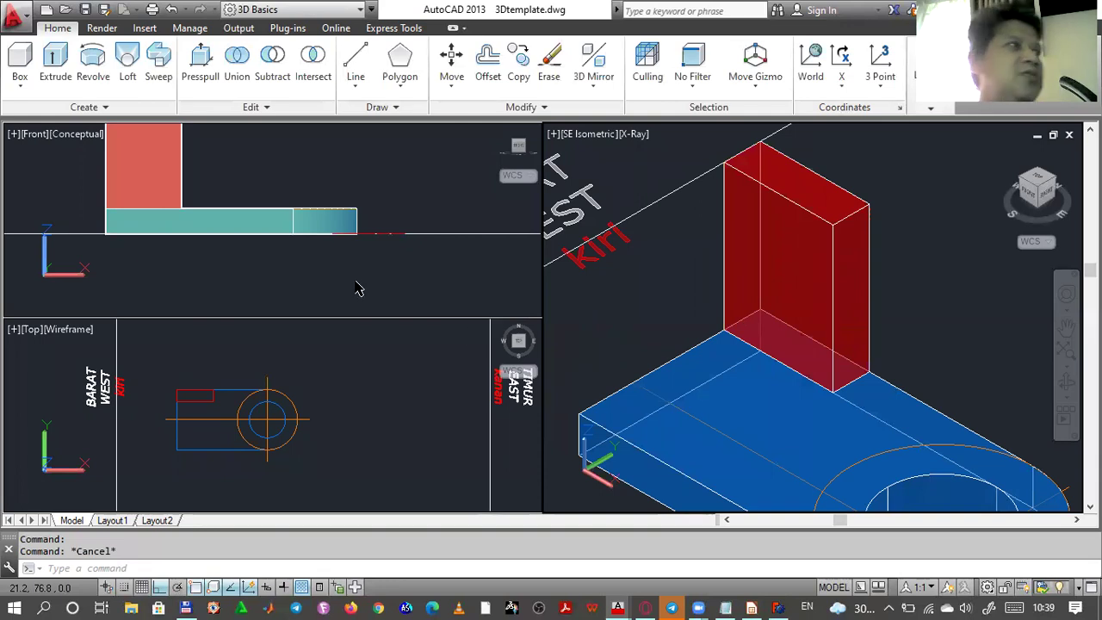
- Try to round the upright box's upper short edge nearest the base plate hole with a fillet edge of radius 15
{"action": "left_click", "coordinate": [318, 170]}
{"action": "middle_click_drag", "start_coordinate": [317, 170], "coordinate": [327, 216]}
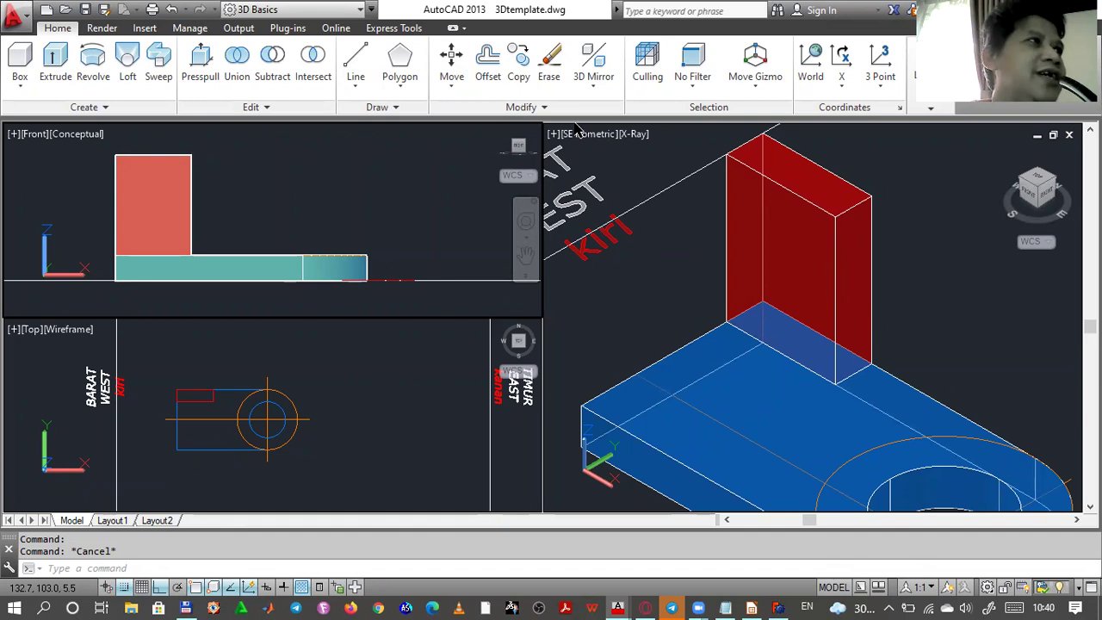
{"action": "left_click", "coordinate": [269, 108]}
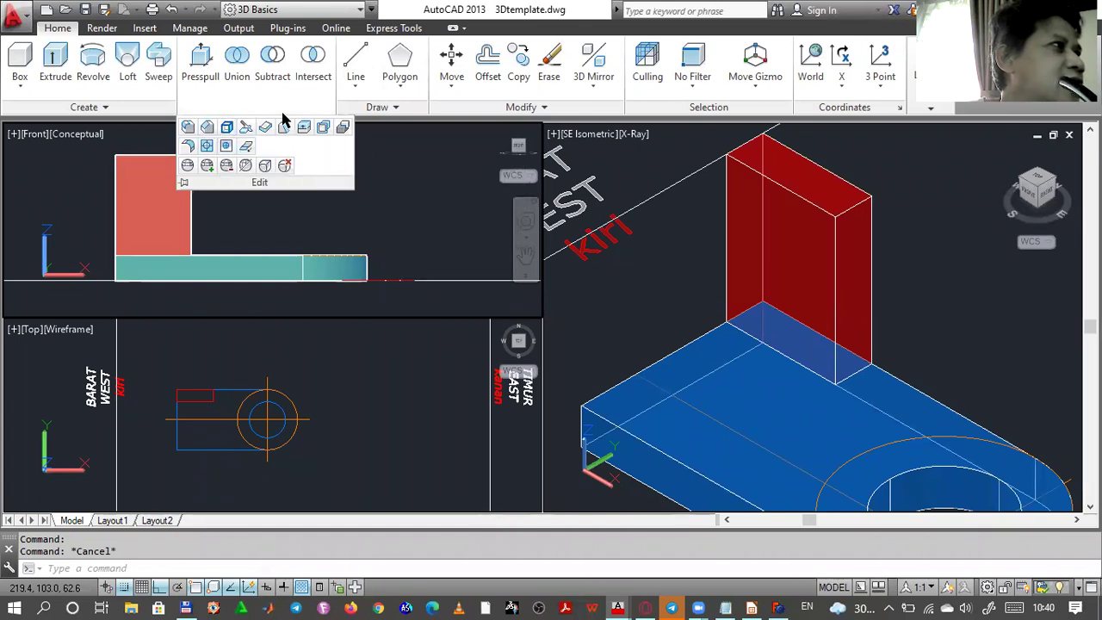
{"action": "left_click", "coordinate": [391, 179]}
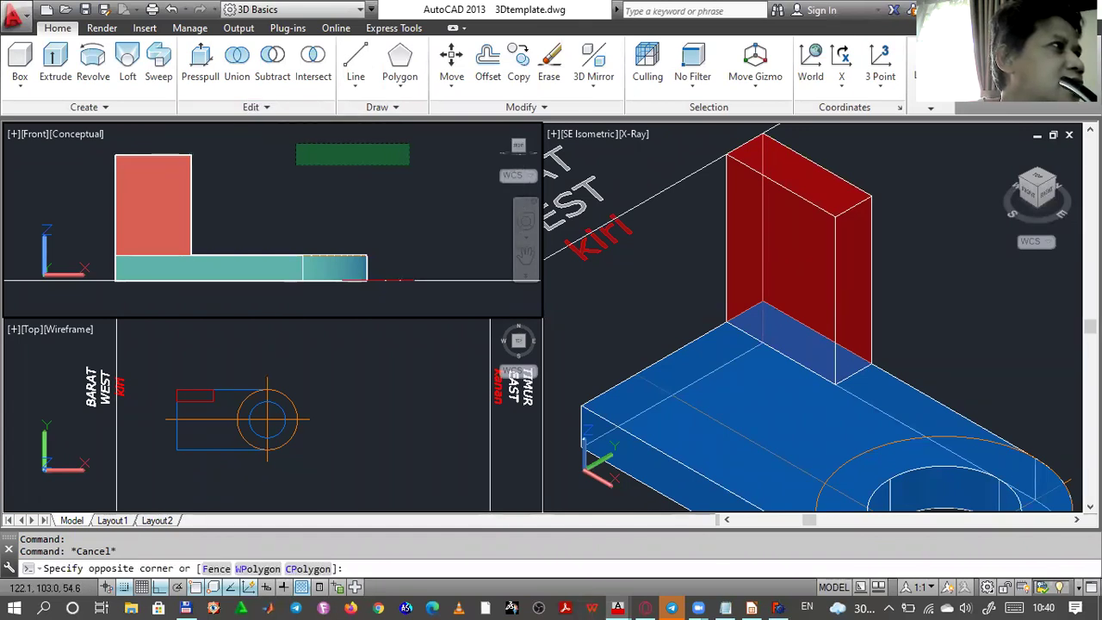
{"action": "left_click", "coordinate": [267, 108]}
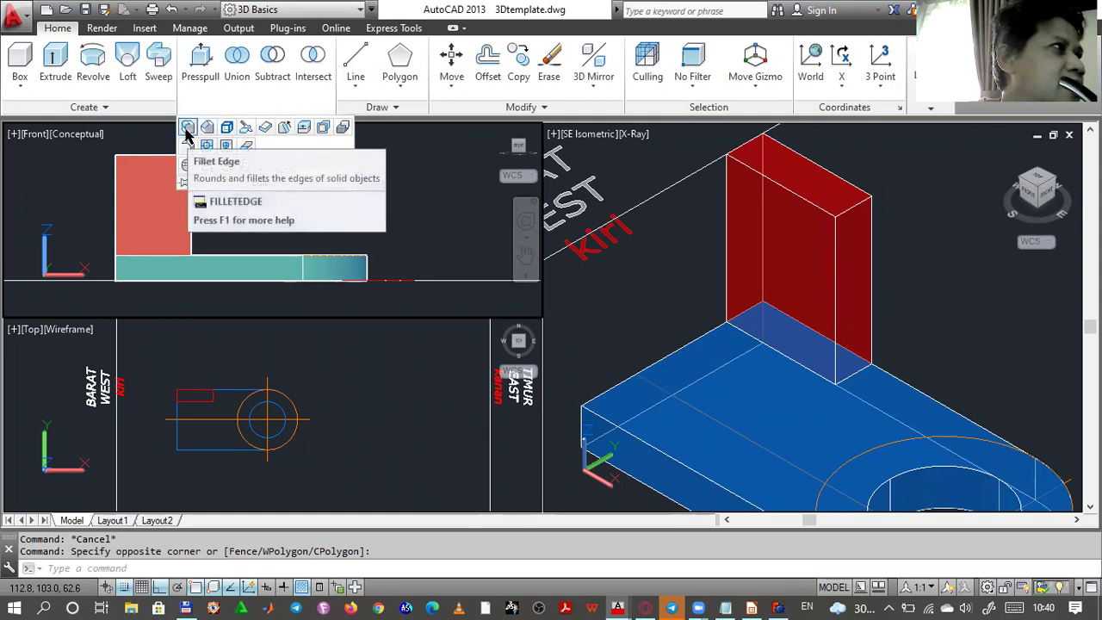
{"action": "left_click", "coordinate": [187, 129]}
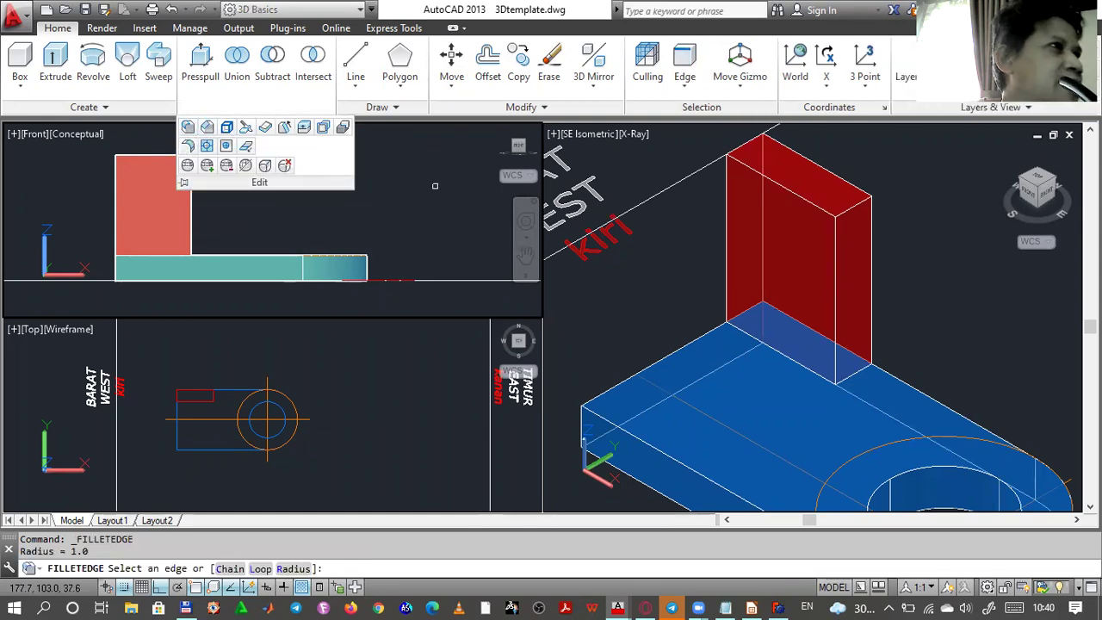
{"action": "left_click", "coordinate": [861, 209]}
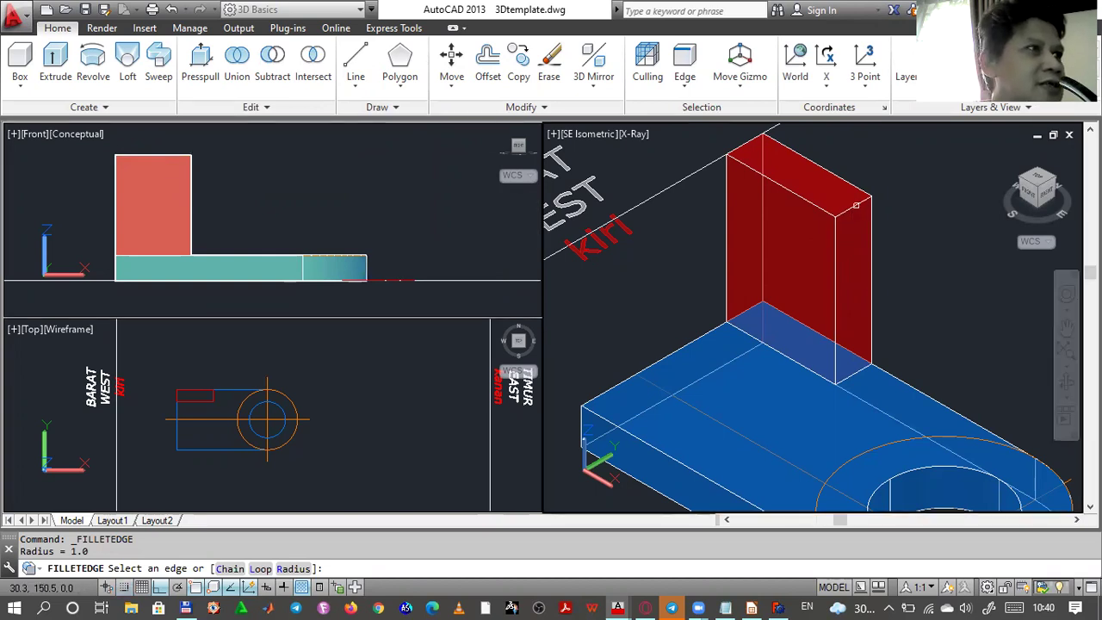
{"action": "left_click", "coordinate": [856, 205]}
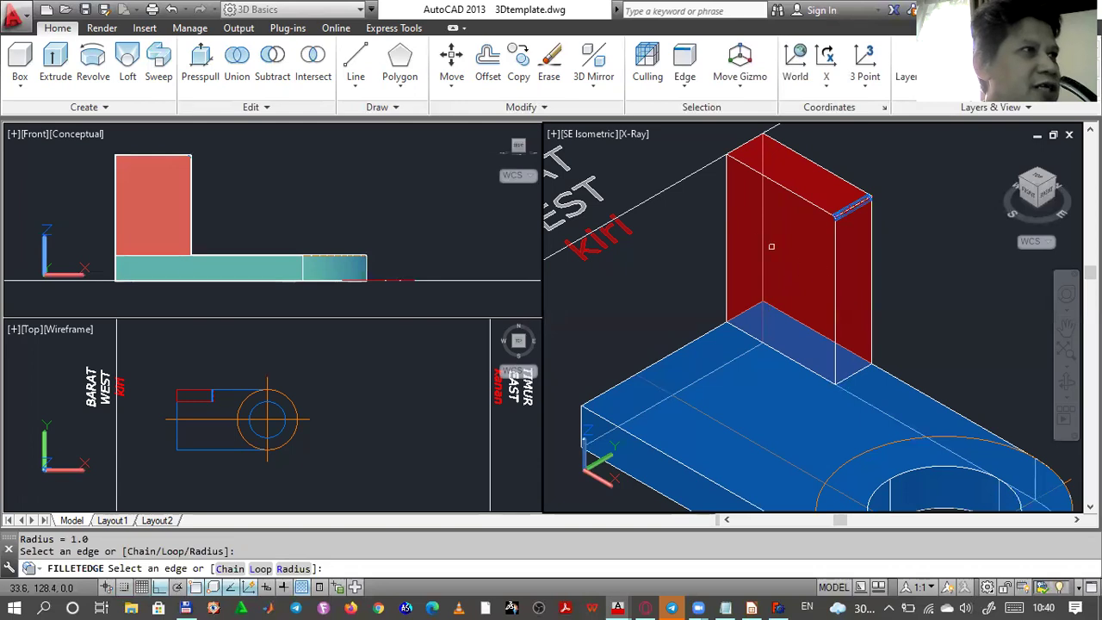
{"action": "left_click", "coordinate": [279, 570]}
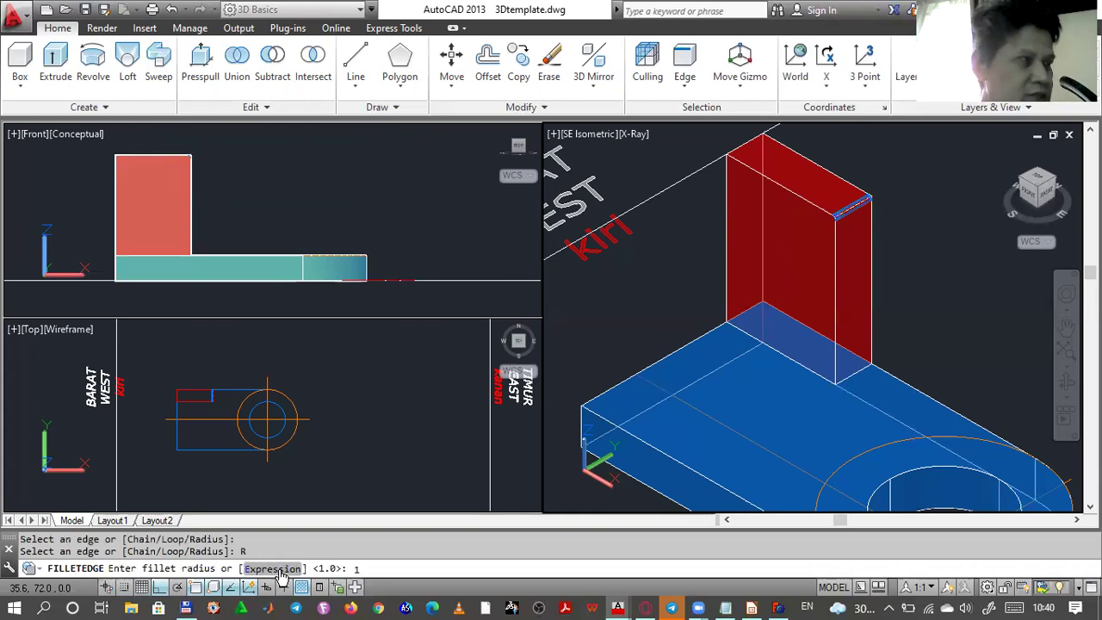
{"action": "type", "text": "15"}
{"action": "key", "text": "Return"}
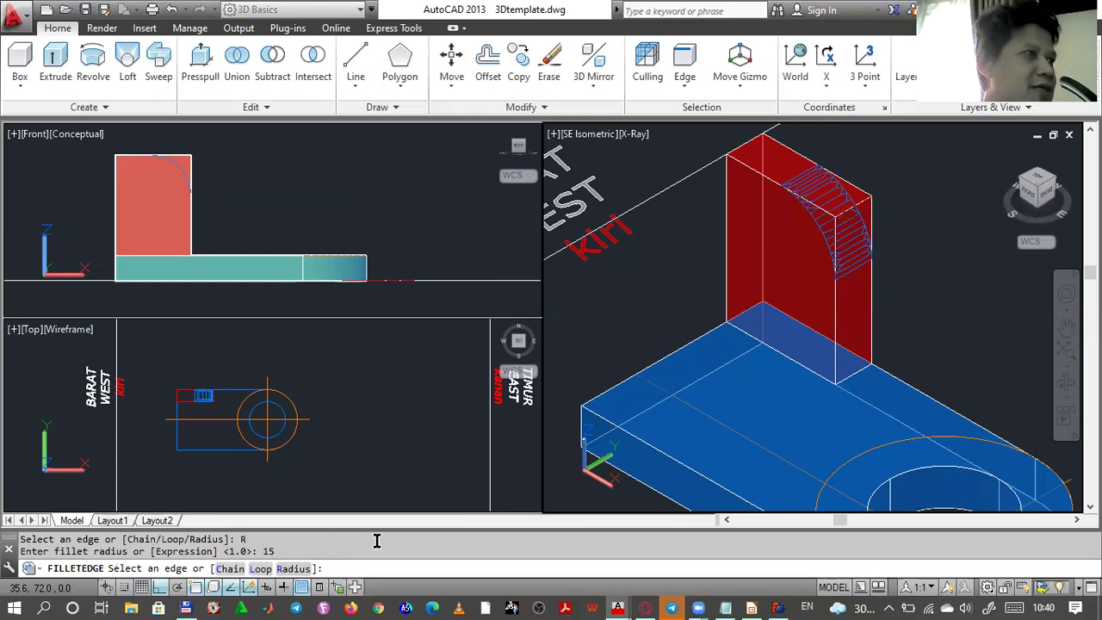
{"action": "left_click", "coordinate": [868, 274]}
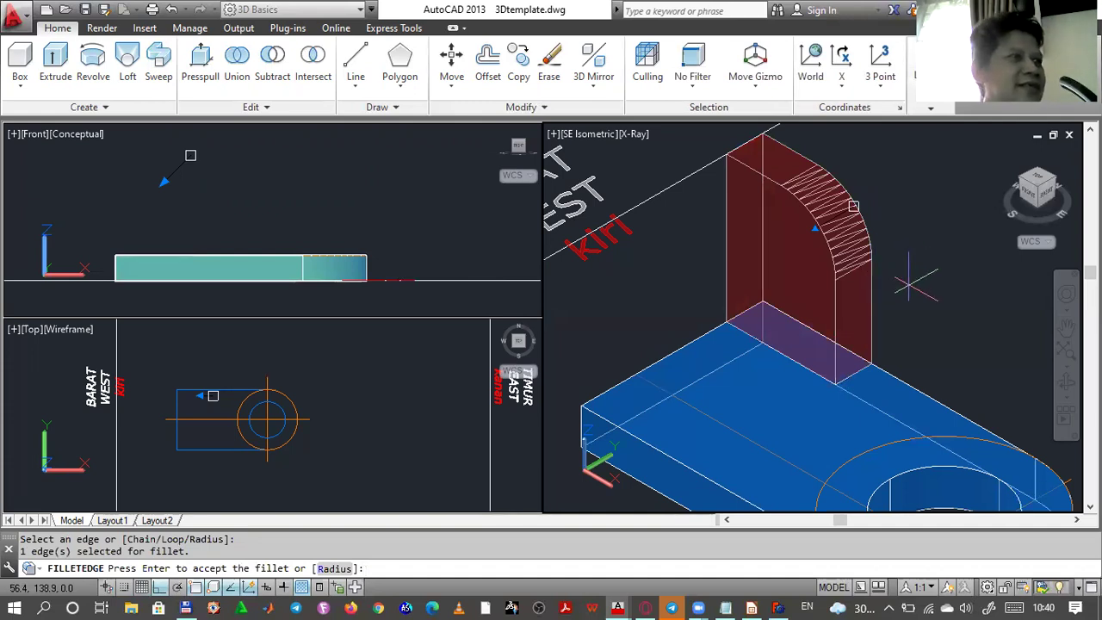
{"action": "scroll", "coordinate": [915, 284], "scroll_direction": "down", "scroll_amount": 3}
{"action": "scroll", "coordinate": [916, 293], "scroll_direction": "up", "scroll_amount": 3}
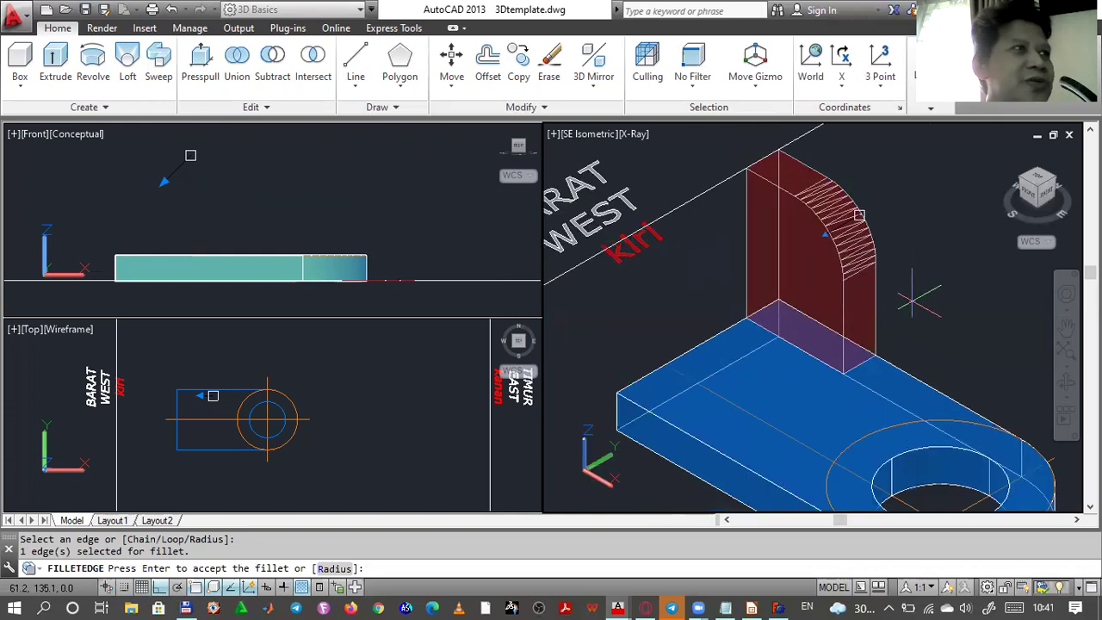
{"action": "scroll", "coordinate": [918, 300], "scroll_direction": "up", "scroll_amount": 2}
{"action": "middle_click_drag", "start_coordinate": [898, 296], "coordinate": [907, 352]}
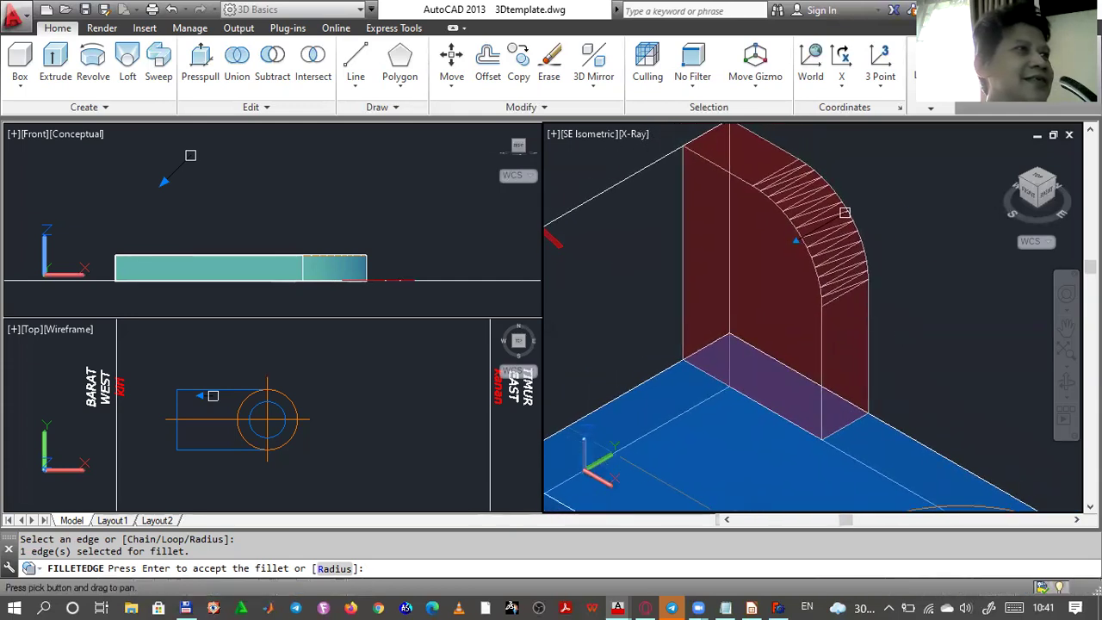
- Change the visual style of the SE Isometric view to Conceptual
{"action": "left_click", "coordinate": [933, 110]}
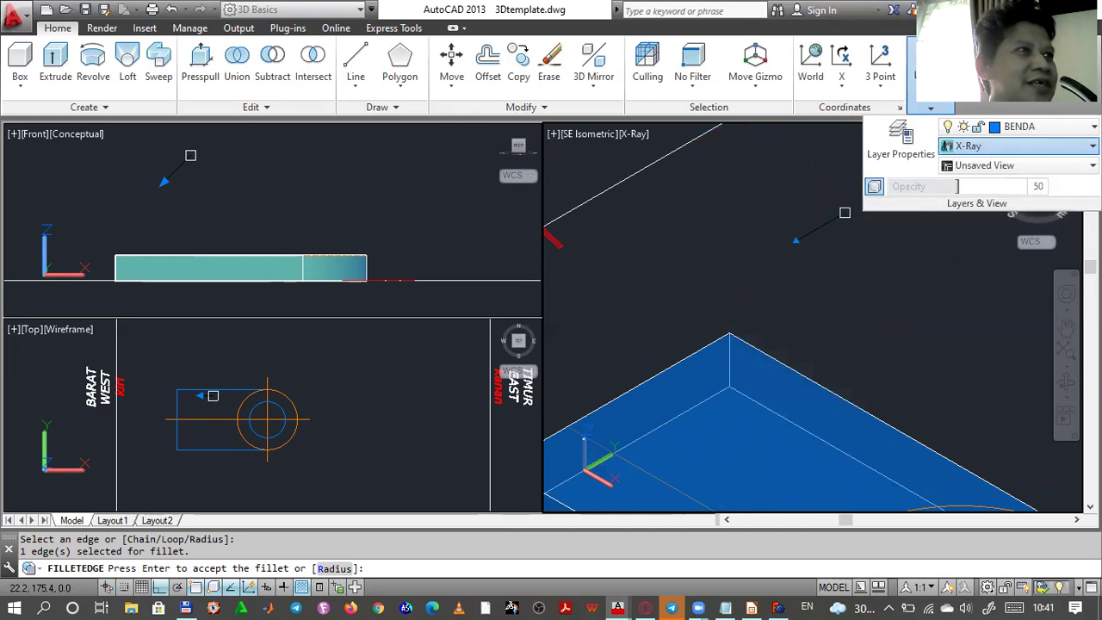
{"action": "left_click", "coordinate": [1018, 145]}
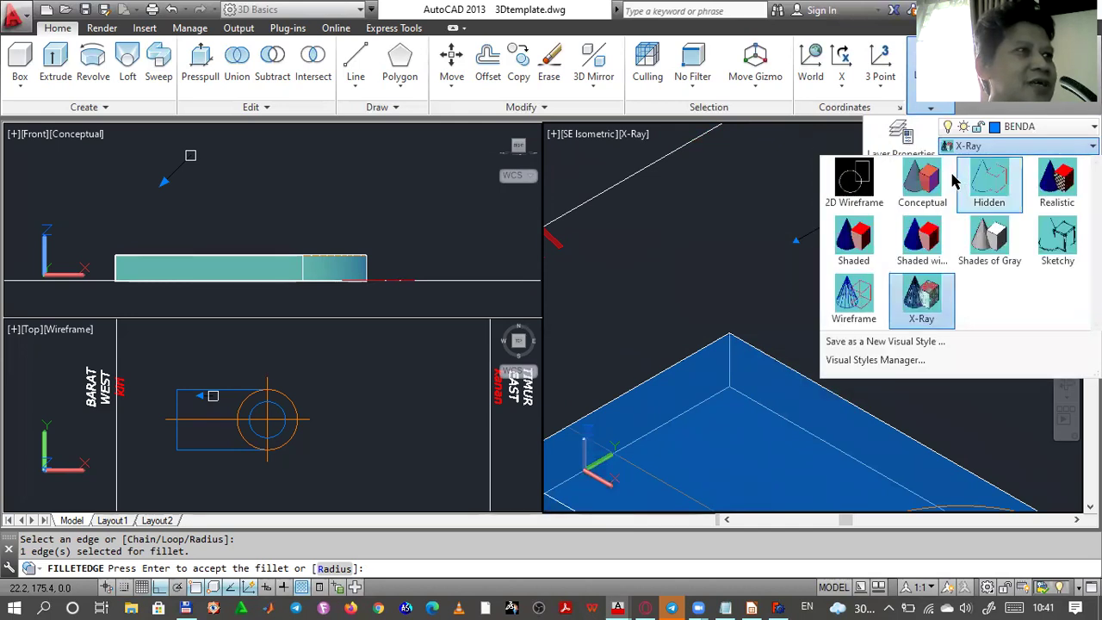
{"action": "left_click", "coordinate": [922, 182]}
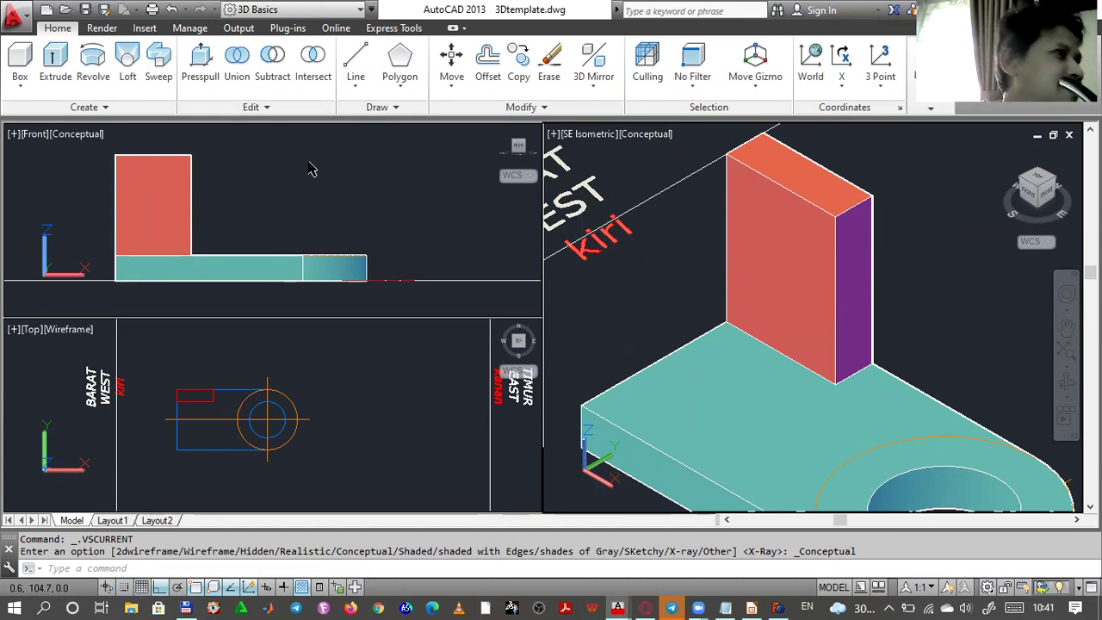
- Fillet the upright box's upper short edge on the side facing the base plate hole with a radius of 15
{"action": "left_click", "coordinate": [265, 109]}
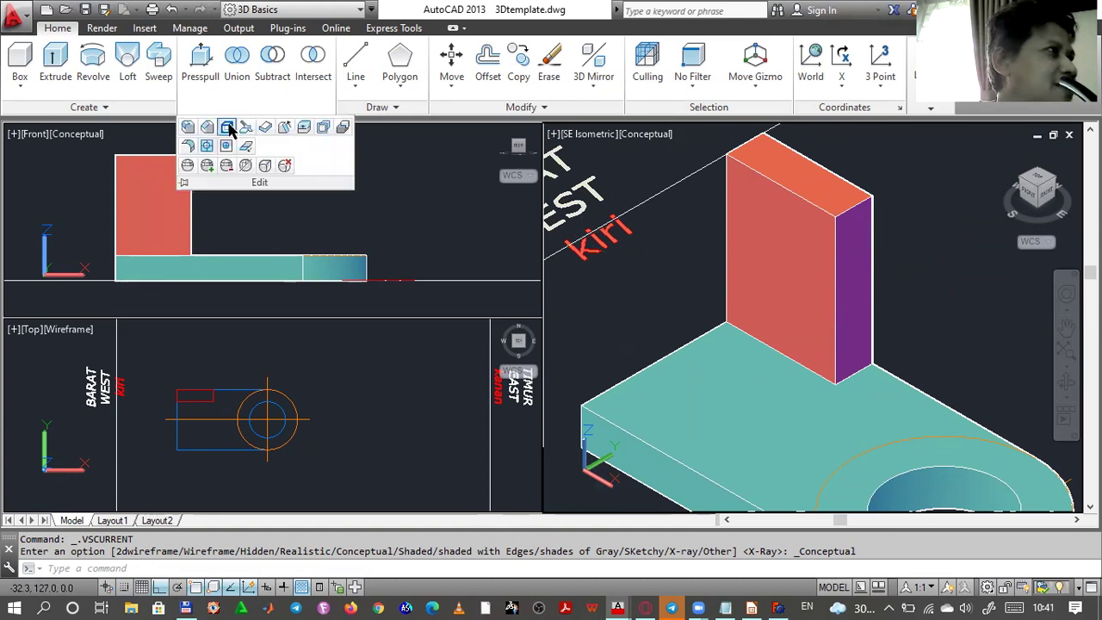
{"action": "left_click", "coordinate": [189, 128]}
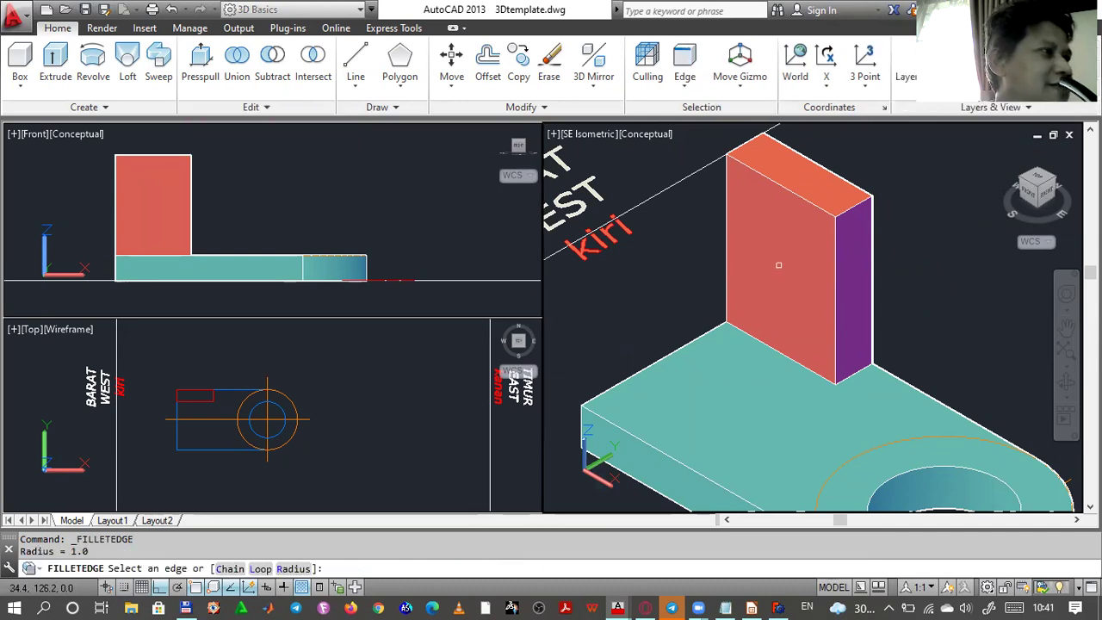
{"action": "left_click", "coordinate": [850, 206]}
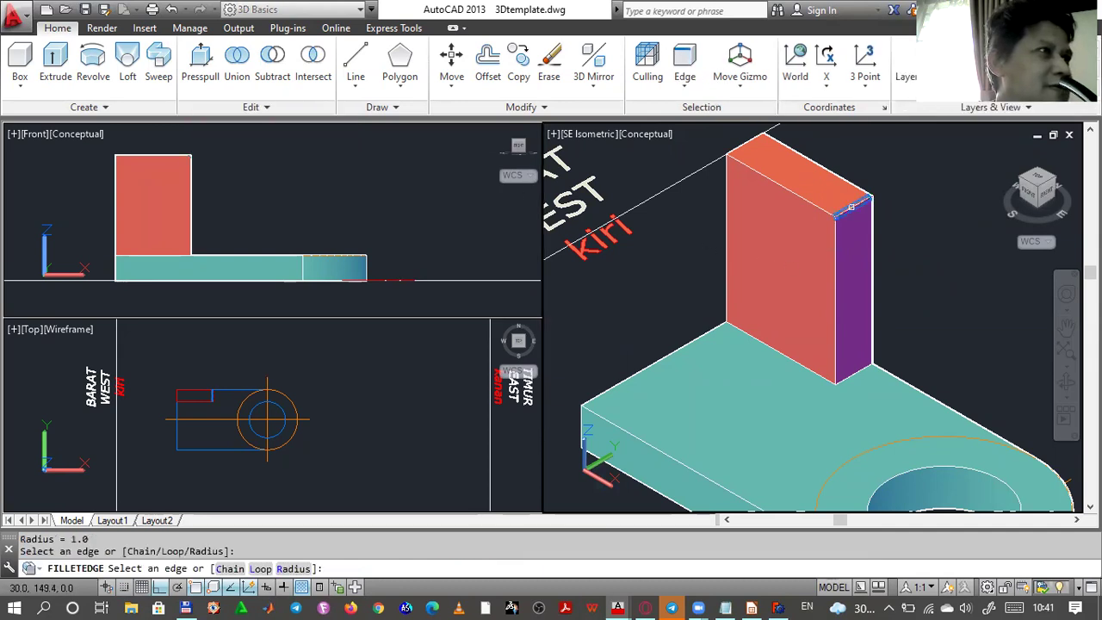
{"action": "left_click", "coordinate": [293, 568]}
{"action": "type", "text": "15"}
{"action": "key", "text": "Return"}
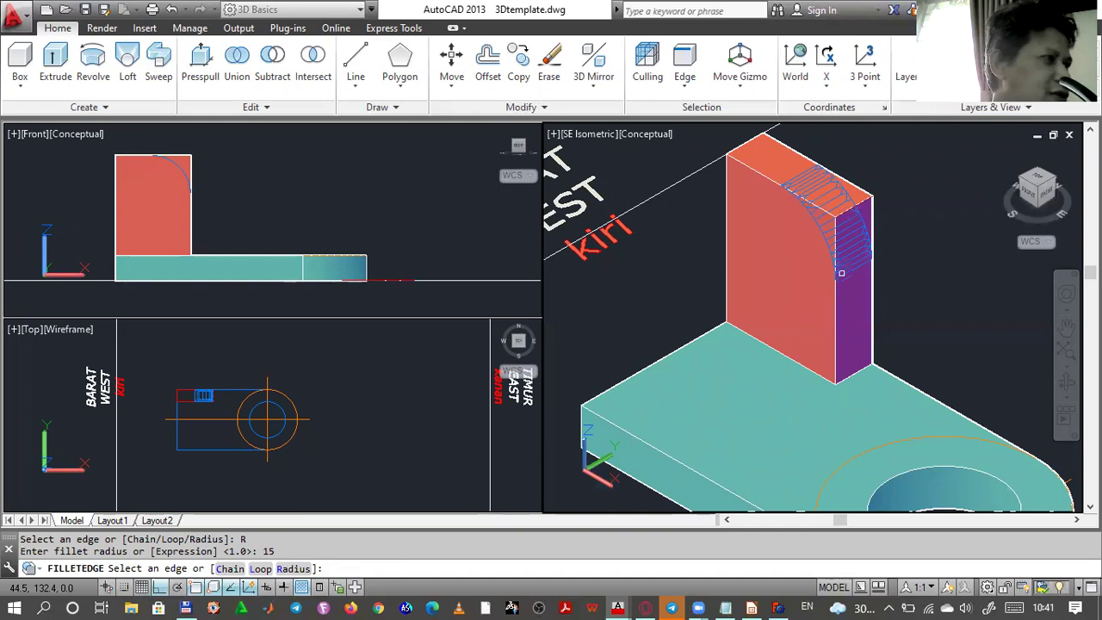
{"action": "left_click", "coordinate": [841, 273]}
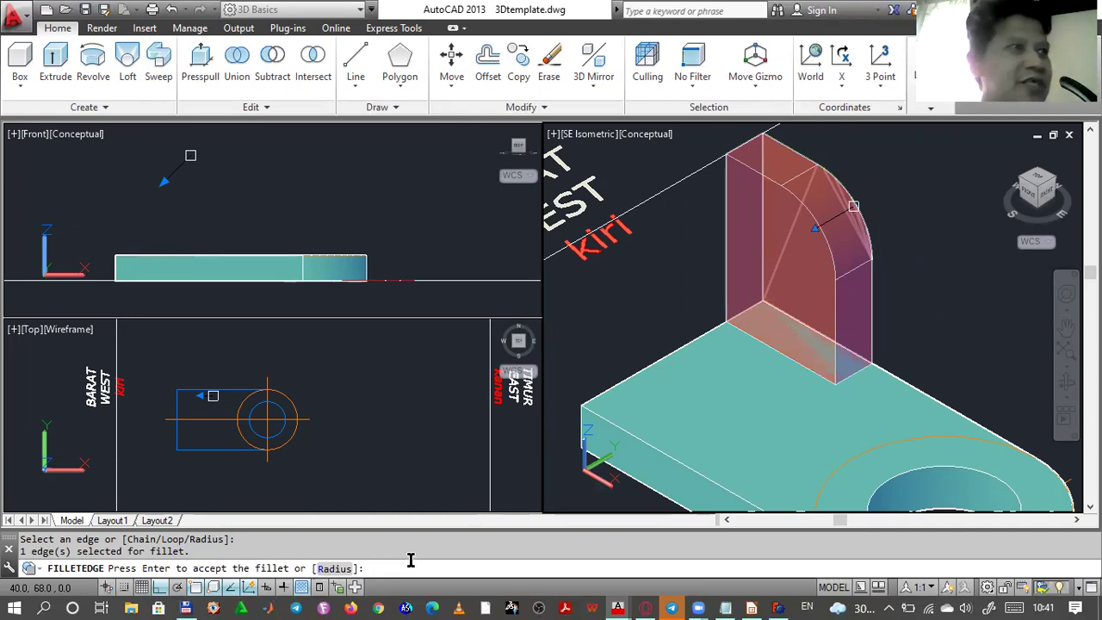
{"action": "key", "text": "Return"}
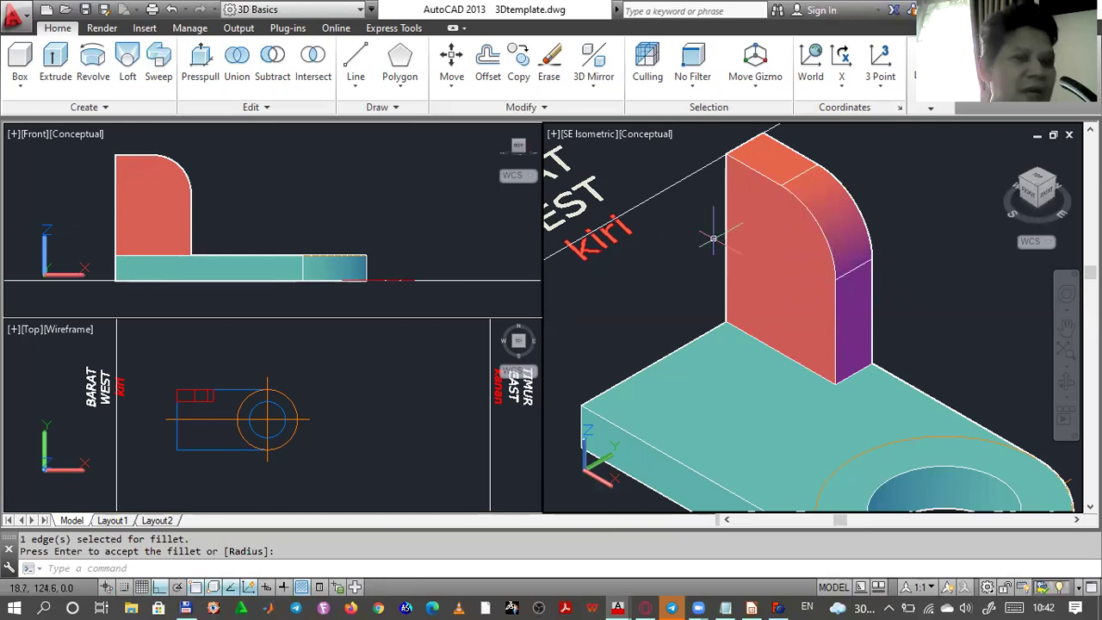
- Fillet the upright box's remaining upper short edge, on the side away from the base plate hole, with a radius of 15
{"action": "key", "text": "Return"}
{"action": "key", "text": "Return"}
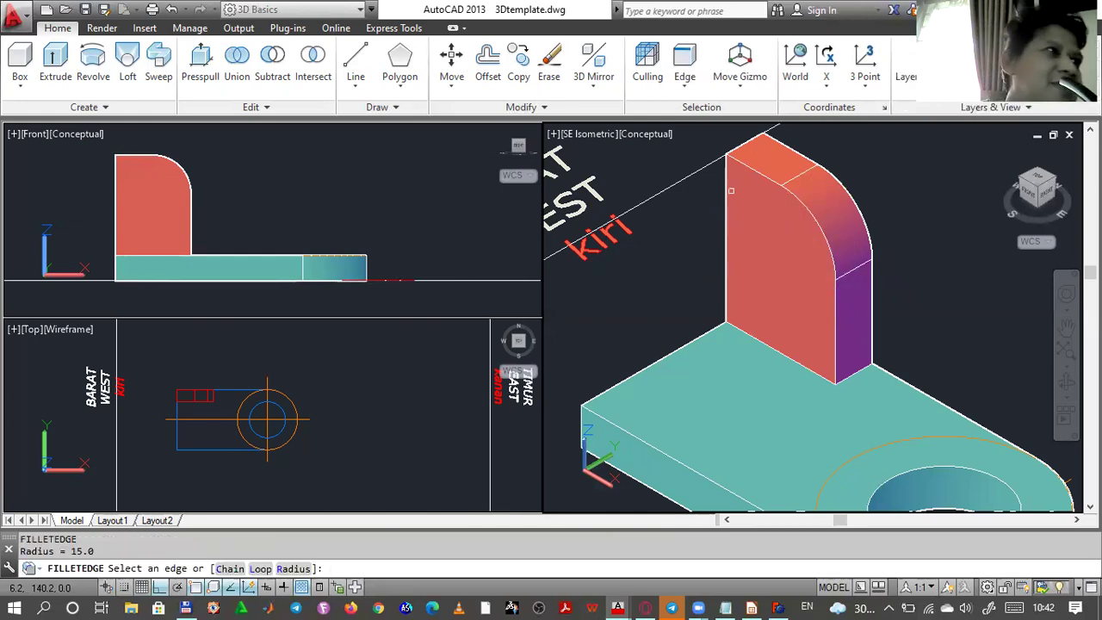
{"action": "left_click", "coordinate": [742, 145]}
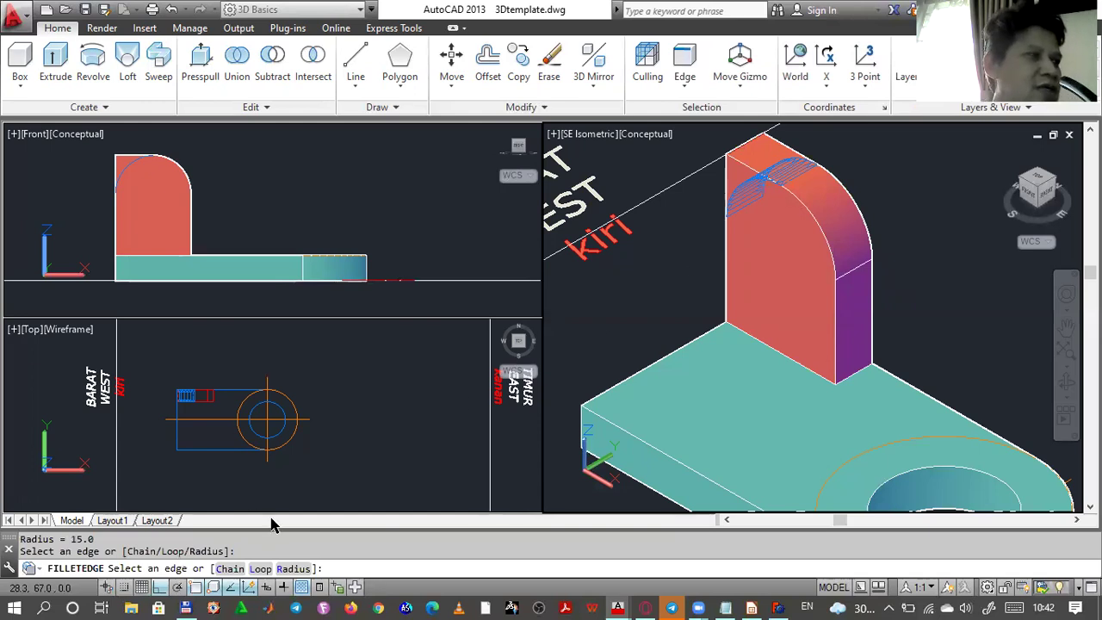
{"action": "type", "text": "R"}
{"action": "key", "text": "Return"}
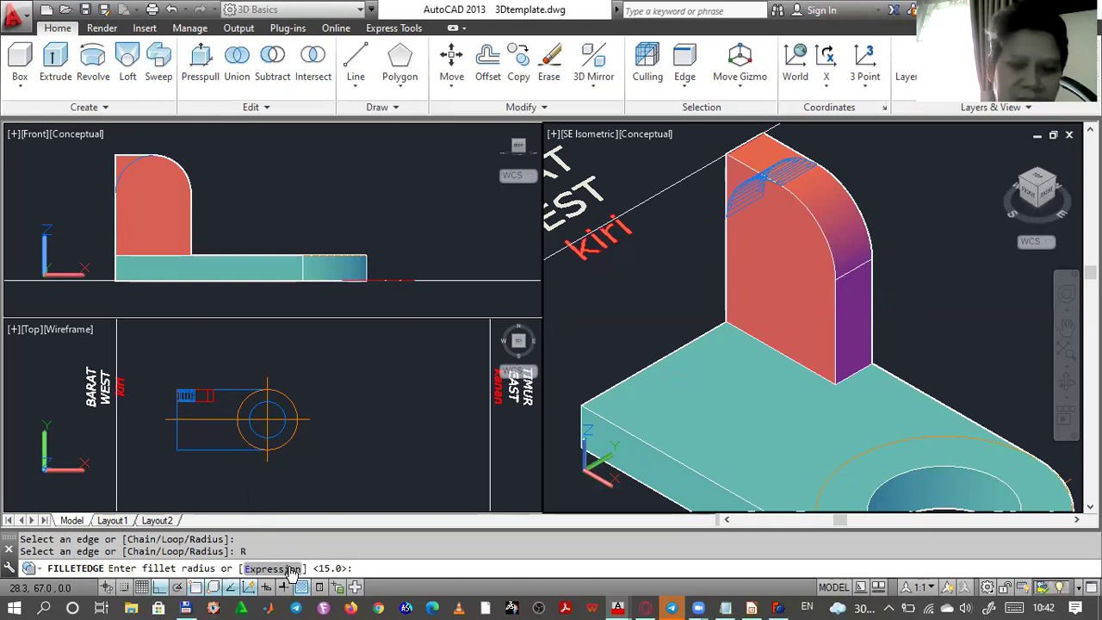
{"action": "key", "text": "Return"}
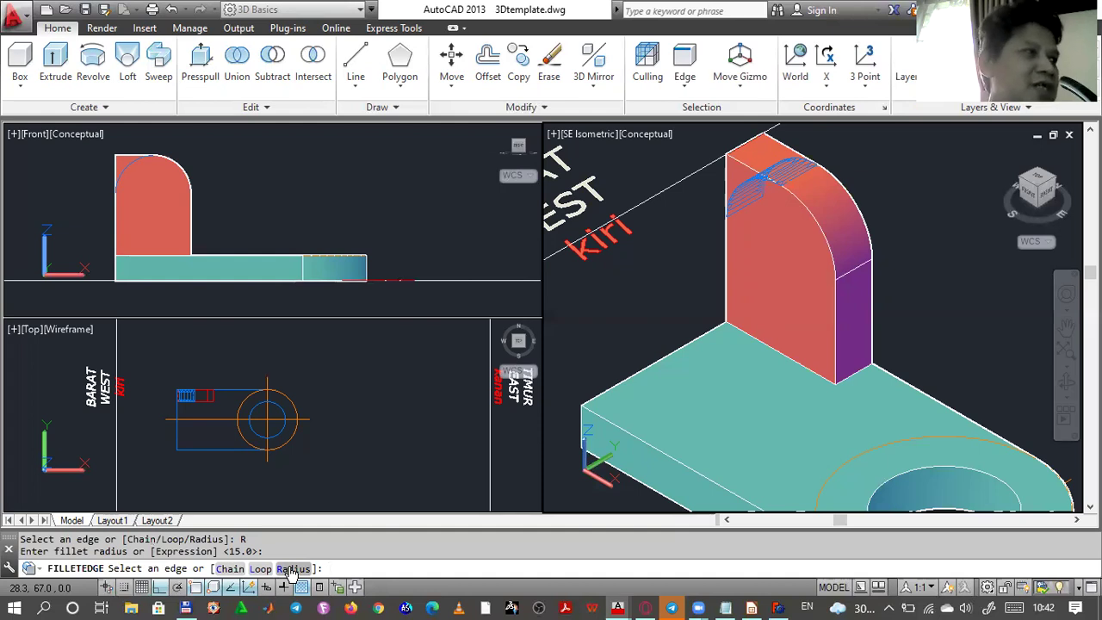
{"action": "key", "text": "Return"}
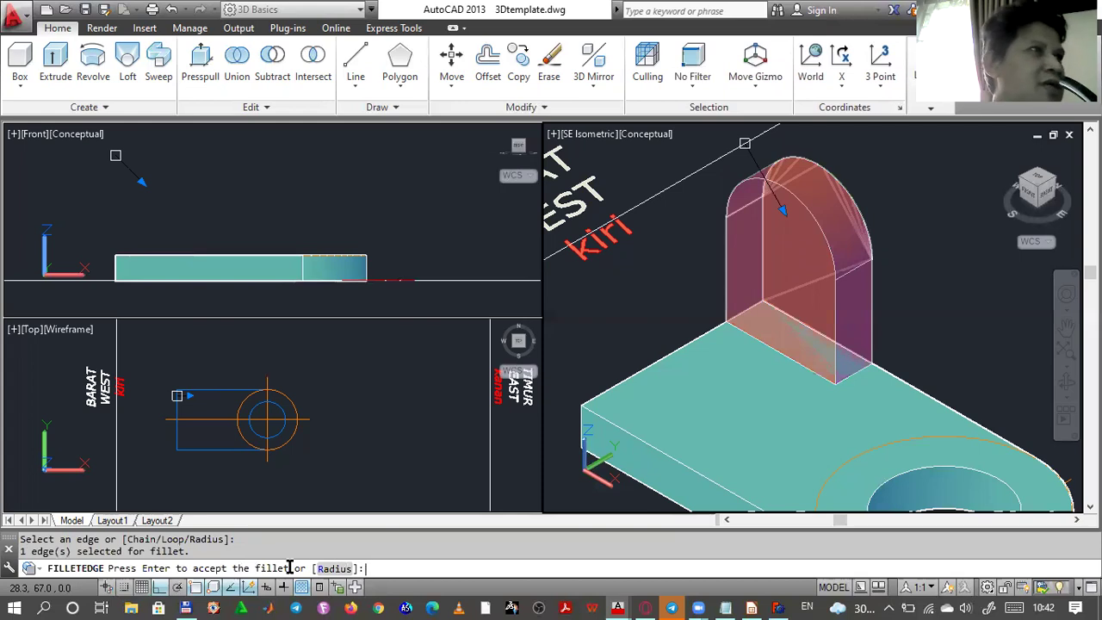
{"action": "key", "text": "Return"}
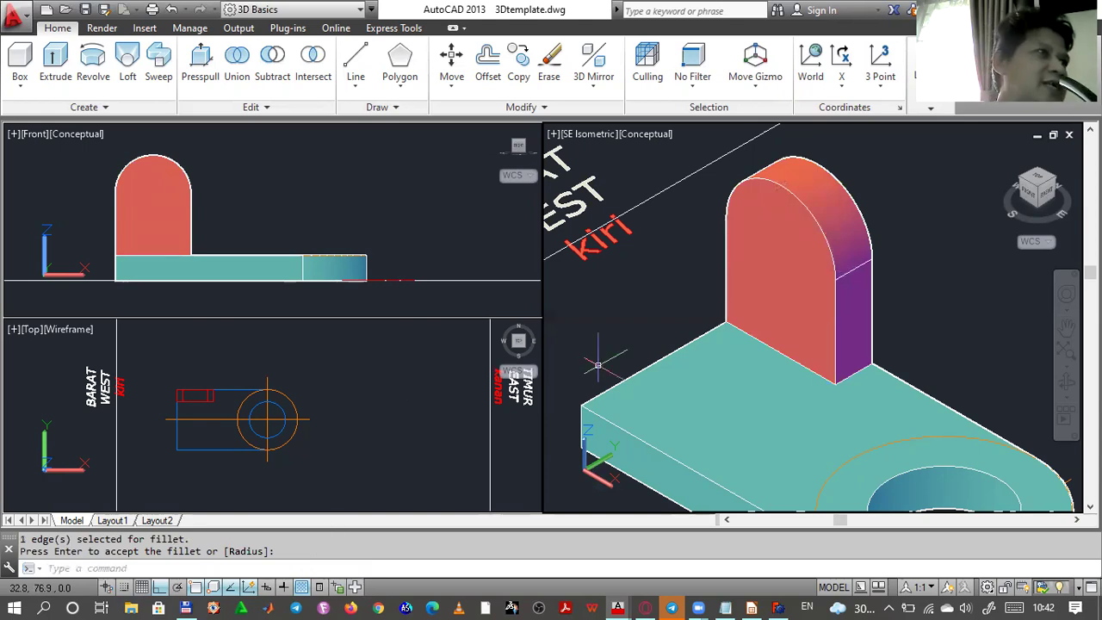
- Check the Latihan 10b reference drawing in the LibreOffice Impress slides, return to 3Dtemplate.dwg in AutoCAD and examine the upright lug
{"action": "left_click", "coordinate": [751, 607]}
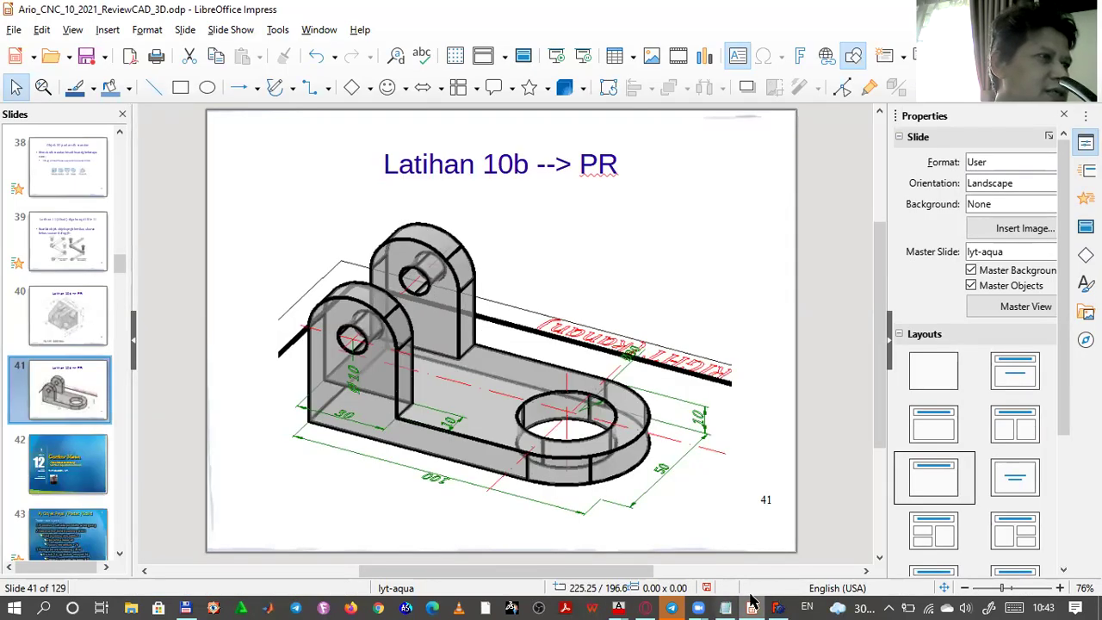
{"action": "mouse_move", "coordinate": [618, 605]}
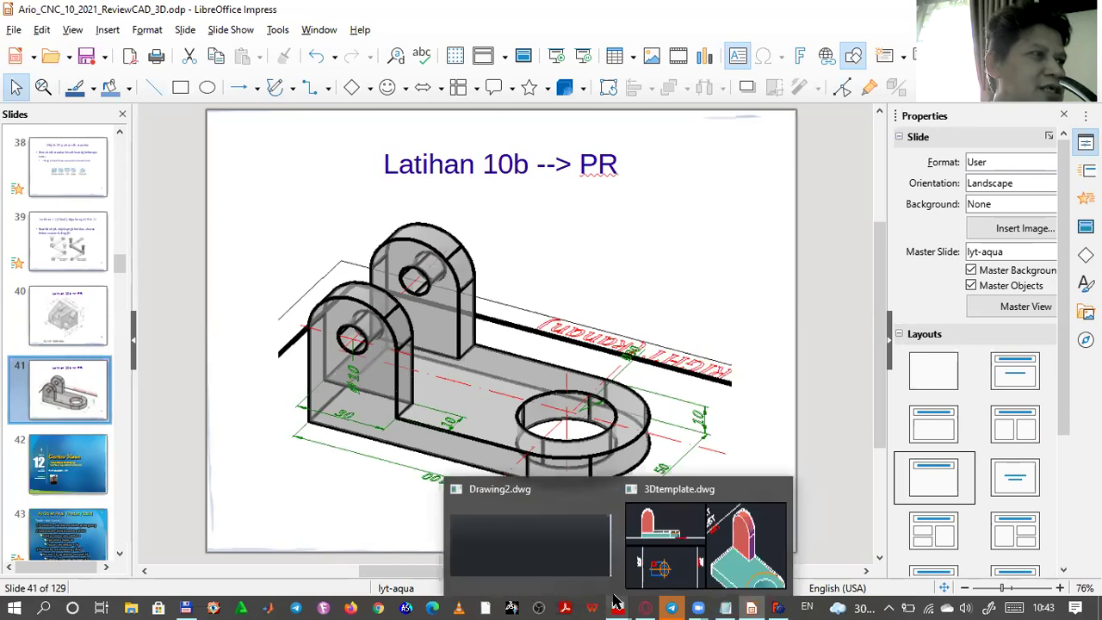
{"action": "left_click", "coordinate": [661, 558]}
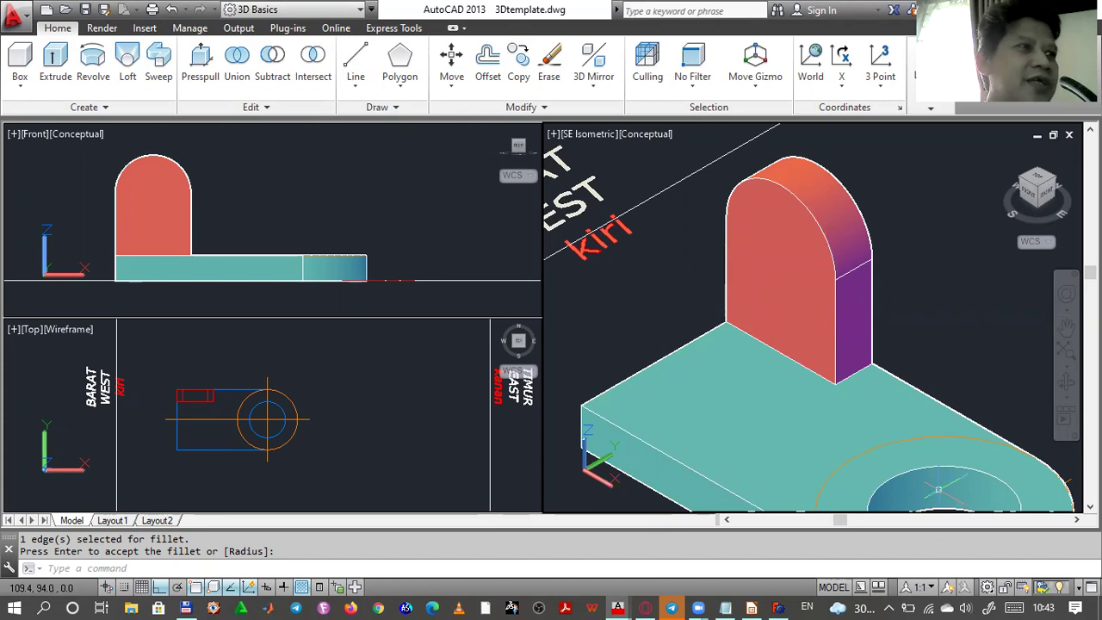
{"action": "scroll", "coordinate": [937, 492], "scroll_direction": "down", "scroll_amount": 2}
{"action": "scroll", "coordinate": [937, 491], "scroll_direction": "up", "scroll_amount": 4}
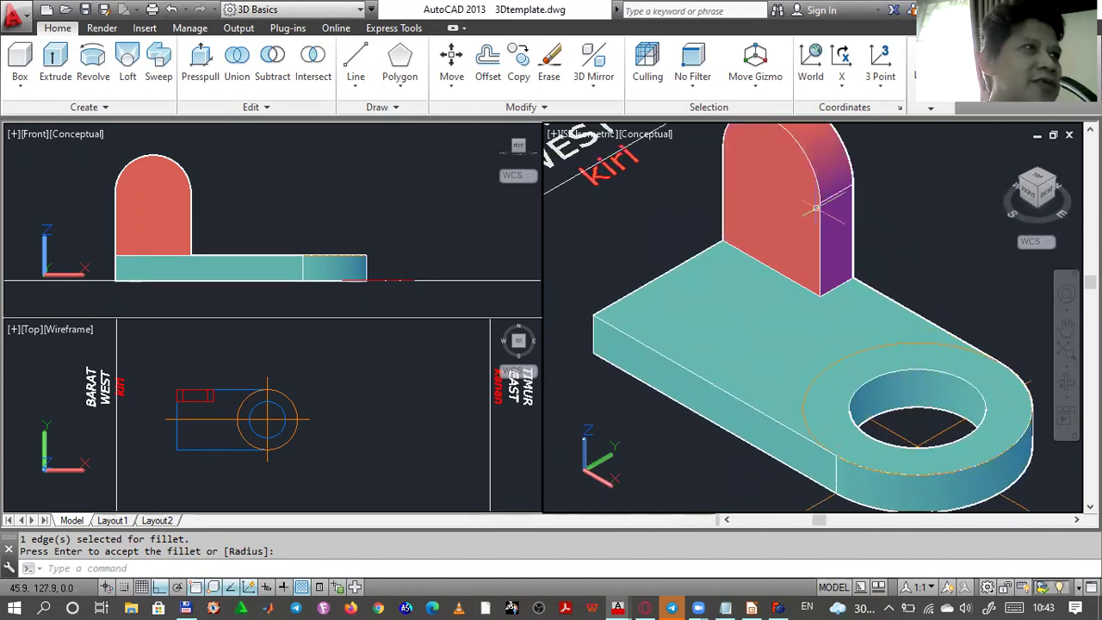
{"action": "middle_click_drag", "start_coordinate": [763, 198], "coordinate": [760, 238]}
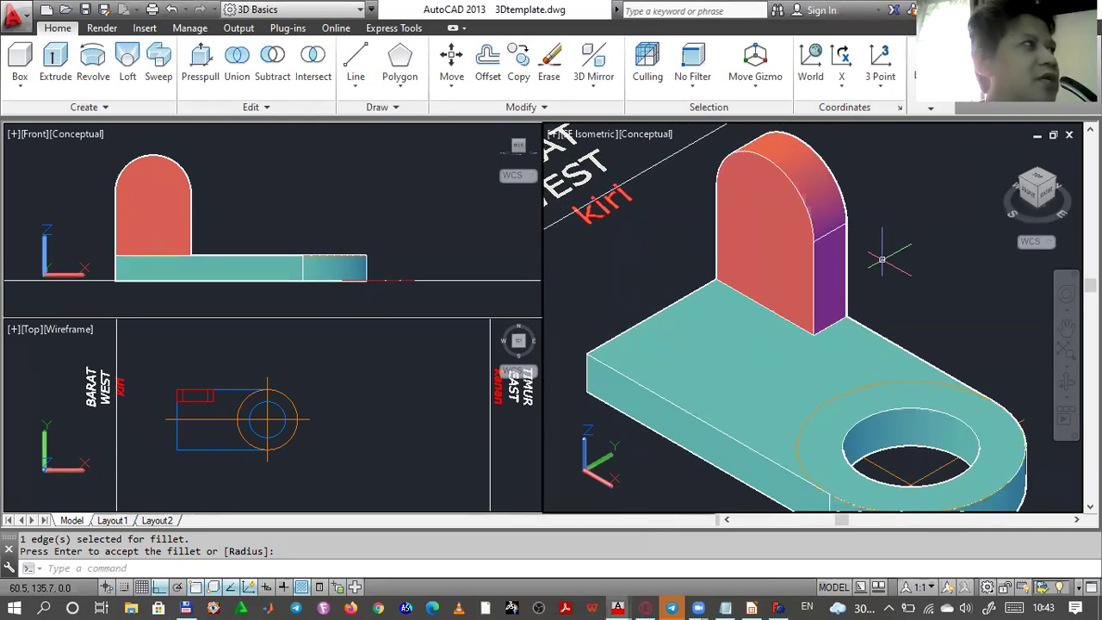
{"action": "middle_click_drag", "start_coordinate": [902, 225], "coordinate": [904, 251]}
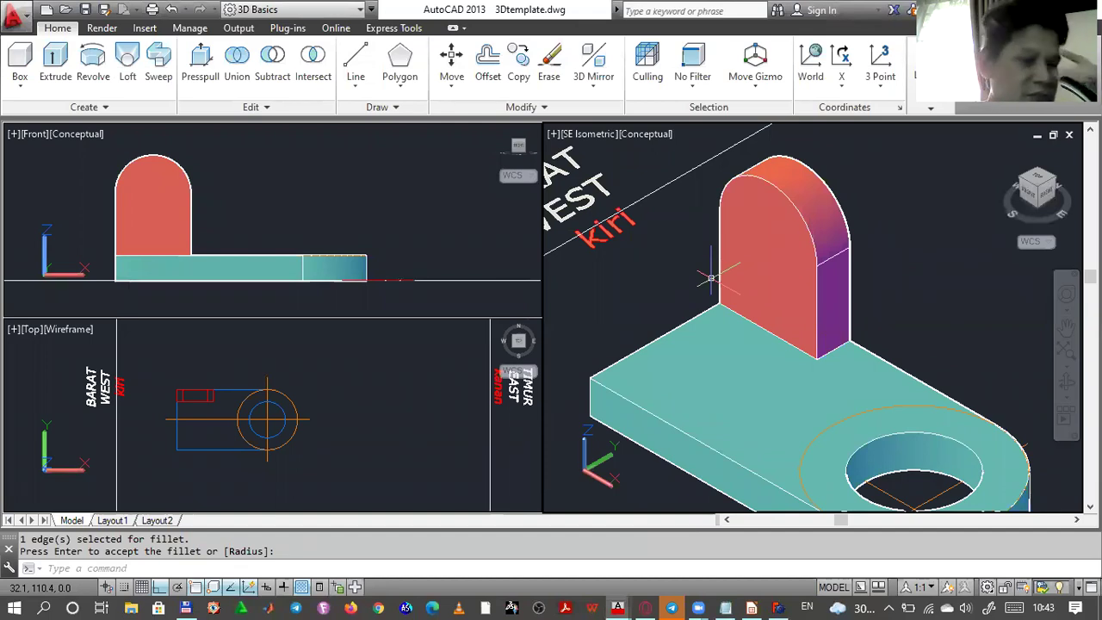
- Make LAINNYA the current layer and draw a horizontal line from the rear end of the lug's front-face arc past its opposite vertical edge
{"action": "mouse_move", "coordinate": [932, 112]}
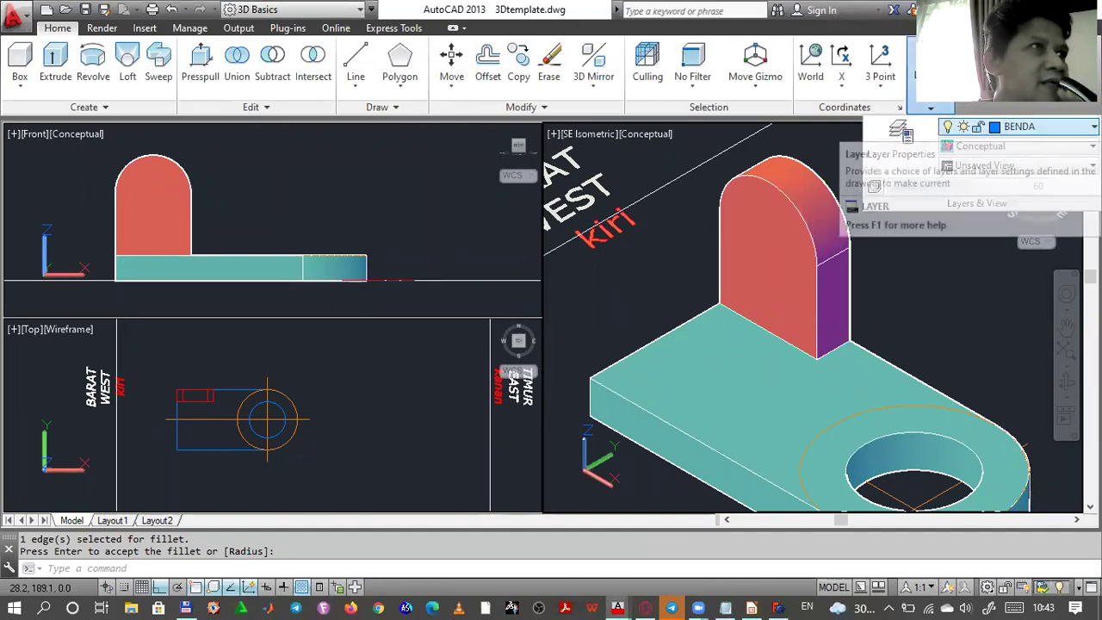
{"action": "left_click", "coordinate": [1033, 127]}
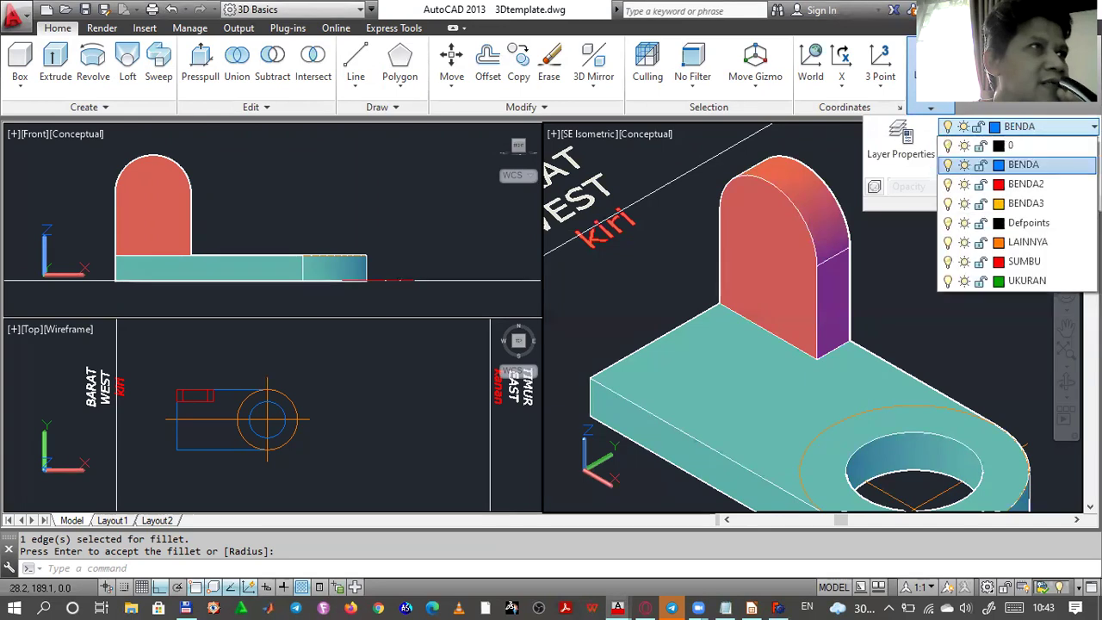
{"action": "left_click", "coordinate": [1064, 244]}
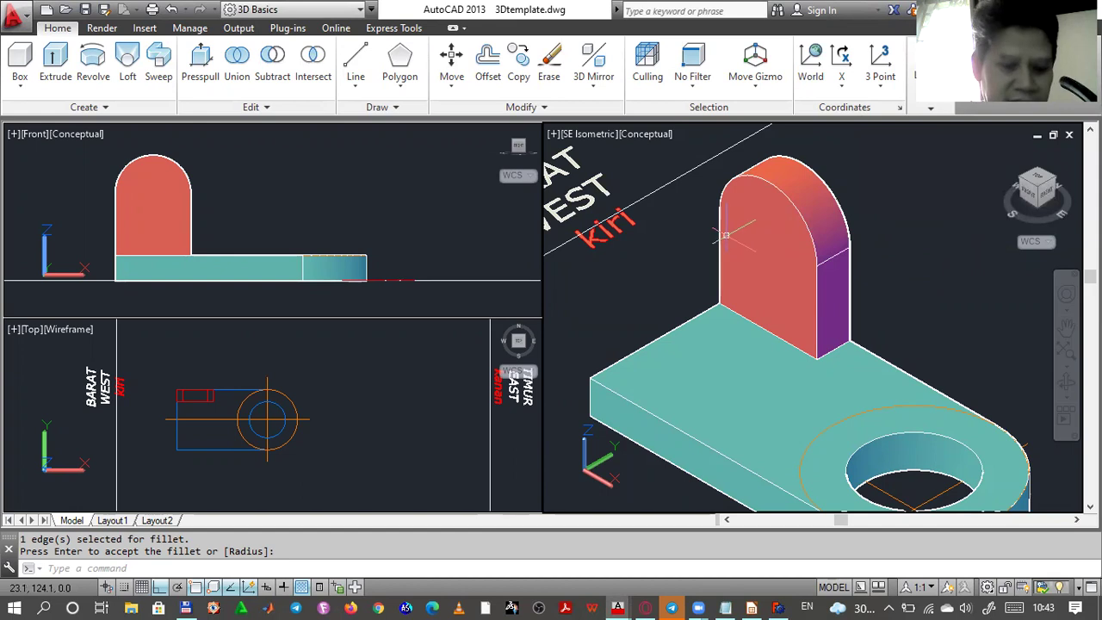
{"action": "type", "text": "L"}
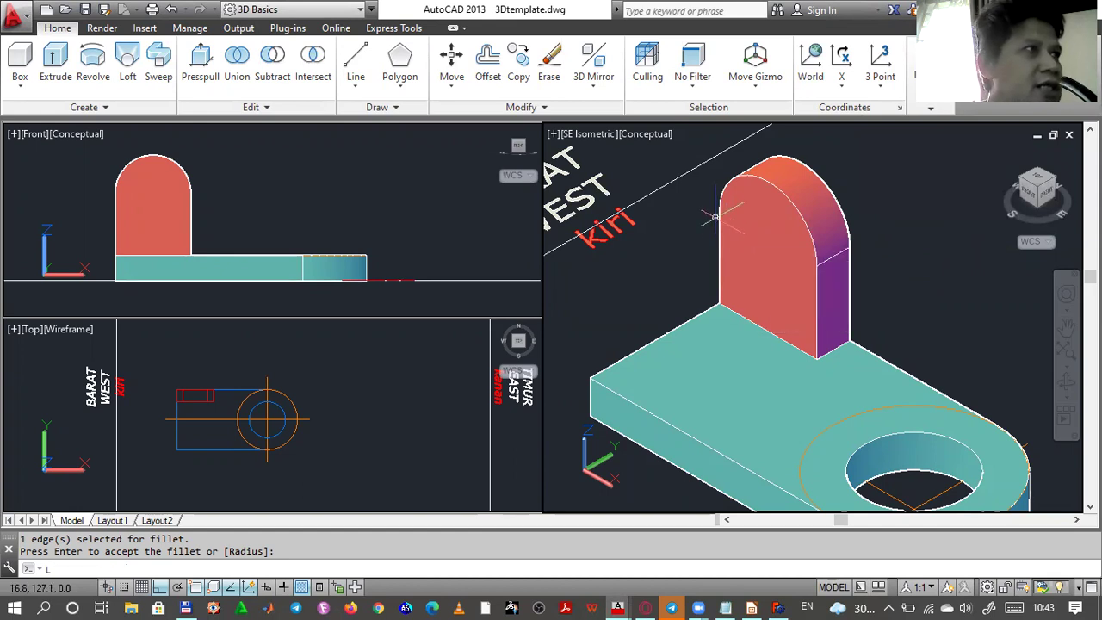
{"action": "key", "text": "Return"}
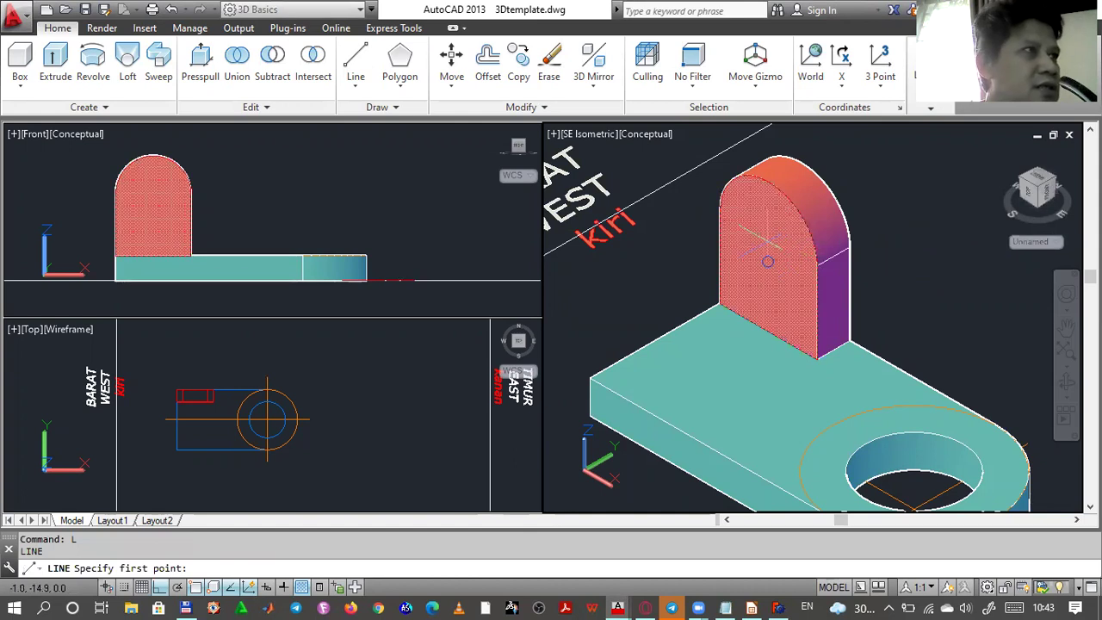
{"action": "left_click", "coordinate": [717, 208]}
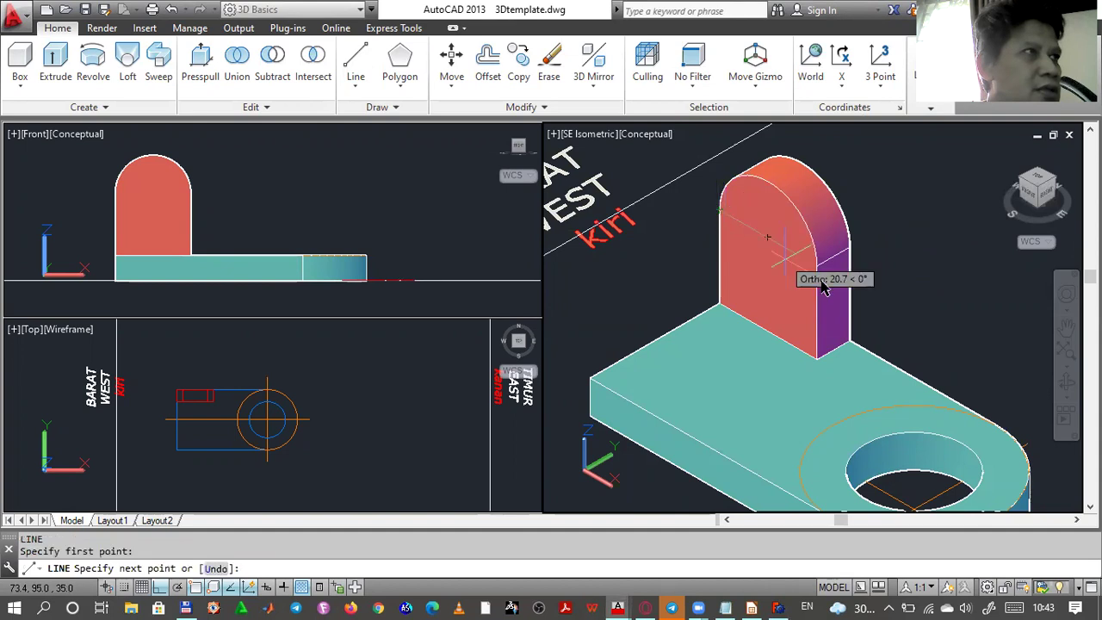
{"action": "left_click", "coordinate": [884, 308]}
{"action": "key", "text": "Return"}
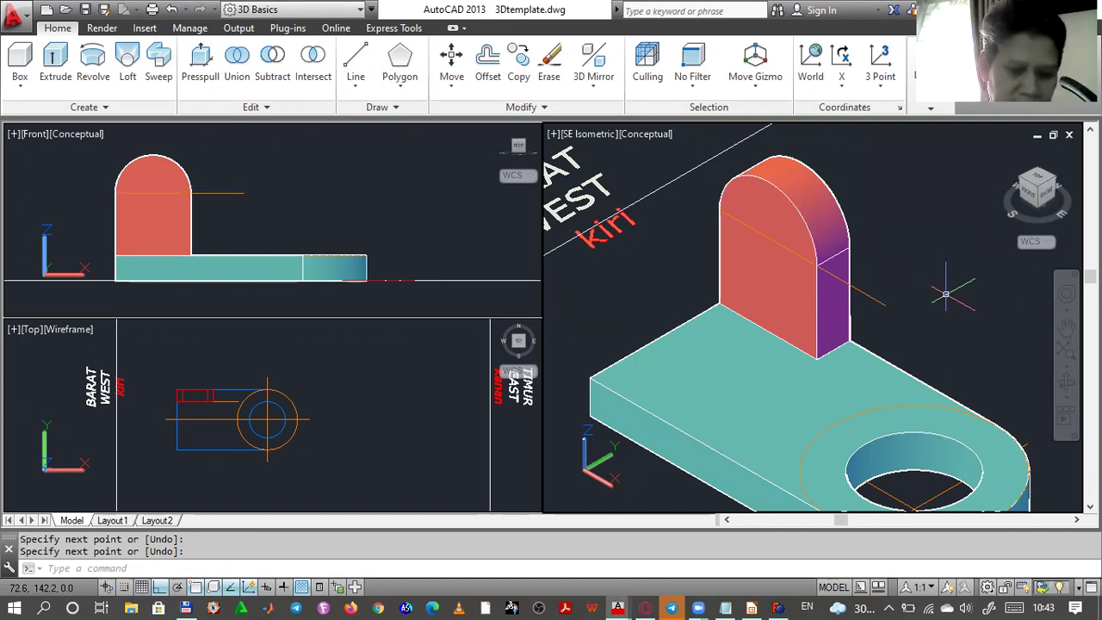
- Try to move the horizontal line by its midpoint onto the rounded edge of the lug's front face
{"action": "type", "text": "M"}
{"action": "key", "text": "Return"}
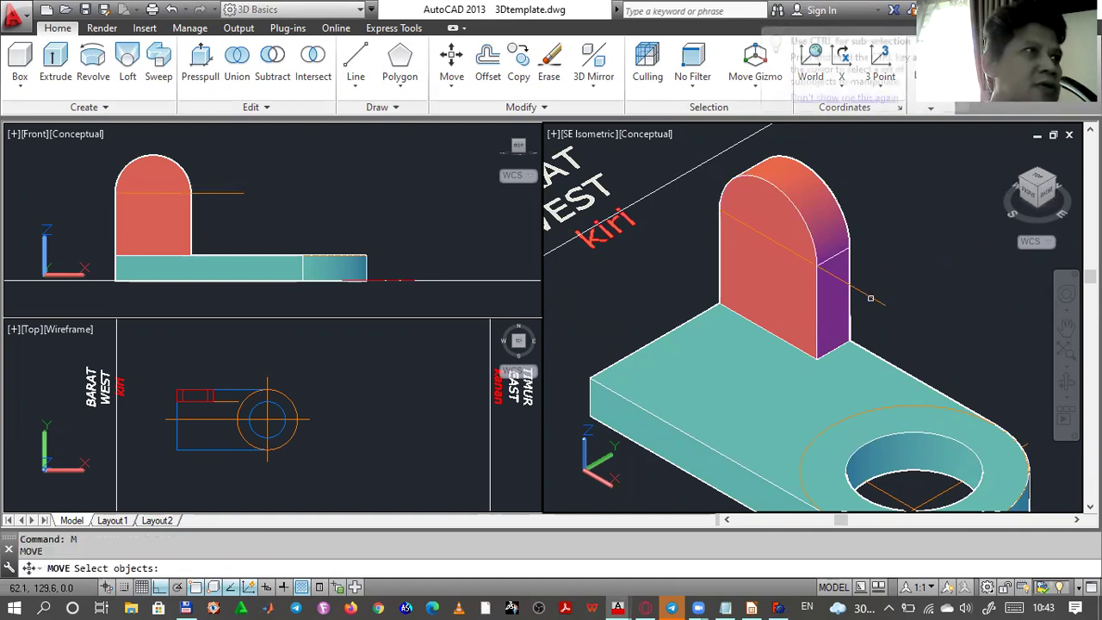
{"action": "left_click", "coordinate": [868, 292]}
{"action": "key", "text": "Return"}
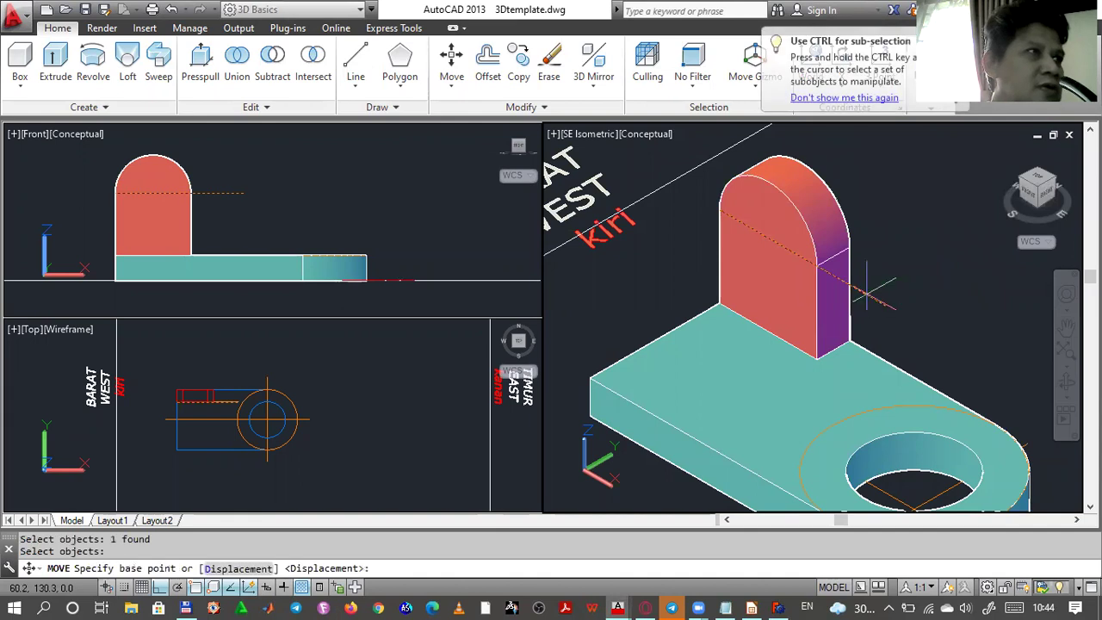
{"action": "left_click", "coordinate": [801, 256]}
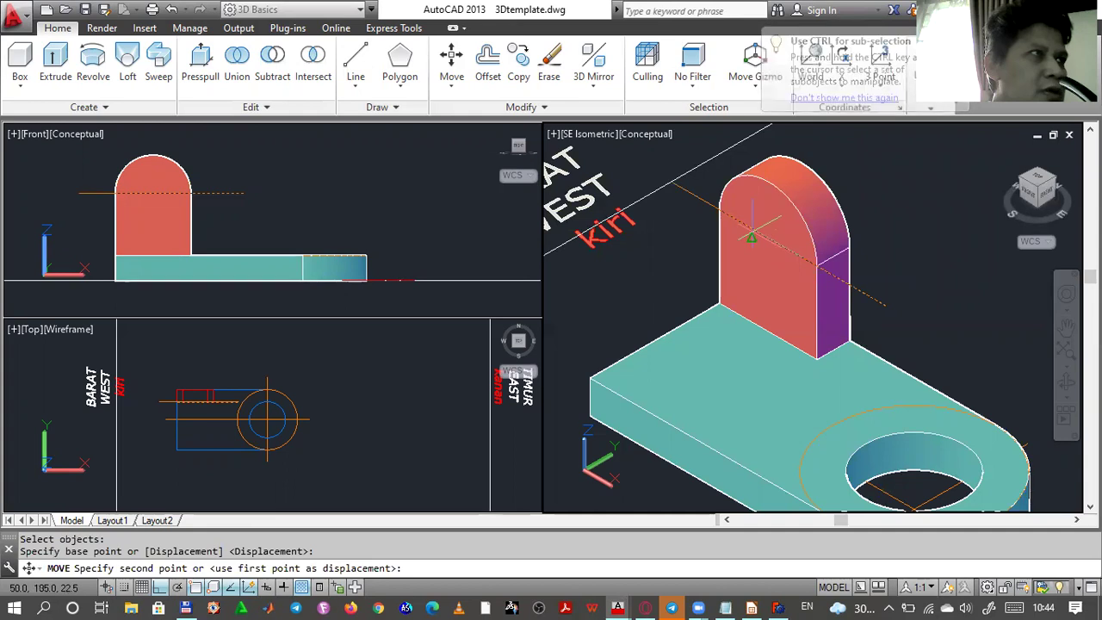
{"action": "left_click", "coordinate": [789, 212]}
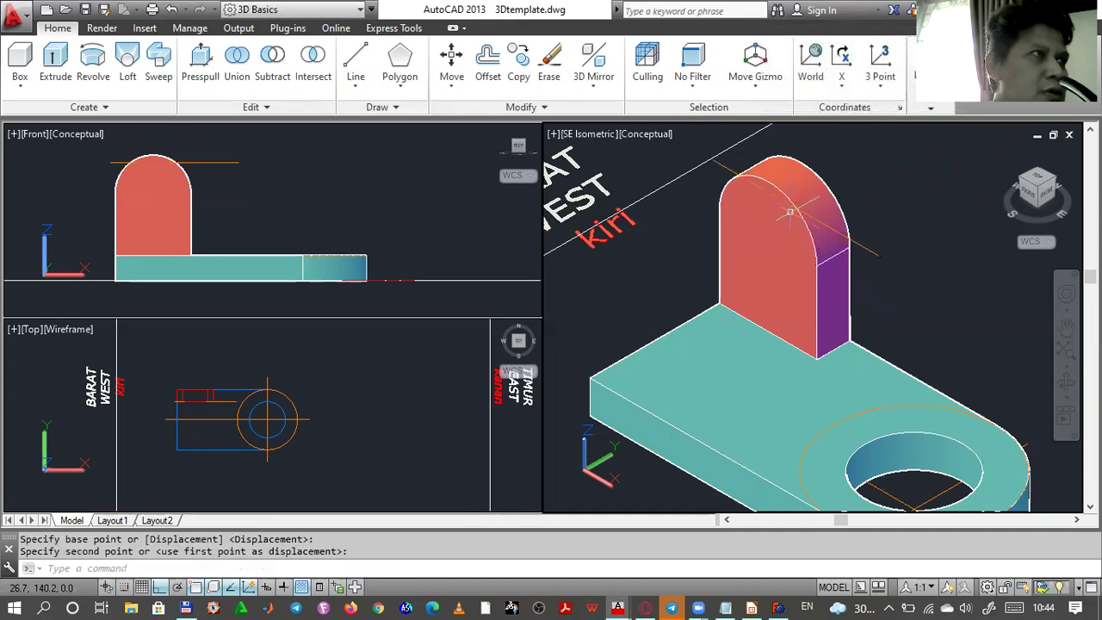
{"action": "type", "text": "u"}
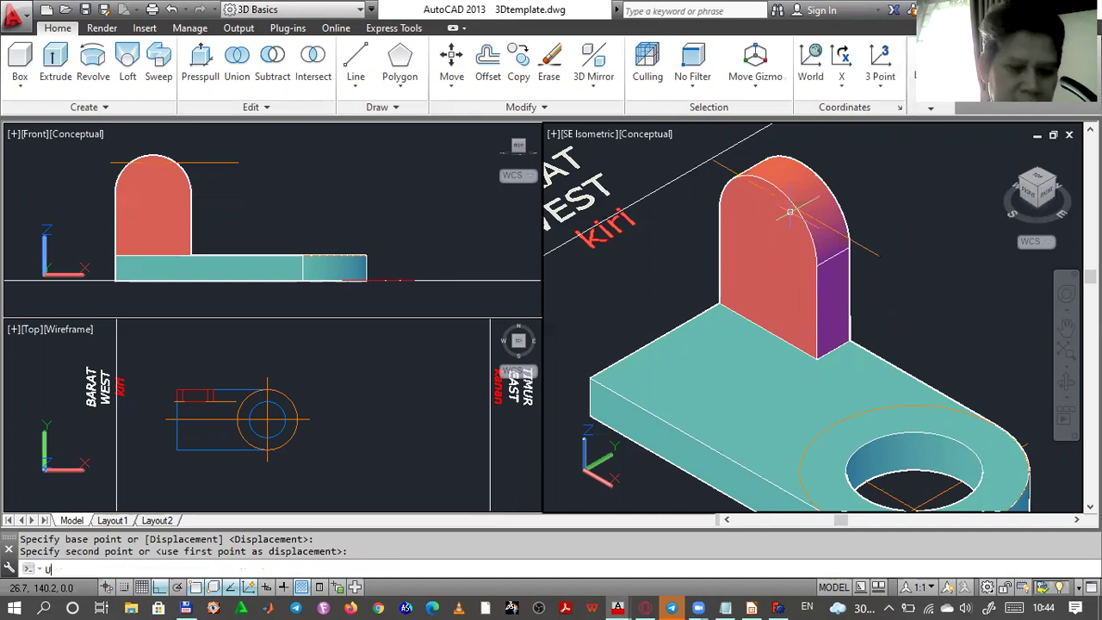
{"action": "key", "text": "Return"}
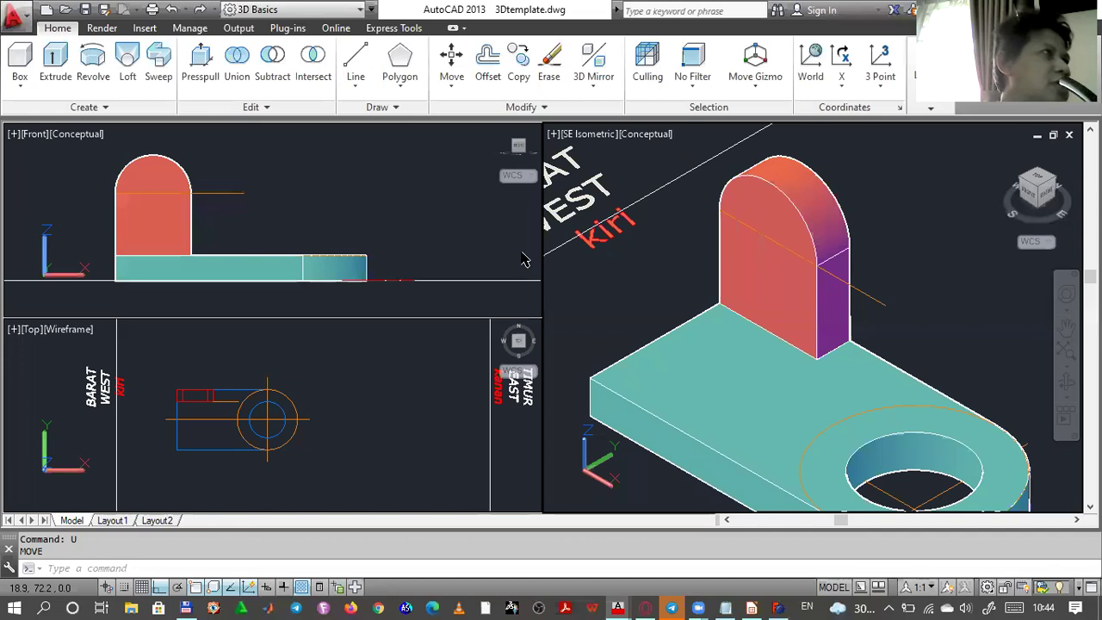
{"action": "left_click", "coordinate": [388, 108]}
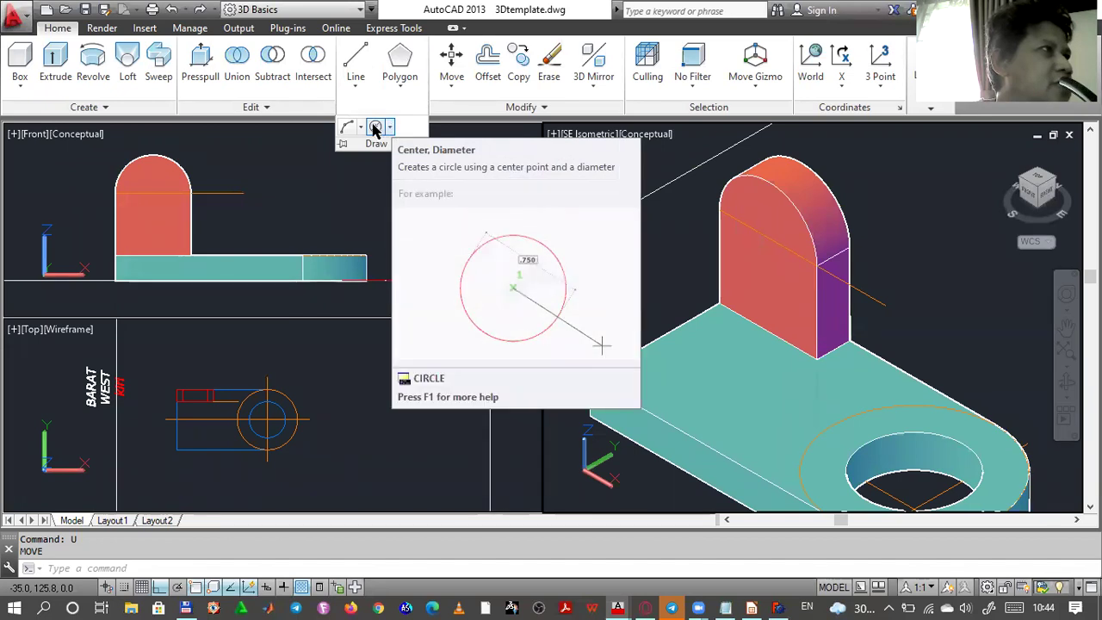
{"action": "left_click", "coordinate": [374, 127]}
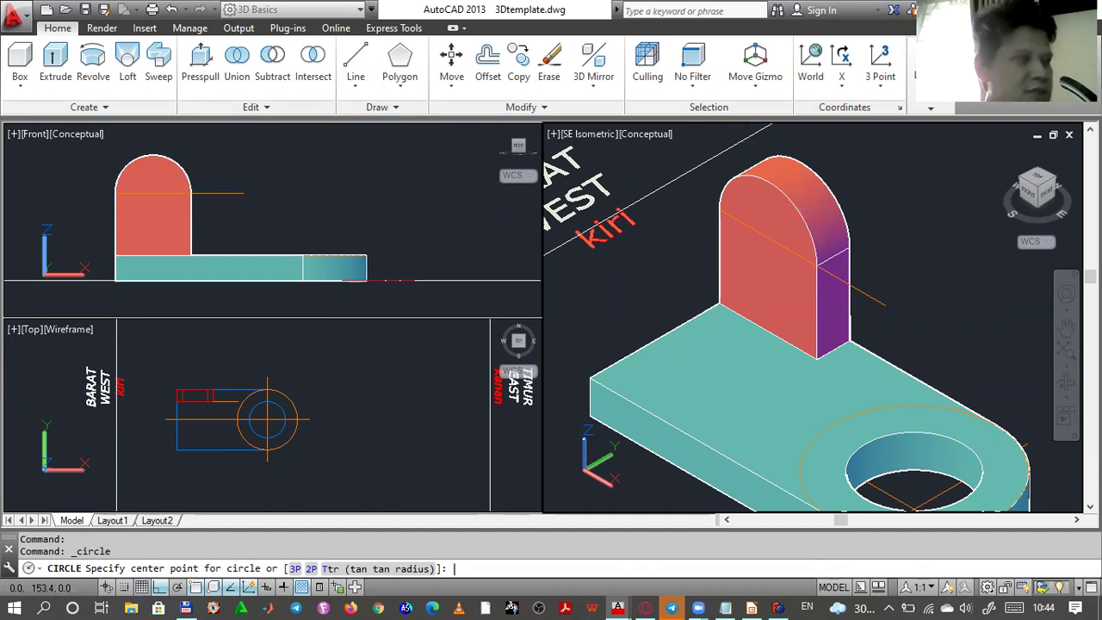
{"action": "key", "text": "Escape"}
- Turn off the Tangent and Nearest object snap modes in the drafting settings
{"action": "type", "text": "o"}
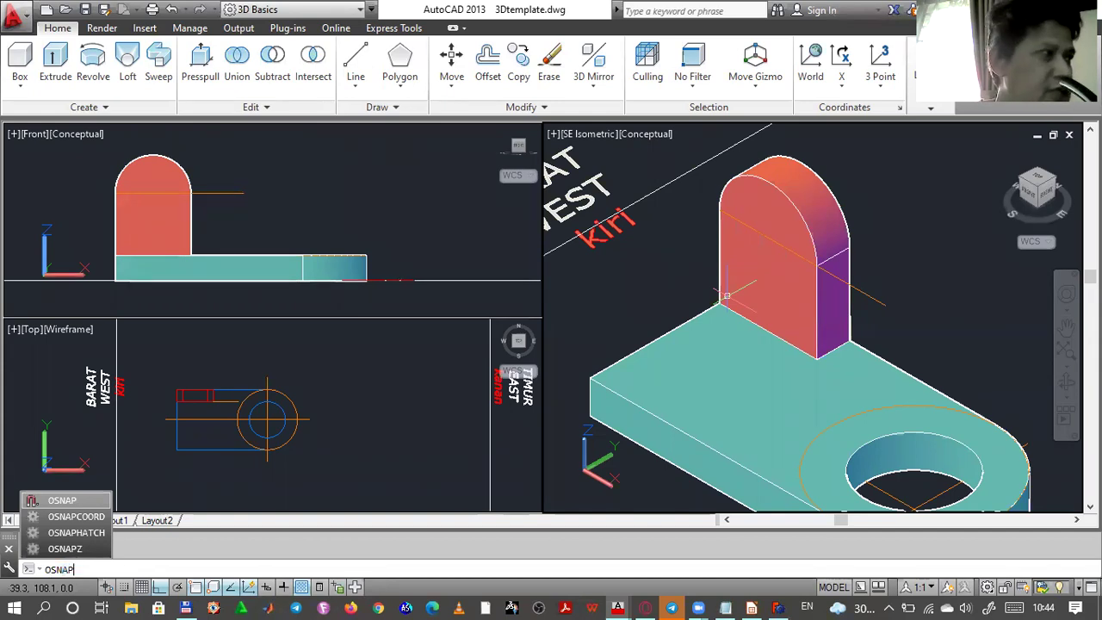
{"action": "type", "text": "sn"}
{"action": "key", "text": "Return"}
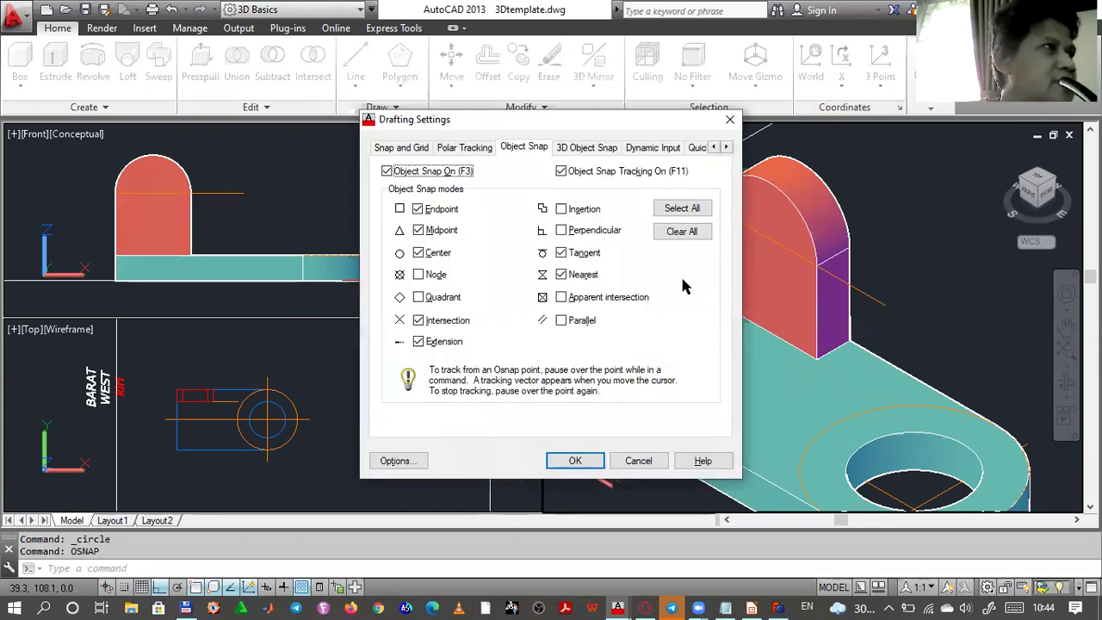
{"action": "left_click", "coordinate": [561, 253]}
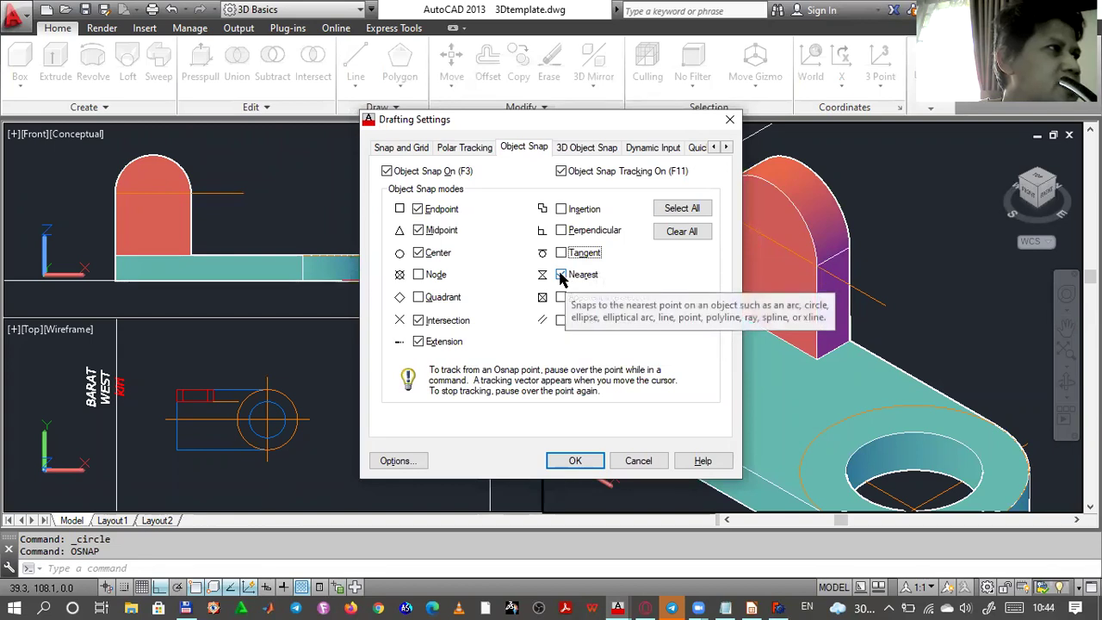
{"action": "left_click", "coordinate": [562, 274]}
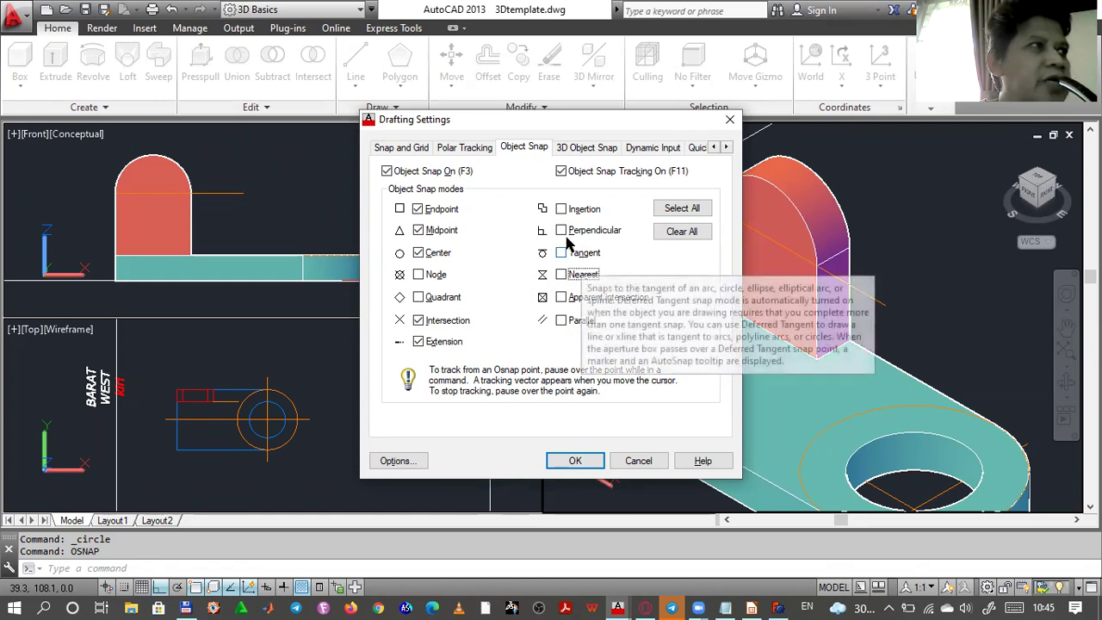
{"action": "left_click", "coordinate": [586, 462]}
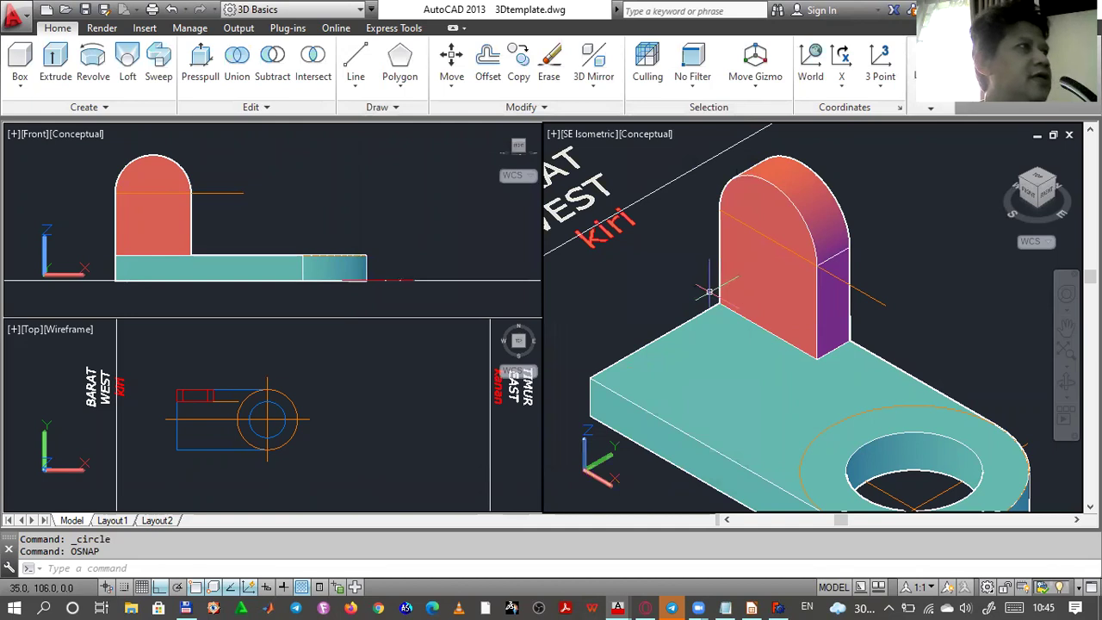
{"action": "left_click", "coordinate": [396, 109]}
{"action": "left_click", "coordinate": [376, 127]}
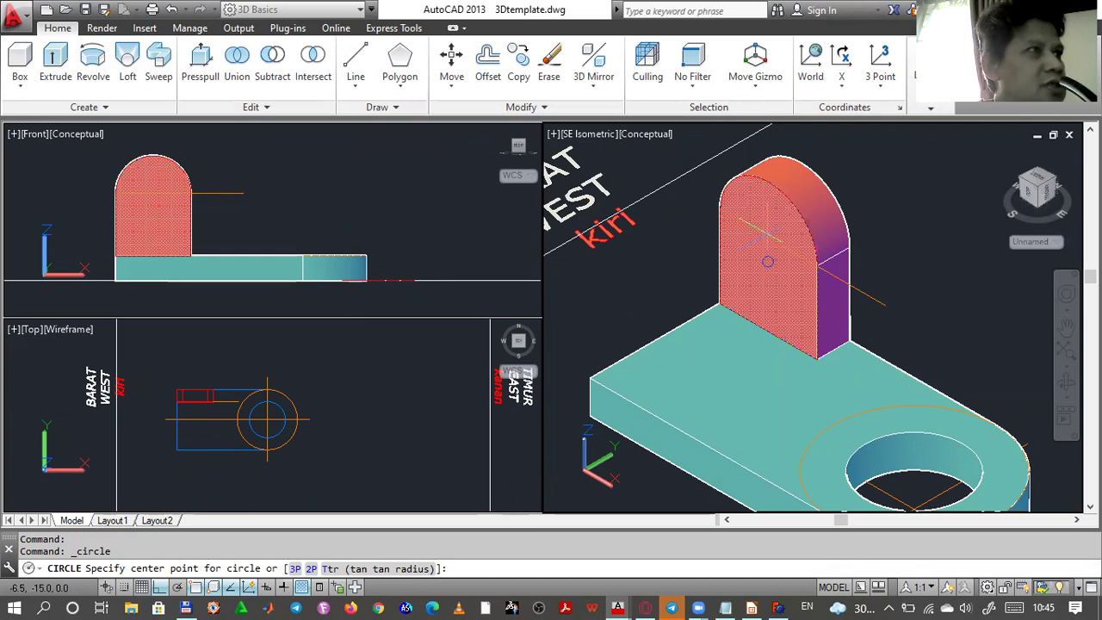
{"action": "scroll", "coordinate": [767, 260], "scroll_direction": "up", "scroll_amount": 3}
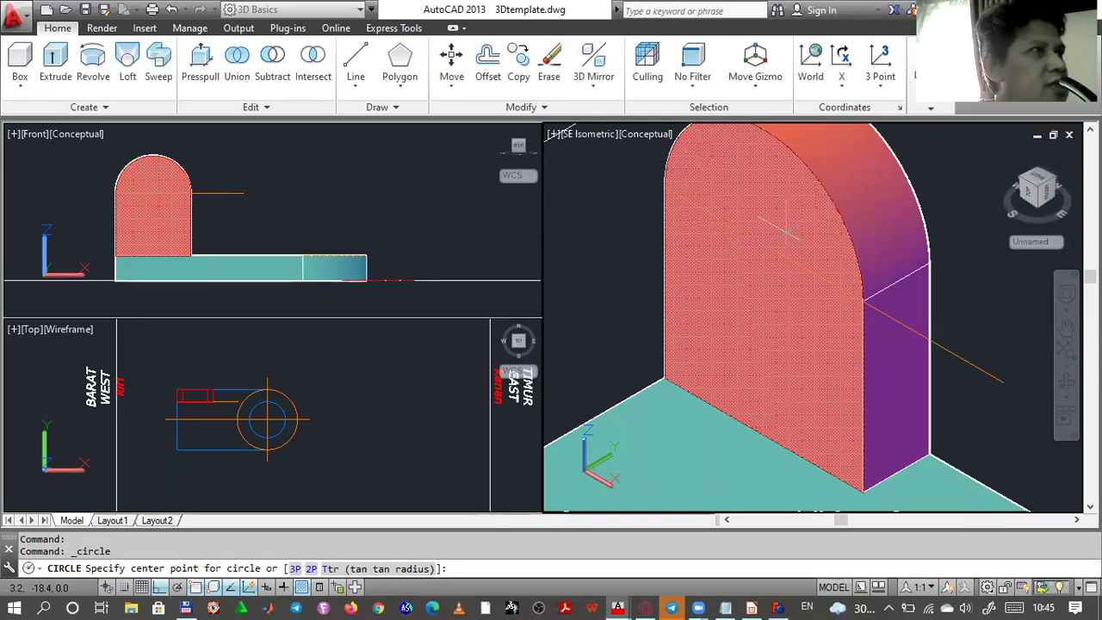
{"action": "left_click", "coordinate": [850, 198]}
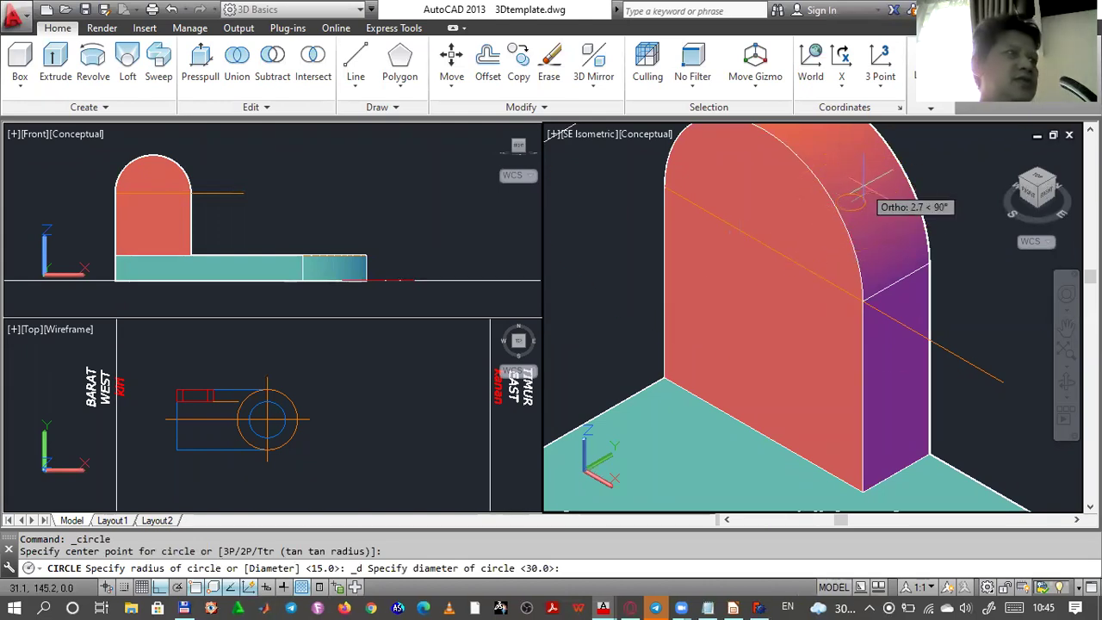
{"action": "key", "text": "Escape"}
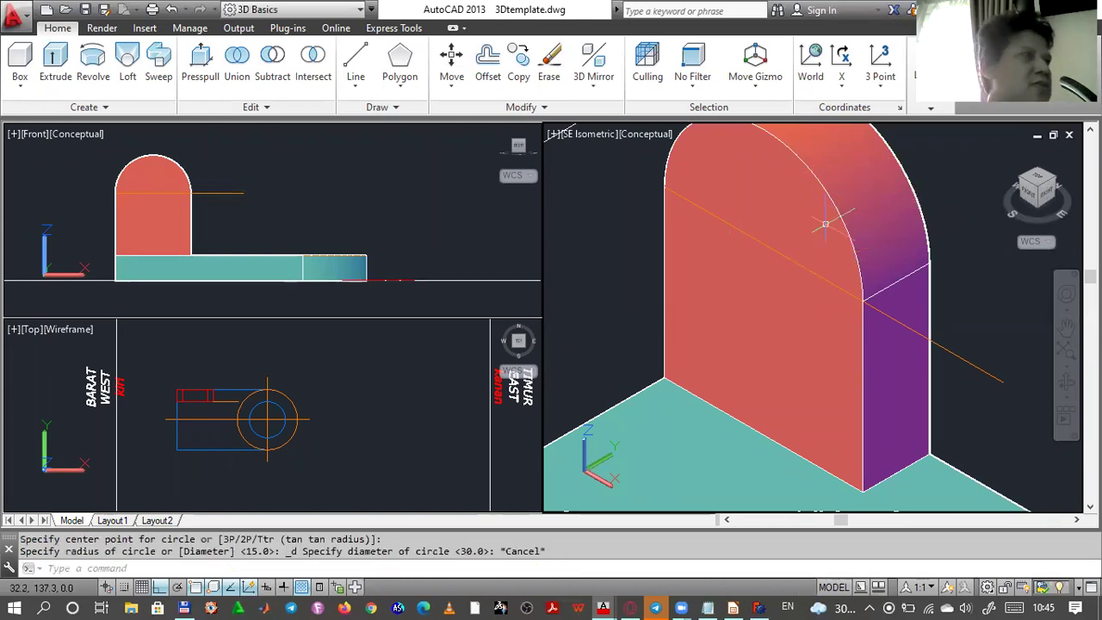
- In the Front view, draw a 10 mm diameter circle centred on the rounded top's arc centre on the lug's front face
{"action": "left_click", "coordinate": [323, 220]}
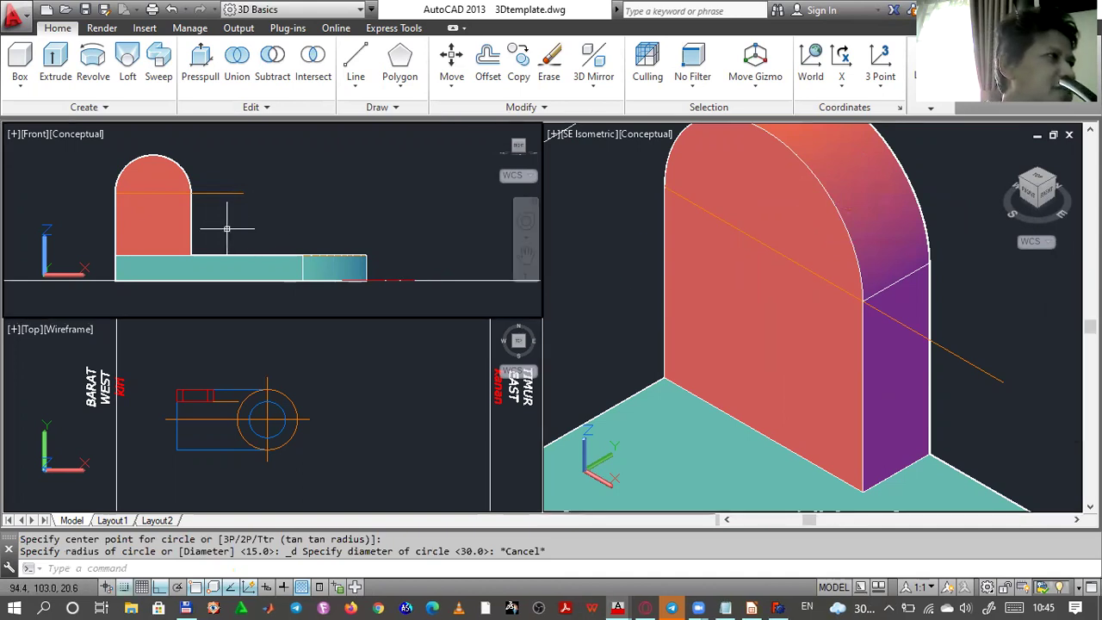
{"action": "scroll", "coordinate": [227, 229], "scroll_direction": "up", "scroll_amount": 3}
{"action": "middle_click_drag", "start_coordinate": [210, 227], "coordinate": [393, 246]}
{"action": "scroll", "coordinate": [384, 233], "scroll_direction": "up", "scroll_amount": 2}
{"action": "scroll", "coordinate": [394, 247], "scroll_direction": "up", "scroll_amount": 1}
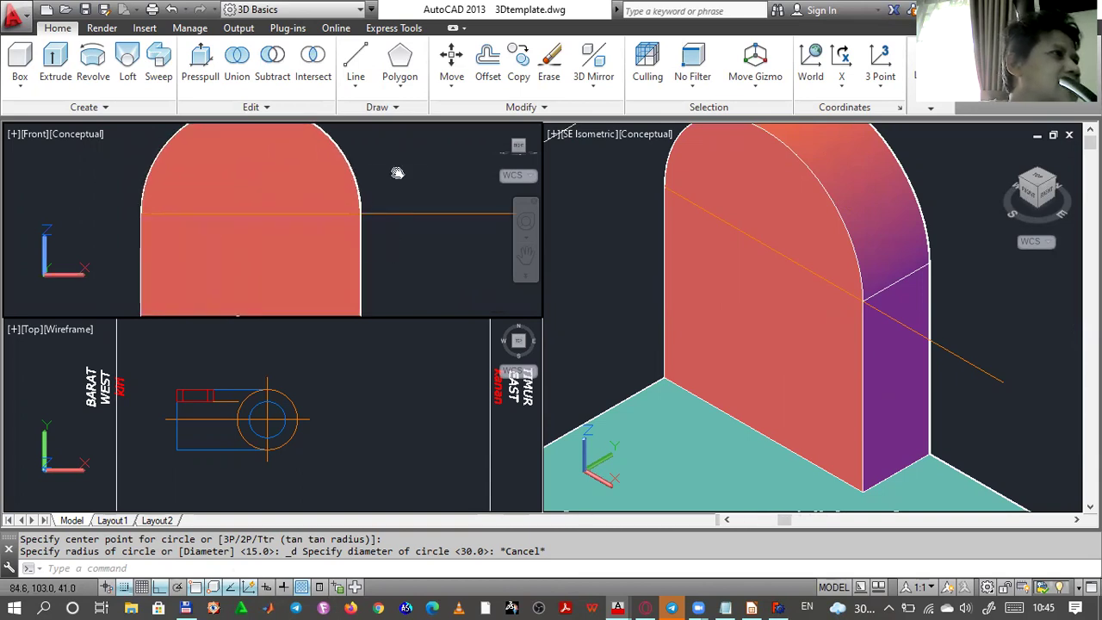
{"action": "middle_click_drag", "start_coordinate": [397, 173], "coordinate": [405, 216]}
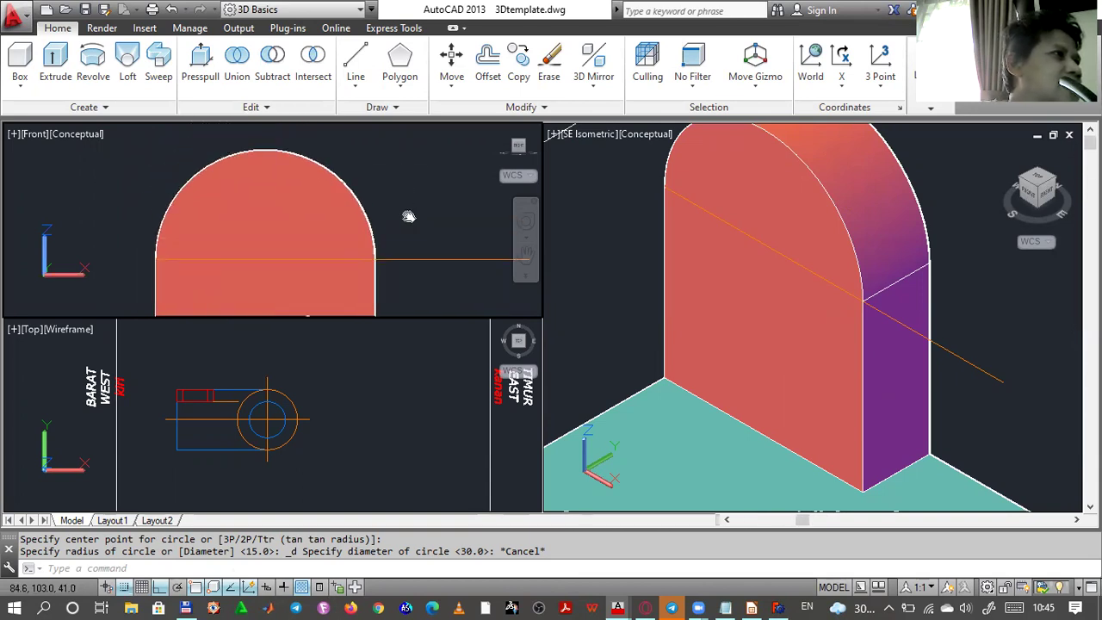
{"action": "left_click", "coordinate": [394, 108]}
{"action": "left_click", "coordinate": [375, 126]}
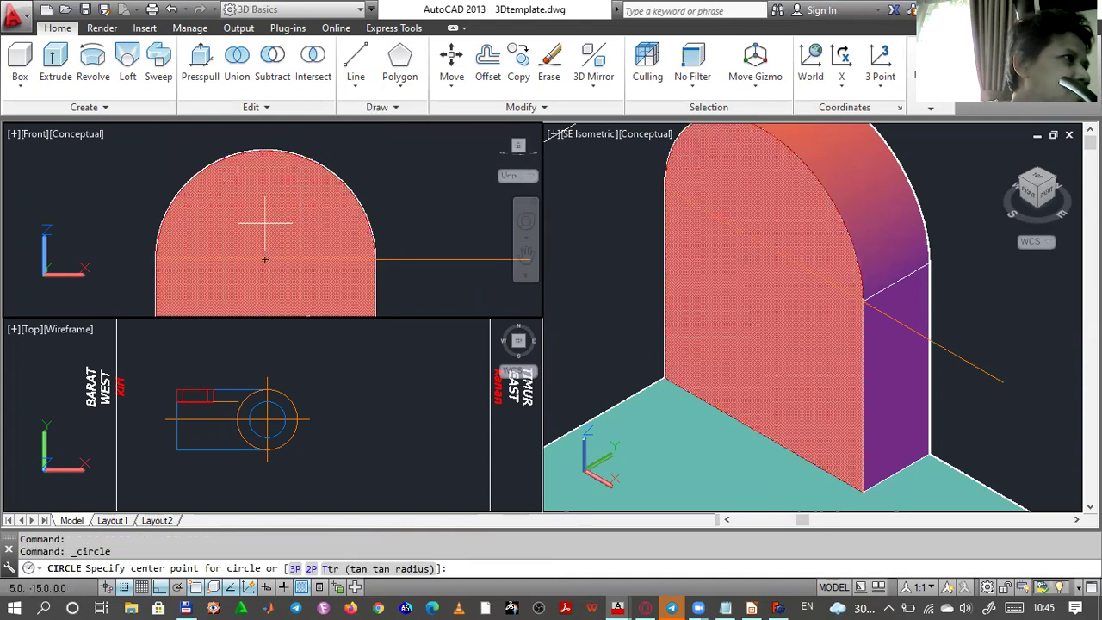
{"action": "left_click", "coordinate": [265, 258]}
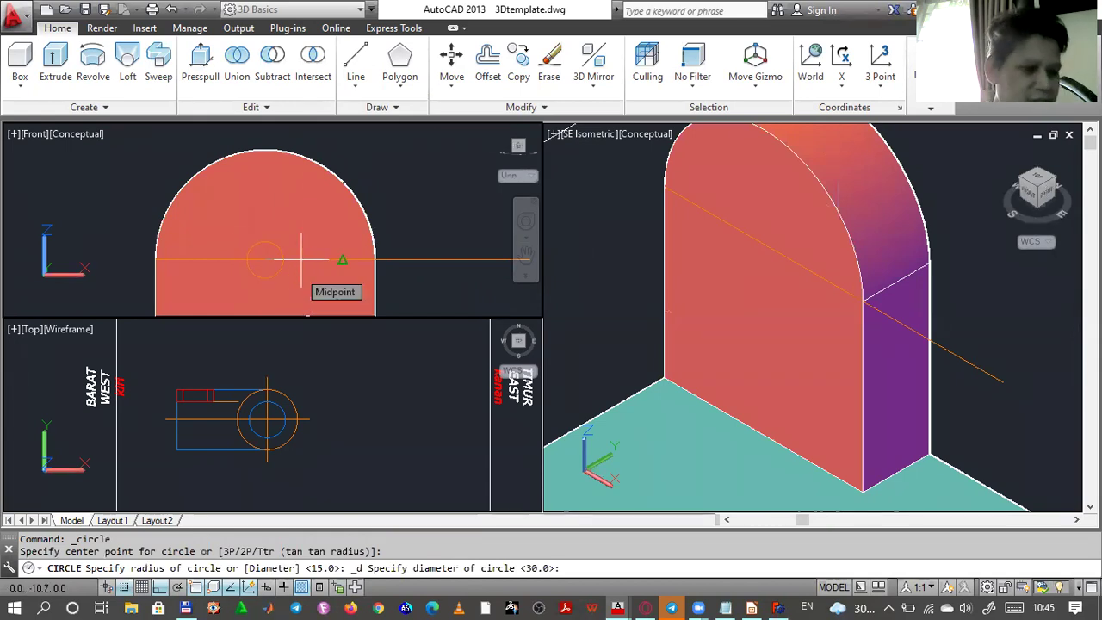
{"action": "type", "text": "D"}
{"action": "key", "text": "Return"}
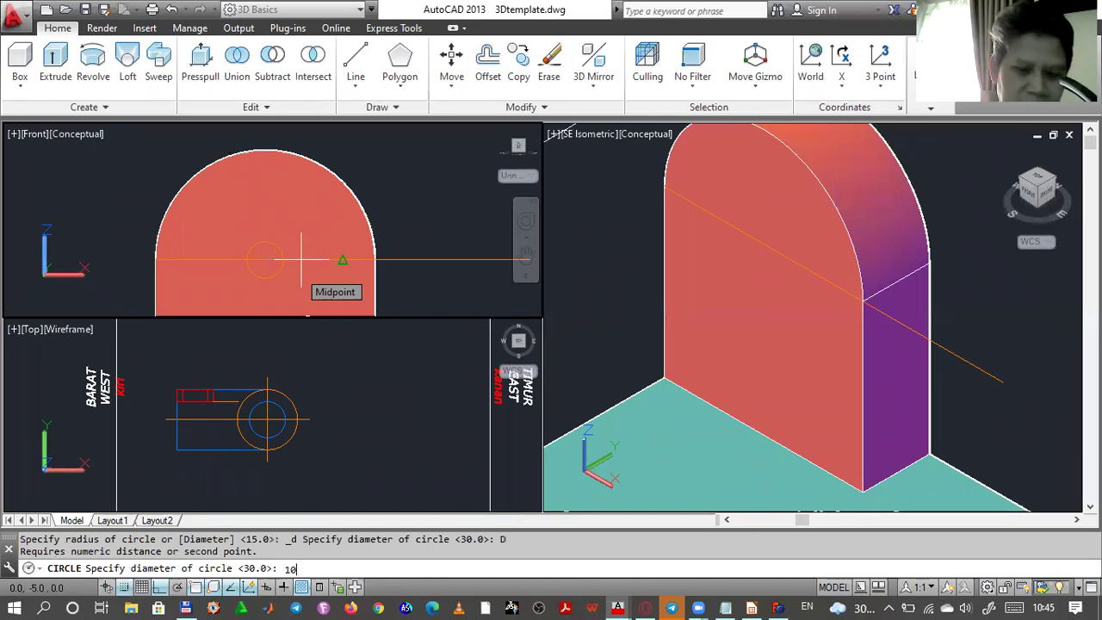
{"action": "key", "text": "Return"}
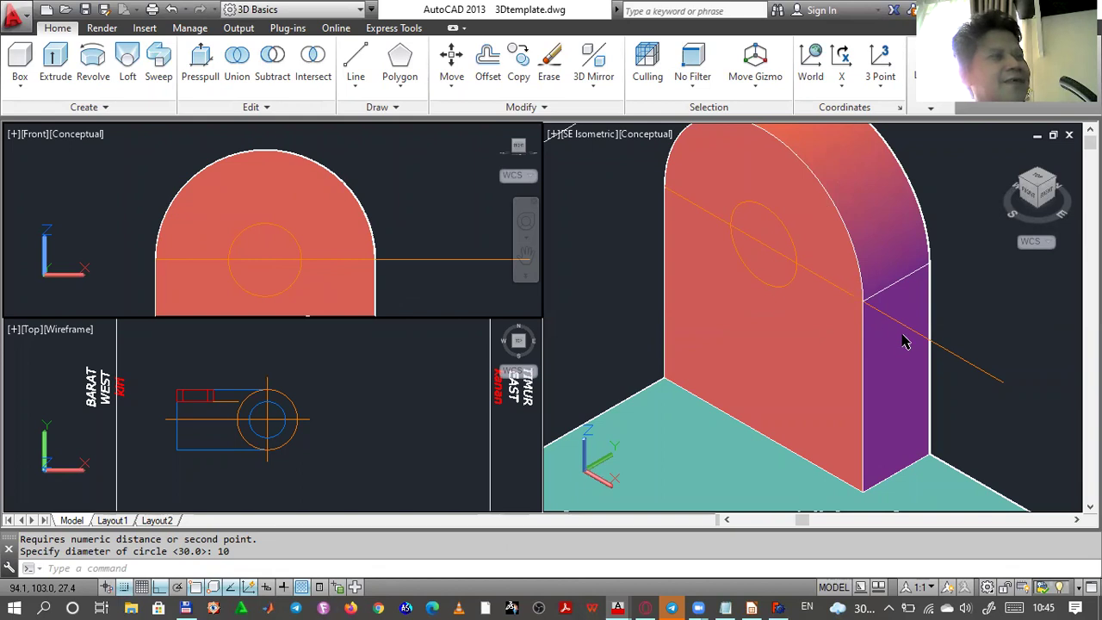
{"action": "scroll", "coordinate": [962, 299], "scroll_direction": "down", "scroll_amount": 2}
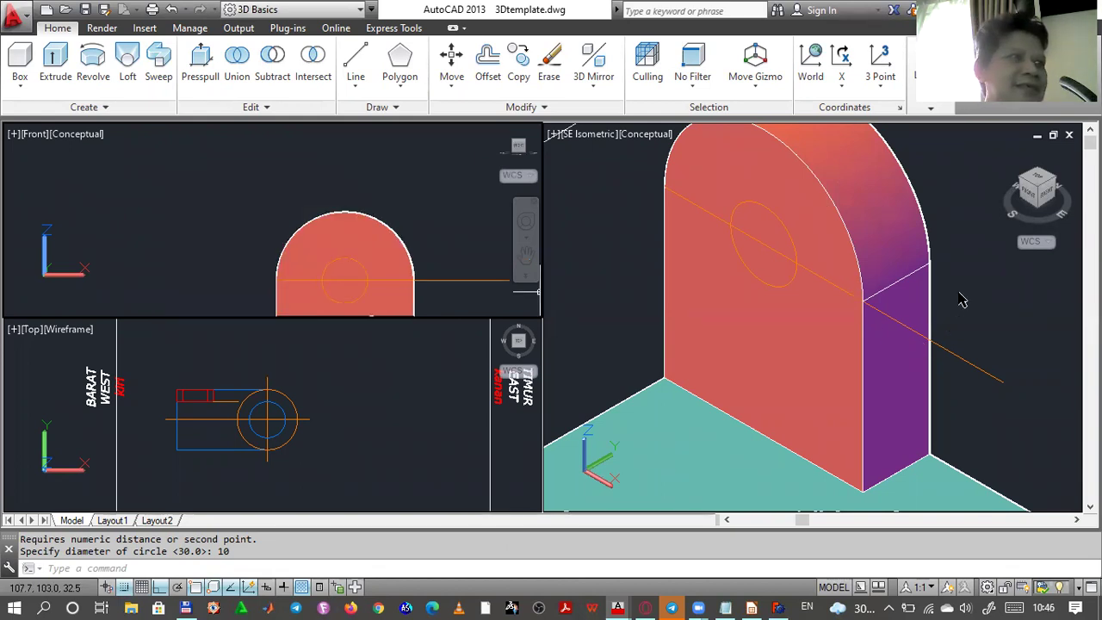
{"action": "scroll", "coordinate": [961, 288], "scroll_direction": "up", "scroll_amount": 2}
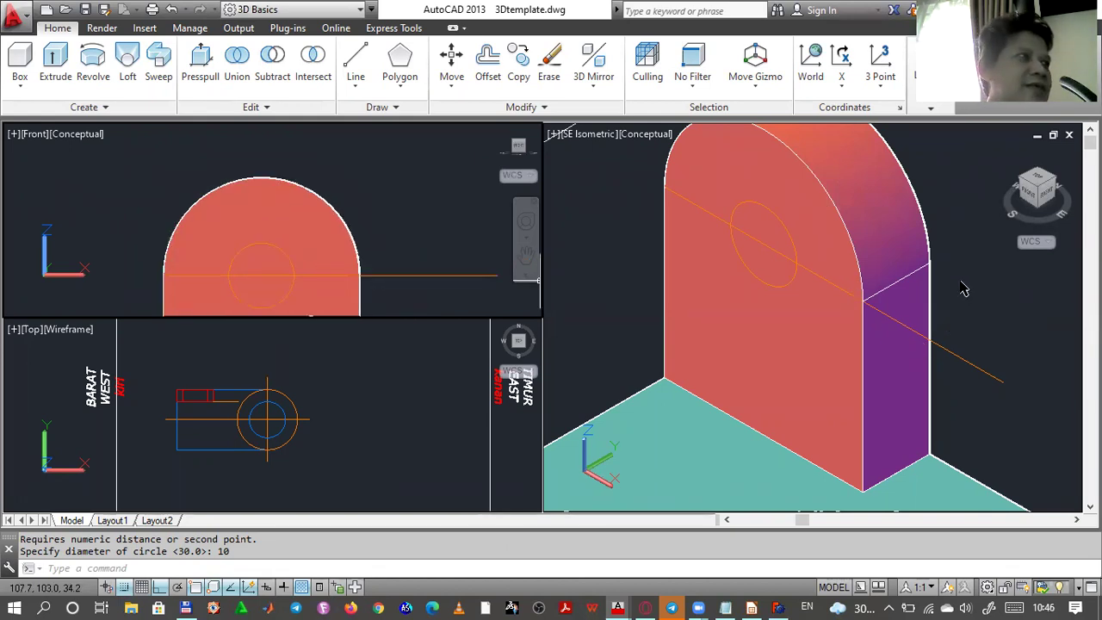
{"action": "middle_click_drag", "start_coordinate": [428, 204], "coordinate": [413, 164]}
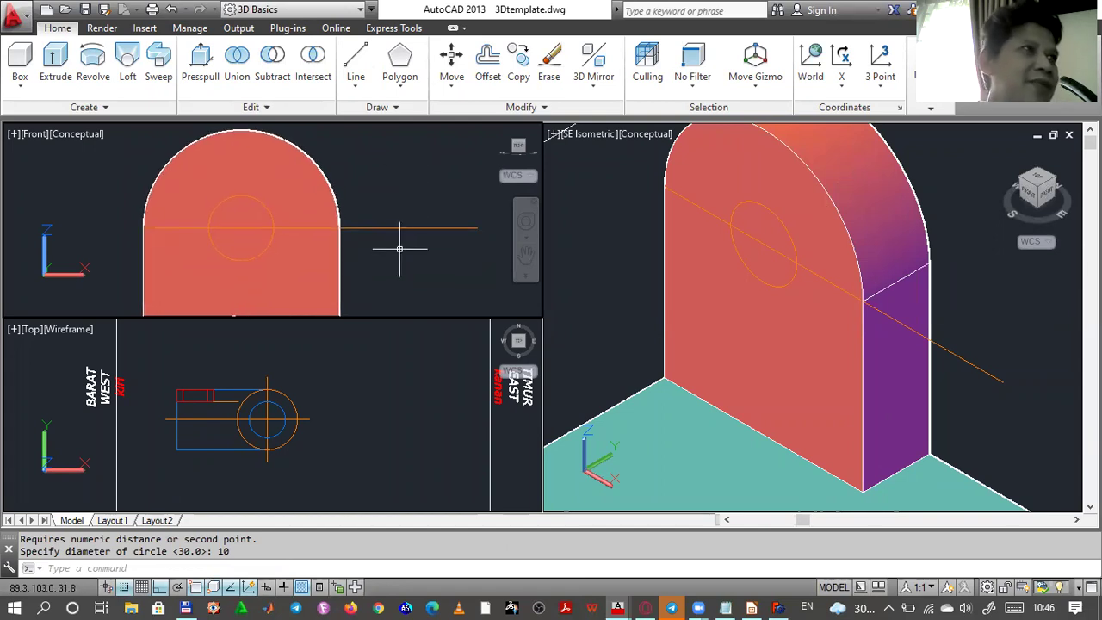
{"action": "left_click", "coordinate": [948, 257]}
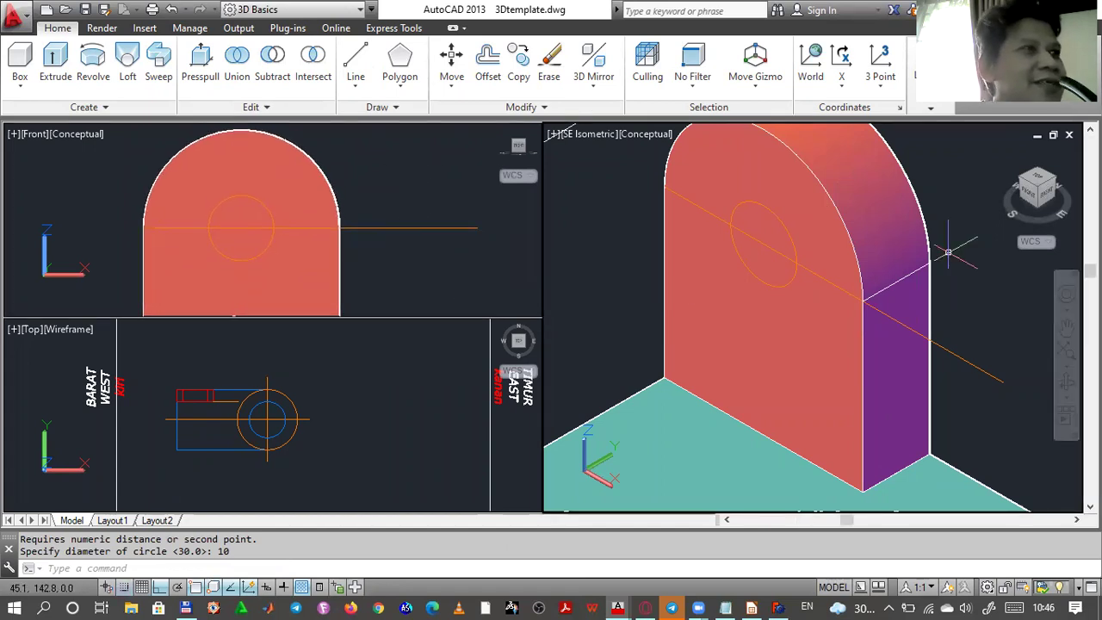
{"action": "left_click", "coordinate": [957, 265]}
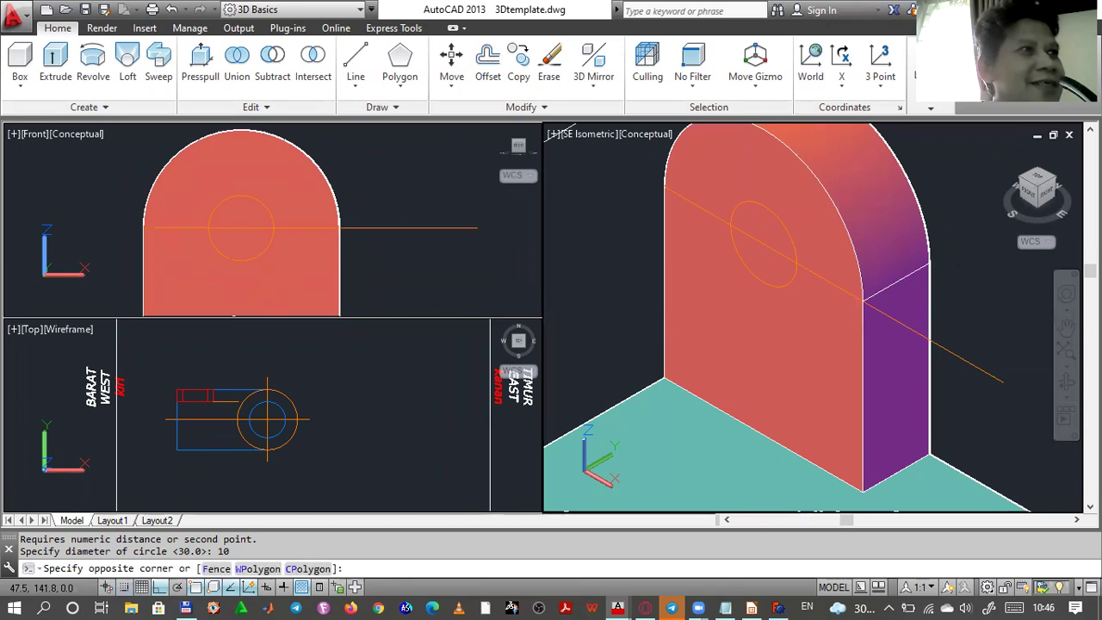
{"action": "scroll", "coordinate": [957, 265], "scroll_direction": "up", "scroll_amount": 3}
{"action": "scroll", "coordinate": [957, 265], "scroll_direction": "down", "scroll_amount": 4}
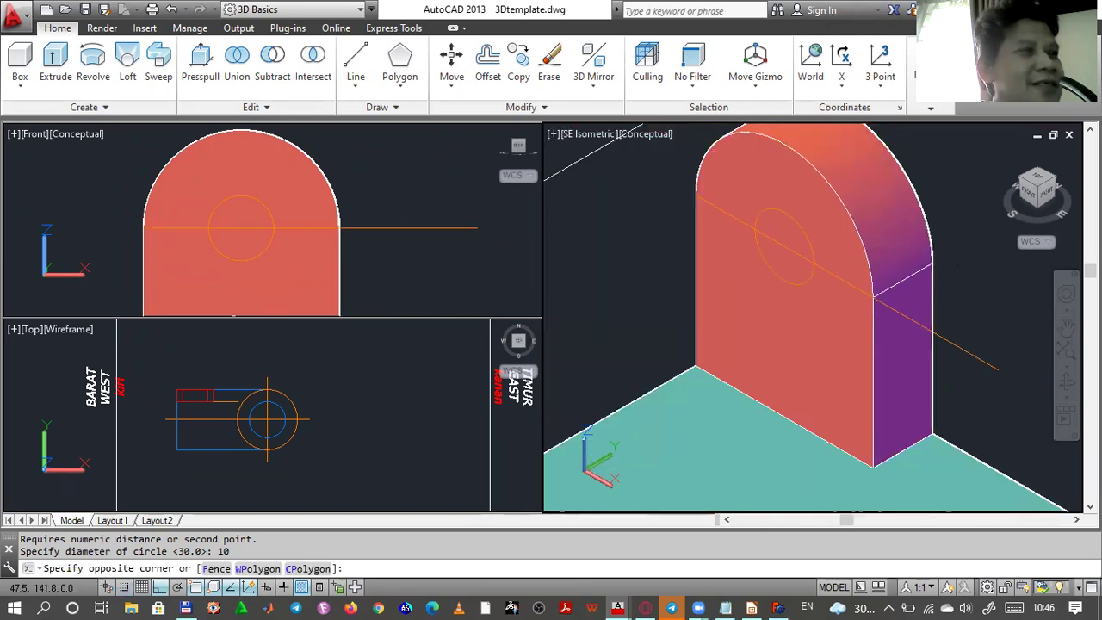
{"action": "scroll", "coordinate": [959, 260], "scroll_direction": "down", "scroll_amount": 3}
{"action": "middle_click_drag", "start_coordinate": [957, 267], "coordinate": [898, 291]}
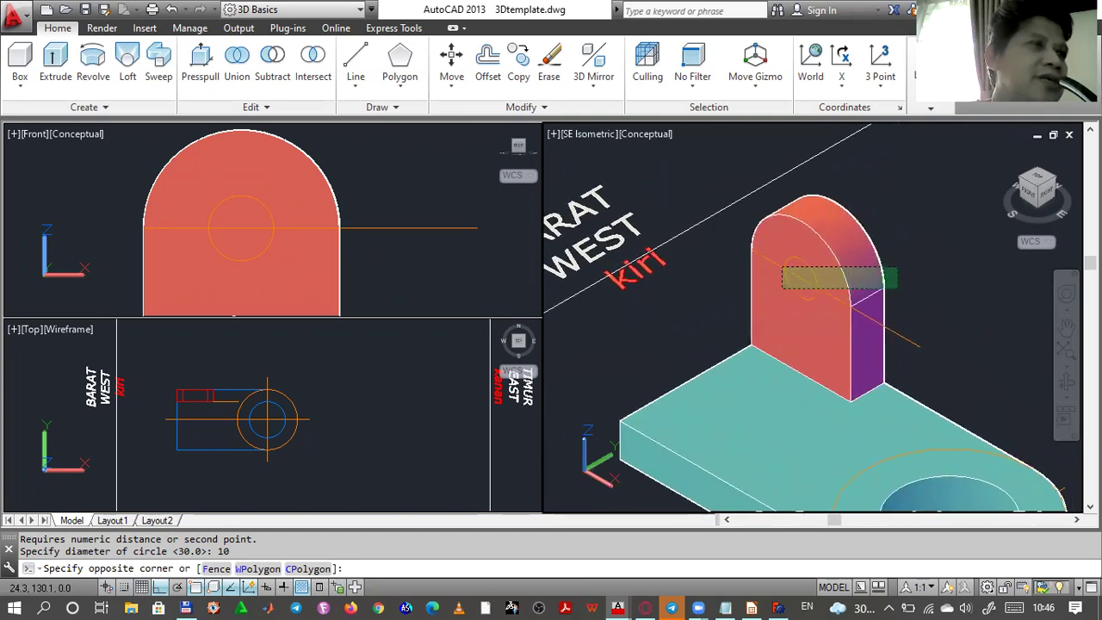
{"action": "left_click", "coordinate": [903, 273]}
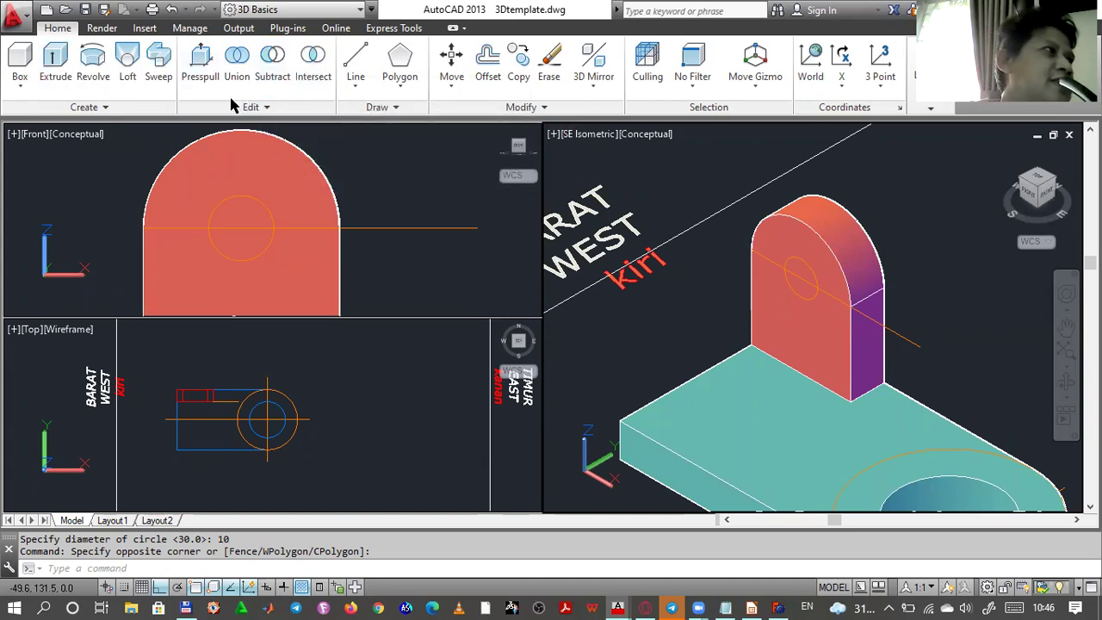
- Erase the horizontal construction line crossing the circle on the lug's front face
{"action": "left_click", "coordinate": [198, 55]}
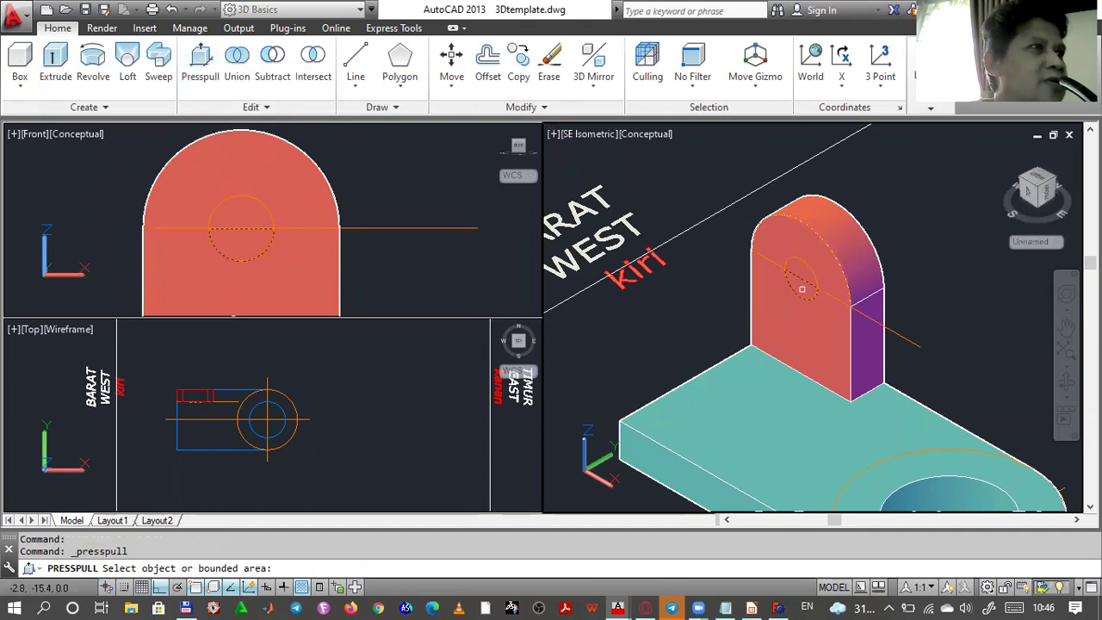
{"action": "key", "text": "Escape"}
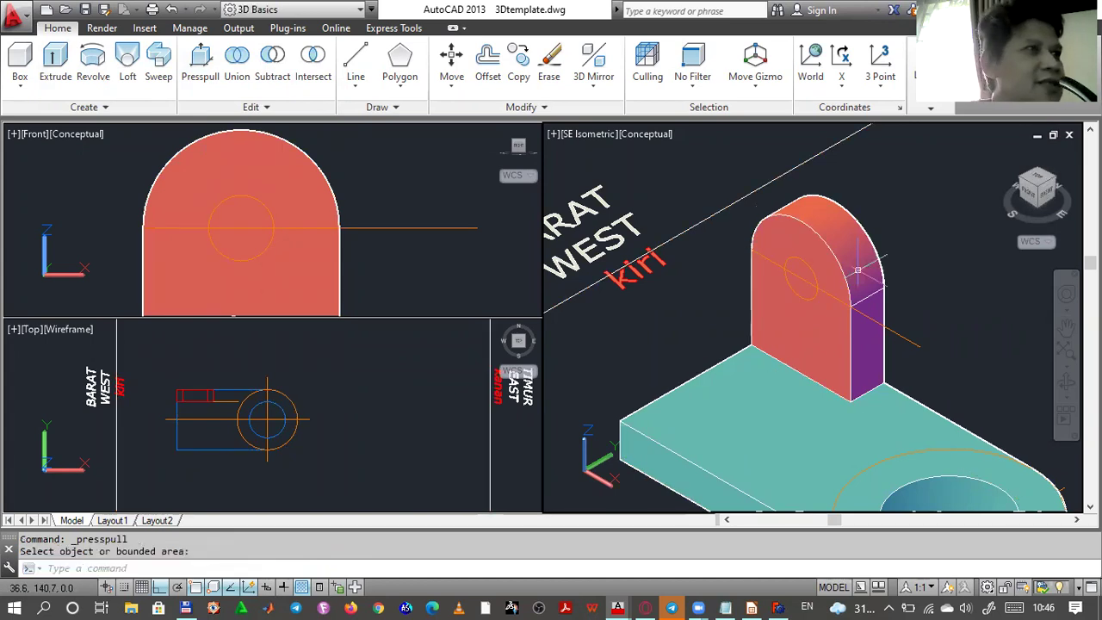
{"action": "left_click", "coordinate": [890, 324]}
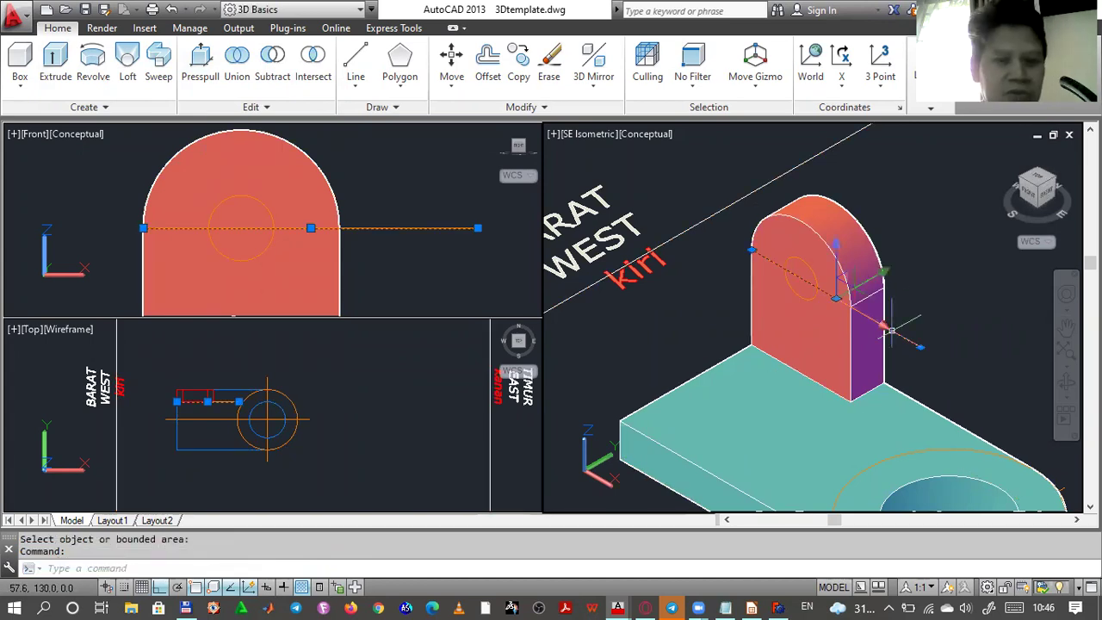
{"action": "key", "text": "Delete"}
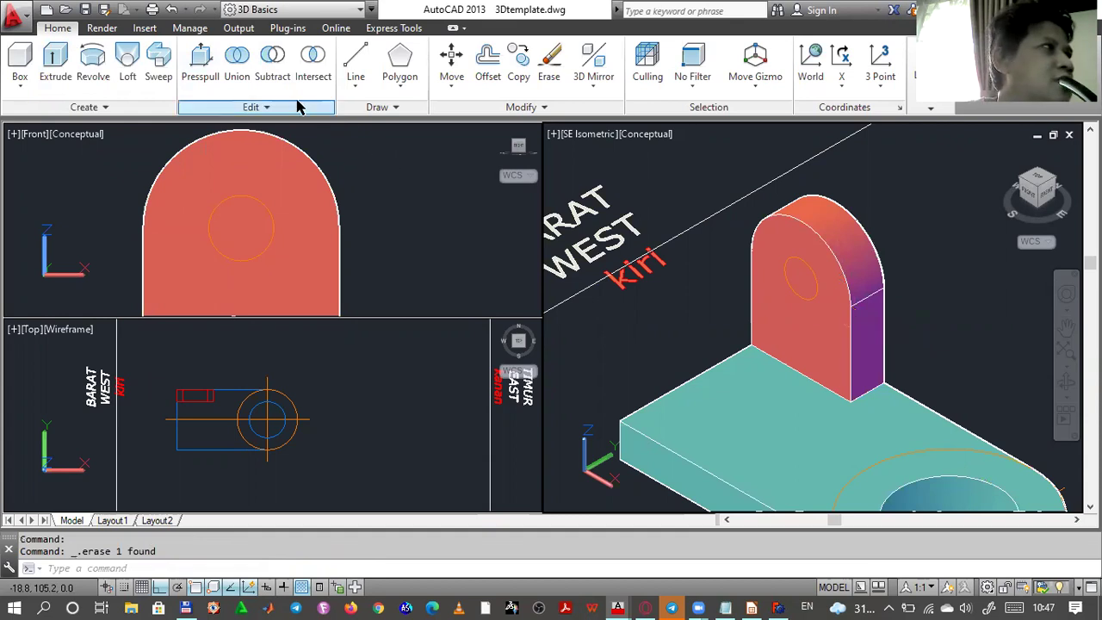
- Presspull the circle on the lug's front face back through the lug's full thickness to cut a through hole
{"action": "left_click", "coordinate": [199, 61]}
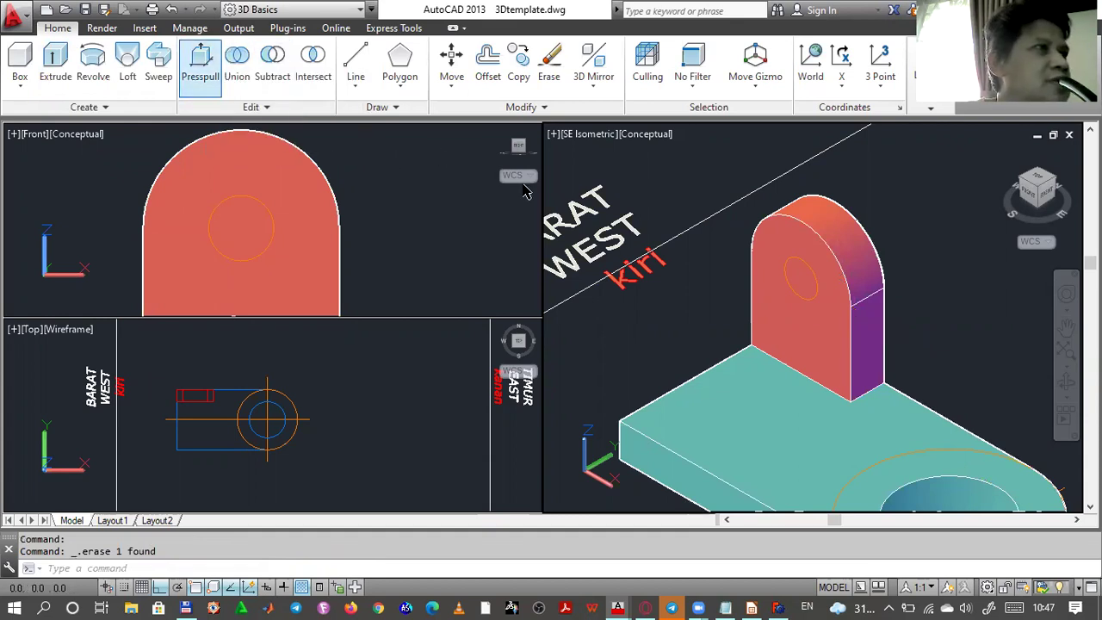
{"action": "left_click", "coordinate": [785, 272]}
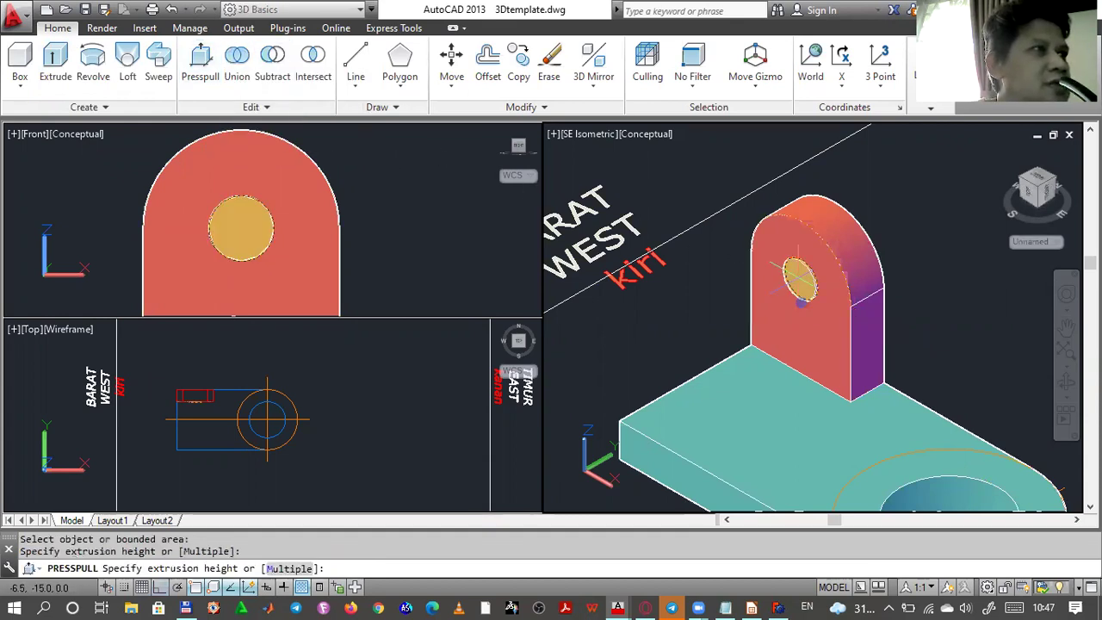
{"action": "left_click", "coordinate": [935, 222]}
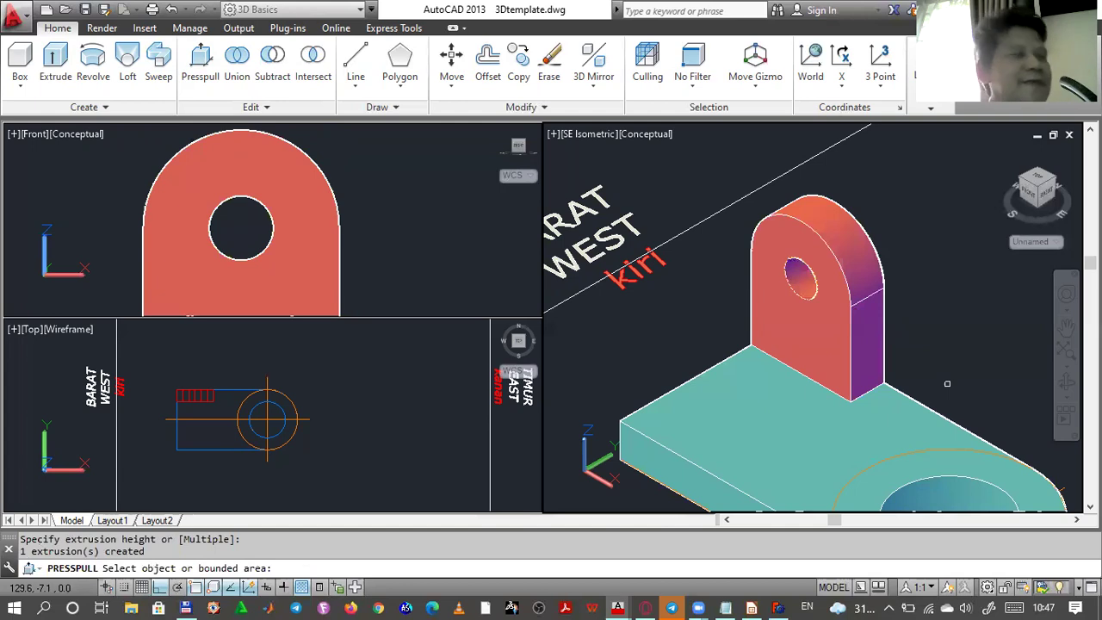
{"action": "scroll", "coordinate": [946, 383], "scroll_direction": "down", "scroll_amount": 2}
{"action": "middle_click_drag", "start_coordinate": [947, 383], "coordinate": [915, 335]}
{"action": "scroll", "coordinate": [916, 349], "scroll_direction": "up", "scroll_amount": 2}
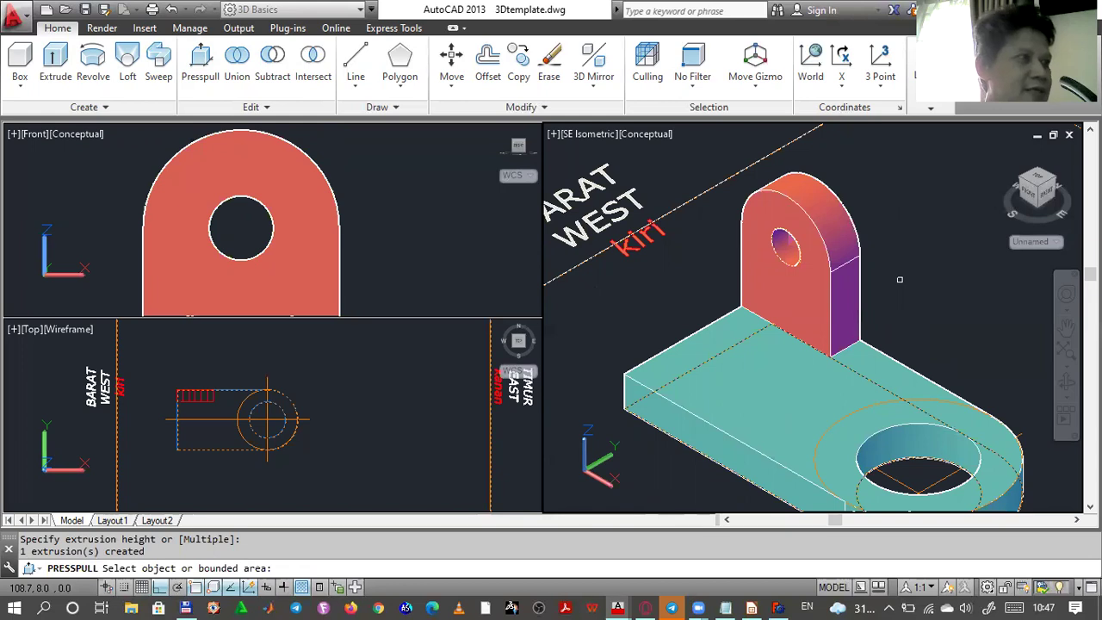
{"action": "key", "text": "Return"}
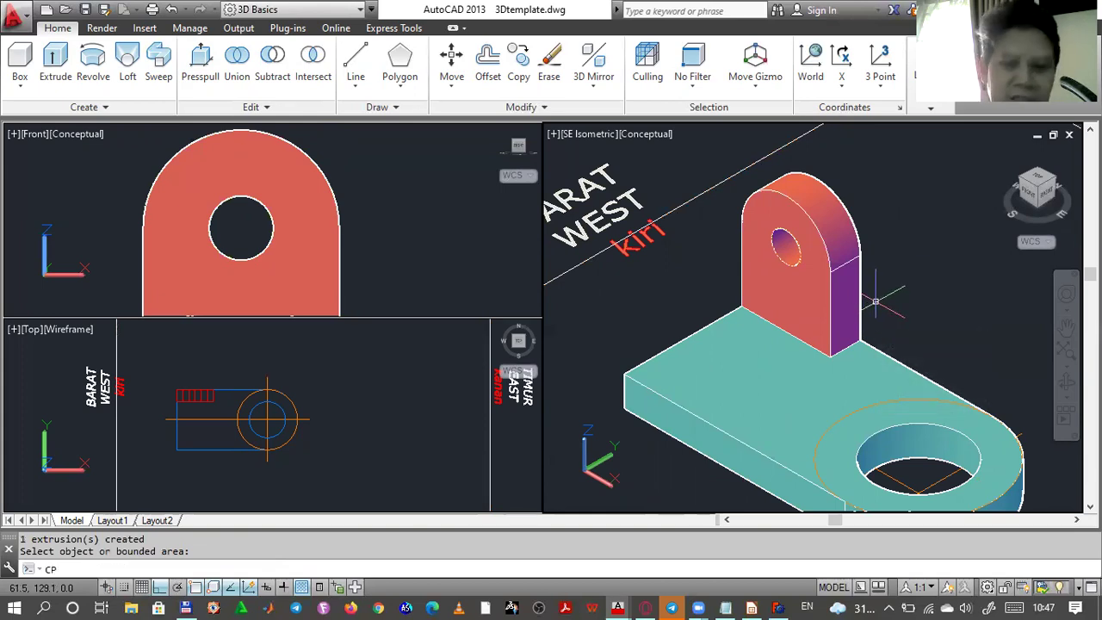
- Copy the holed lug from its lower front corner at the plate's end to the base plate's near top corner
{"action": "key", "text": "Return"}
{"action": "left_click", "coordinate": [829, 285]}
{"action": "key", "text": "Return"}
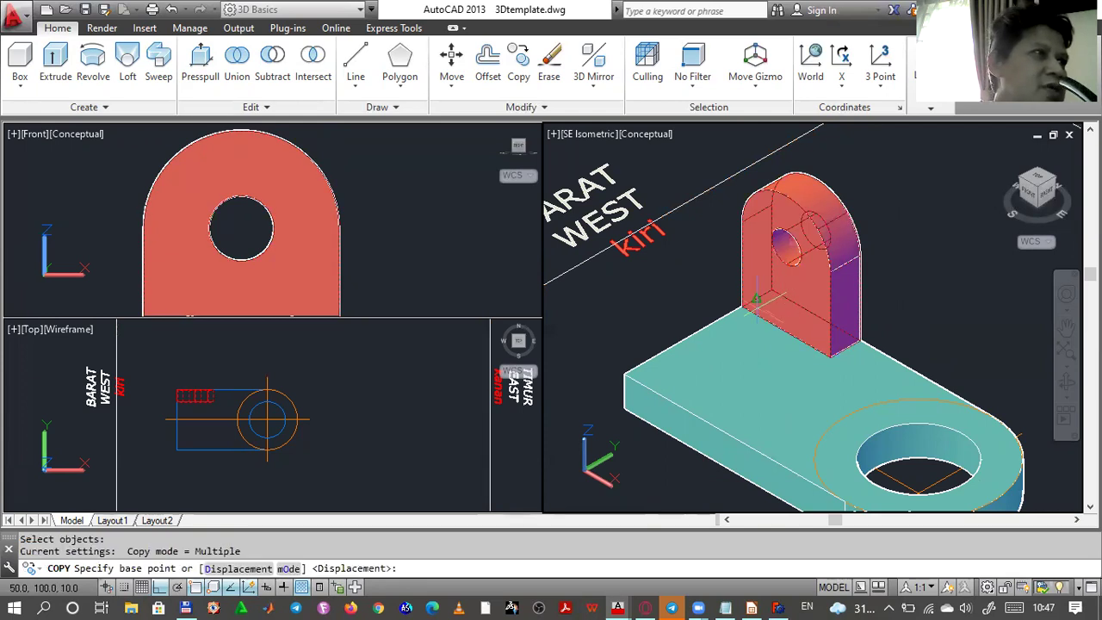
{"action": "left_click", "coordinate": [742, 306]}
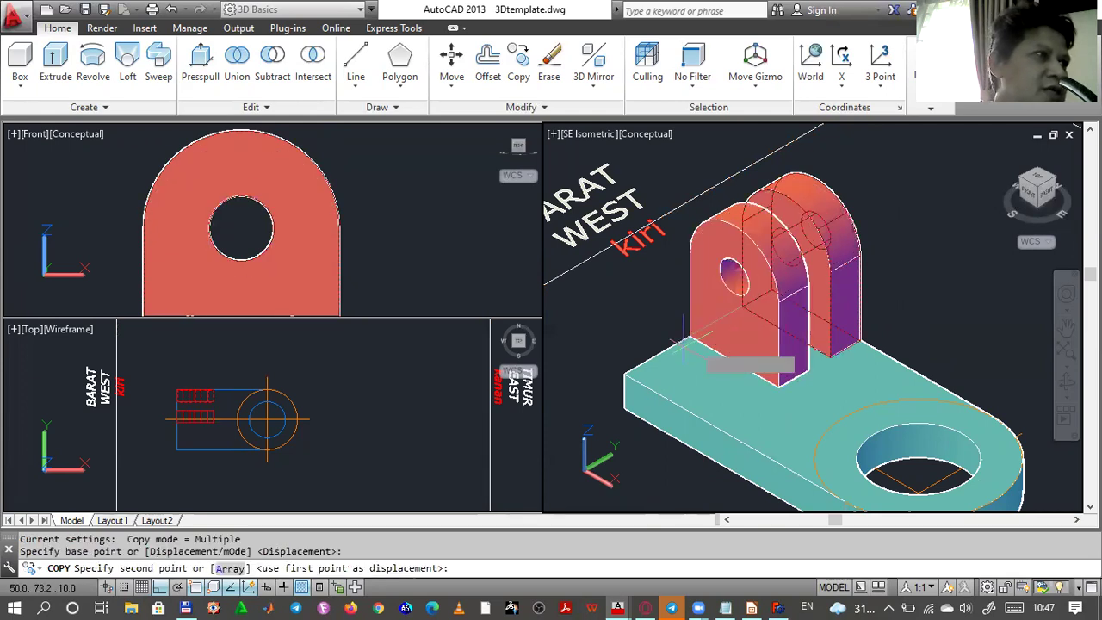
{"action": "left_click", "coordinate": [625, 375]}
{"action": "key", "text": "Return"}
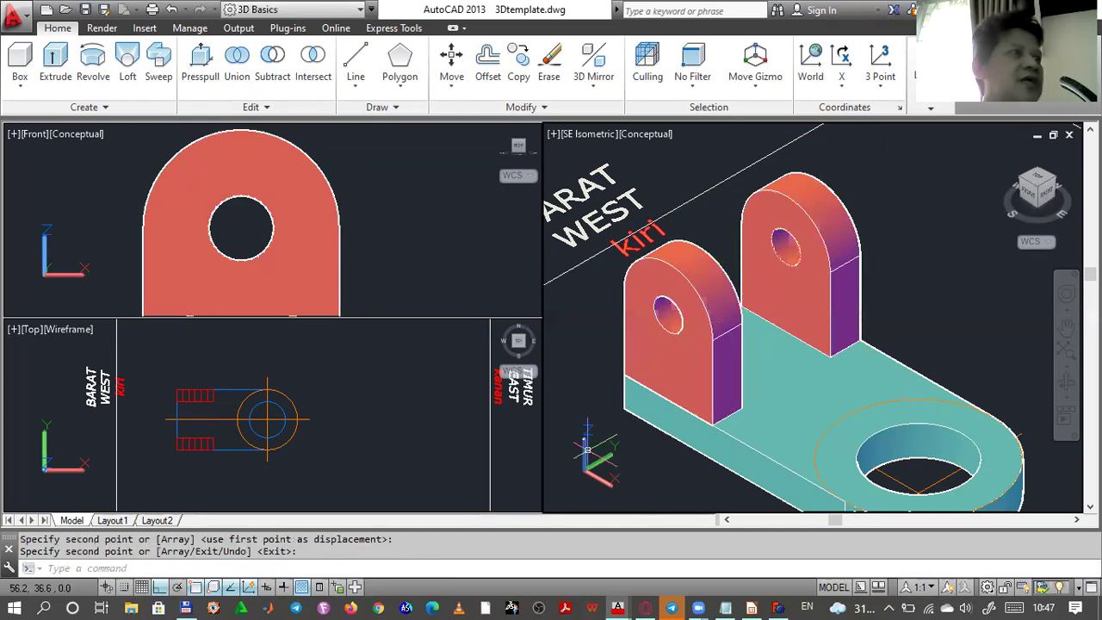
- Assign the copied front lug to the BENDA3 layer
{"action": "left_click", "coordinate": [711, 371]}
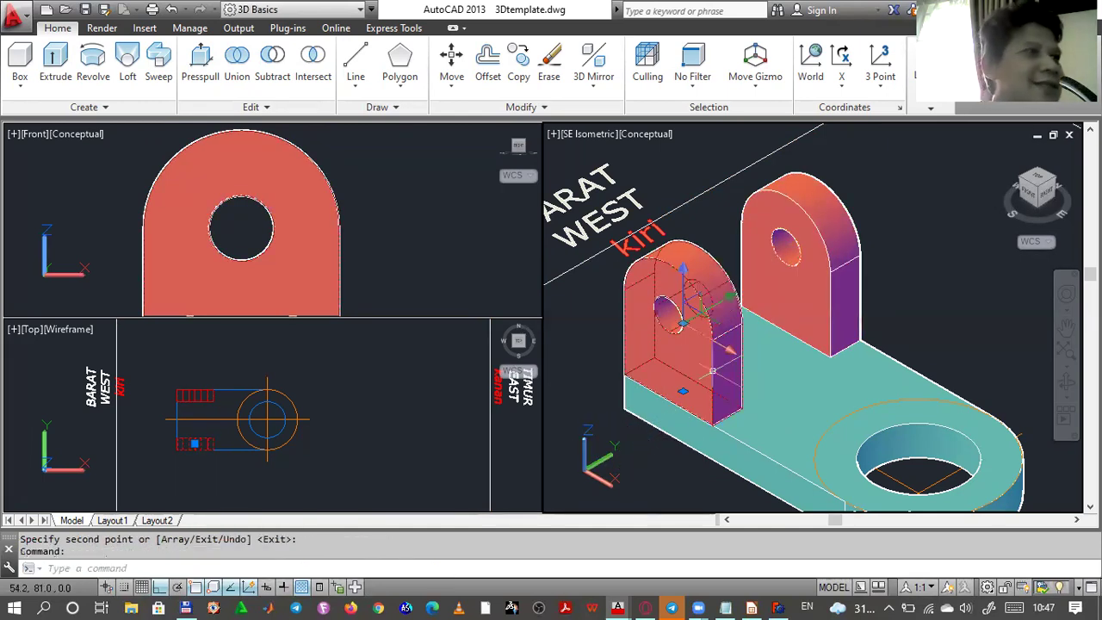
{"action": "left_click", "coordinate": [933, 109]}
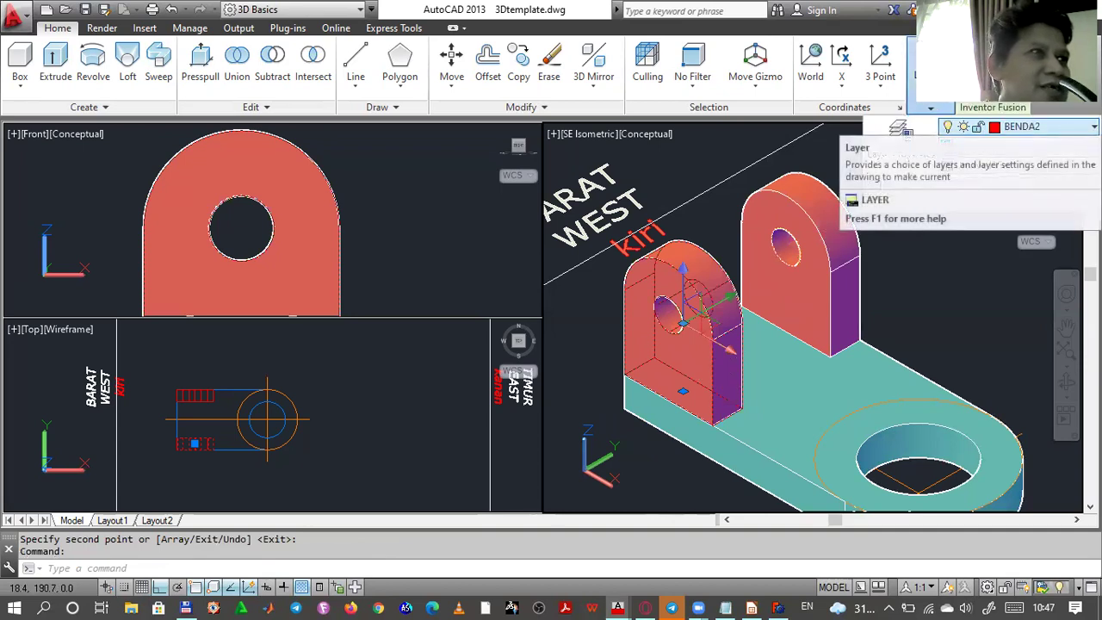
{"action": "left_click", "coordinate": [1059, 126]}
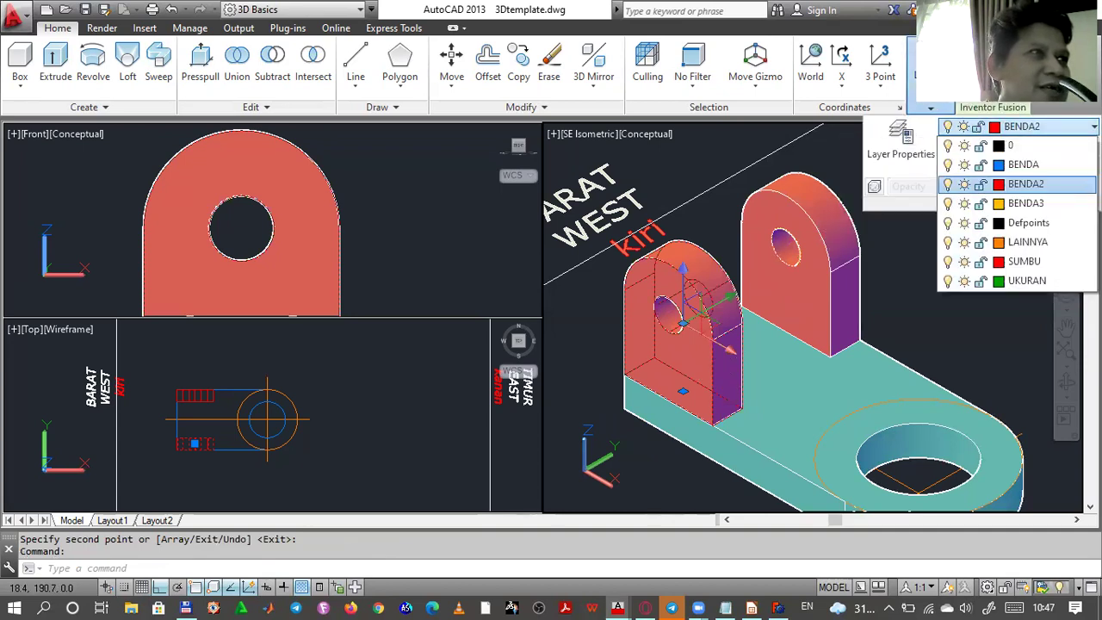
{"action": "left_click", "coordinate": [1064, 202]}
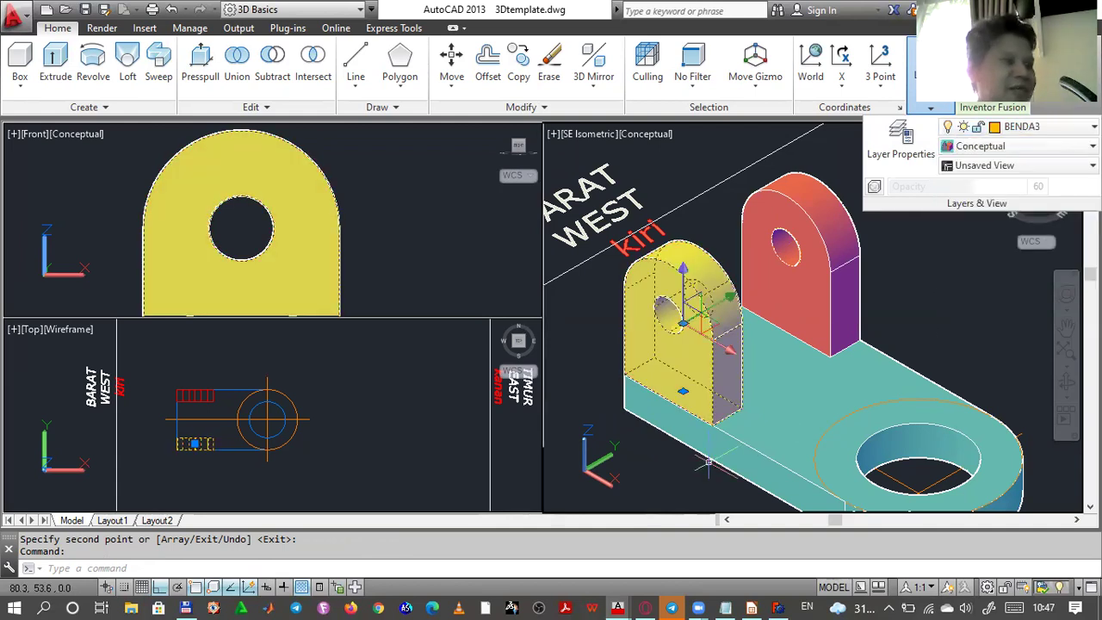
- Clear the selection and compare the model with the Latihan 10b reference drawing in LibreOffice Impress before returning to AutoCAD
{"action": "key", "text": "Escape"}
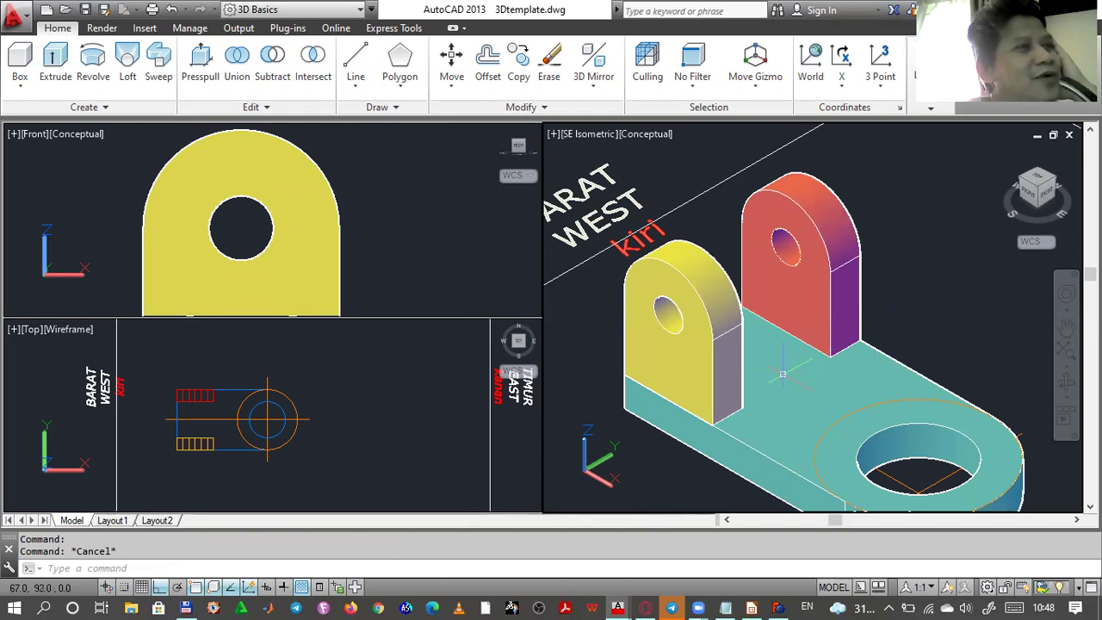
{"action": "left_click", "coordinate": [751, 608]}
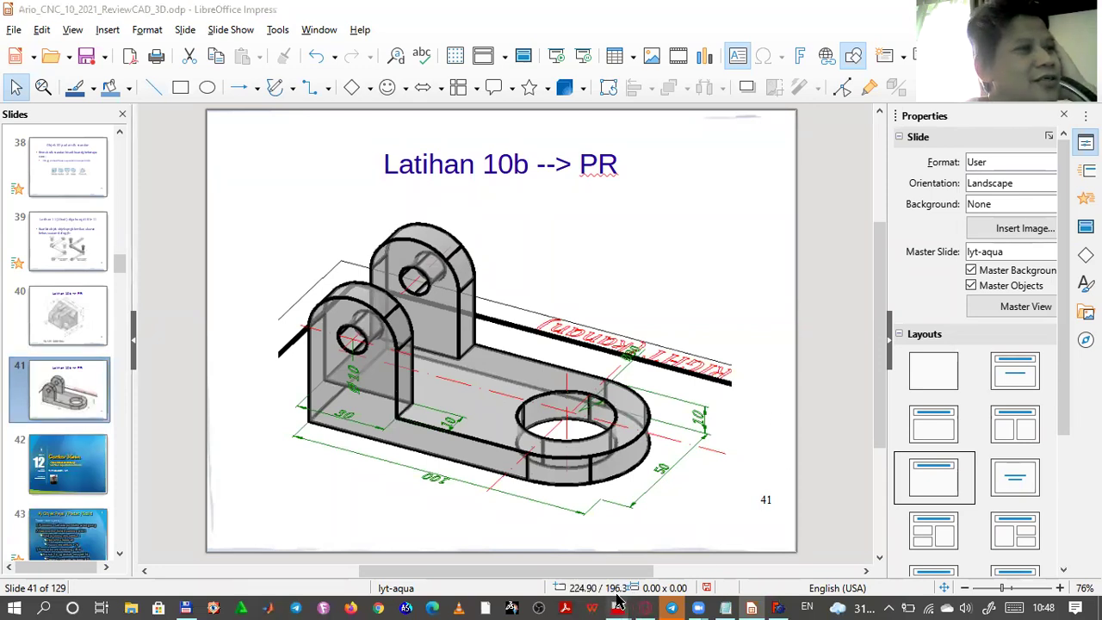
{"action": "mouse_move", "coordinate": [619, 607]}
{"action": "left_click", "coordinate": [674, 550]}
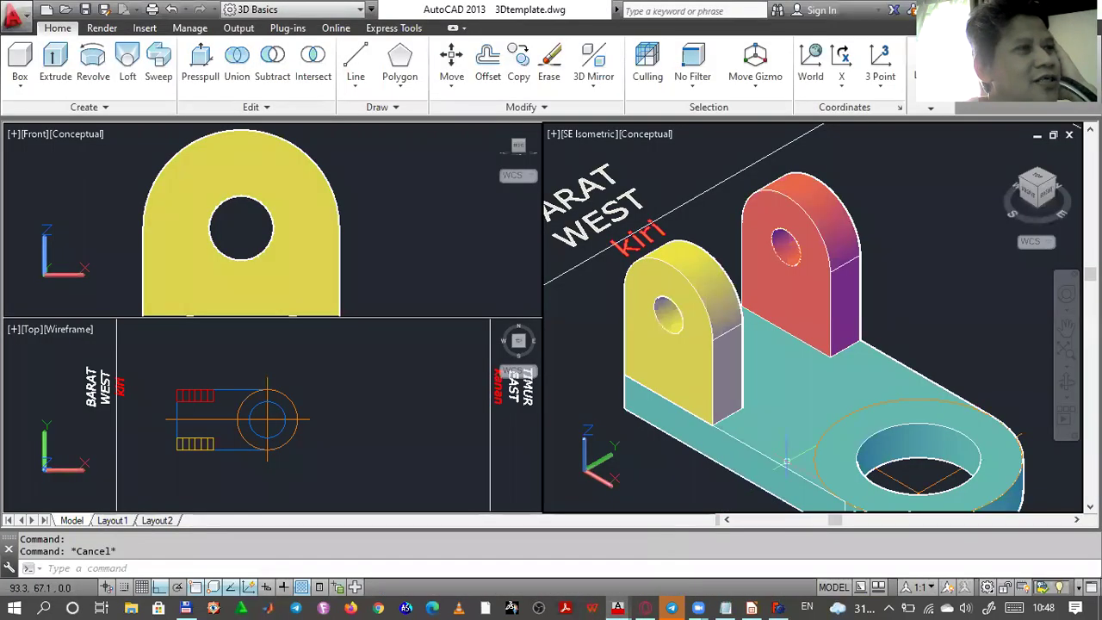
- Set the visual style of the SE Isometric viewport to X-Ray
{"action": "left_click", "coordinate": [942, 308]}
{"action": "left_click", "coordinate": [927, 221]}
{"action": "left_click", "coordinate": [930, 107]}
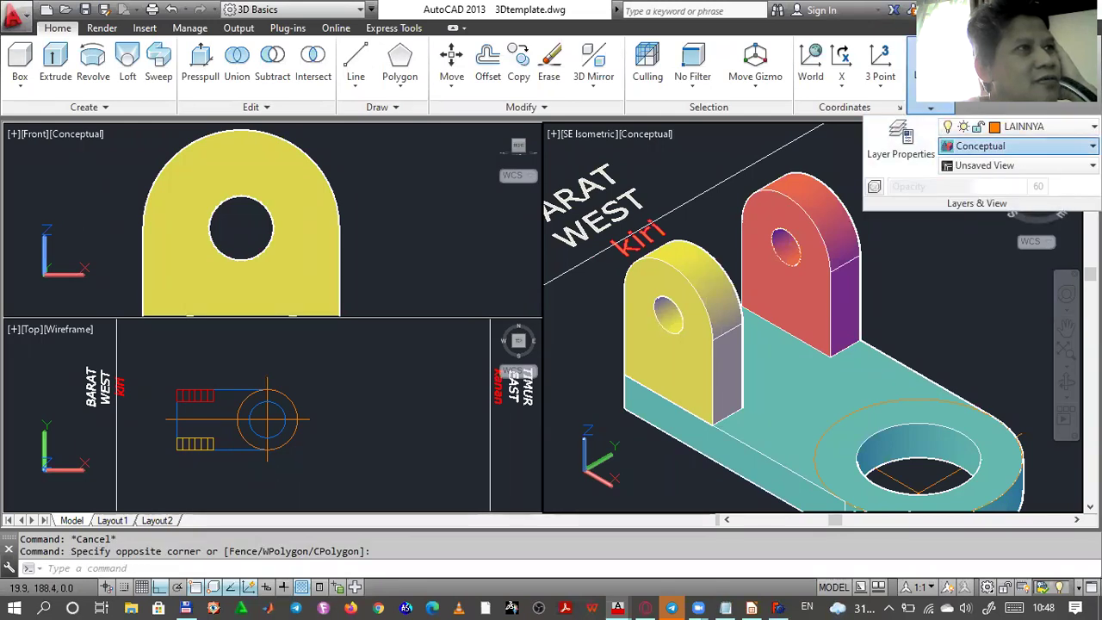
{"action": "left_click", "coordinate": [1058, 147]}
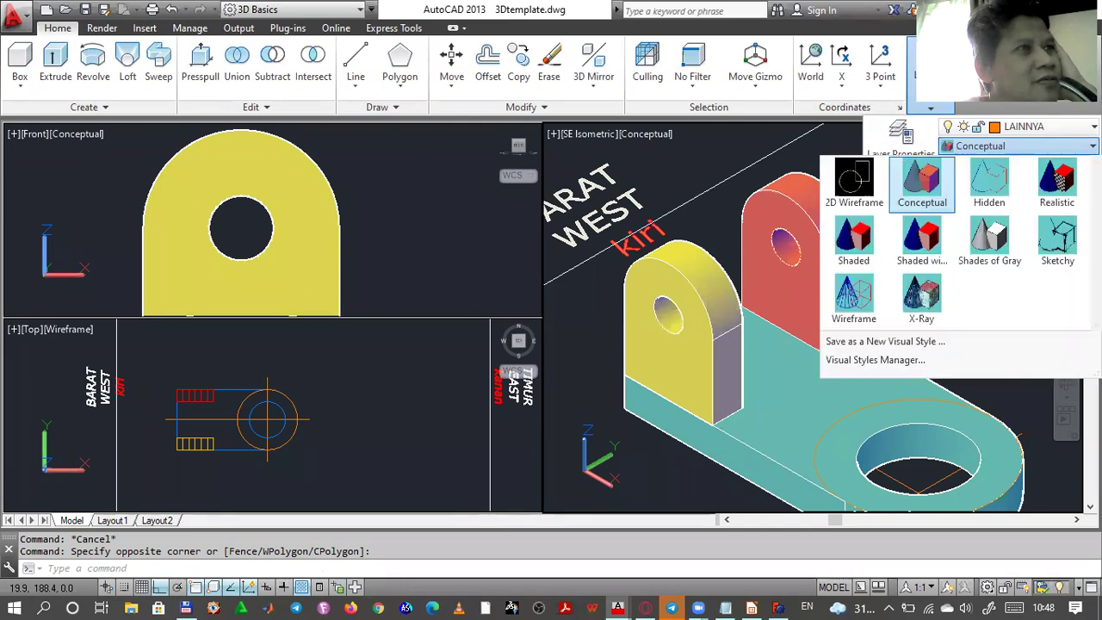
{"action": "left_click", "coordinate": [921, 301]}
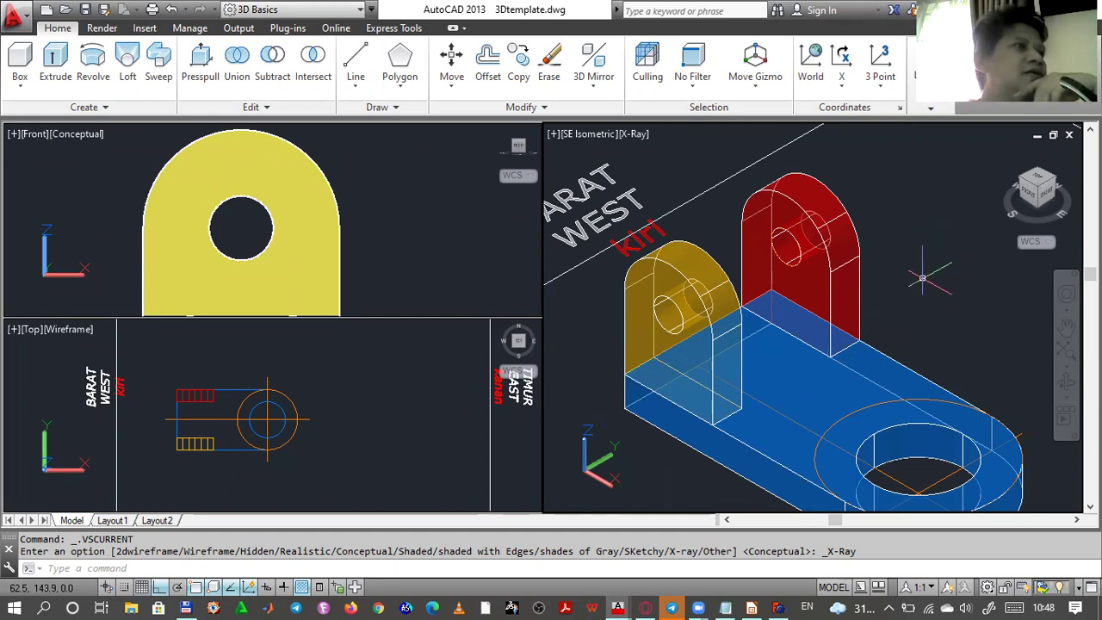
- Save the drawing under the new name 2021_CNC_3D_1 in the DWG folder as an AutoCAD 2013 drawing
{"action": "left_click", "coordinate": [104, 10]}
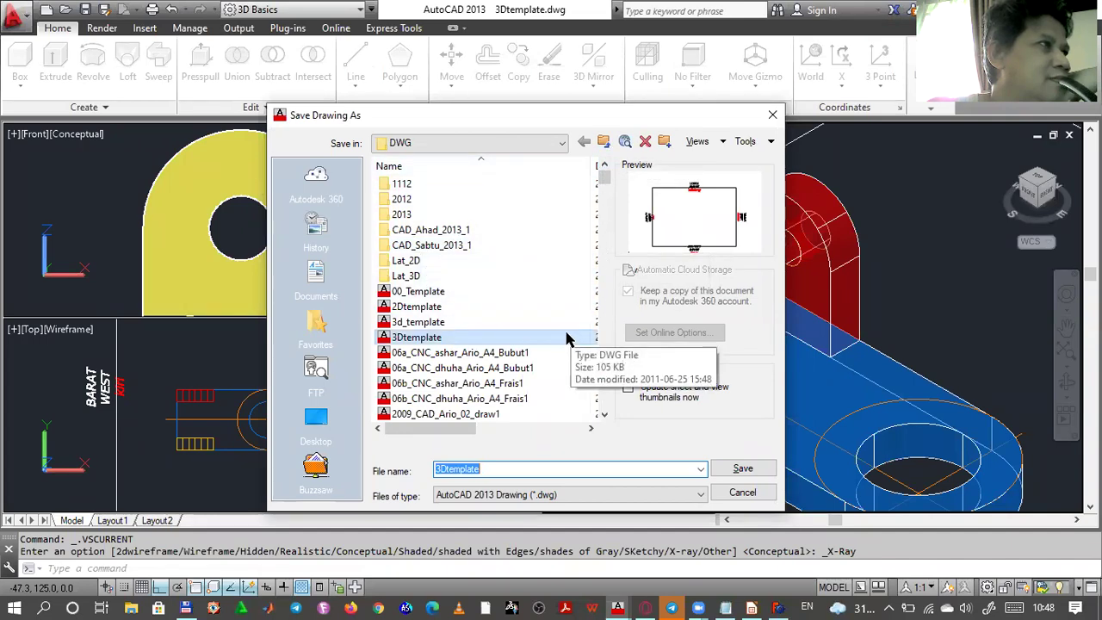
{"action": "scroll", "coordinate": [566, 338], "scroll_direction": "down", "scroll_amount": 4}
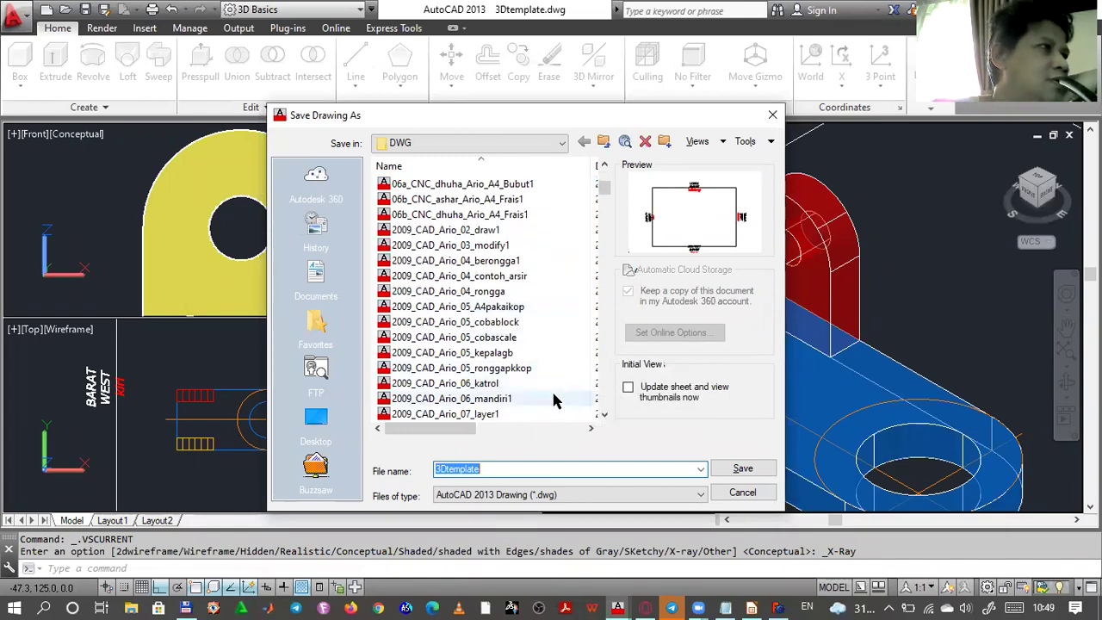
{"action": "scroll", "coordinate": [555, 400], "scroll_direction": "down", "scroll_amount": 1}
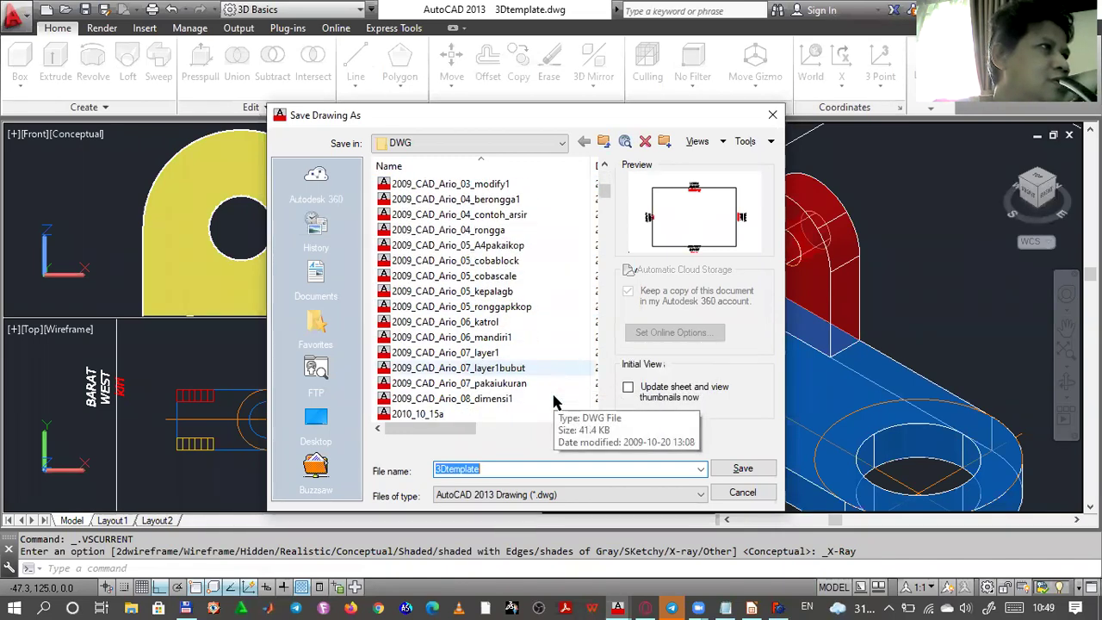
{"action": "scroll", "coordinate": [555, 401], "scroll_direction": "up", "scroll_amount": 2}
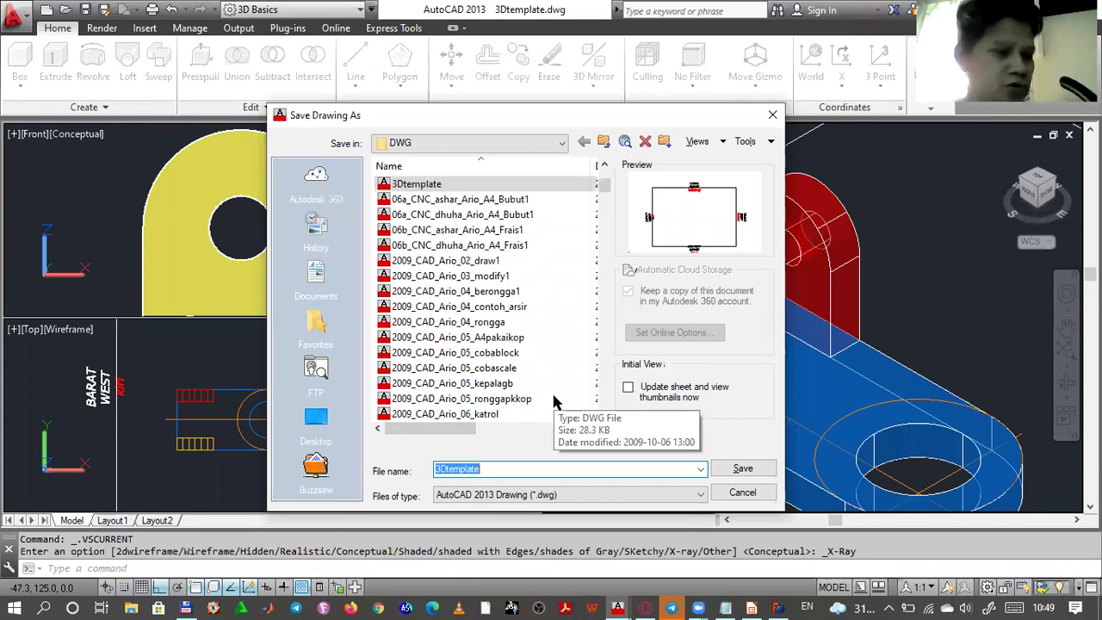
{"action": "type", "text": "2021_CNC_"}
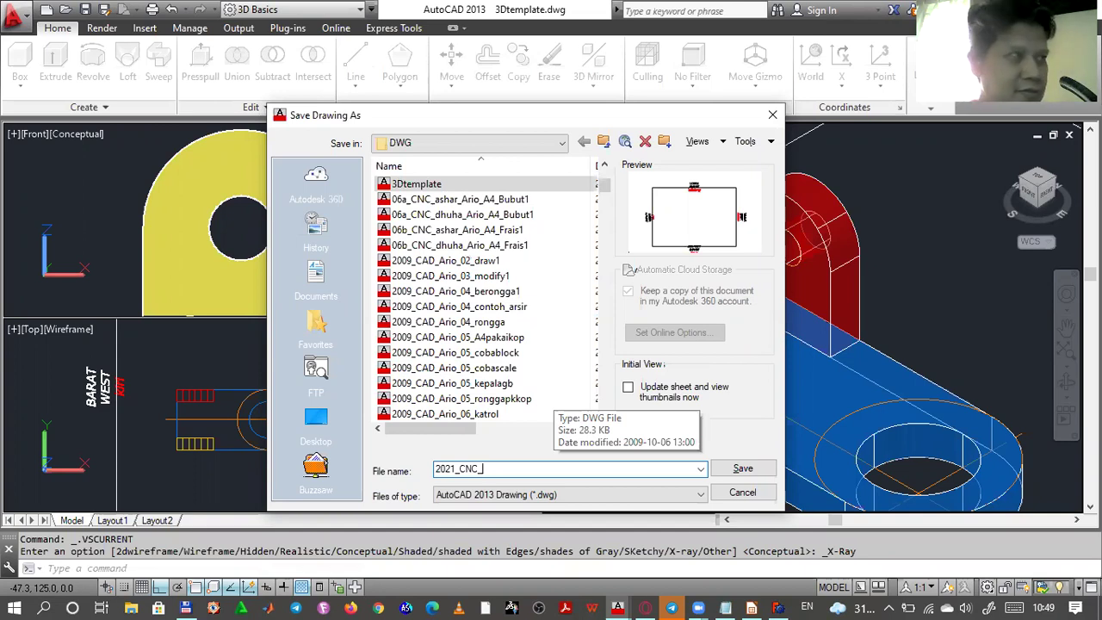
{"action": "left_click", "coordinate": [754, 606]}
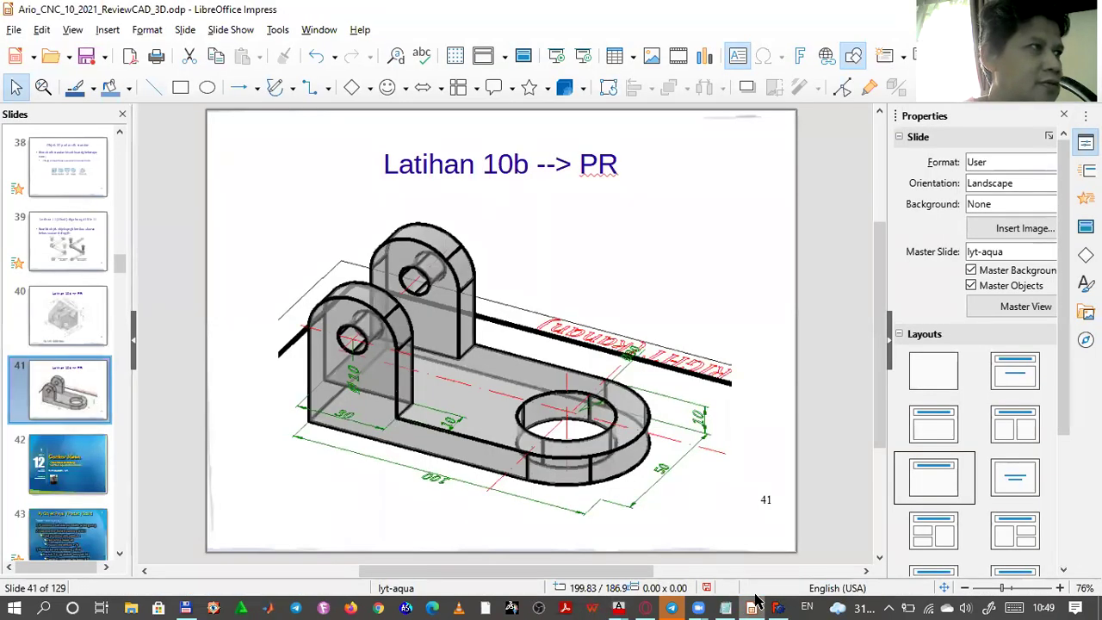
{"action": "mouse_move", "coordinate": [618, 607]}
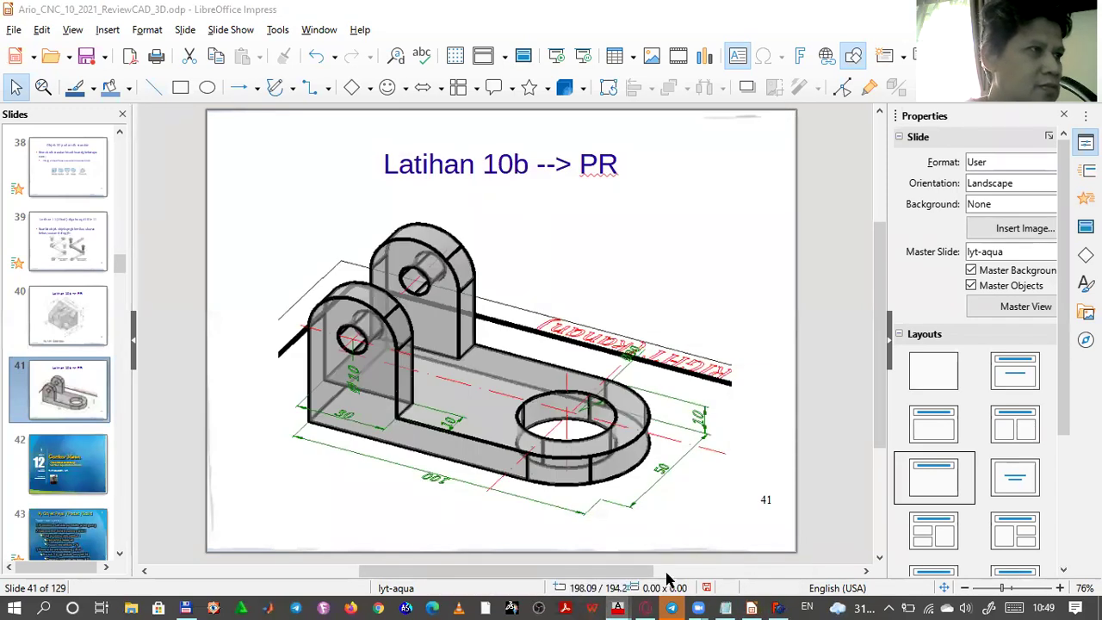
{"action": "left_click", "coordinate": [663, 557]}
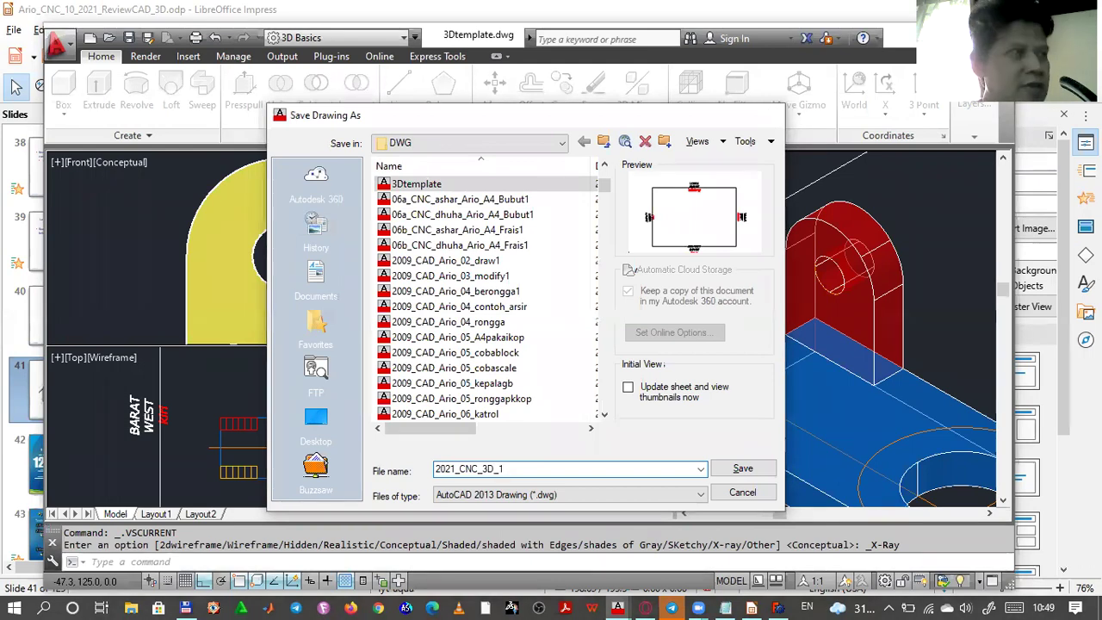
{"action": "key", "text": "Return"}
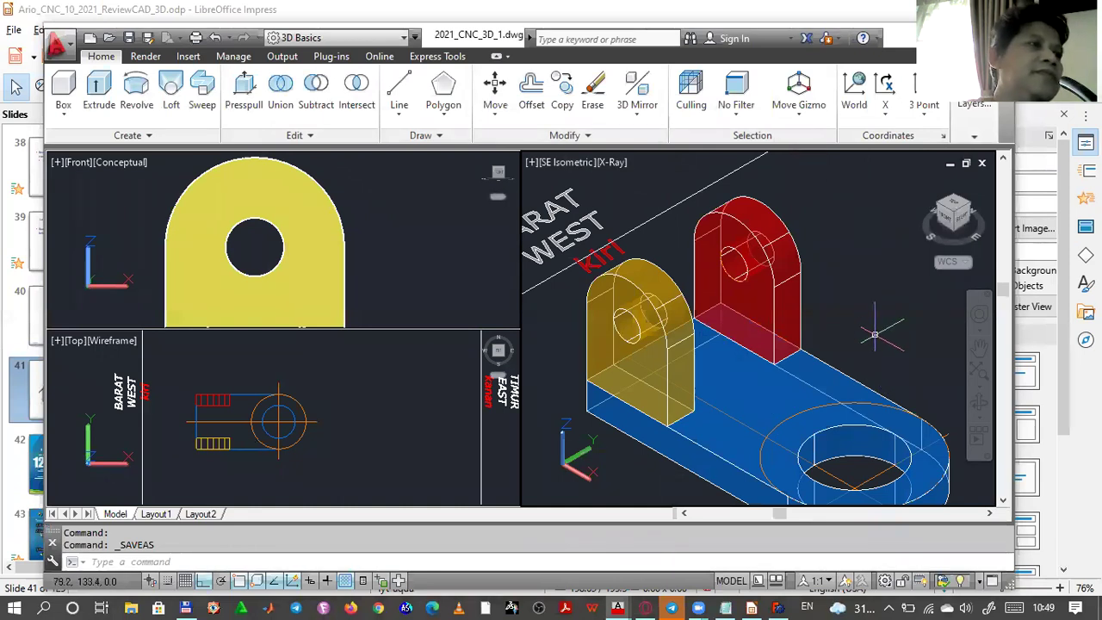
- Make BENDA the current layer with no objects selected
{"action": "middle_click_drag", "start_coordinate": [873, 337], "coordinate": [865, 302]}
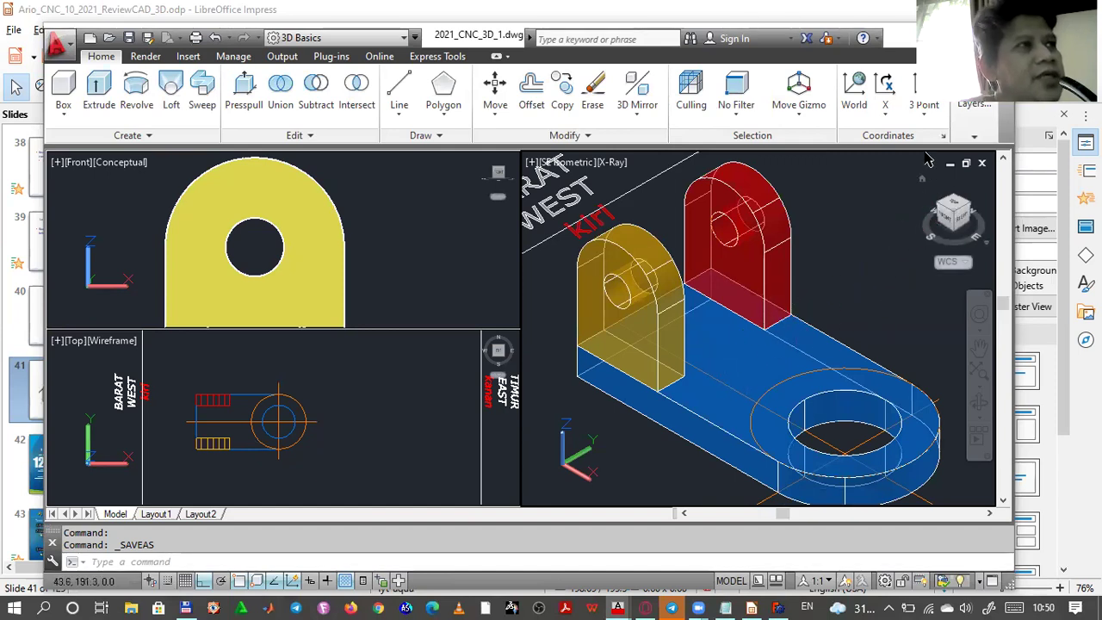
{"action": "left_click", "coordinate": [845, 203]}
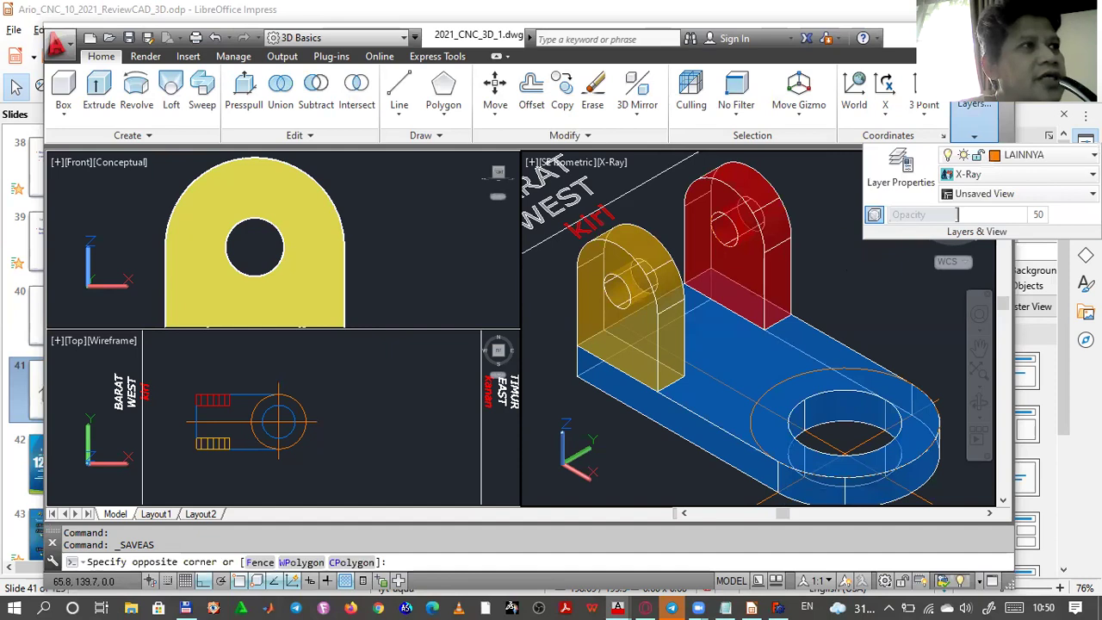
{"action": "left_click", "coordinate": [902, 269]}
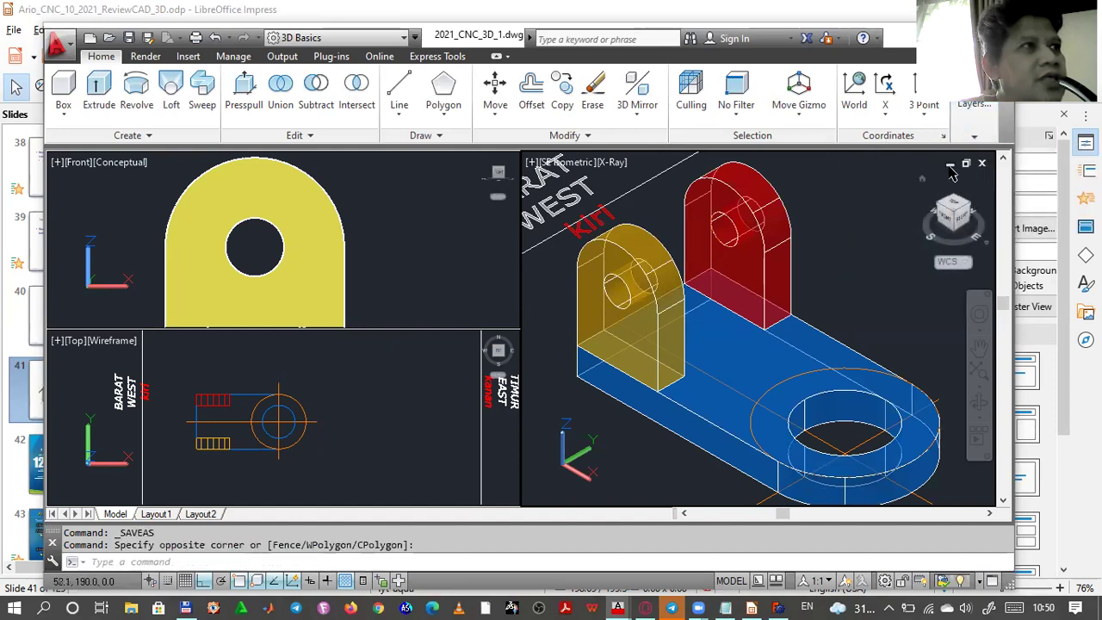
{"action": "mouse_move", "coordinate": [973, 142]}
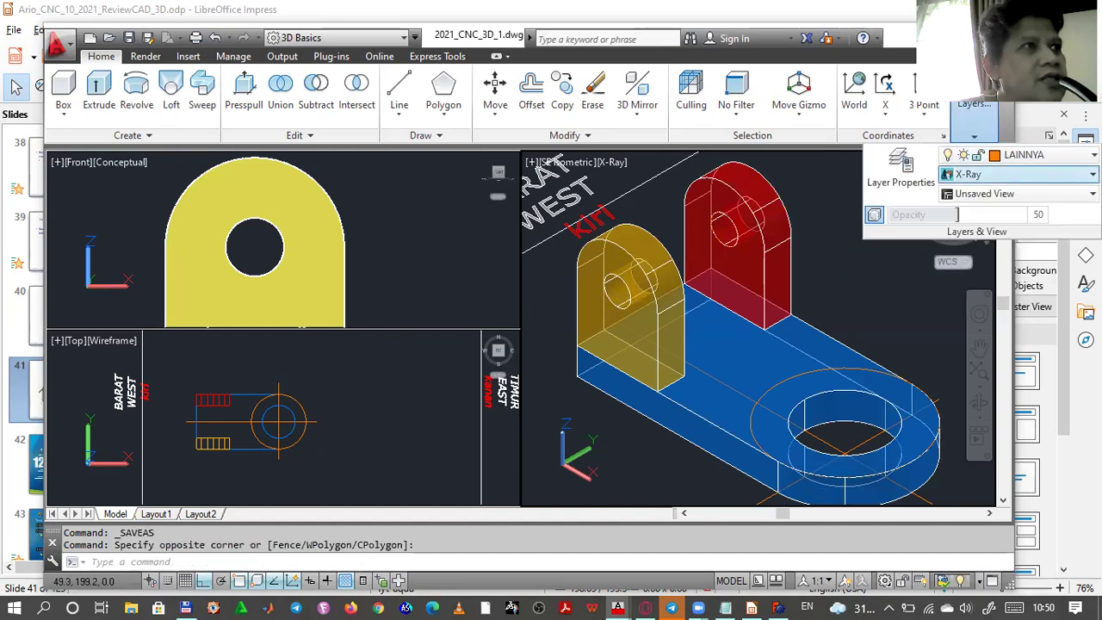
{"action": "left_click", "coordinate": [1033, 155]}
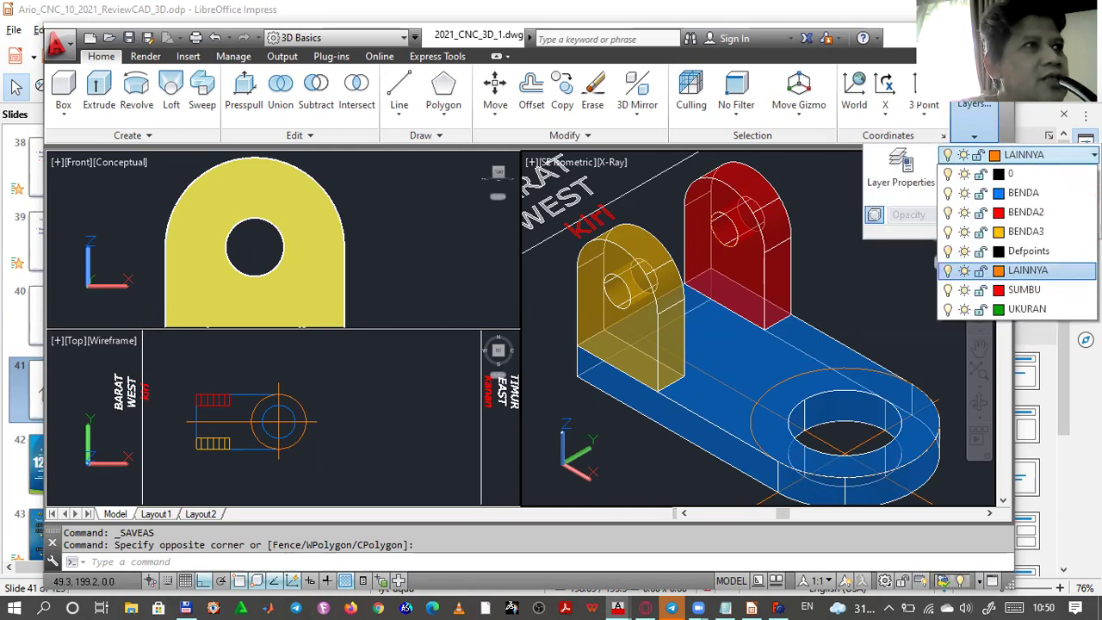
{"action": "left_click", "coordinate": [1023, 193]}
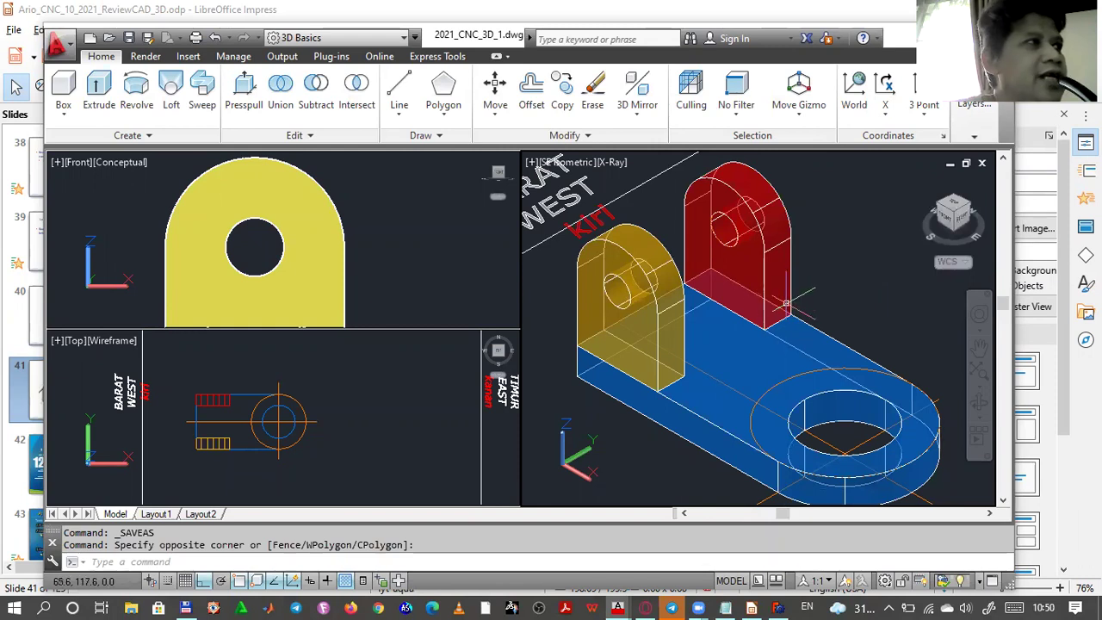
- Union the front lug, the rear lug and the base plate into one solid, selecting the front lug first
{"action": "left_click", "coordinate": [281, 88]}
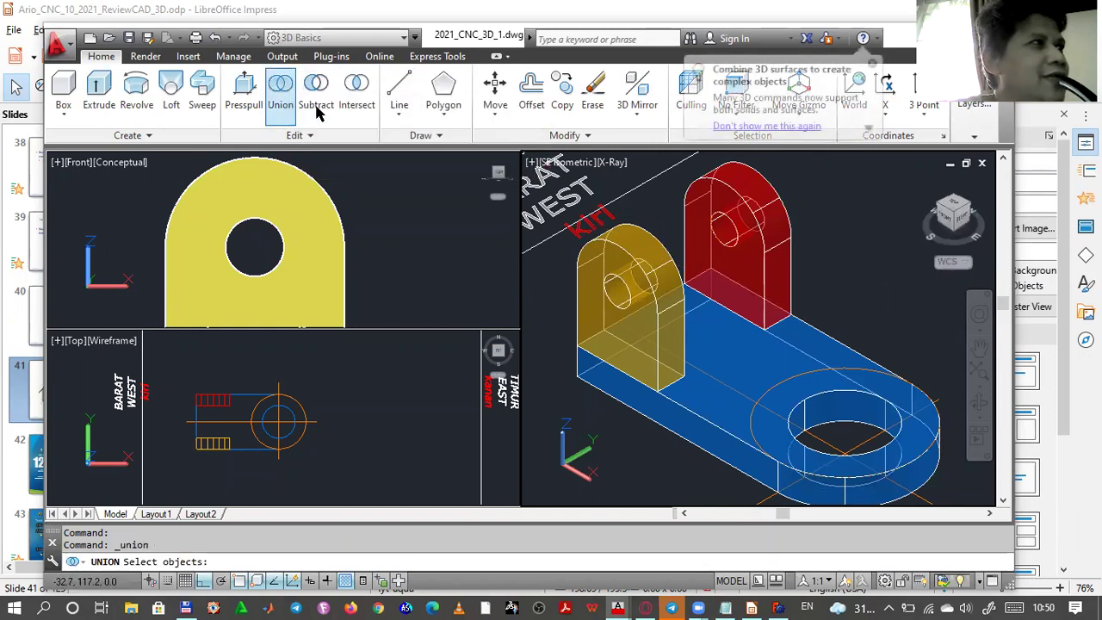
{"action": "left_click", "coordinate": [654, 306]}
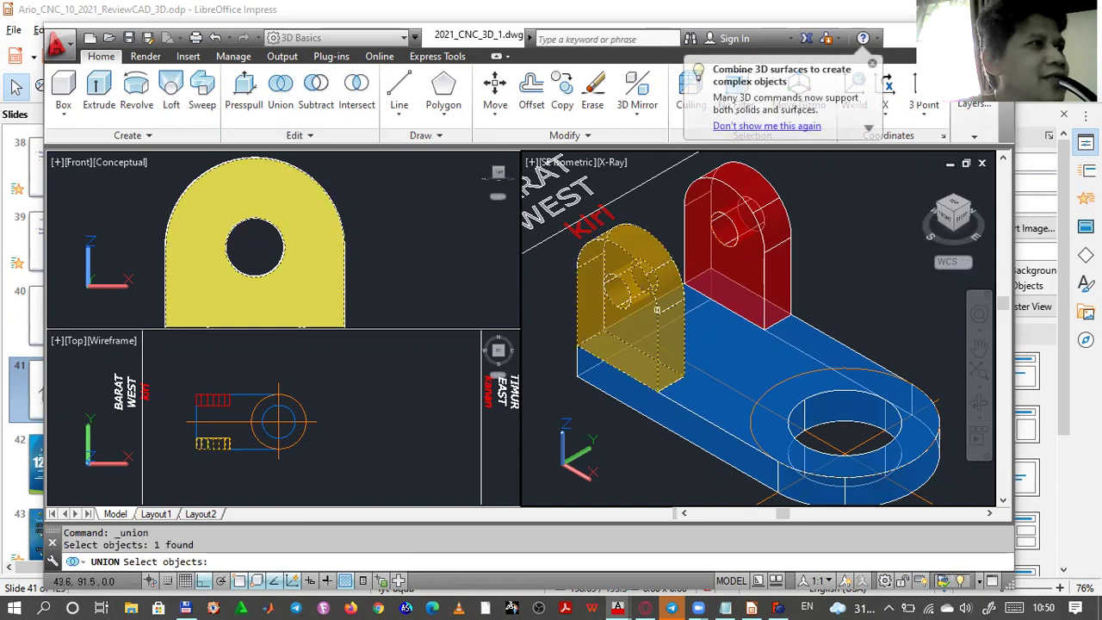
{"action": "left_click", "coordinate": [761, 276]}
{"action": "left_click", "coordinate": [740, 370]}
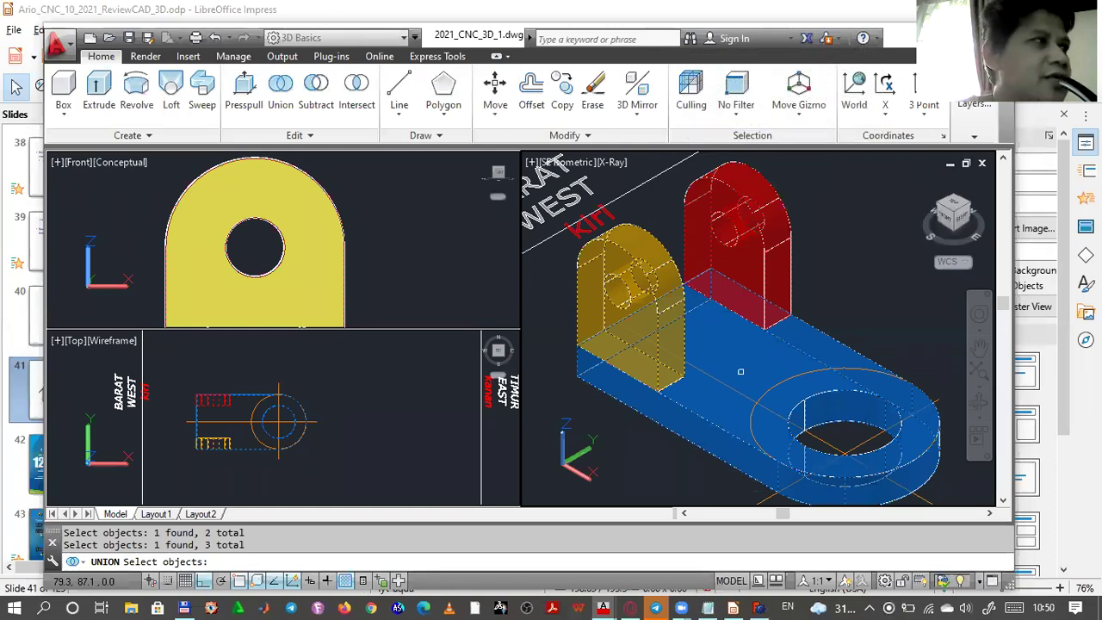
{"action": "key", "text": "Return"}
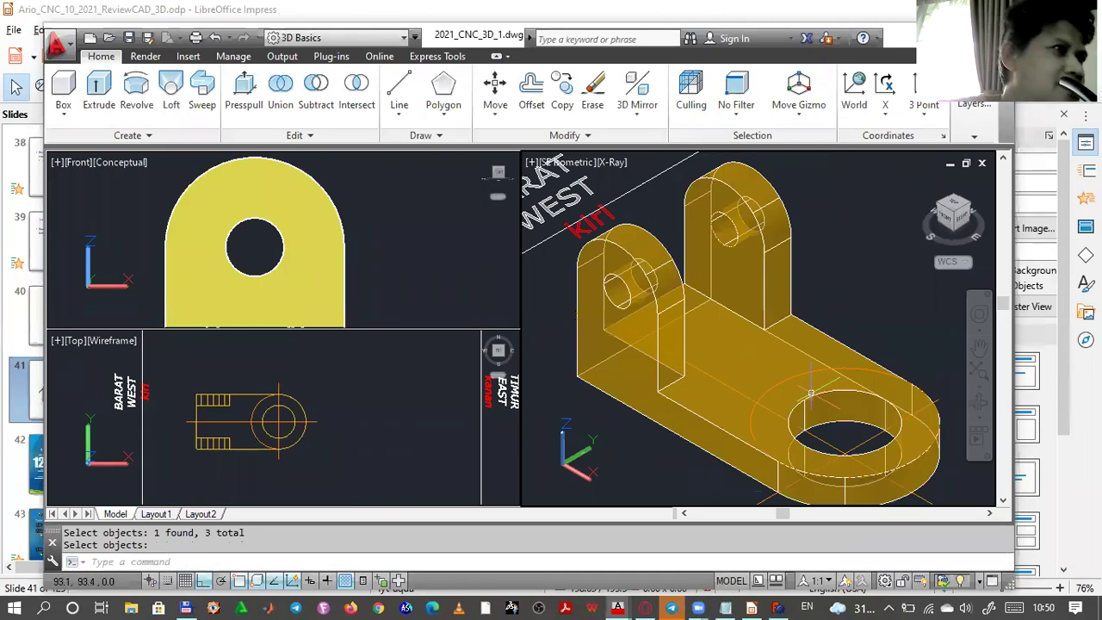
- Assign the merged bracket solid to the BENDA layer and clear the selection
{"action": "left_click", "coordinate": [834, 353]}
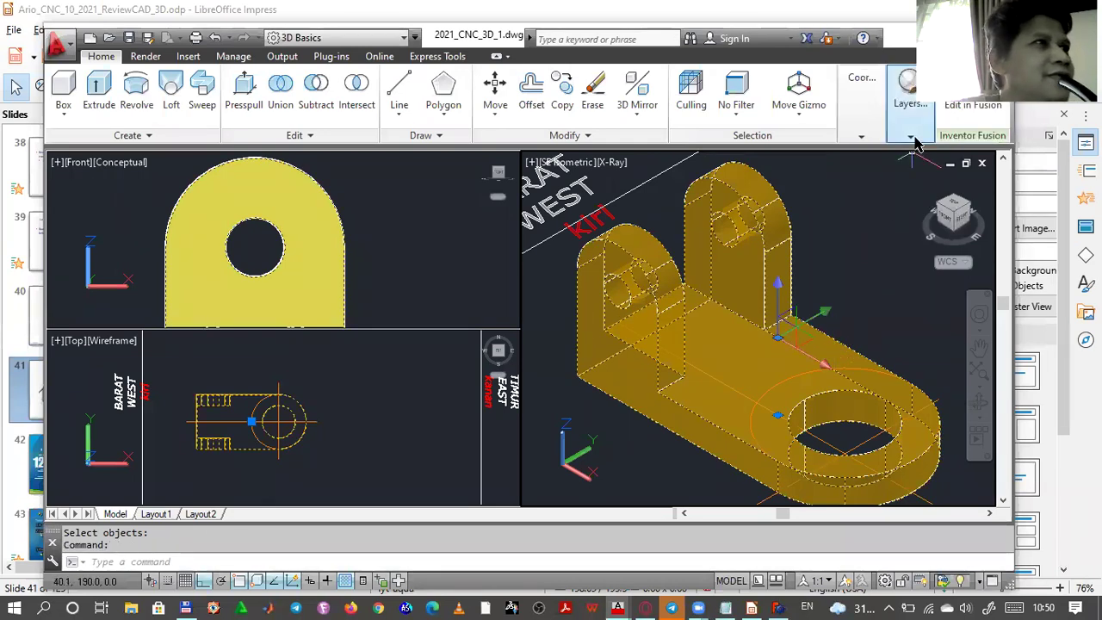
{"action": "left_click", "coordinate": [912, 140]}
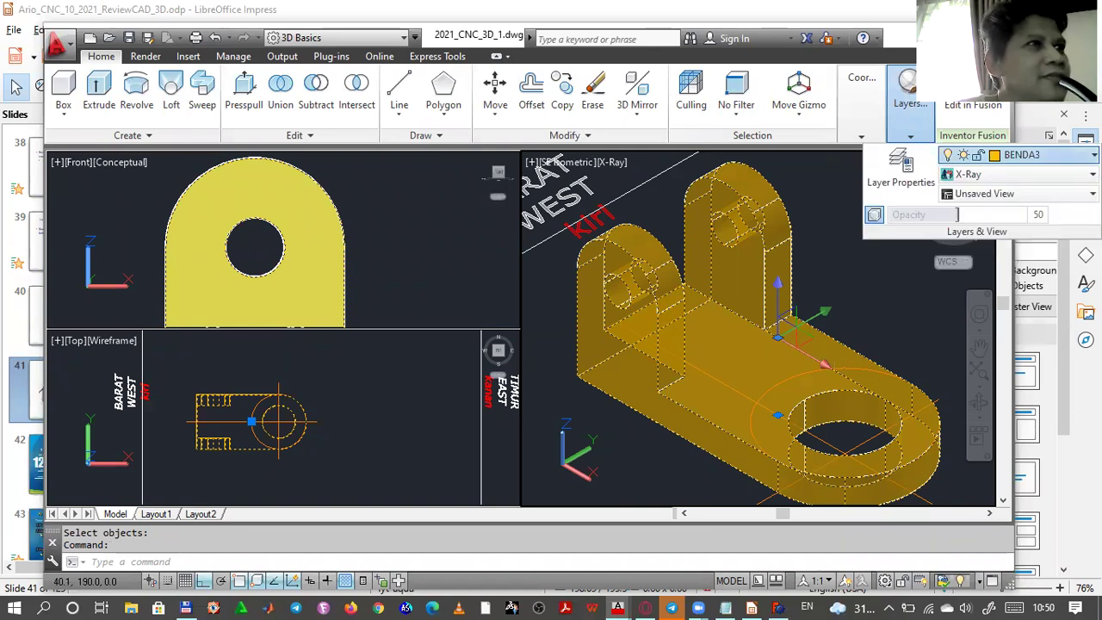
{"action": "left_click", "coordinate": [1059, 155]}
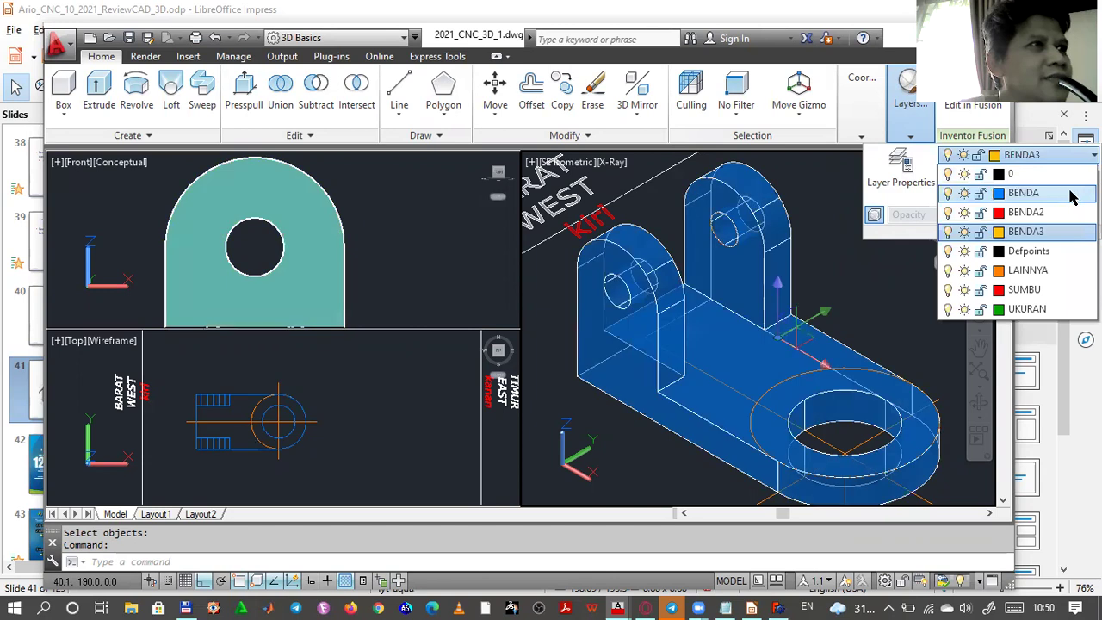
{"action": "left_click", "coordinate": [1070, 192]}
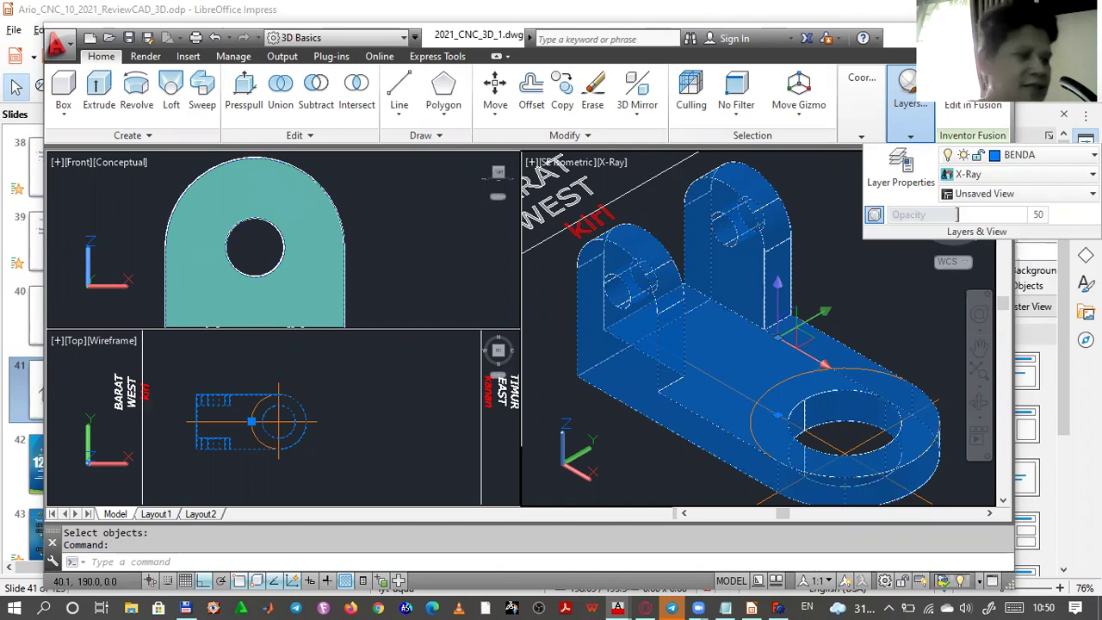
{"action": "key", "text": "Escape"}
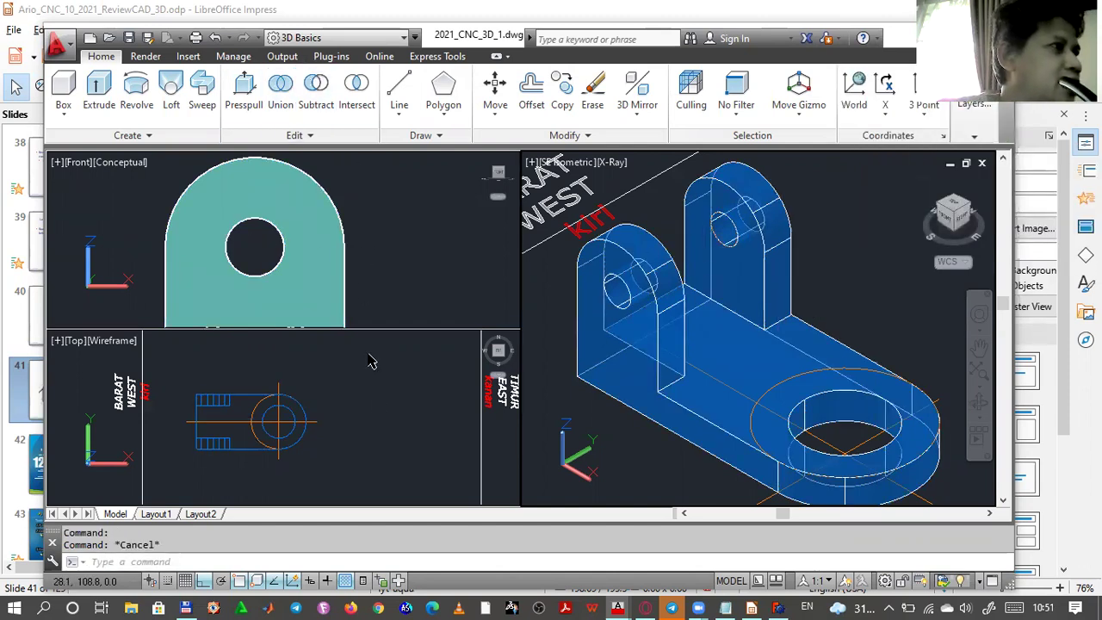
- Undo the bracket's layer change and the union of its three solids
{"action": "type", "text": "u"}
{"action": "key", "text": "Return"}
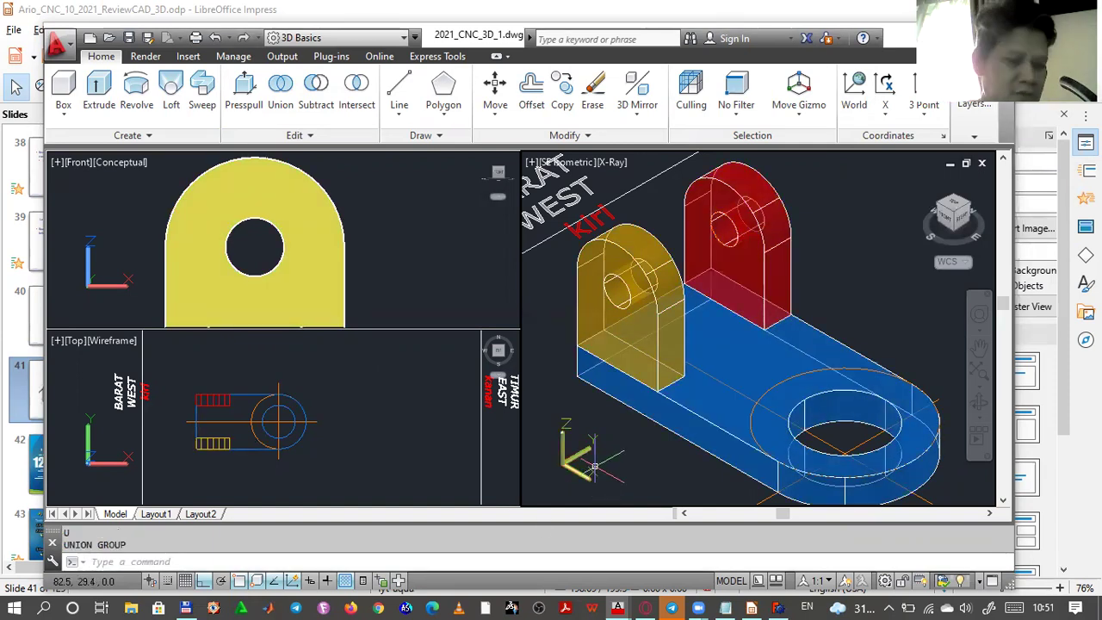
- Create a new layer named BENDAGABUNGAN based on the BENDA3 layer's properties
{"action": "type", "text": "LAYER"}
{"action": "key", "text": "Return"}
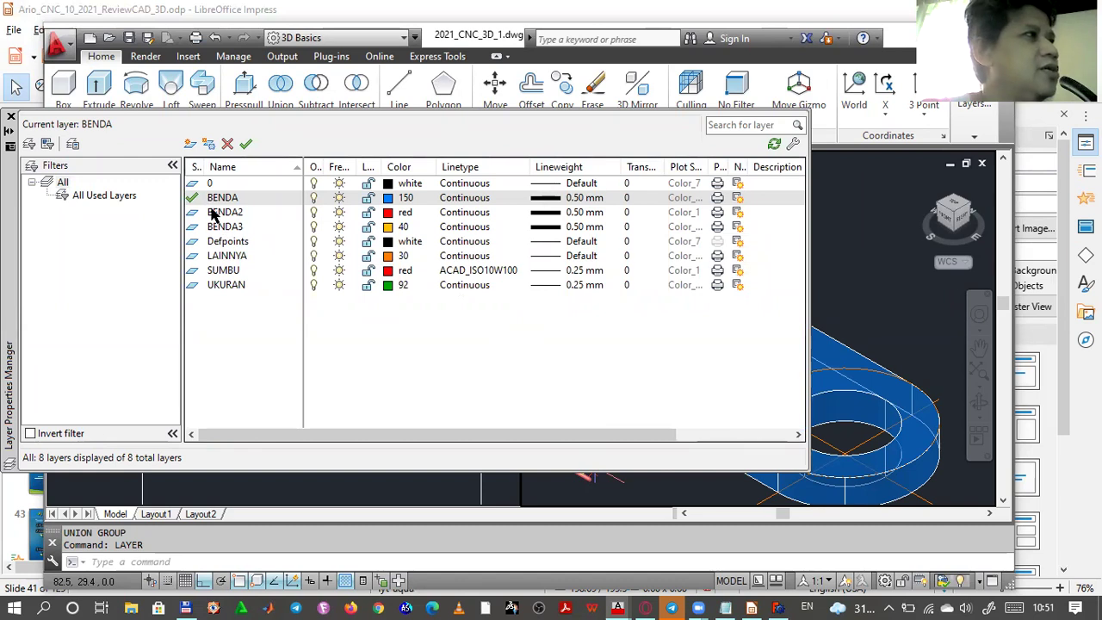
{"action": "left_click", "coordinate": [217, 227]}
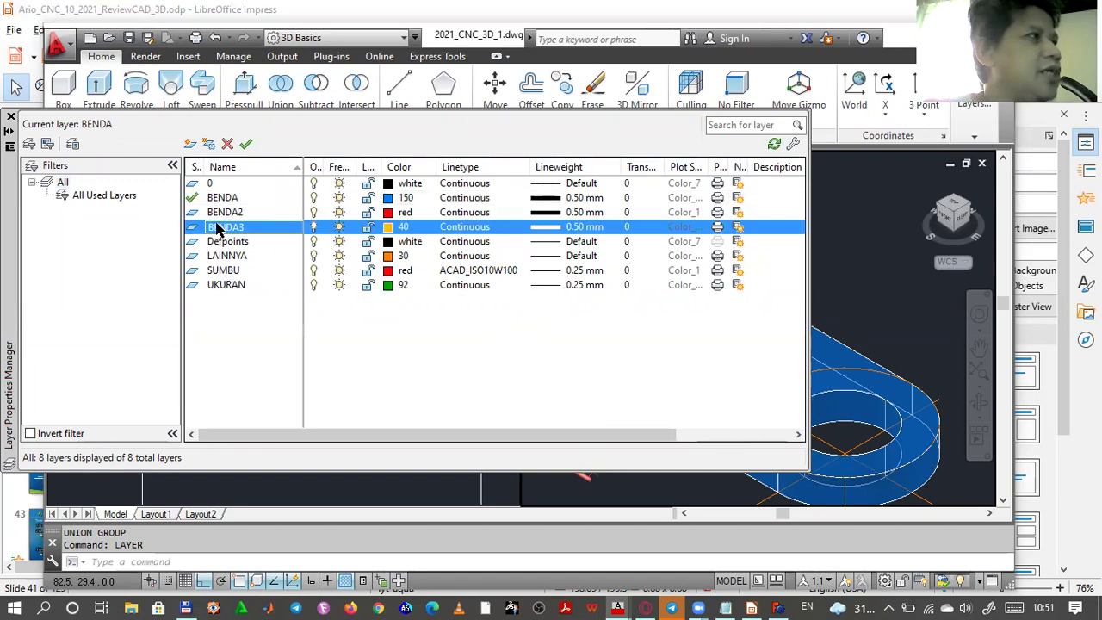
{"action": "left_click", "coordinate": [189, 144]}
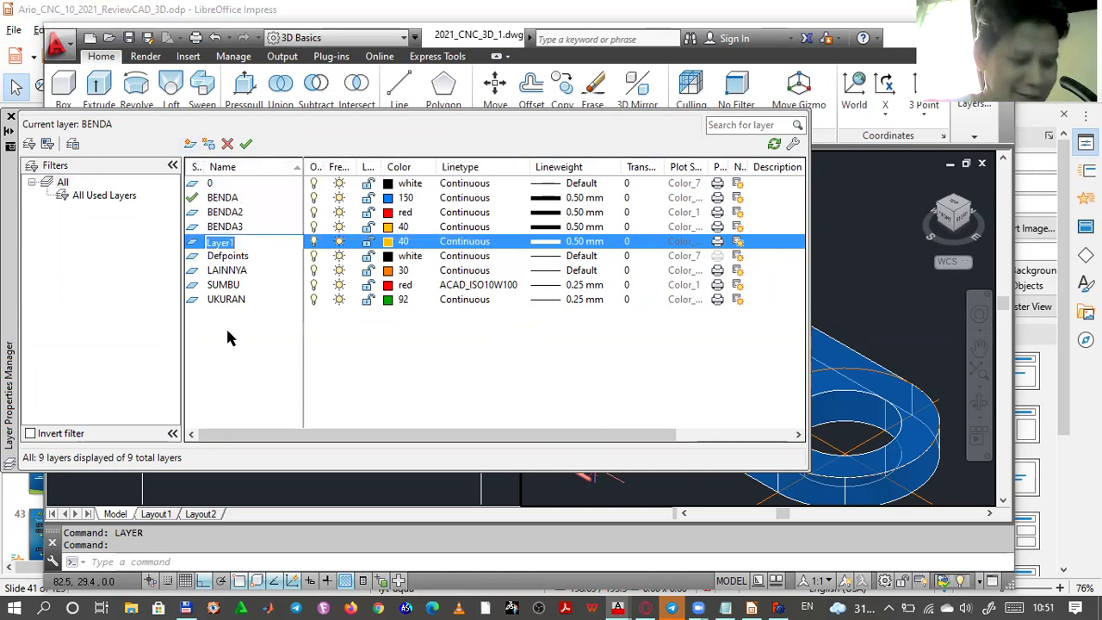
{"action": "type", "text": "b"}
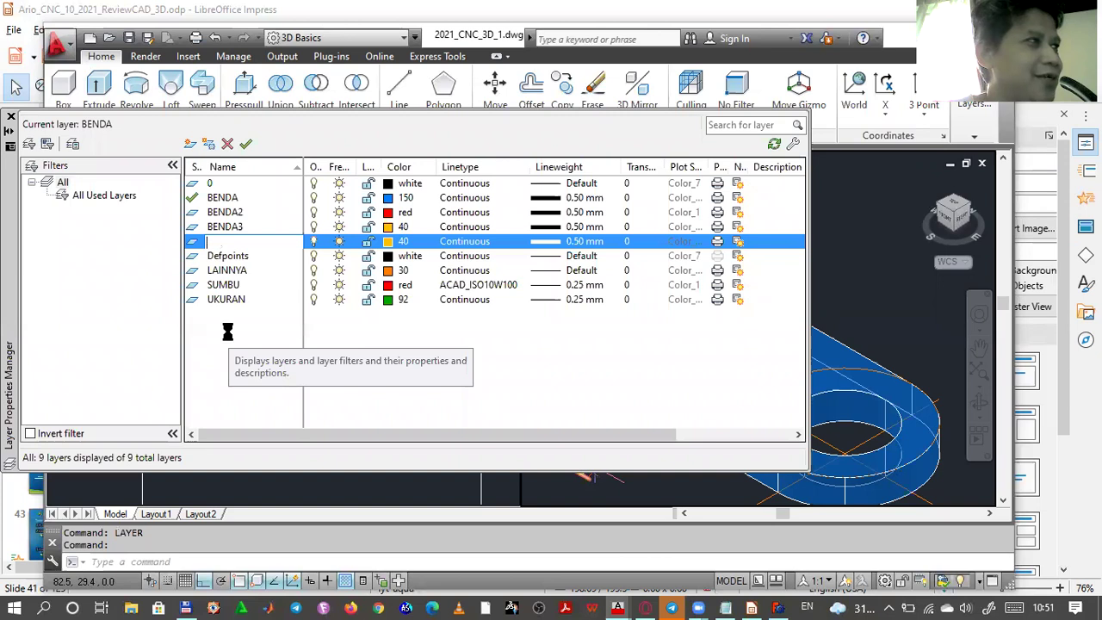
{"action": "key", "text": "Return"}
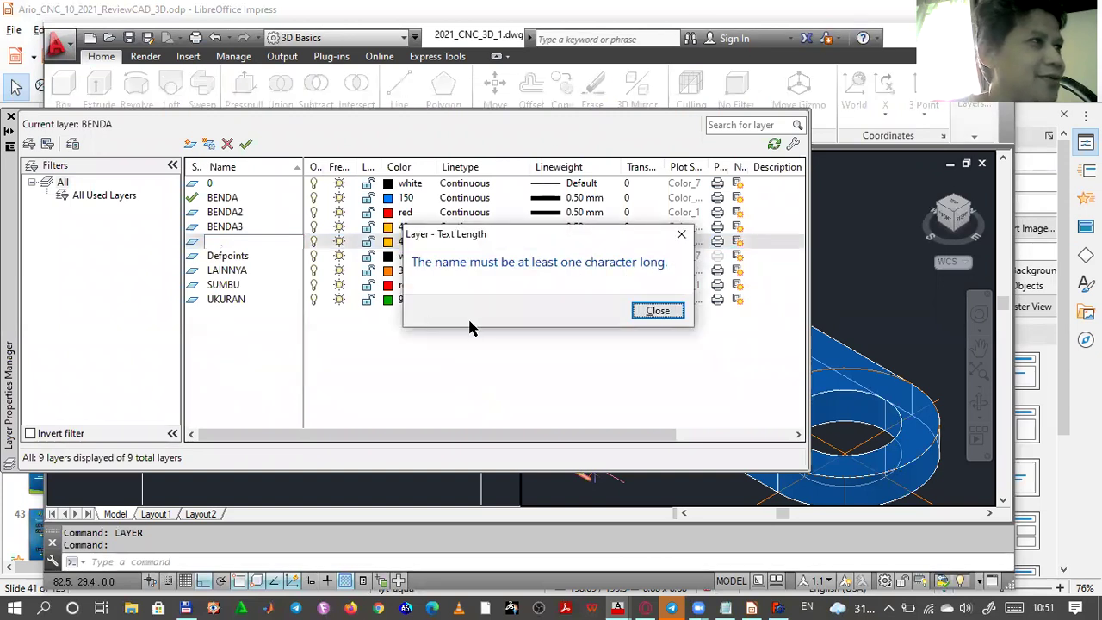
{"action": "left_click", "coordinate": [659, 312]}
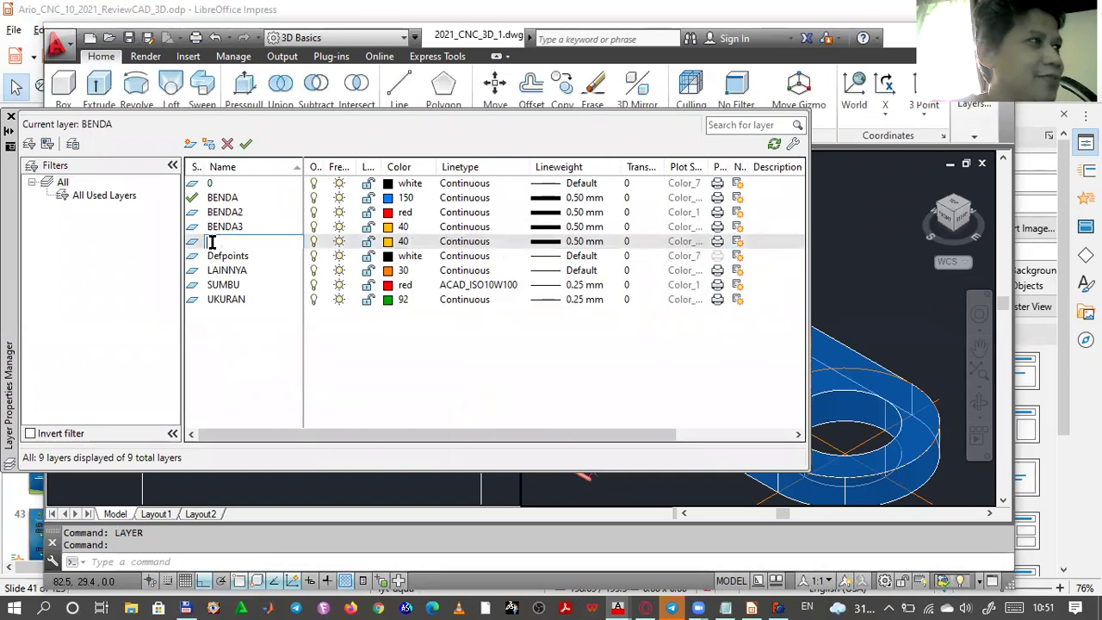
{"action": "type", "text": "BENDA"}
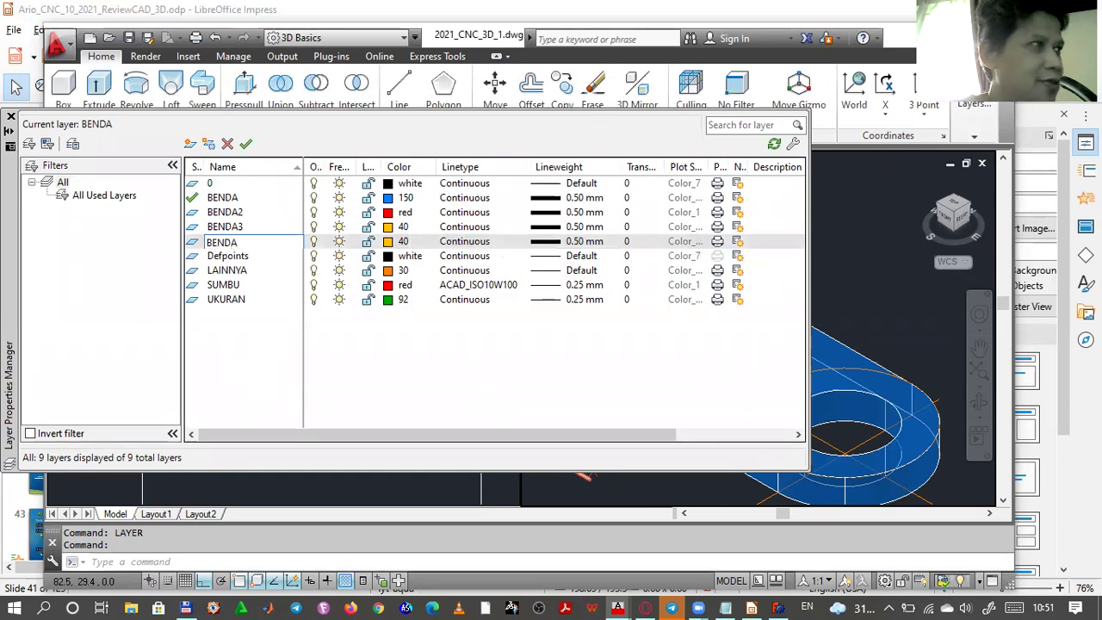
{"action": "type", "text": "GAB"}
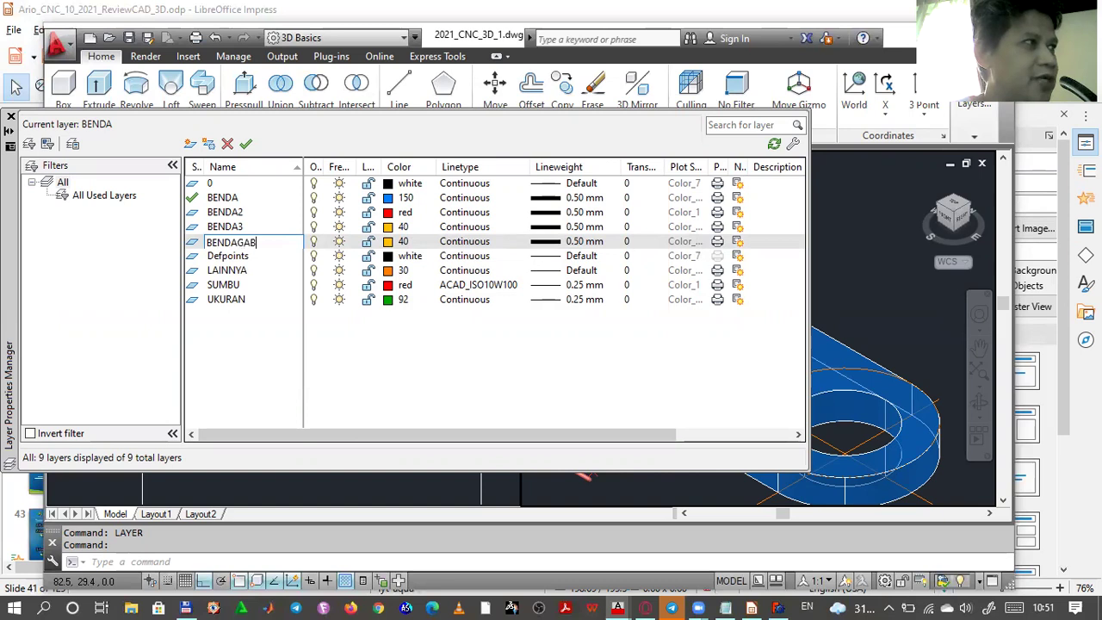
{"action": "type", "text": "UN"}
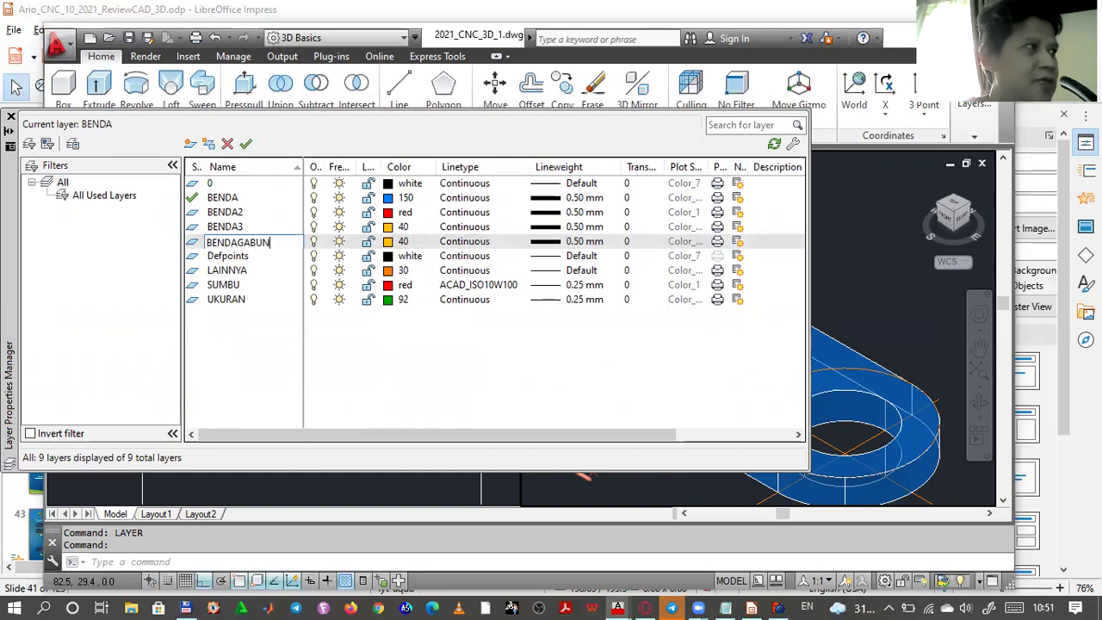
{"action": "type", "text": "GAN"}
{"action": "key", "text": "Return"}
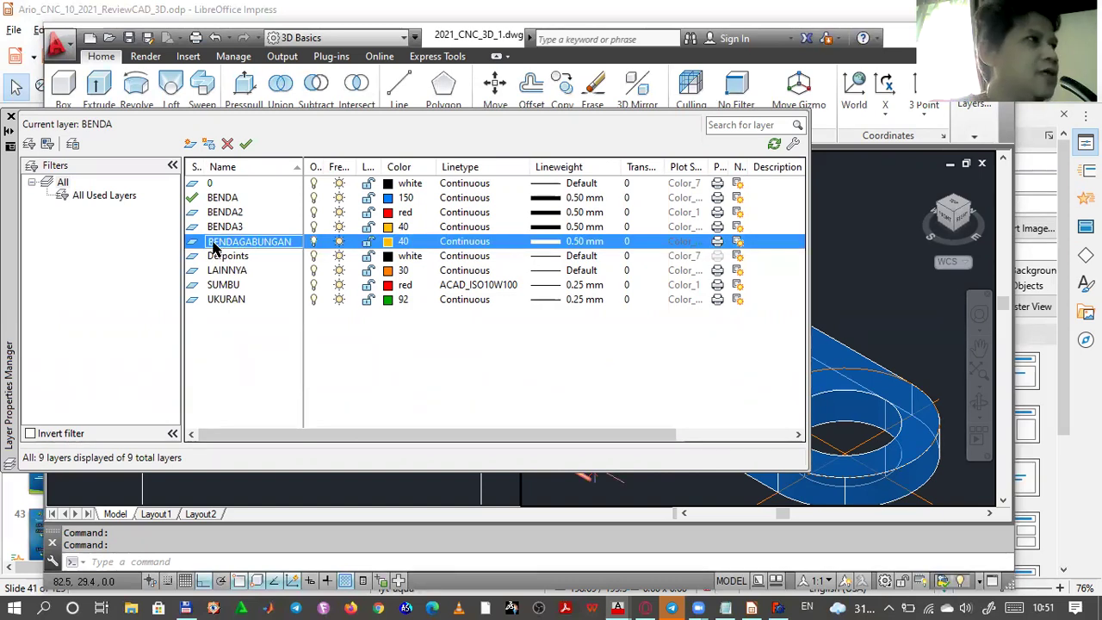
- Set the BENDAGABUNGAN layer's colour to yellow and close the layer manager
{"action": "left_click", "coordinate": [387, 242]}
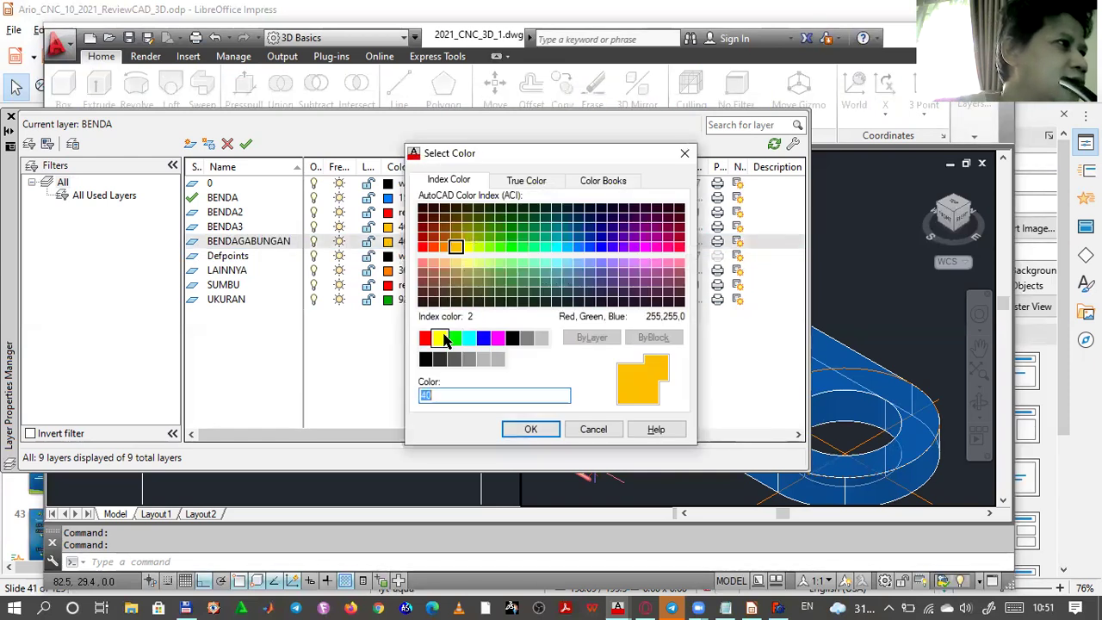
{"action": "left_click", "coordinate": [441, 337]}
{"action": "left_click", "coordinate": [521, 430]}
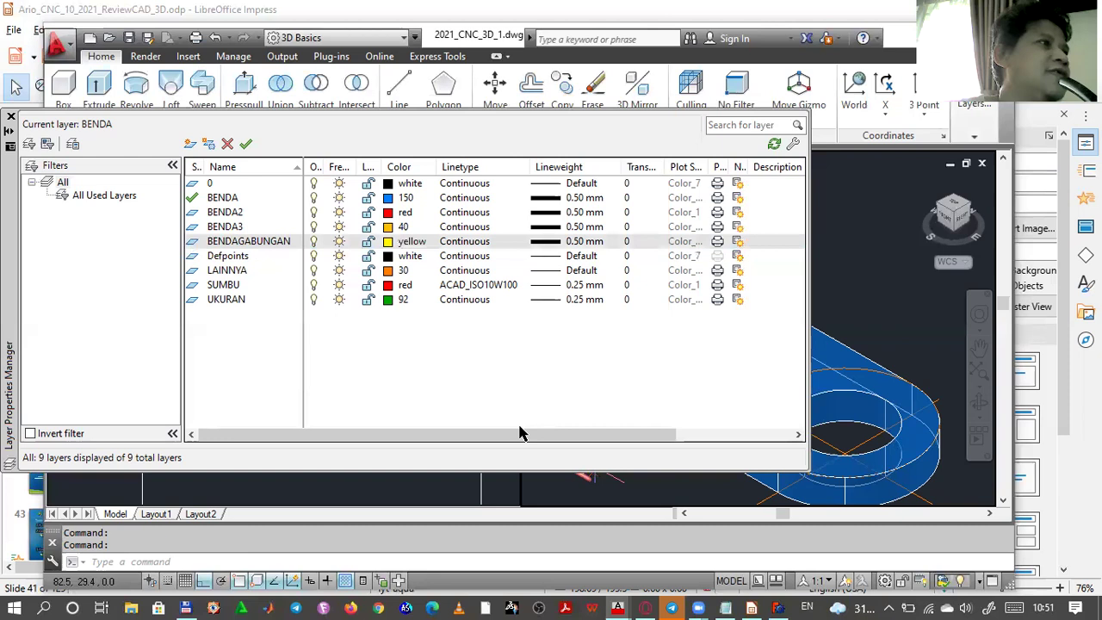
{"action": "left_click", "coordinate": [904, 327]}
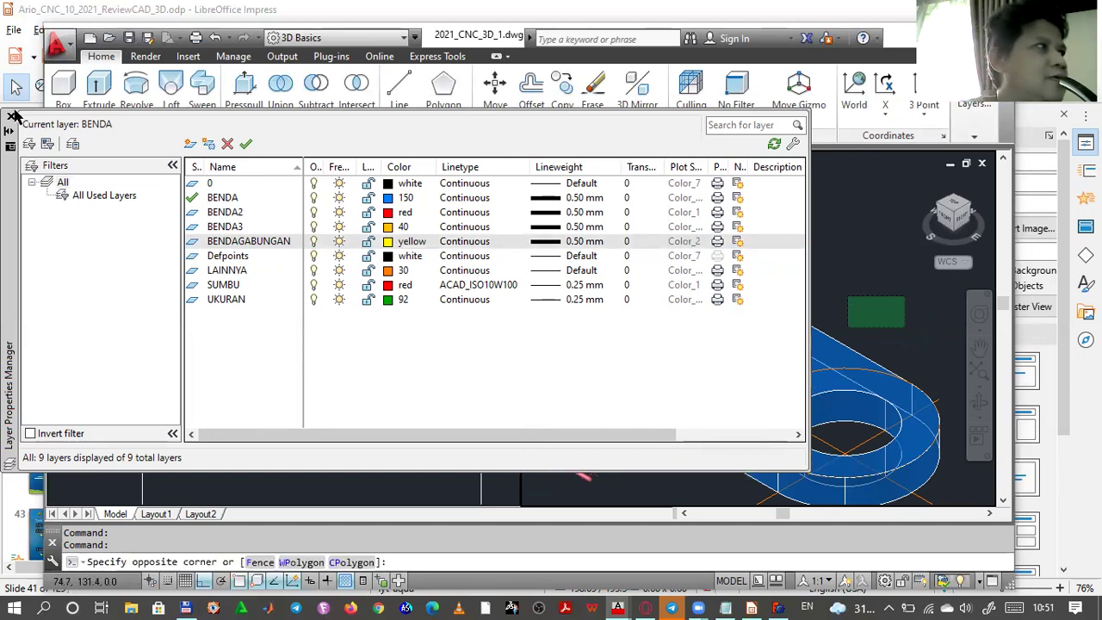
{"action": "left_click", "coordinate": [10, 117]}
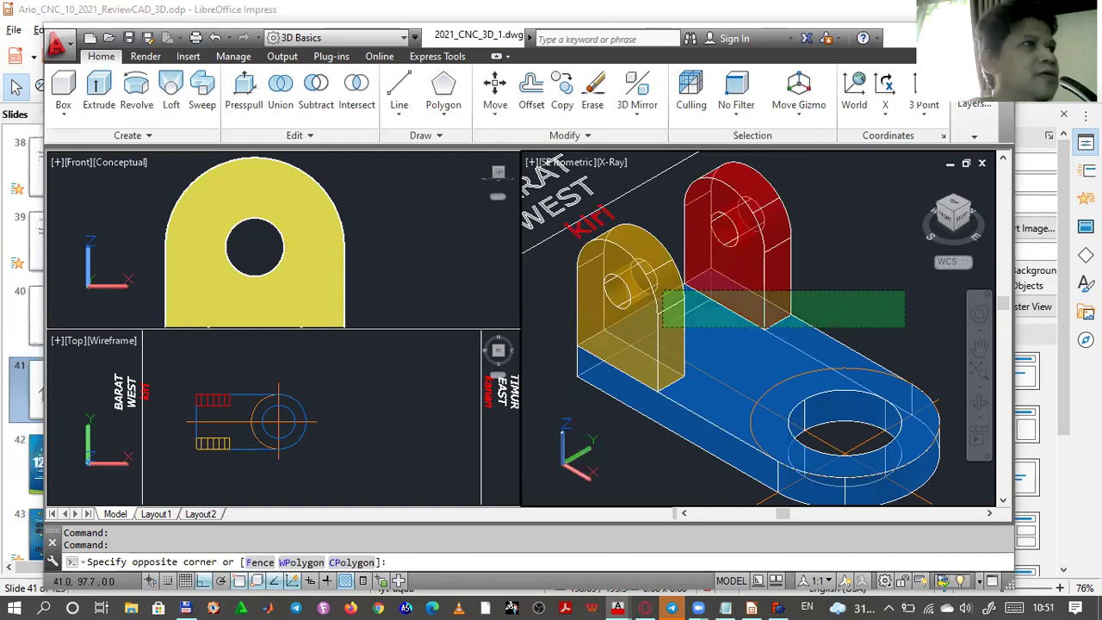
{"action": "key", "text": "Escape"}
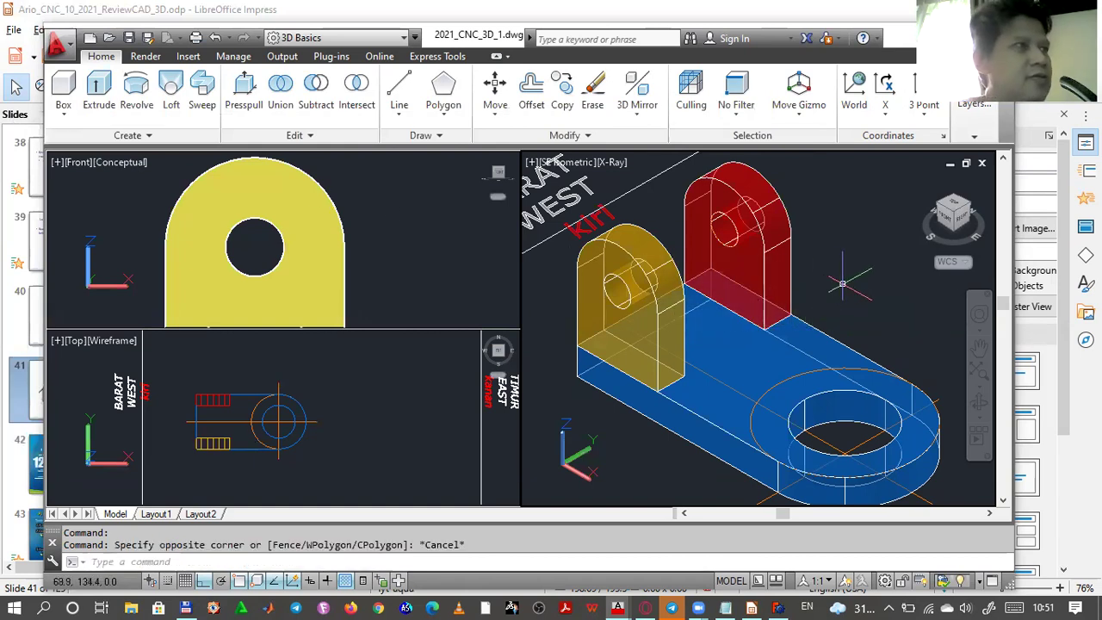
- Make BENDAGABUNGAN the current layer with no objects selected
{"action": "left_click", "coordinate": [975, 138]}
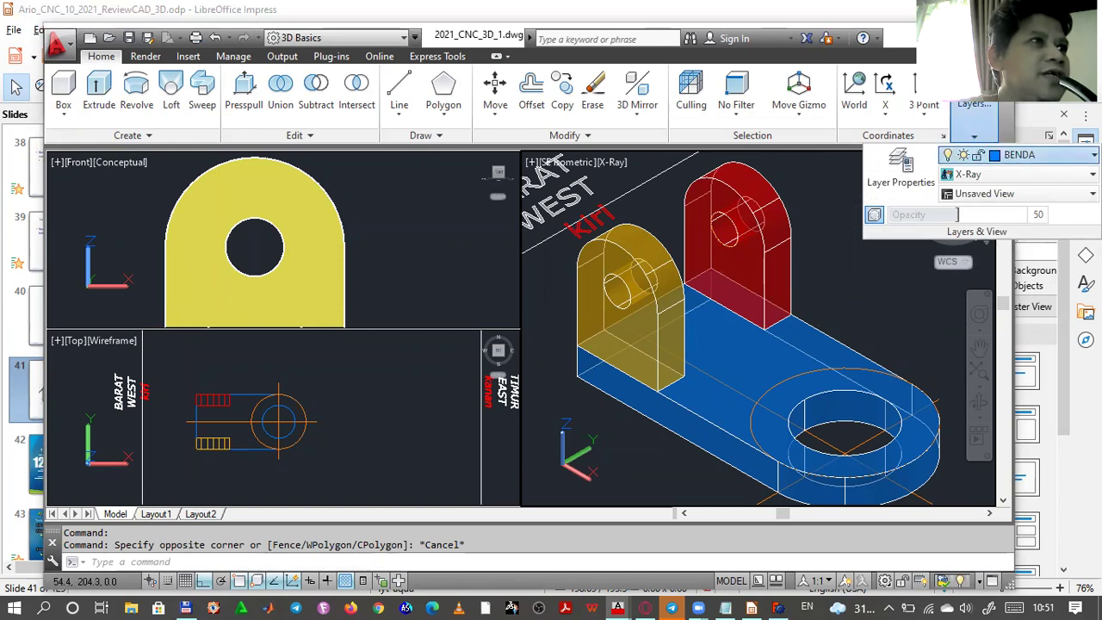
{"action": "left_click", "coordinate": [1066, 156]}
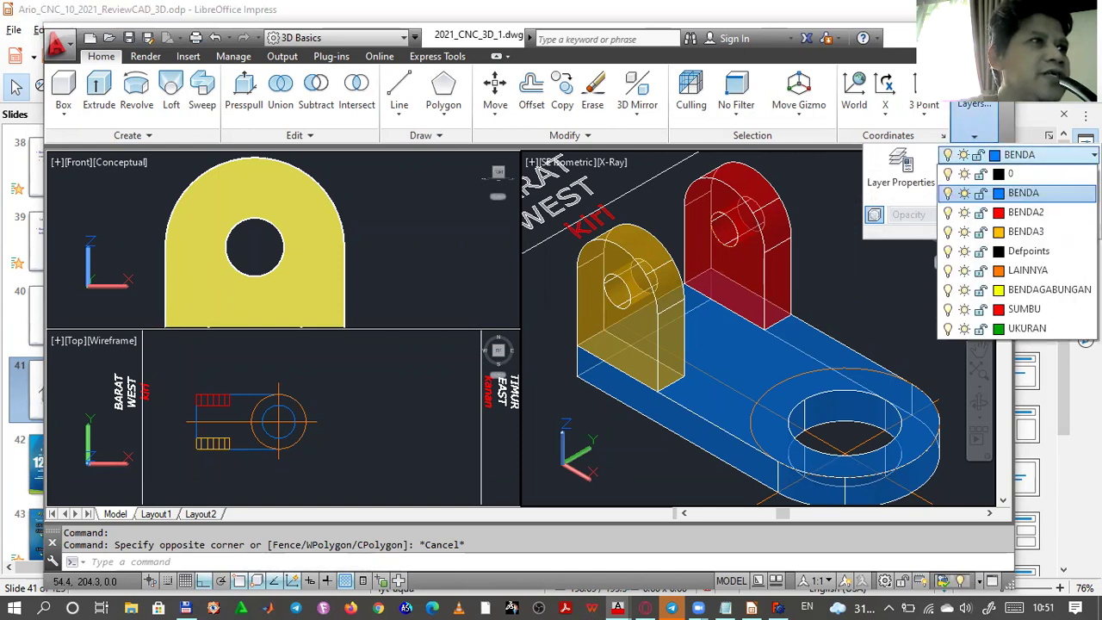
{"action": "left_click", "coordinate": [1049, 290]}
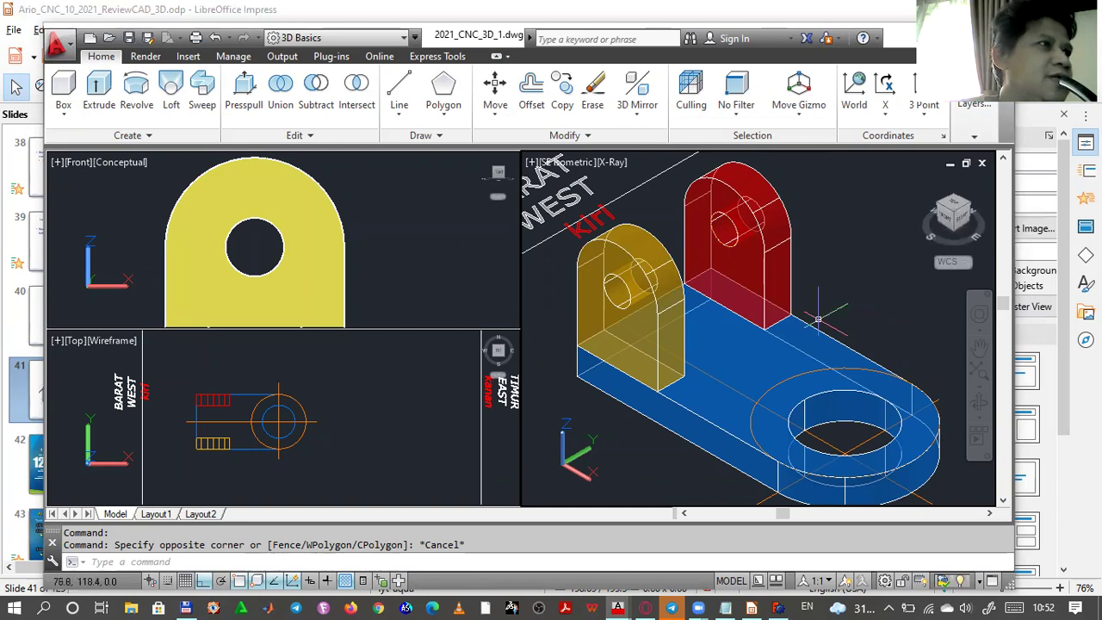
- Union the base plate, the rear lug and the front lug into one solid, selecting the base plate first
{"action": "left_click", "coordinate": [802, 340]}
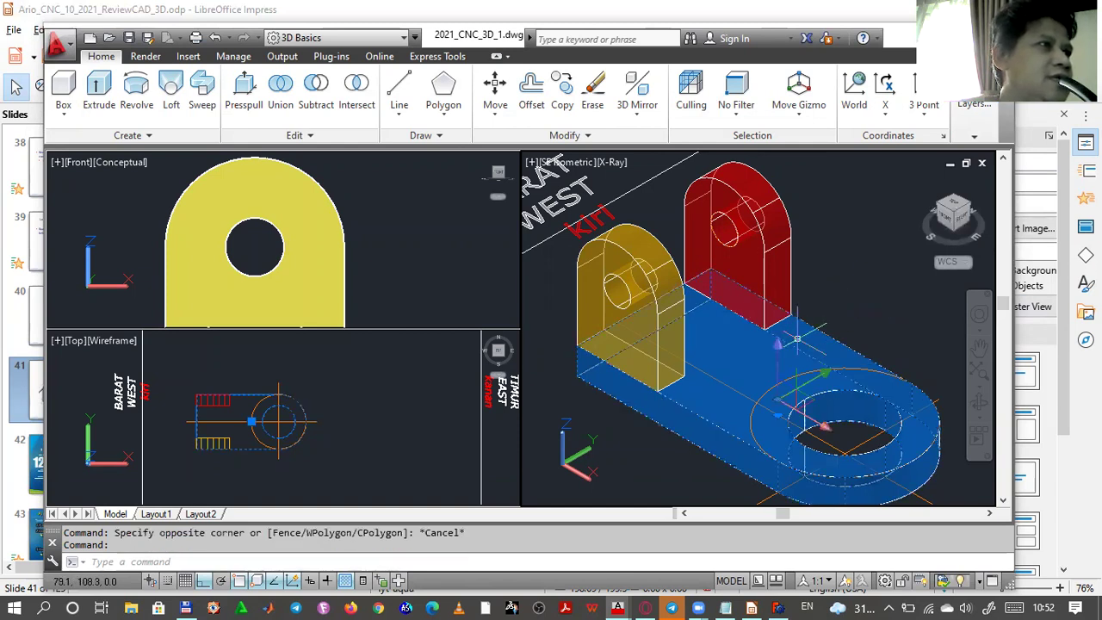
{"action": "left_click", "coordinate": [779, 276]}
{"action": "left_click", "coordinate": [659, 311]}
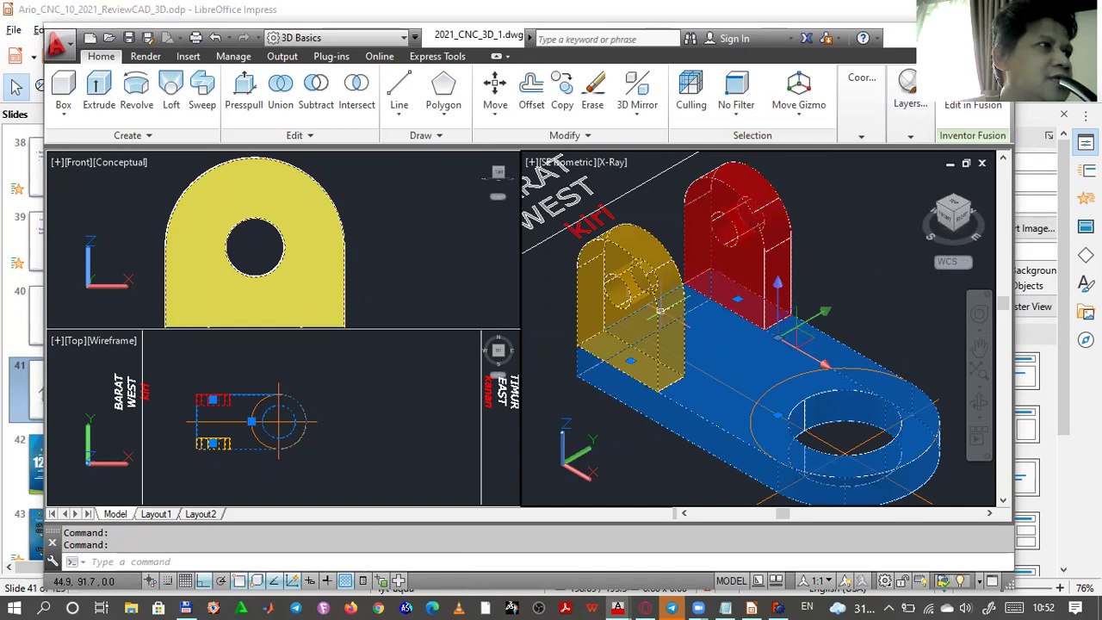
{"action": "left_click", "coordinate": [281, 93]}
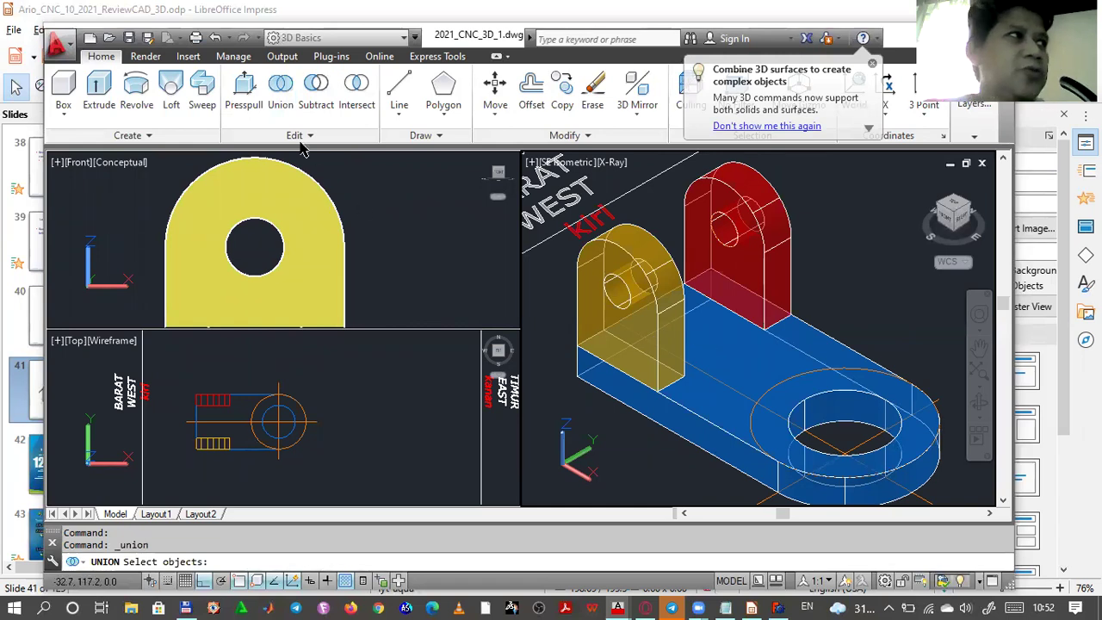
{"action": "left_click", "coordinate": [690, 296]}
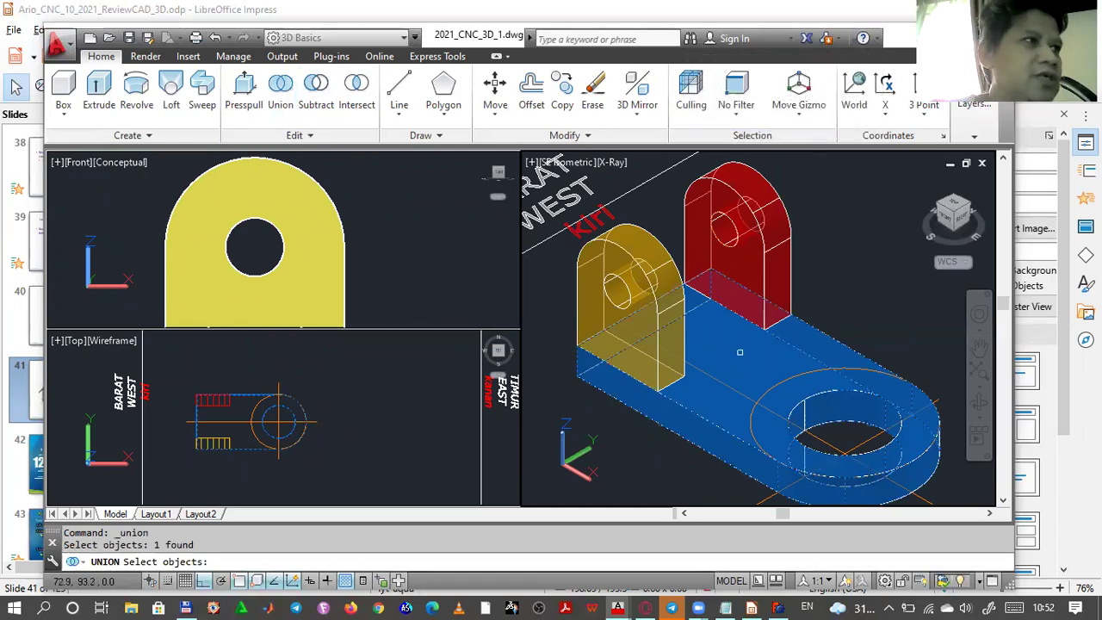
{"action": "left_click", "coordinate": [774, 280]}
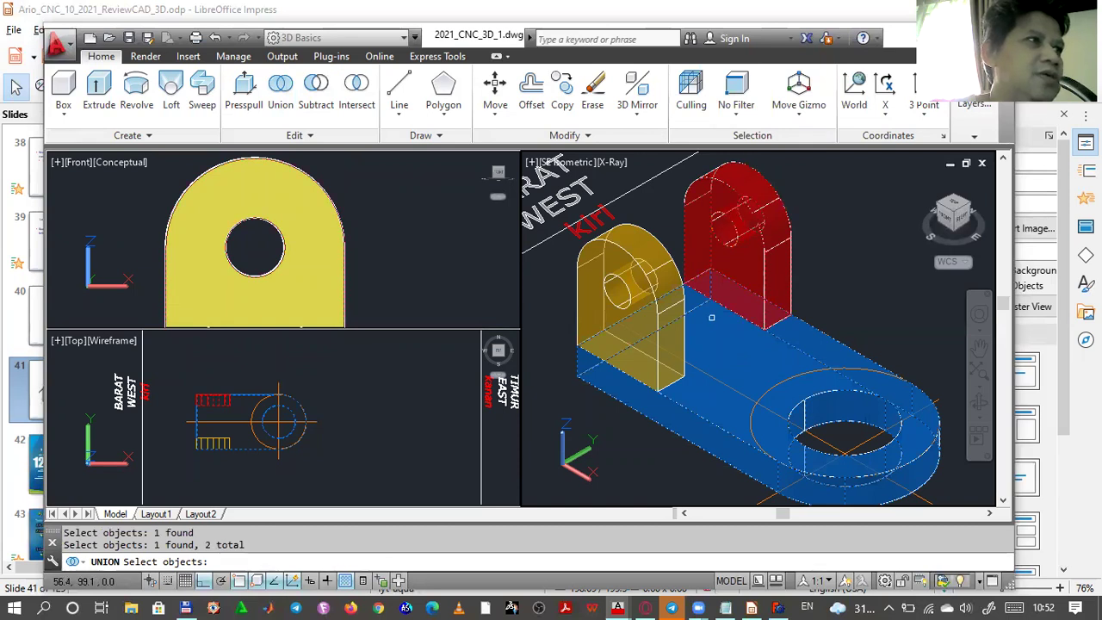
{"action": "left_click", "coordinate": [675, 339]}
{"action": "left_click", "coordinate": [746, 356]}
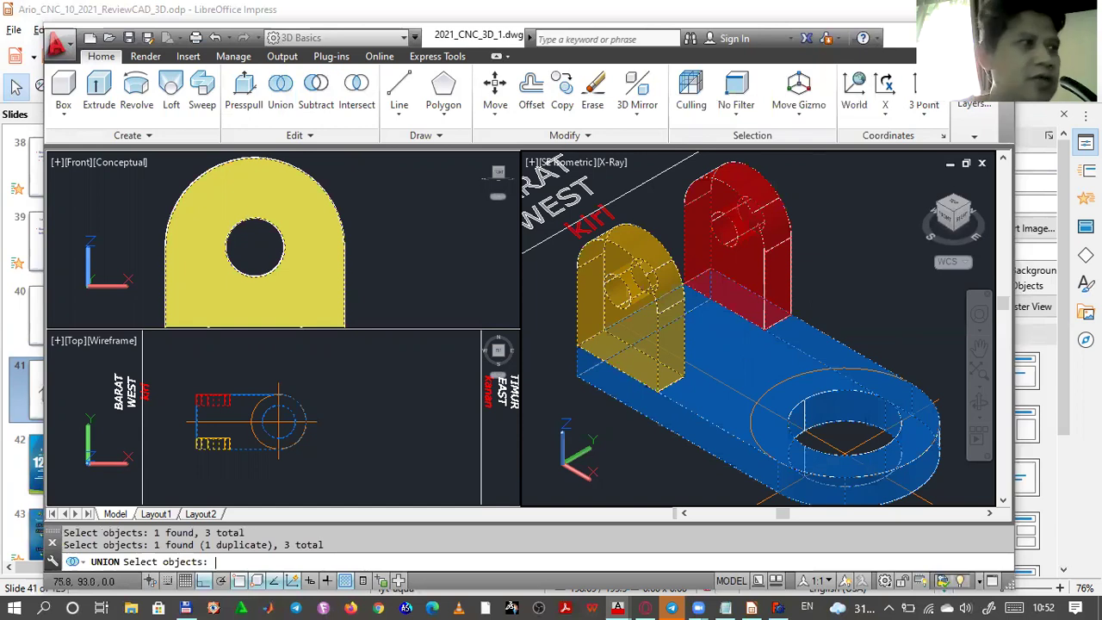
{"action": "key", "text": "Return"}
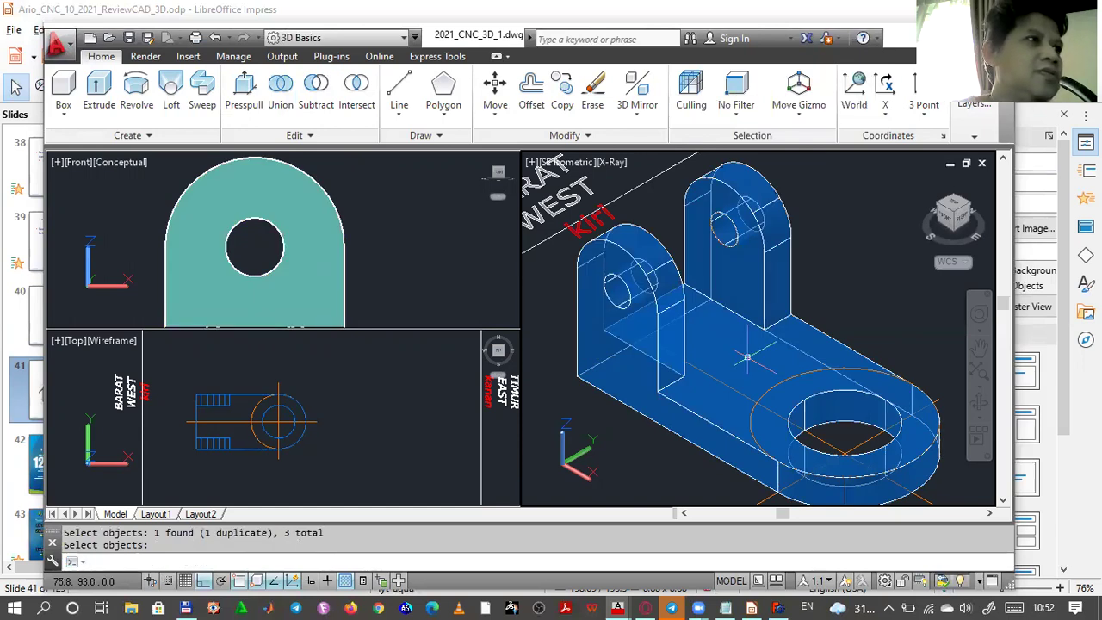
- Assign the merged bracket solid to the BENDAGABUNGAN layer and clear the selection
{"action": "left_click", "coordinate": [746, 356]}
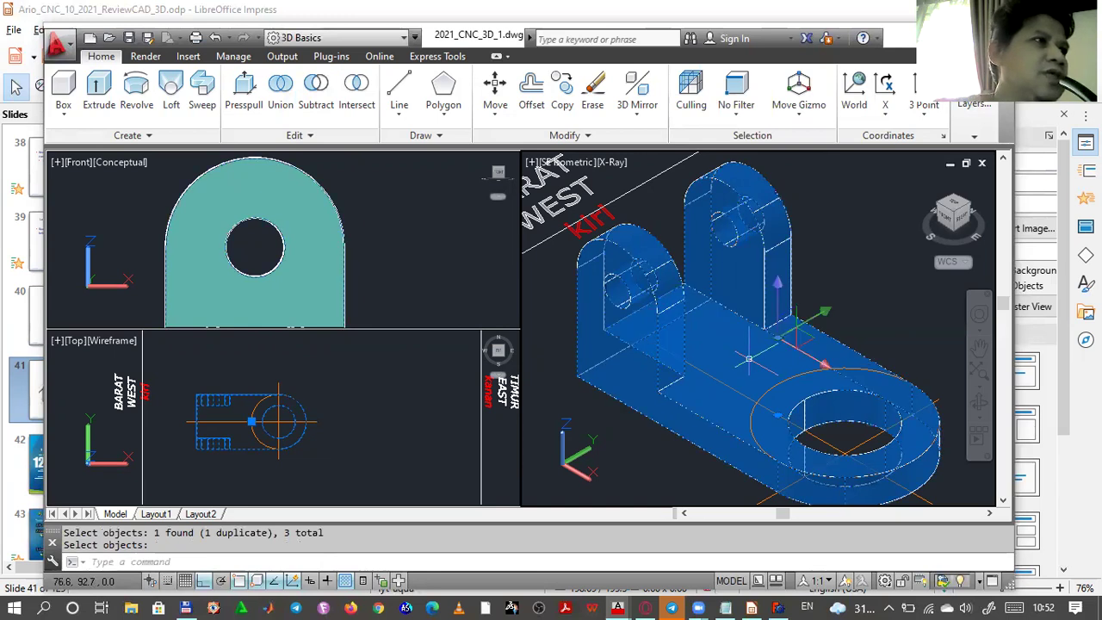
{"action": "left_click", "coordinate": [912, 129]}
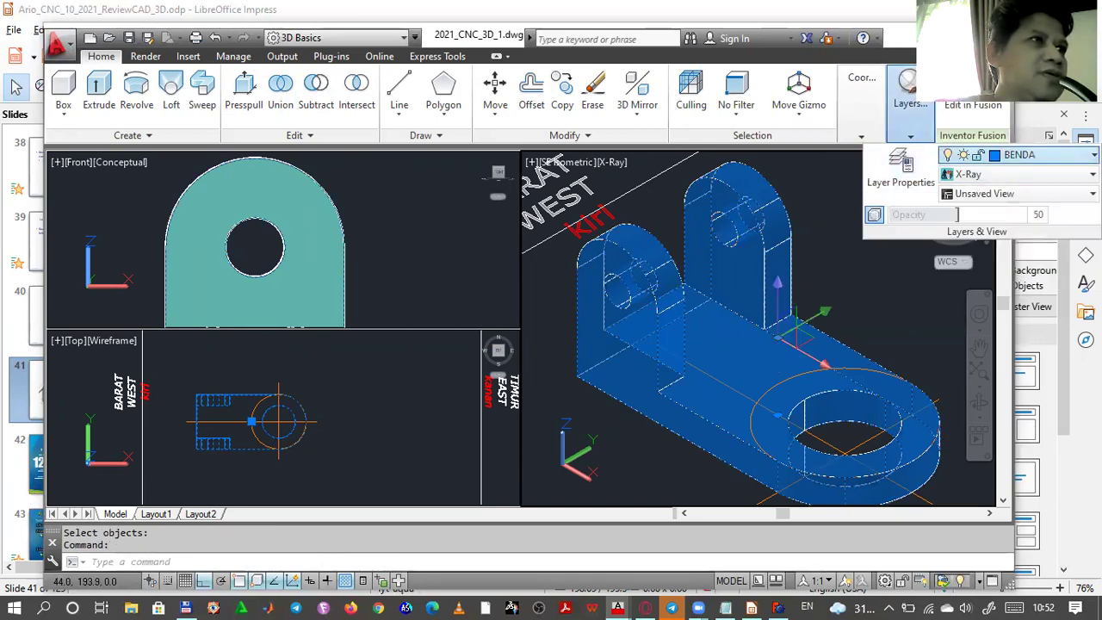
{"action": "left_click", "coordinate": [1025, 155]}
{"action": "left_click", "coordinate": [1072, 247]}
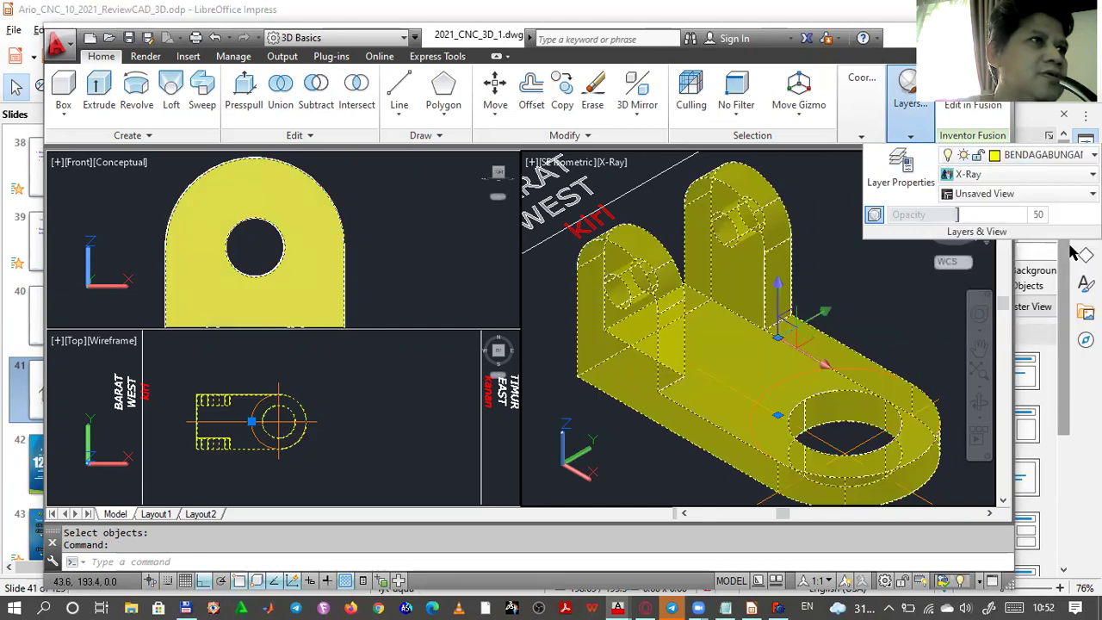
{"action": "key", "text": "Escape"}
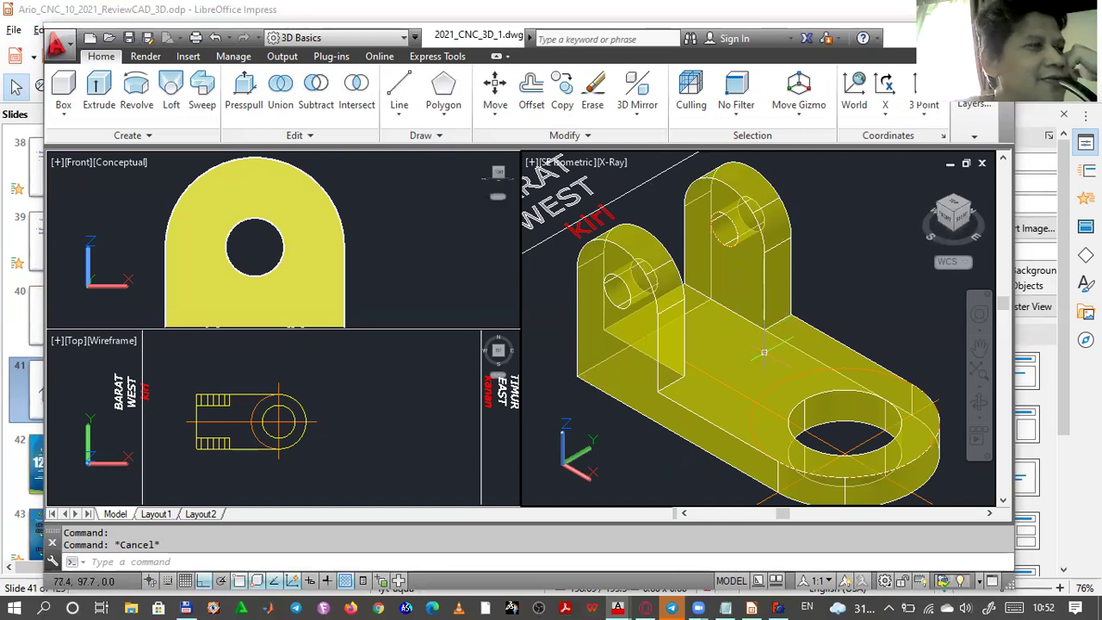
{"action": "scroll", "coordinate": [659, 469], "scroll_direction": "down", "scroll_amount": 2}
{"action": "mouse_move", "coordinate": [659, 463]}
{"action": "middle_mouse_down"}
{"action": "mouse_move", "coordinate": [684, 411]}
{"action": "mouse_move", "coordinate": [654, 443]}
{"action": "middle_mouse_up"}
{"action": "scroll", "coordinate": [684, 411], "scroll_direction": "up", "scroll_amount": 2}
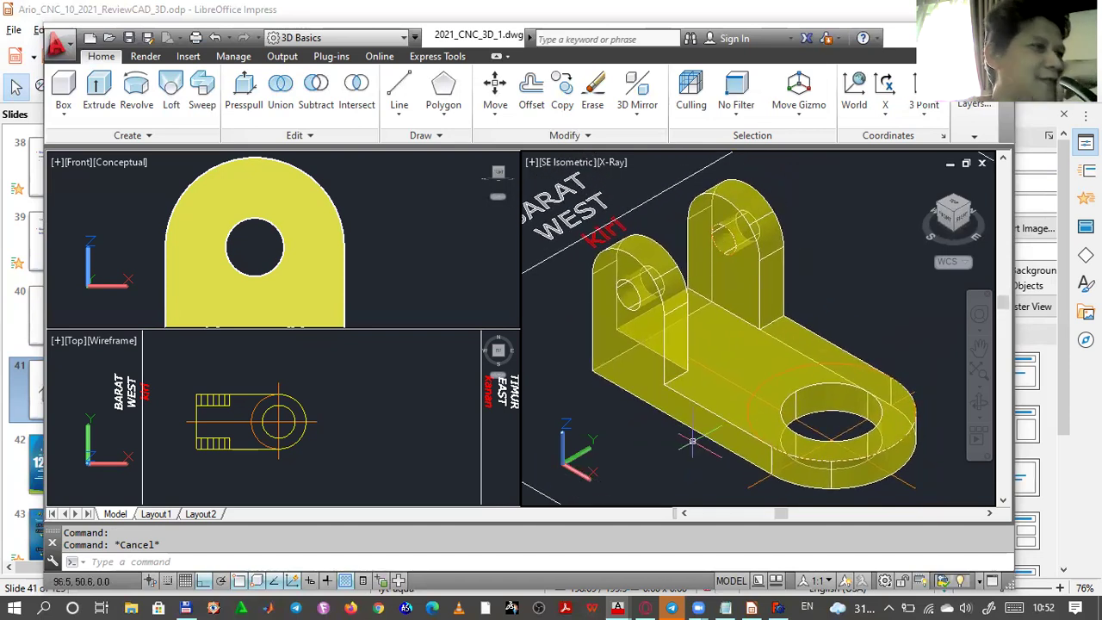